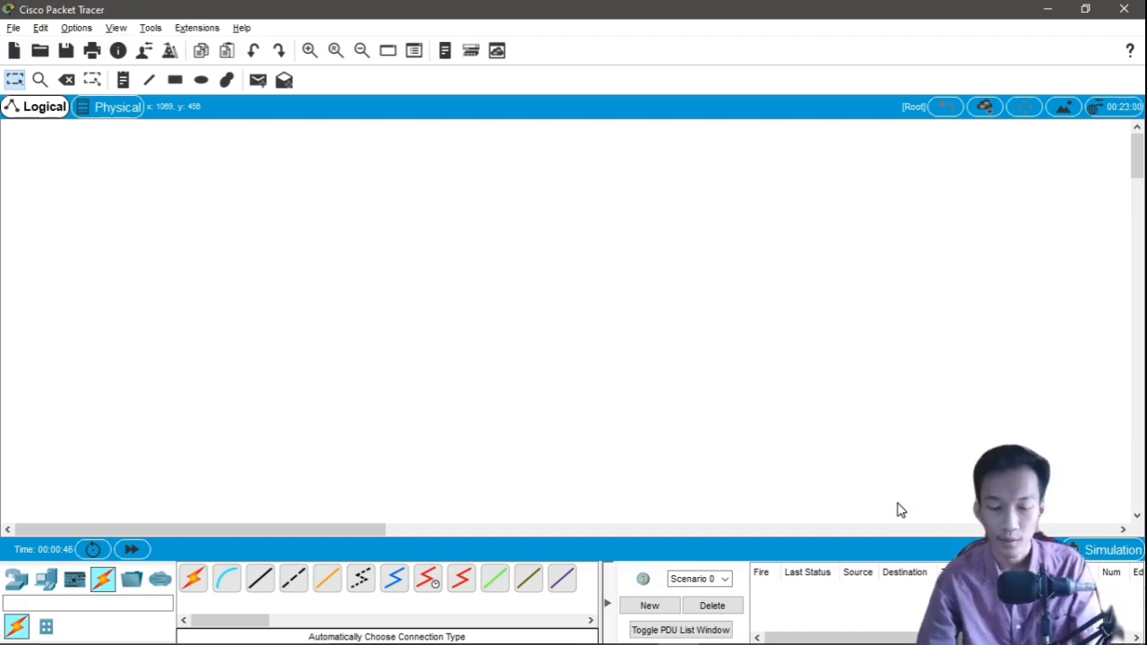
Place two 1841 routers side by side in the upper part of the workspace and line them up horizontally
left_click_drag(895, 503, 870, 494)
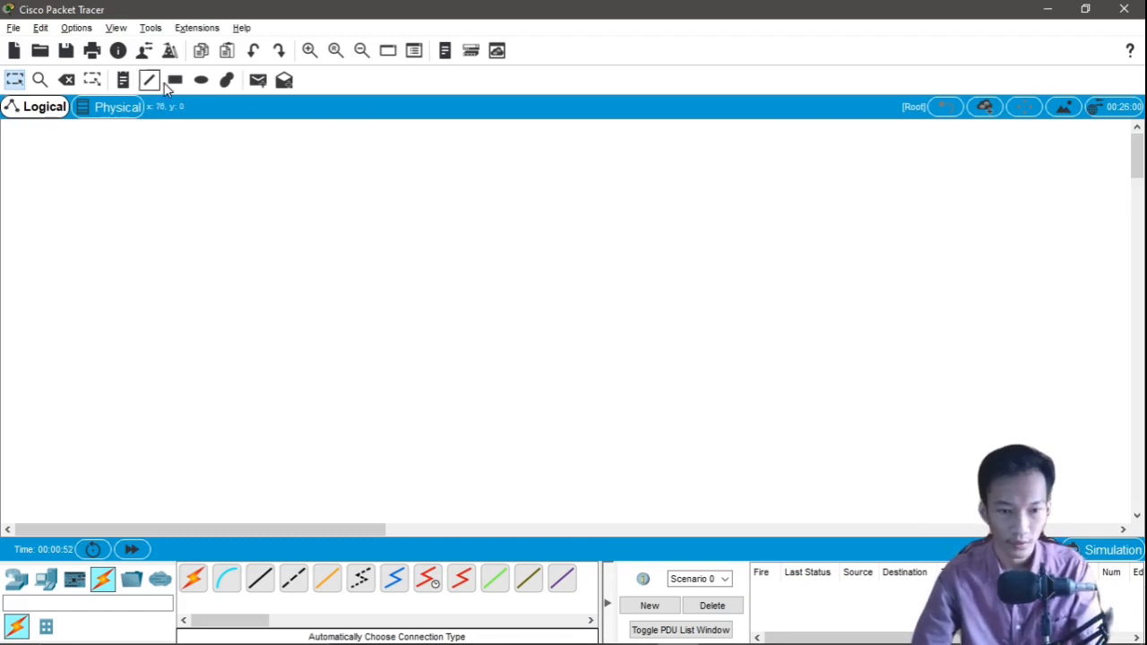
left_click(16, 577)
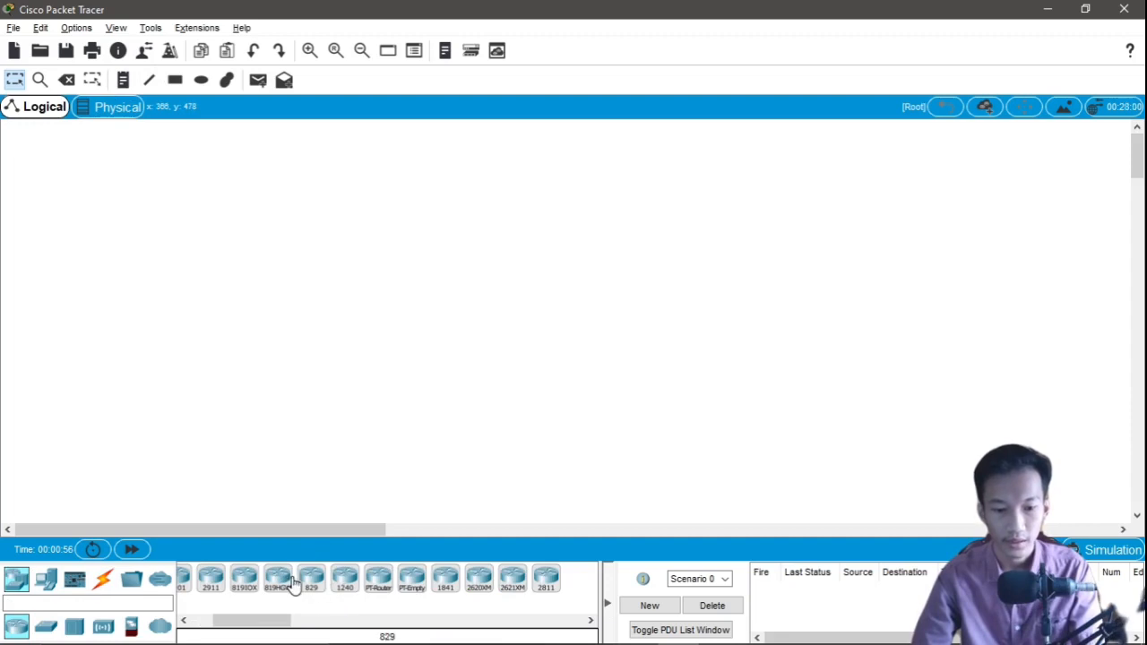
left_click(445, 578)
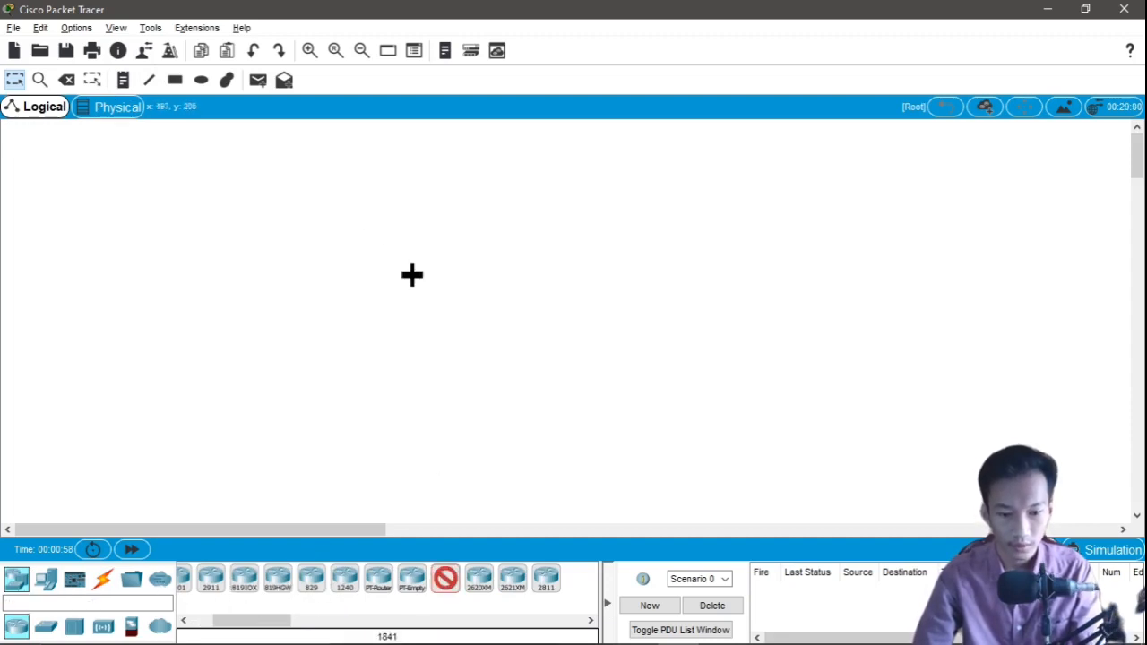
left_click(366, 208)
left_click(445, 578)
left_click(646, 197)
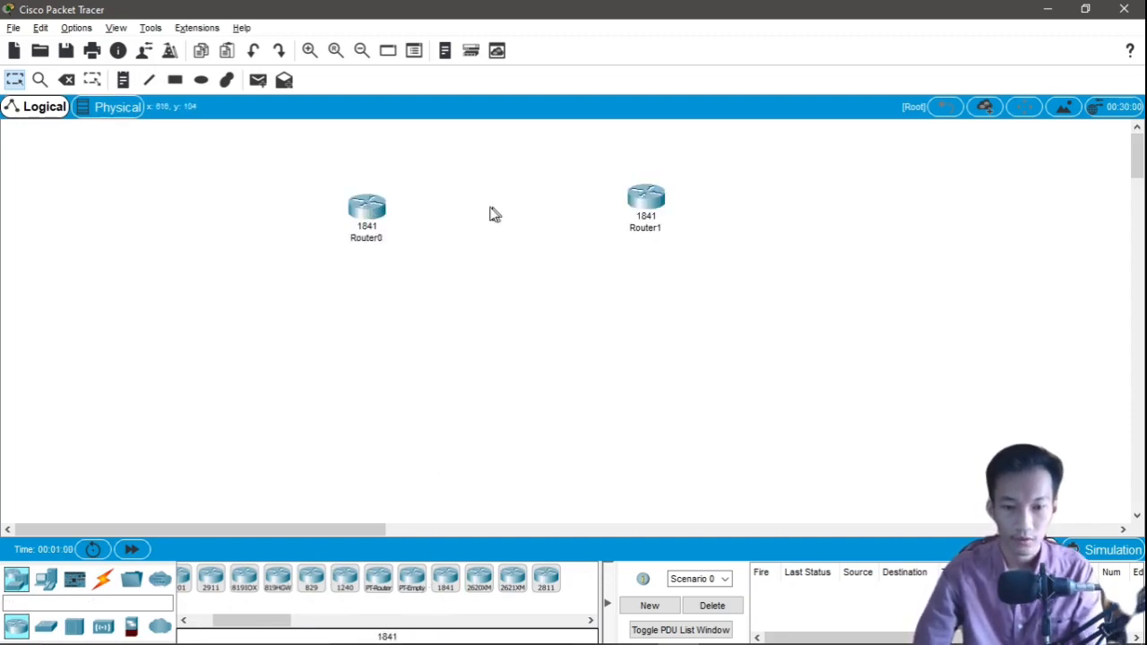
left_click_drag(374, 205, 366, 190)
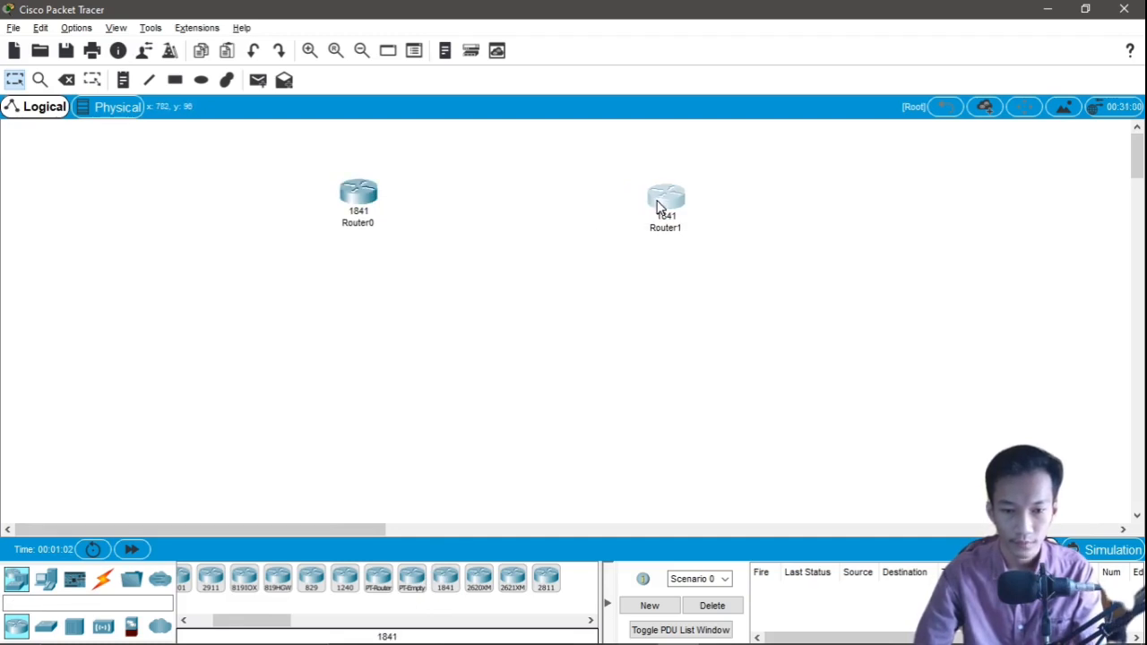
left_click_drag(659, 206, 660, 201)
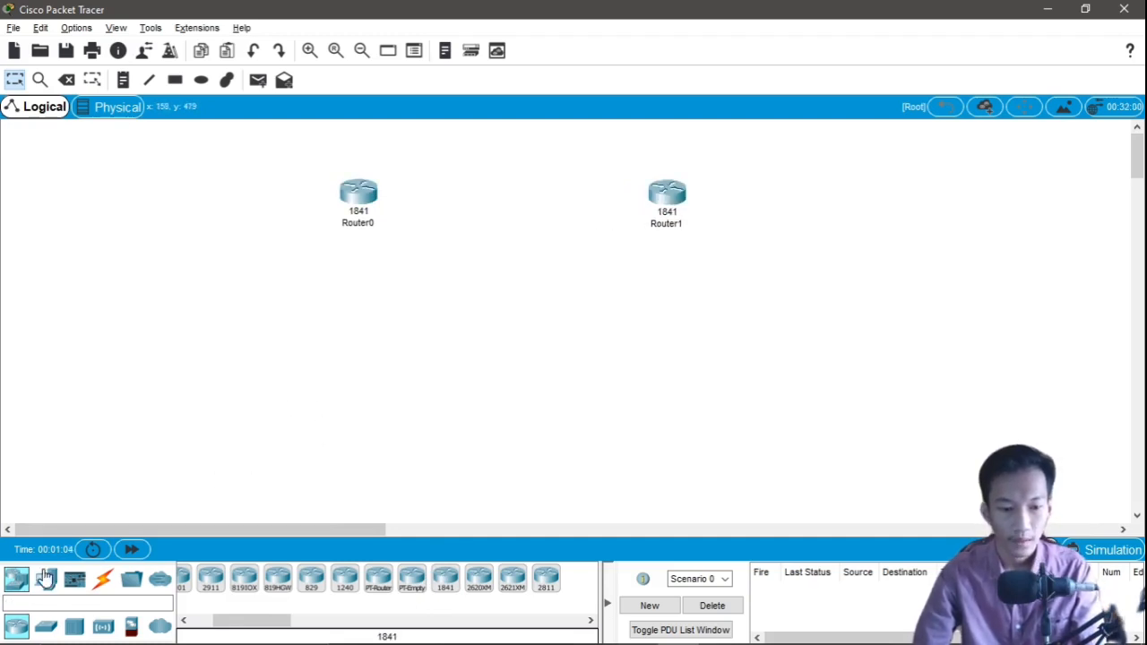
Add two Switch-PT switches, one below each router, and align the first one under Router0
left_click(46, 625)
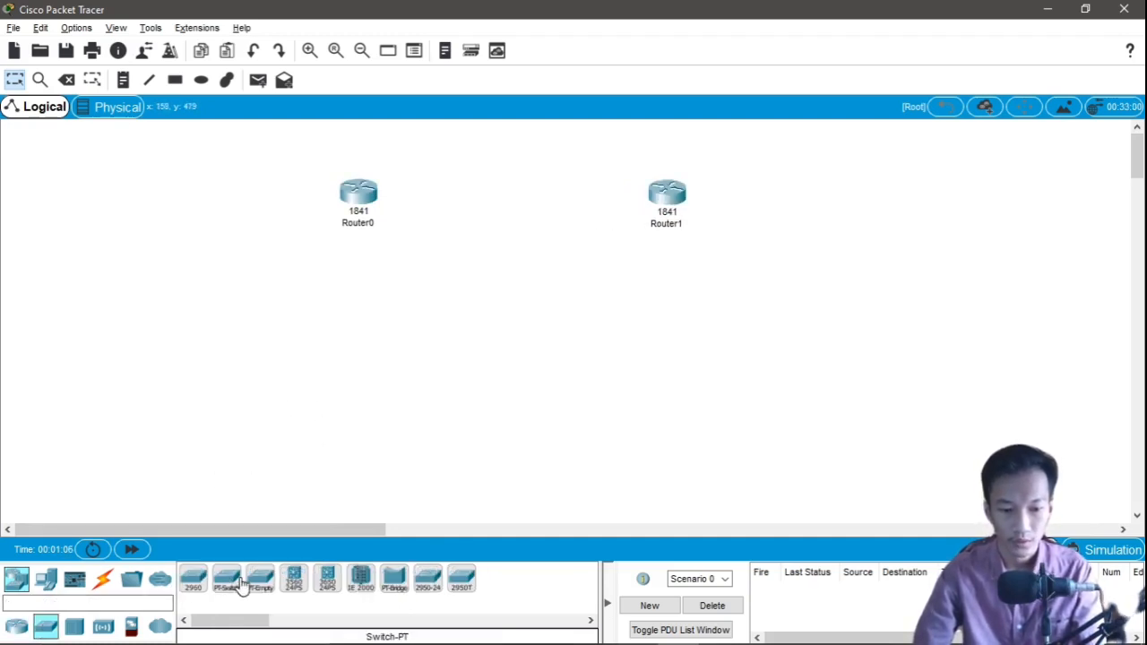
left_click(226, 582)
left_click(307, 349)
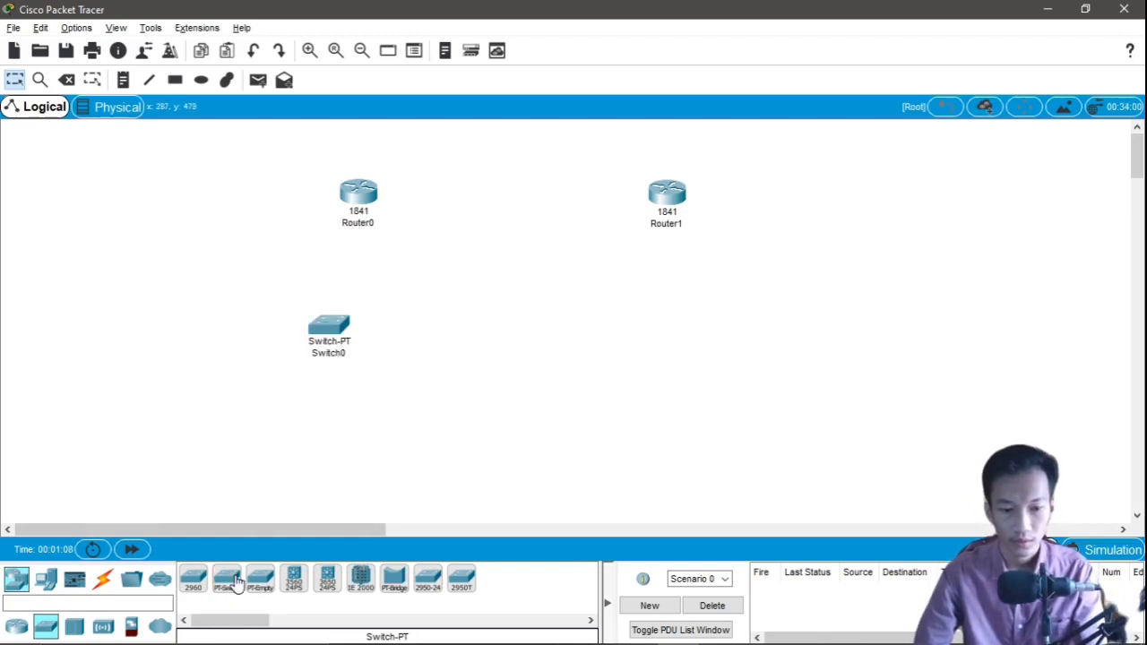
left_click(226, 582)
left_click(660, 335)
left_click_drag(340, 337, 361, 333)
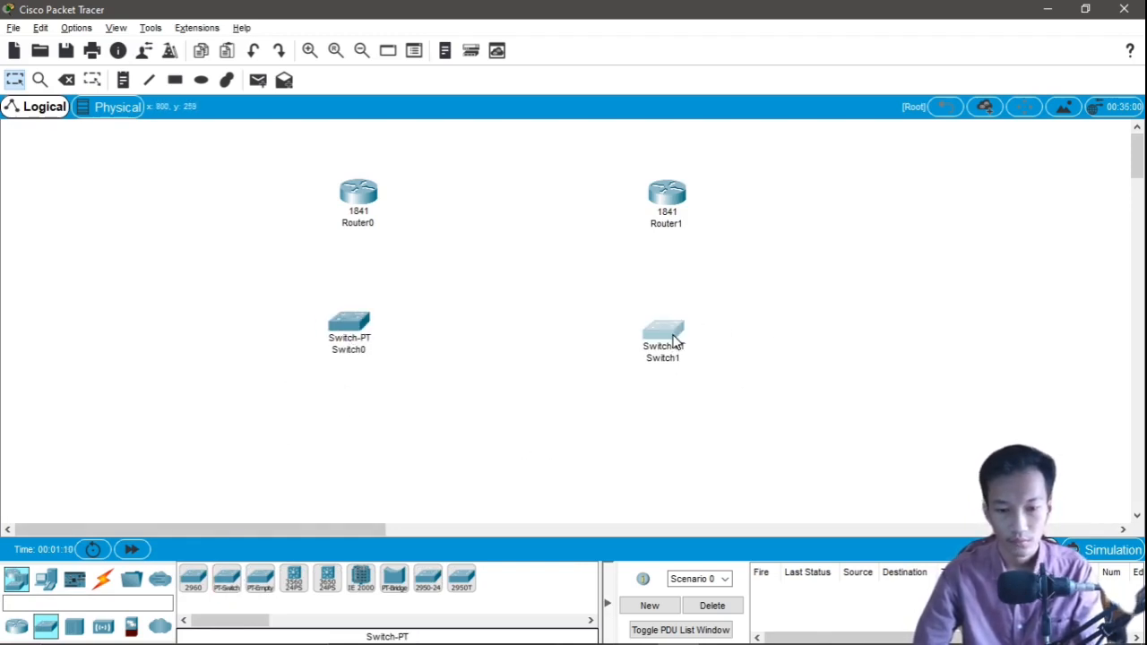
Add four PCs in a row below the switches, two per switch, and even out their positions
left_click(56, 587)
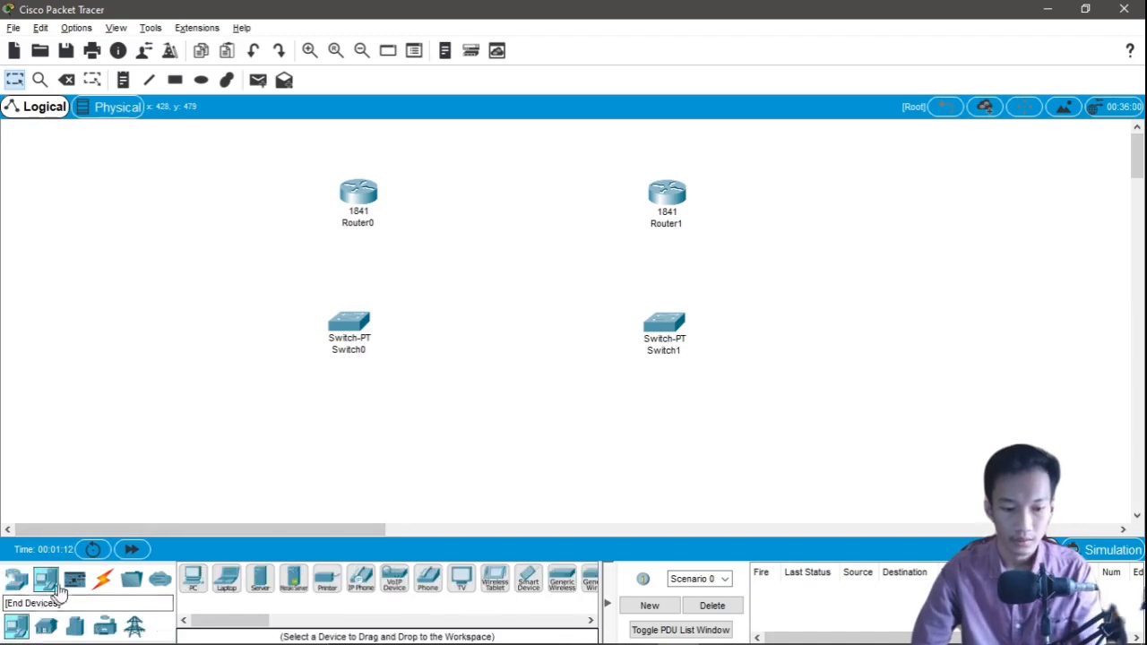
left_click(195, 581)
left_click(238, 432)
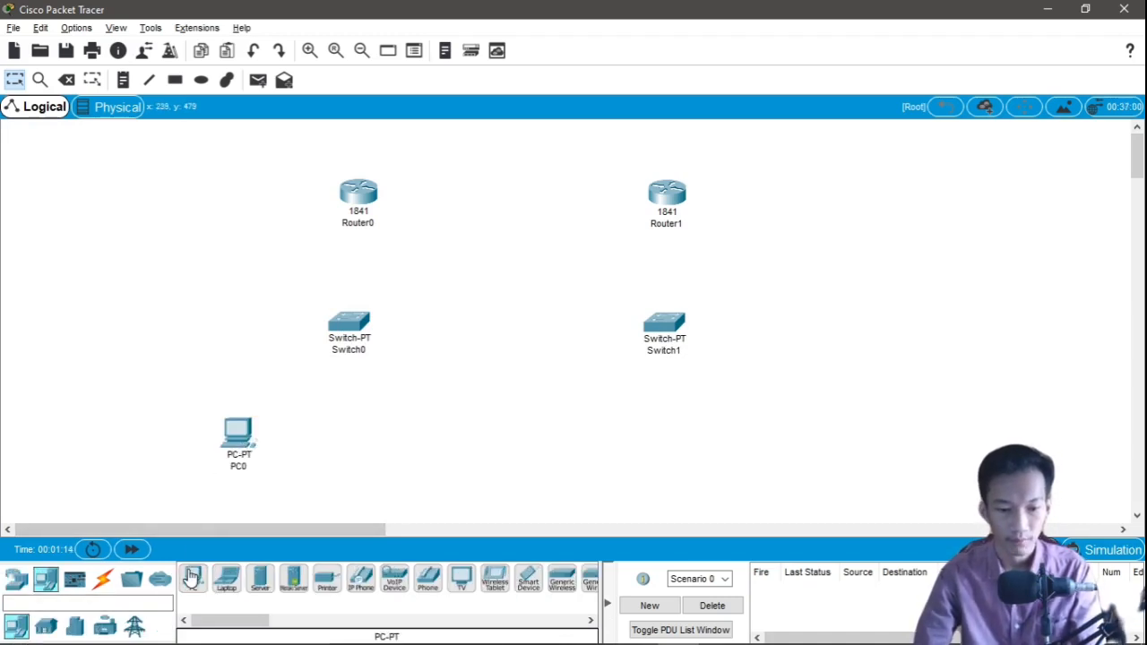
left_click(194, 581)
left_click(427, 417)
left_click(193, 580)
left_click(547, 428)
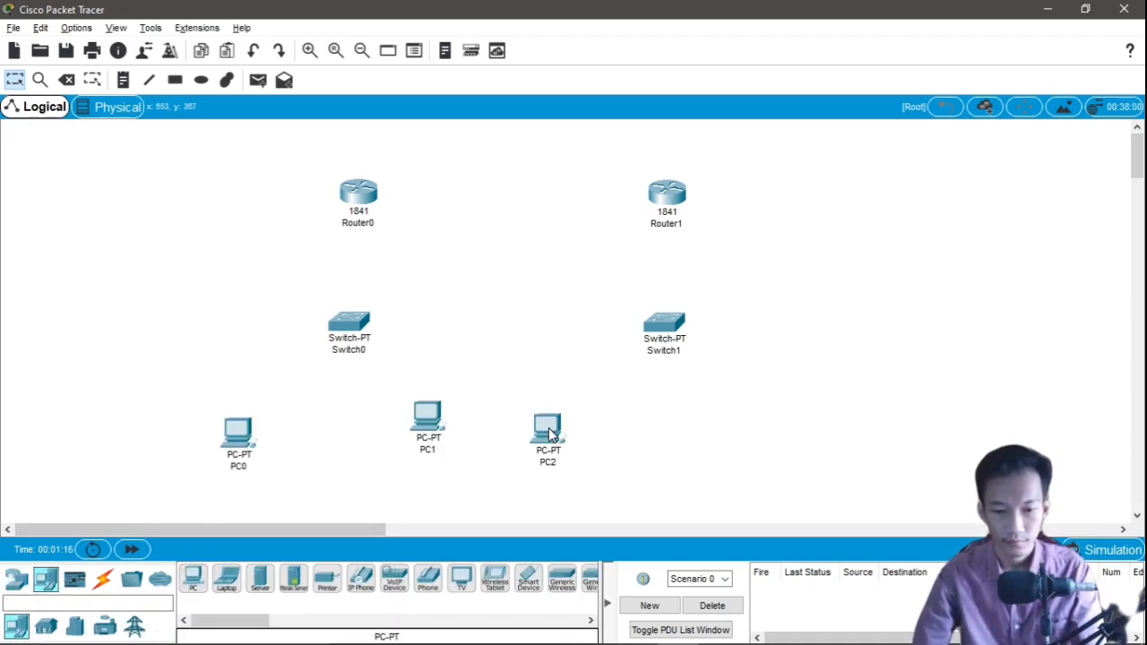
left_click(193, 580)
left_click(758, 437)
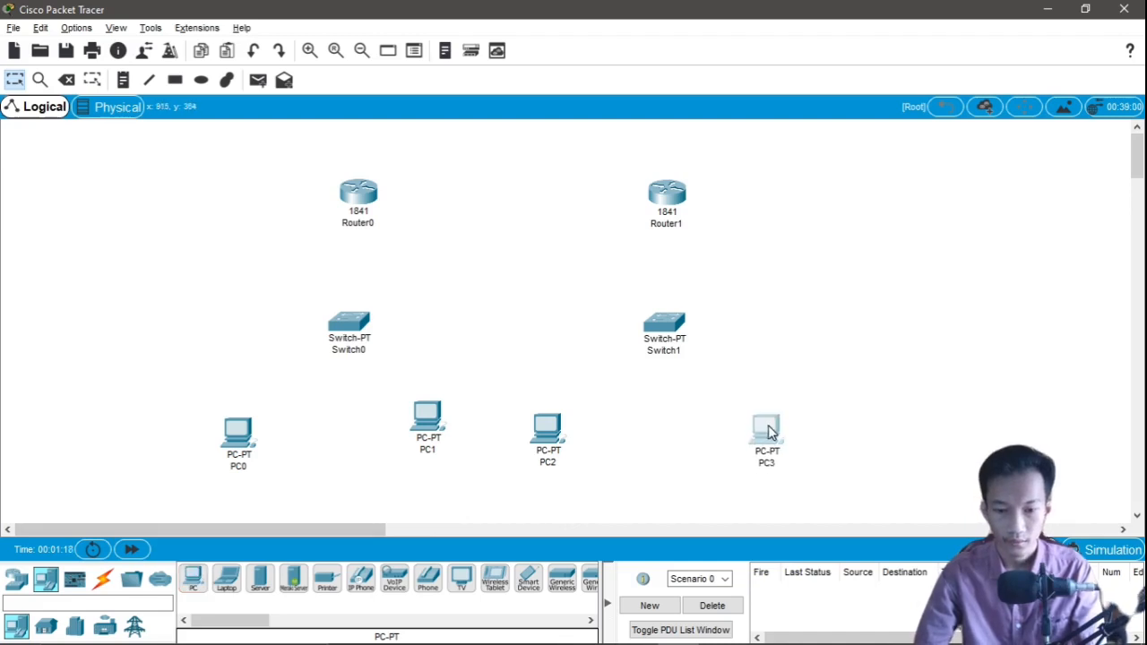
left_click_drag(408, 421, 406, 439)
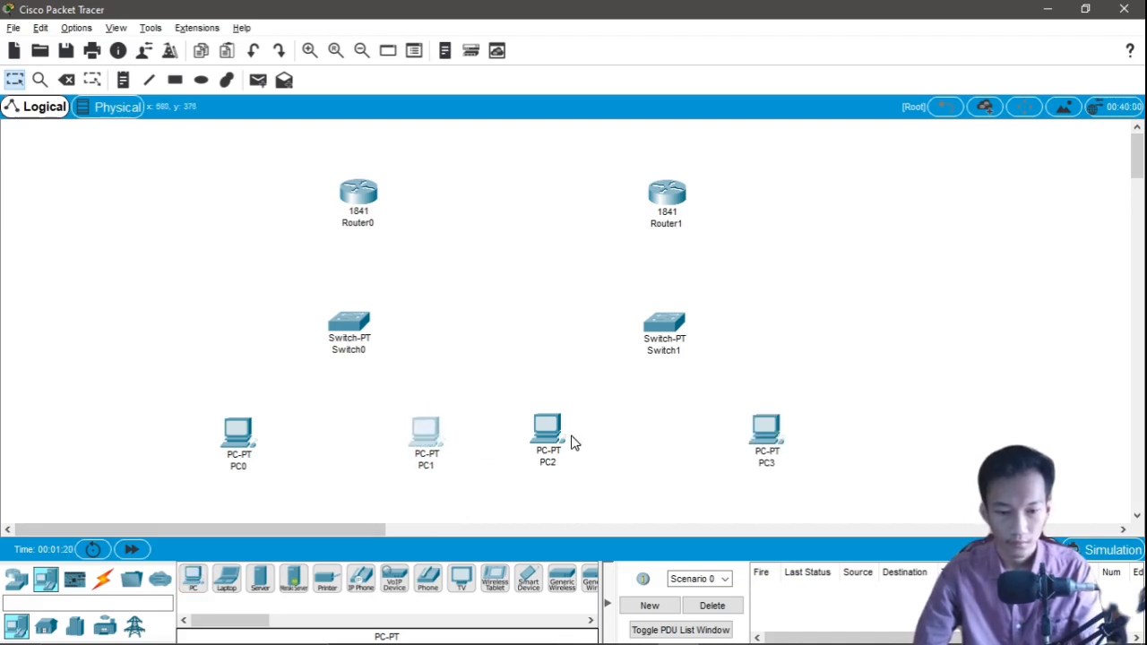
left_click_drag(562, 435, 583, 435)
left_click_drag(768, 437, 767, 432)
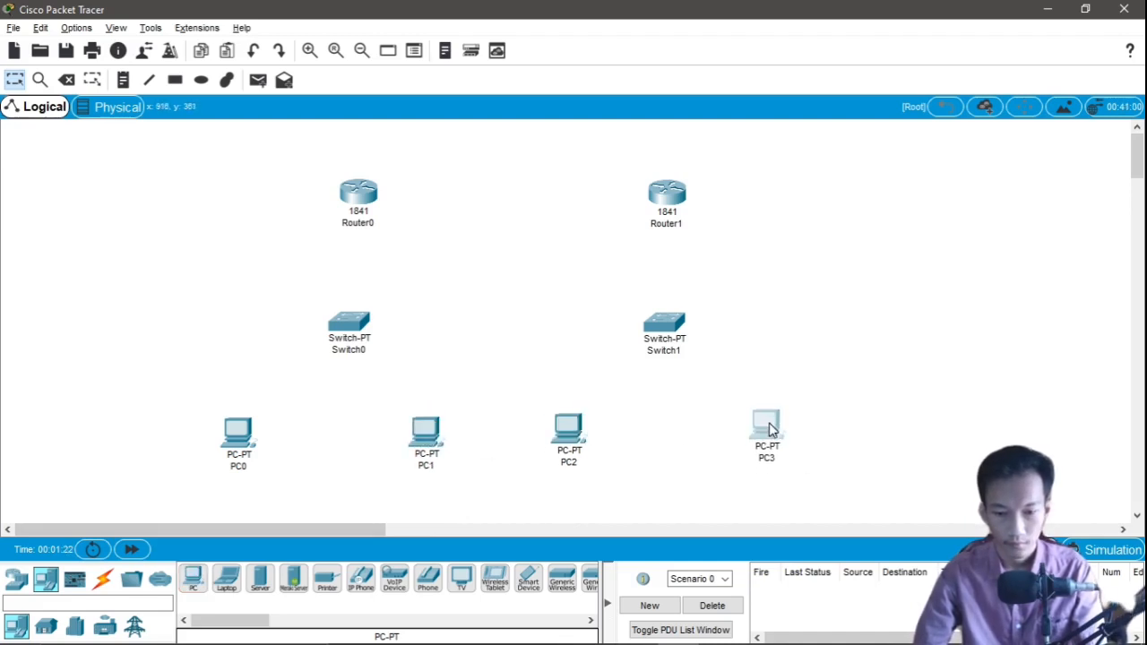
Reposition both switches and both routers so that each pair sits centred above its two PCs
left_click(484, 356)
left_click_drag(346, 328, 332, 328)
left_click_drag(359, 211, 343, 208)
left_click_drag(673, 337, 684, 337)
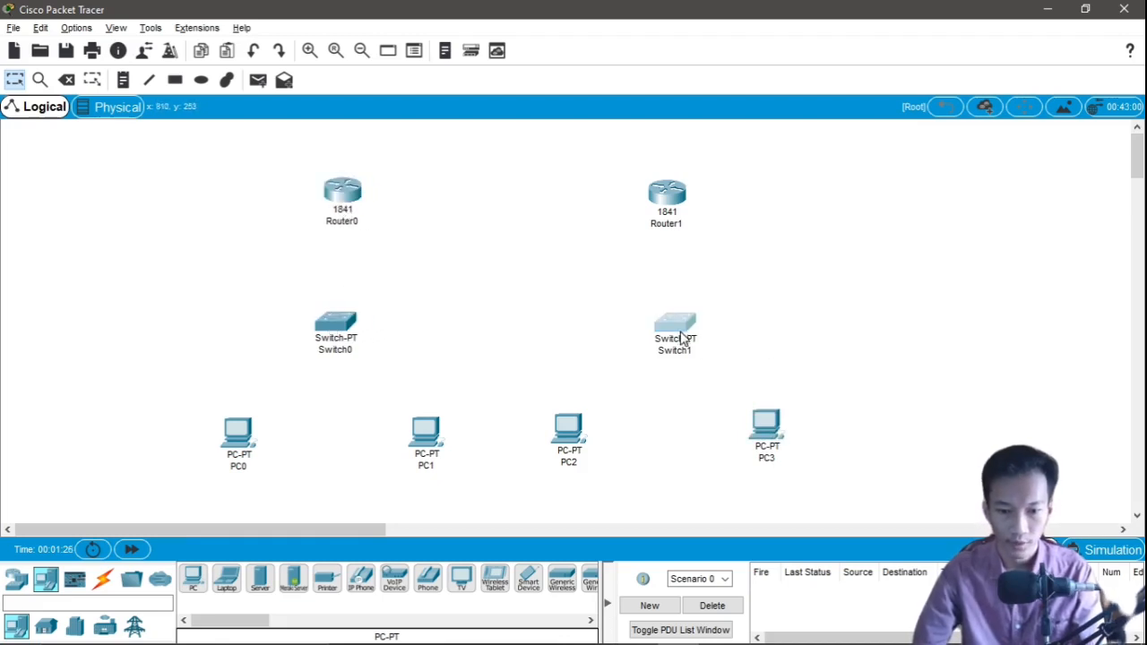
left_click_drag(645, 188, 650, 190)
left_click(568, 392)
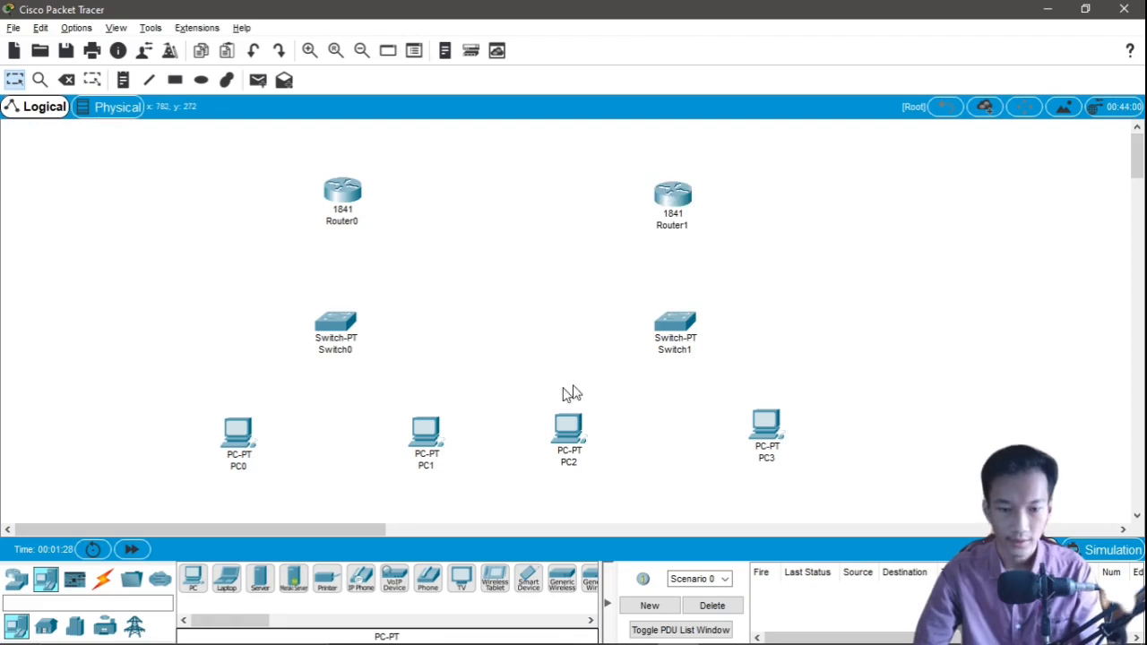
Connect Router0 to Router1 and to Switch0 using the automatically chosen connection type
left_click(102, 578)
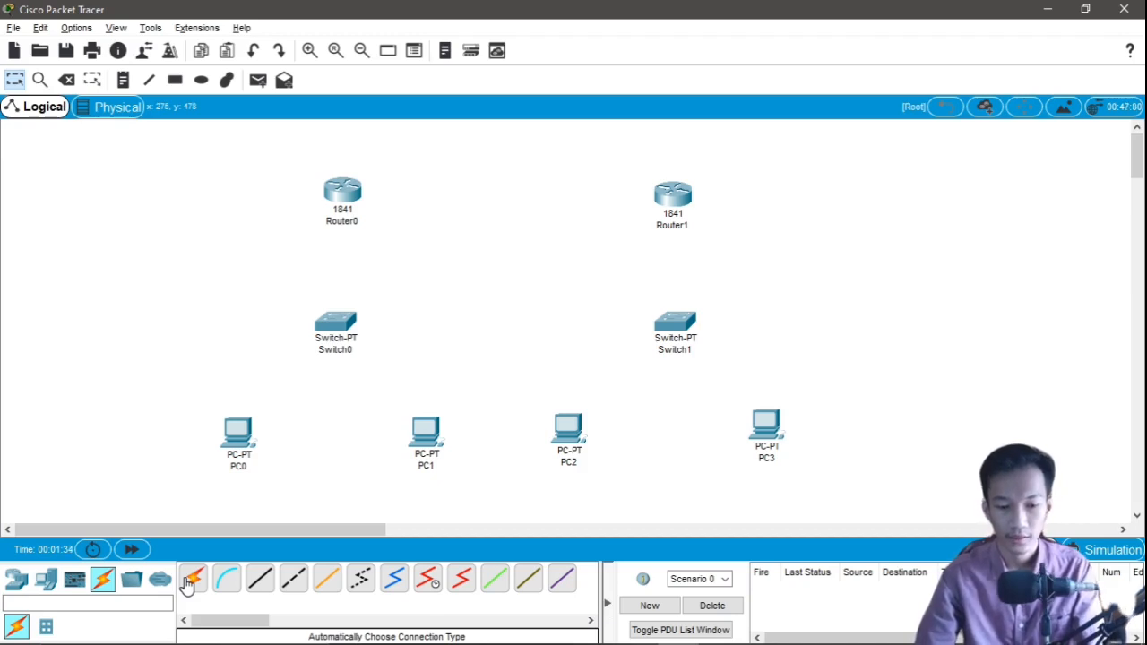
left_click(192, 580)
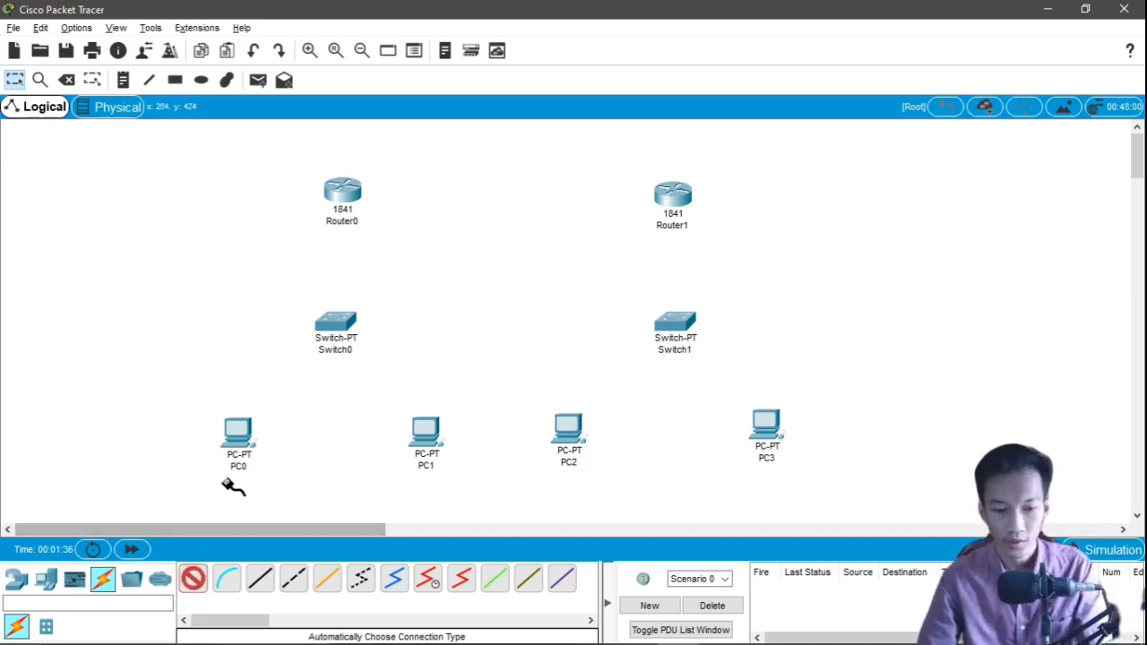
left_click(348, 193)
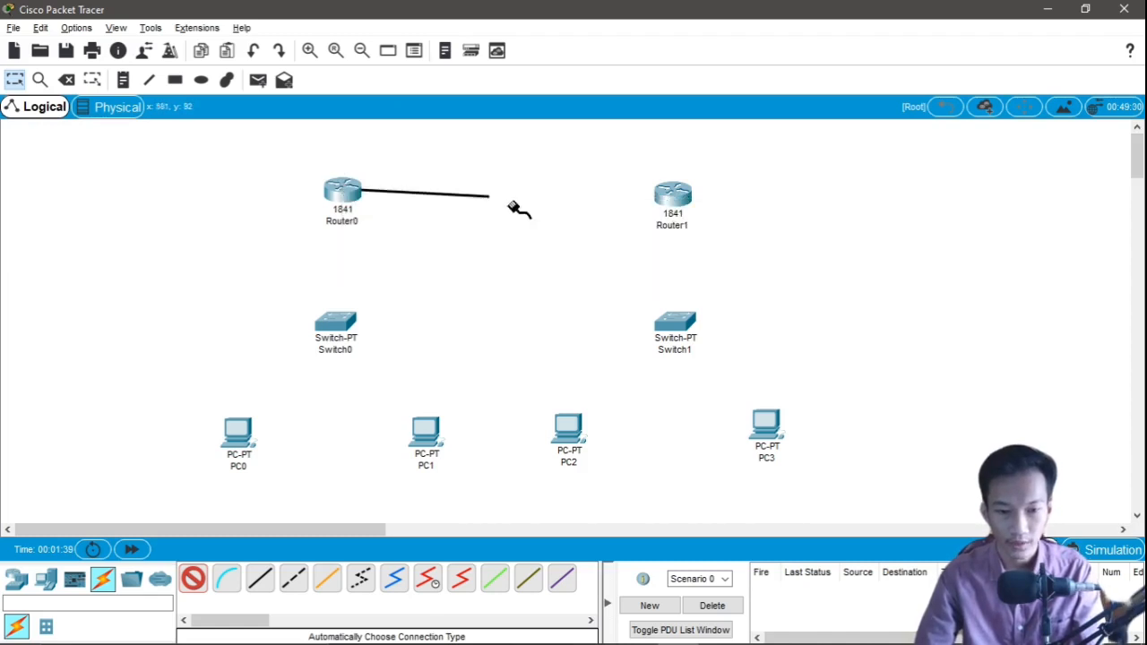
left_click(673, 195)
left_click(192, 579)
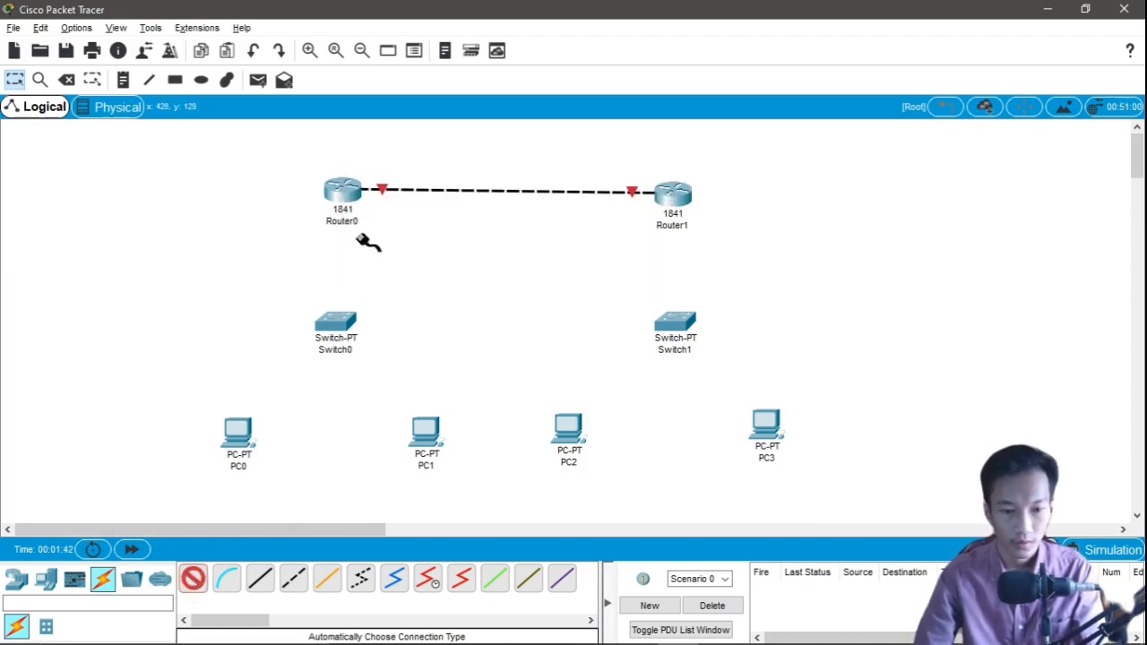
left_click(359, 191)
left_click(346, 322)
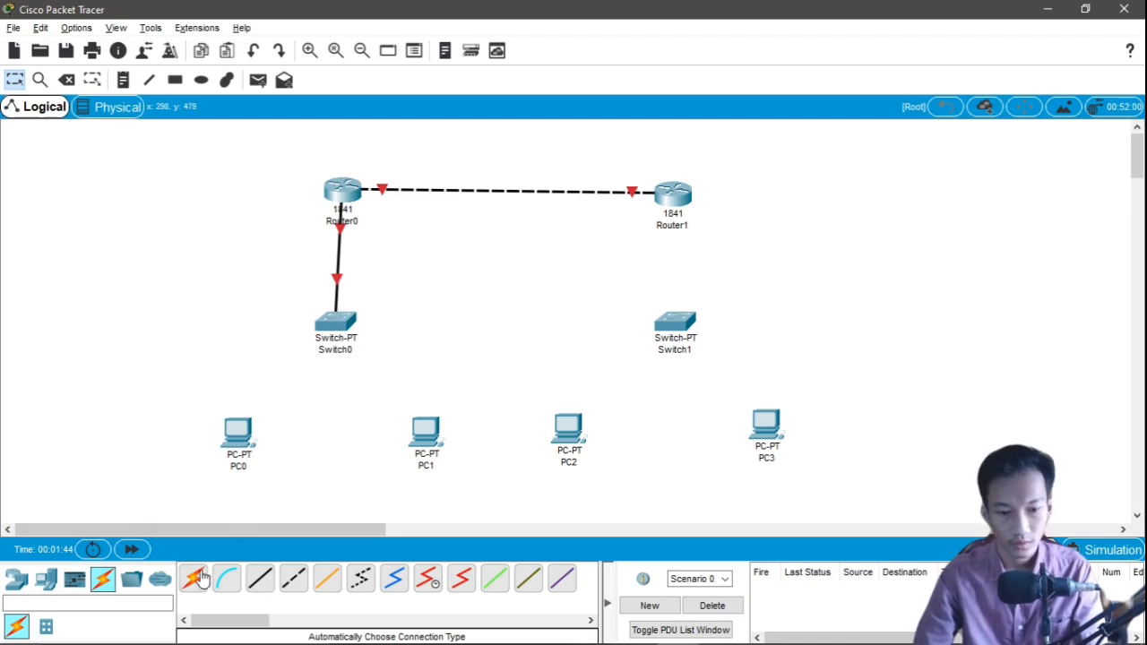
Connect Switch0 to PC0 and PC1 using the automatically chosen connection type
left_click(192, 579)
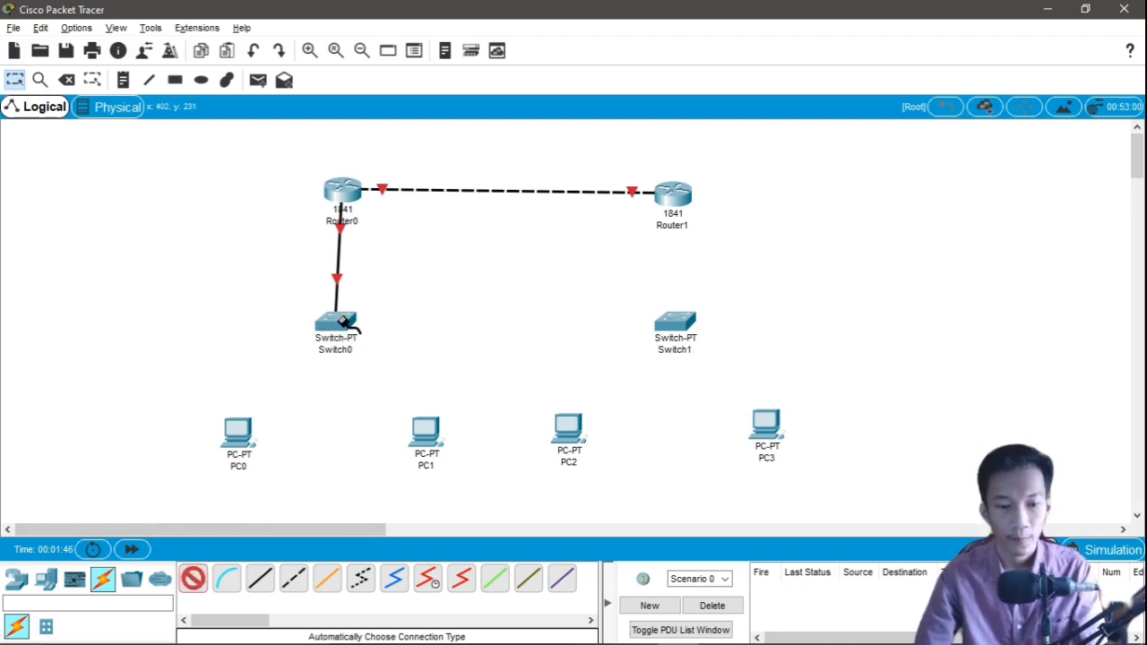
left_click(346, 326)
left_click(239, 426)
left_click(192, 579)
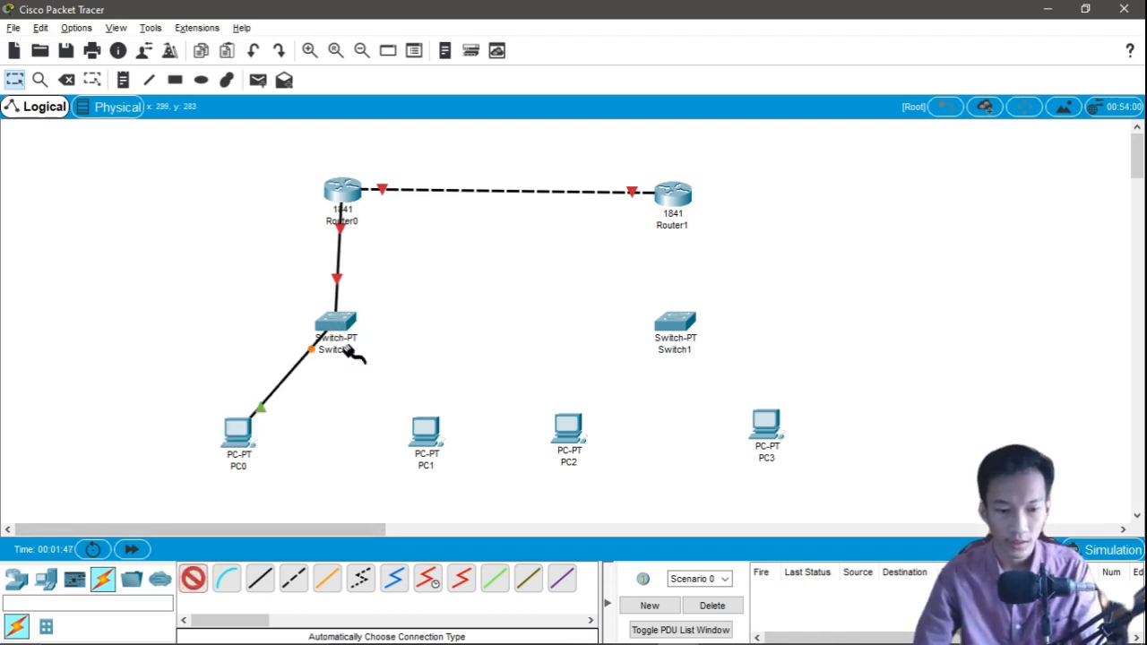
left_click(346, 328)
left_click(422, 431)
Connect Router1 to Switch1 using the automatically chosen connection type
left_click(191, 578)
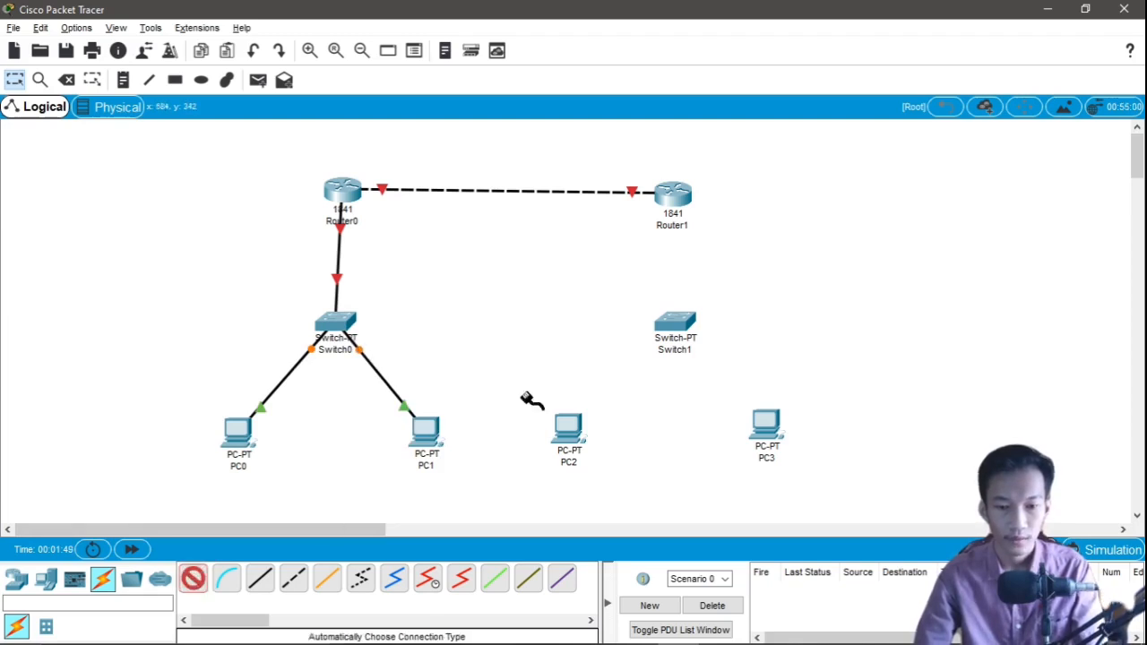
left_click(681, 190)
left_click(675, 323)
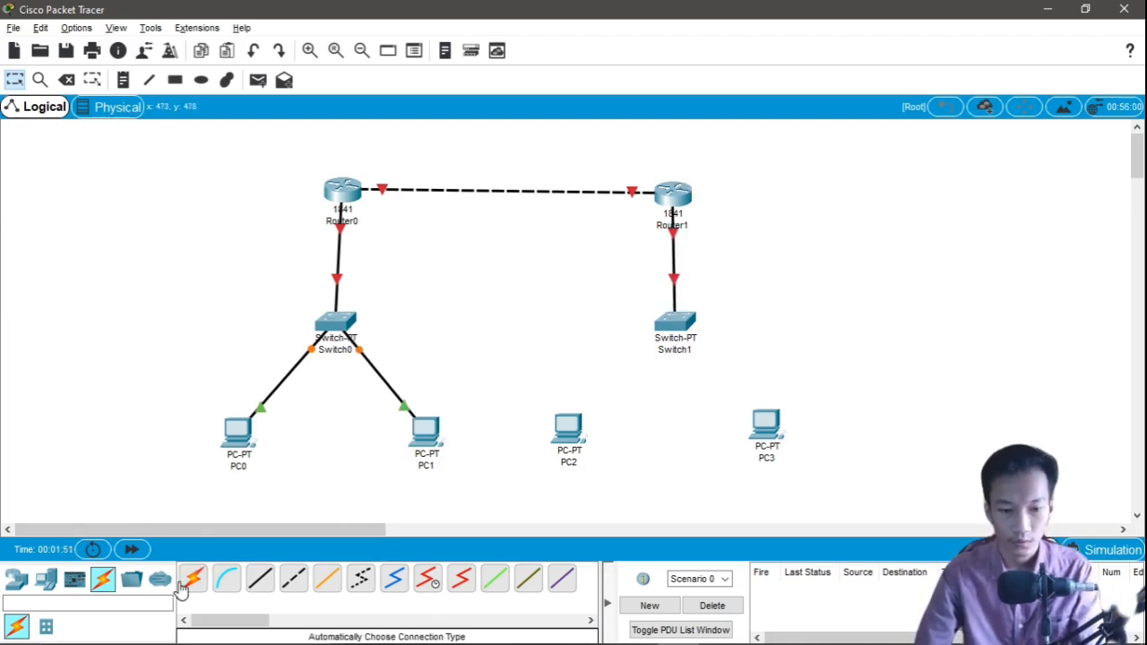
Connect Switch1 to PC2 and PC3 using the automatically chosen connection type
left_click(675, 325)
left_click(568, 428)
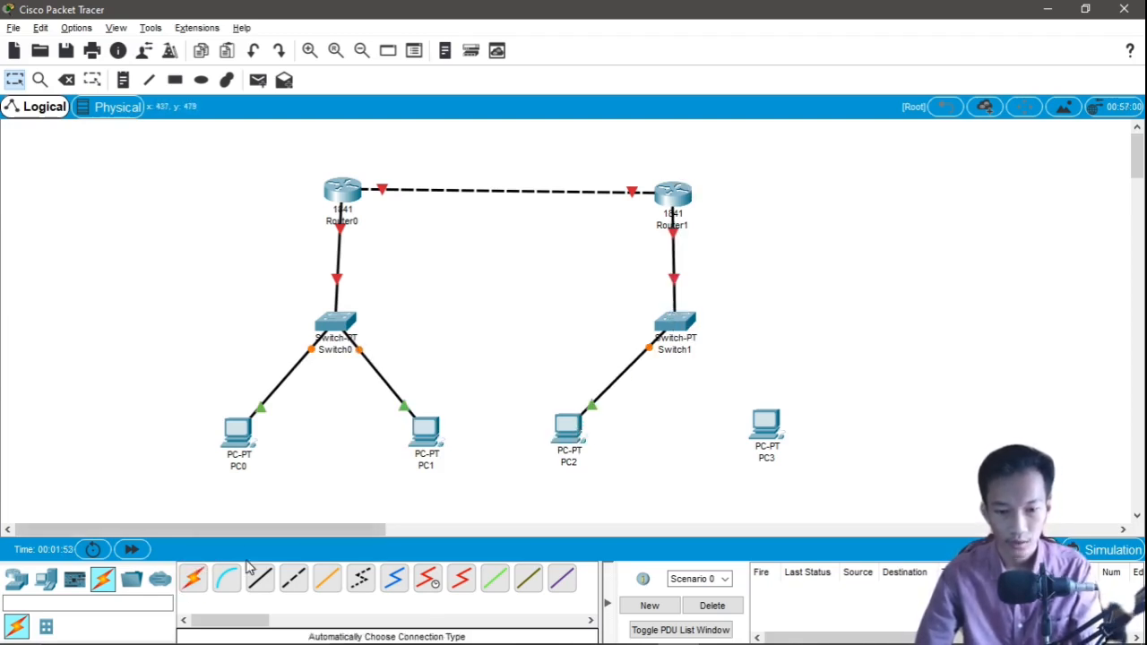
left_click(192, 579)
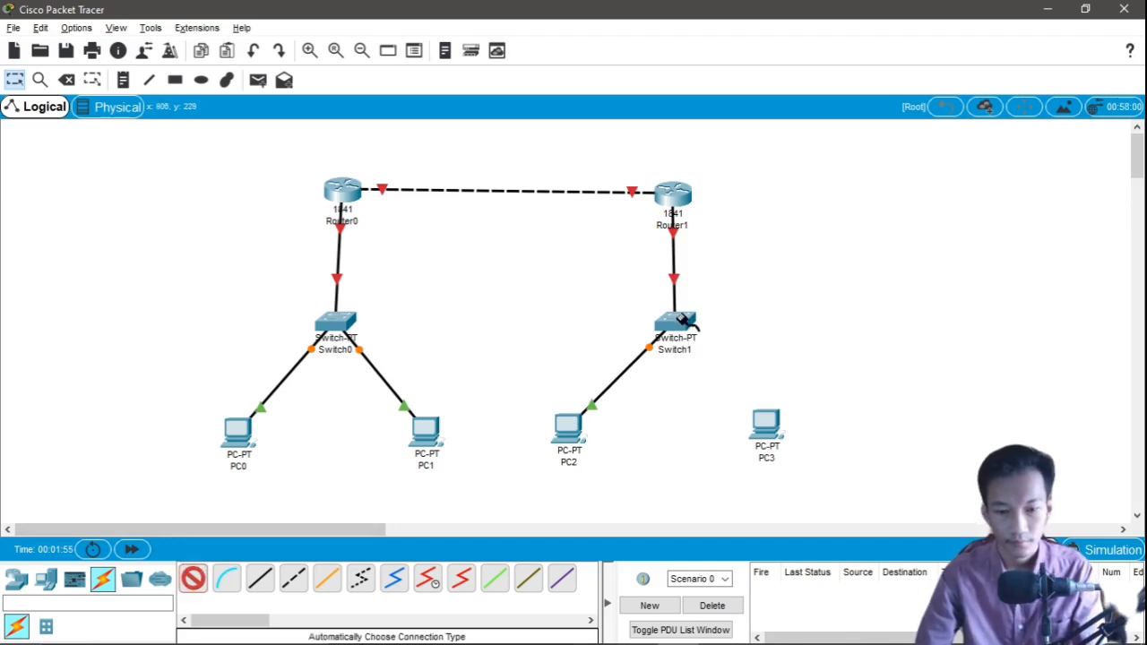
left_click(675, 325)
left_click(760, 428)
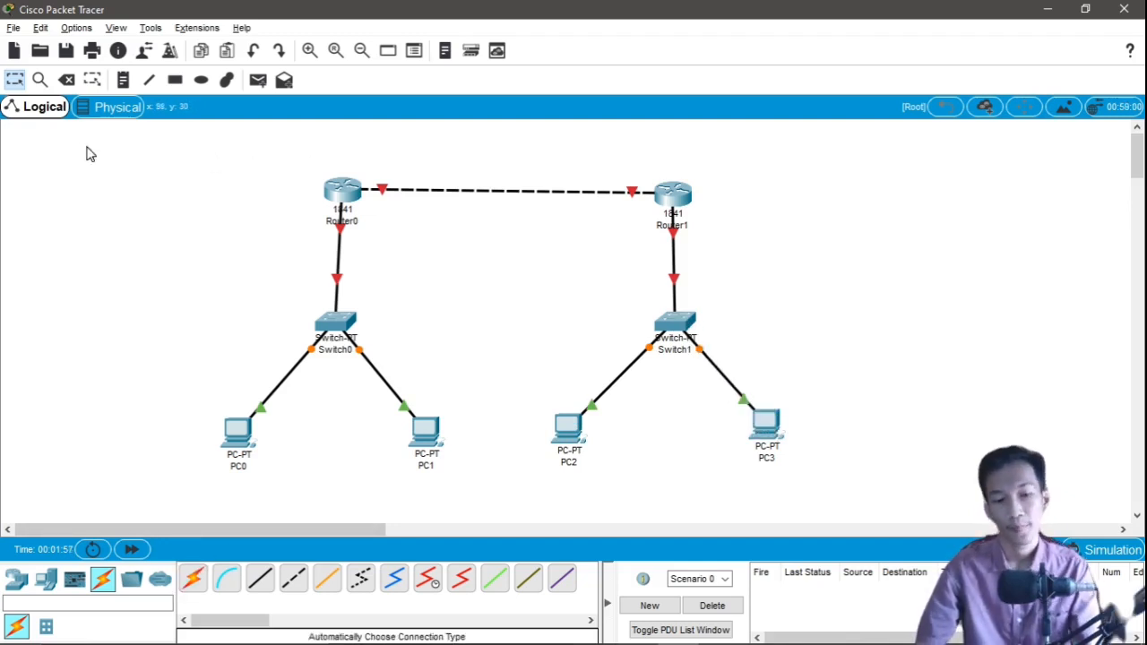
left_click_drag(119, 147, 939, 525)
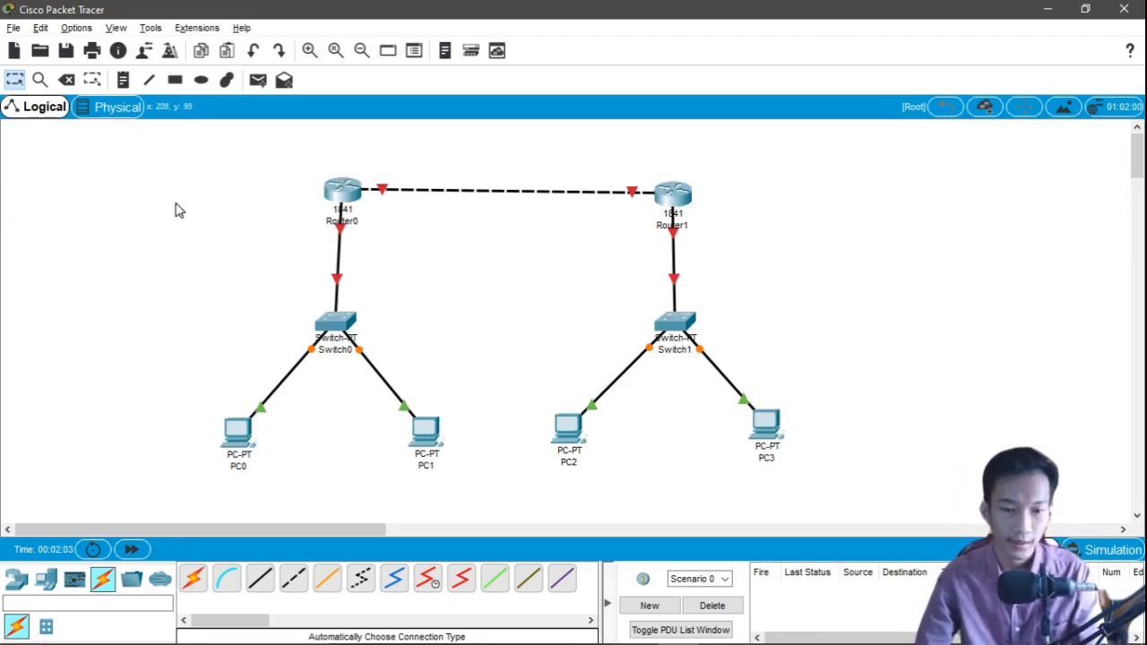
left_click_drag(111, 136, 935, 523)
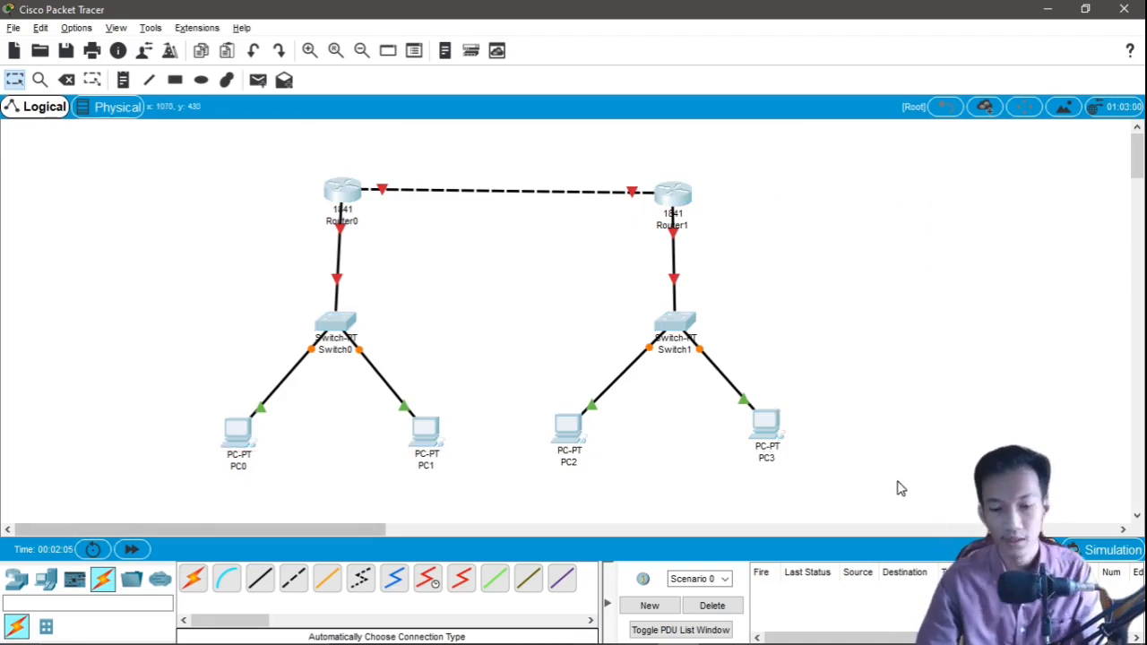
left_click_drag(856, 493, 143, 136)
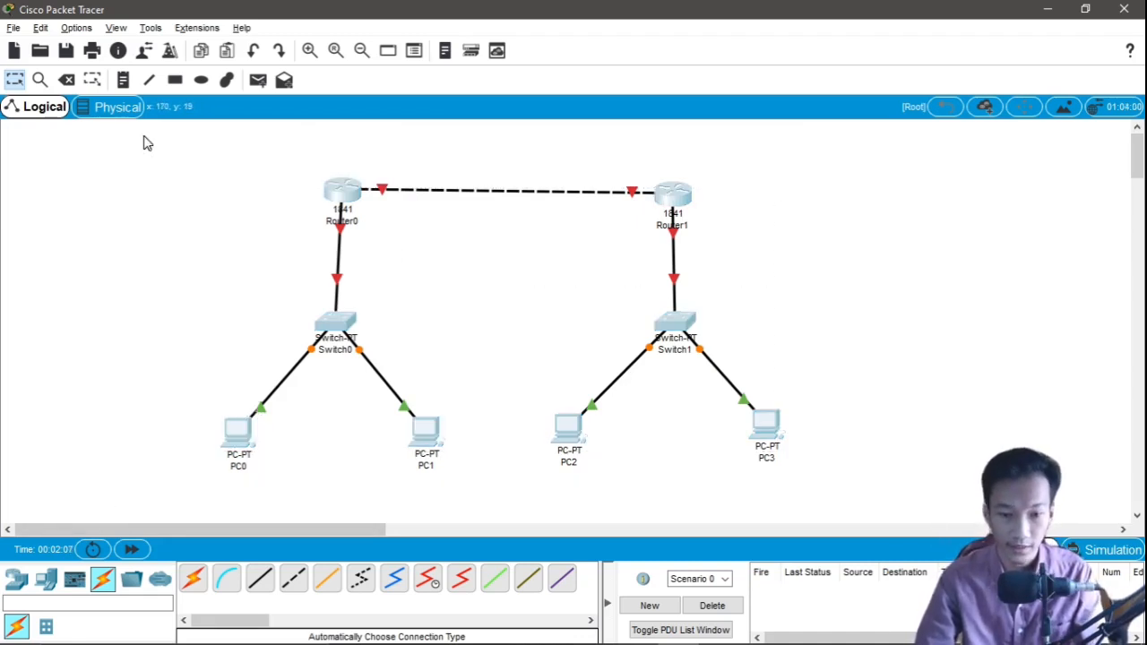
left_click(22, 582)
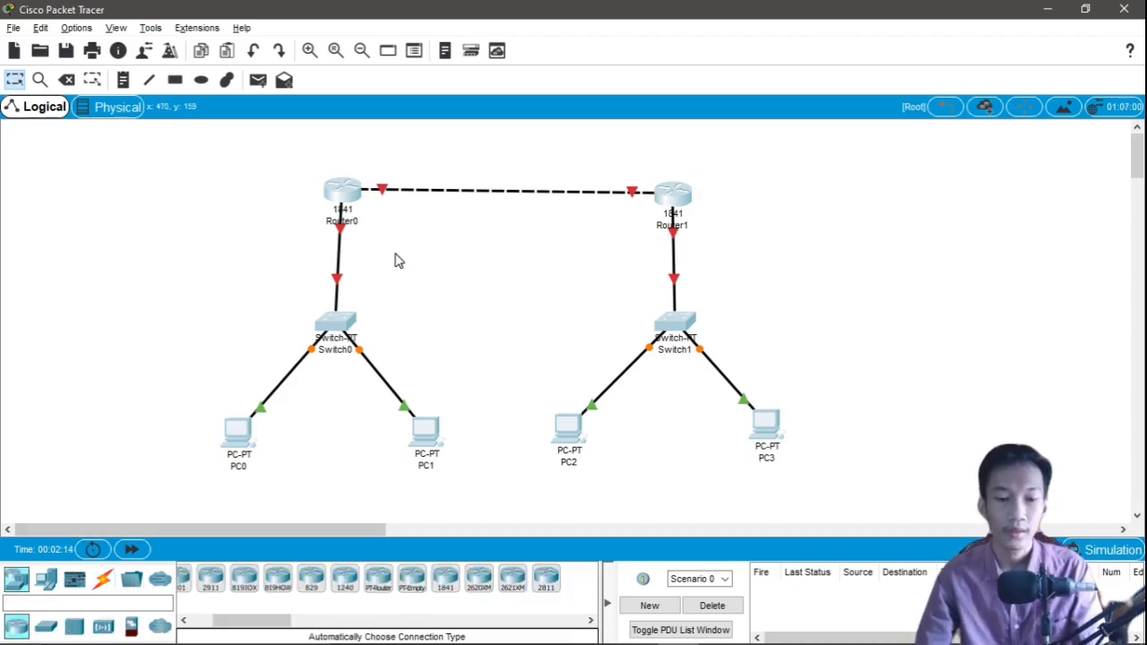
left_click(102, 582)
left_click(199, 590)
left_click(201, 591)
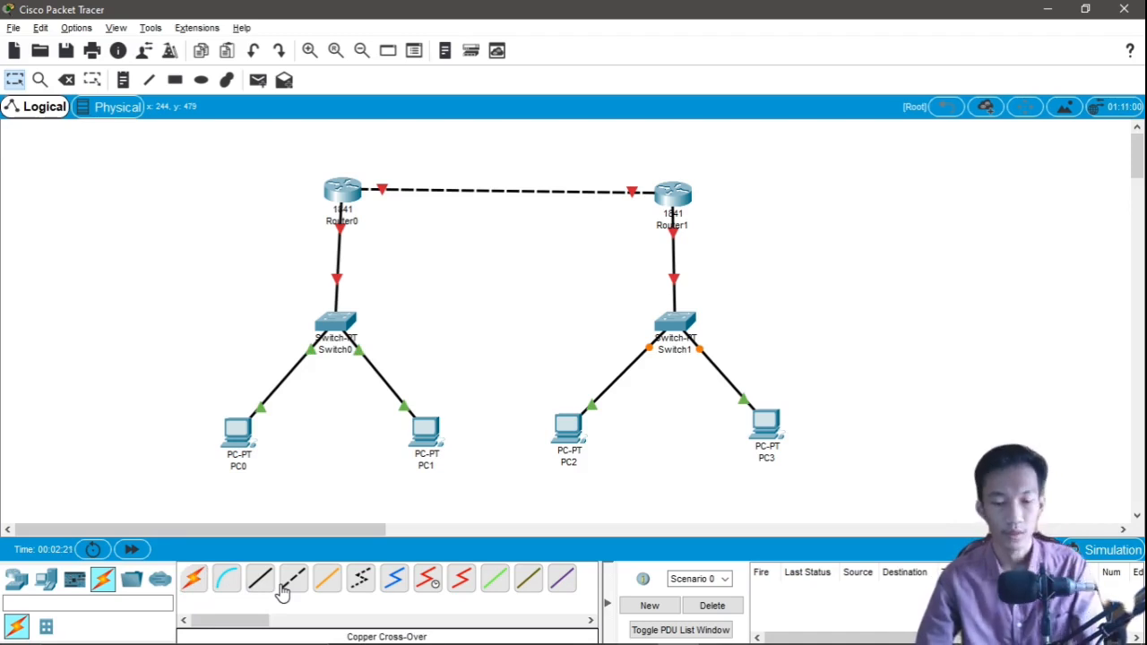
Move Router1, Switch1, PC2 and PC3 together slightly upwards so that Router1 is level with Router0
left_click_drag(515, 162, 901, 527)
left_click_drag(673, 194, 674, 190)
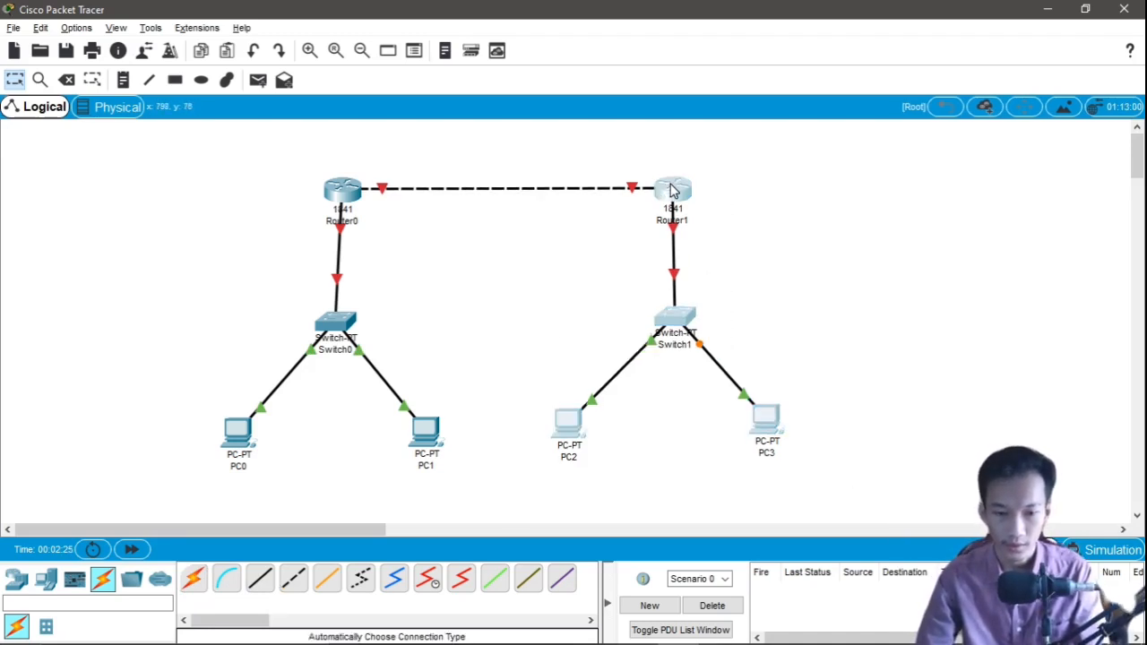
Move PC2 and PC3 slightly down so that they are level with PC0 and PC1
left_click(836, 247)
left_click_drag(564, 437, 565, 448)
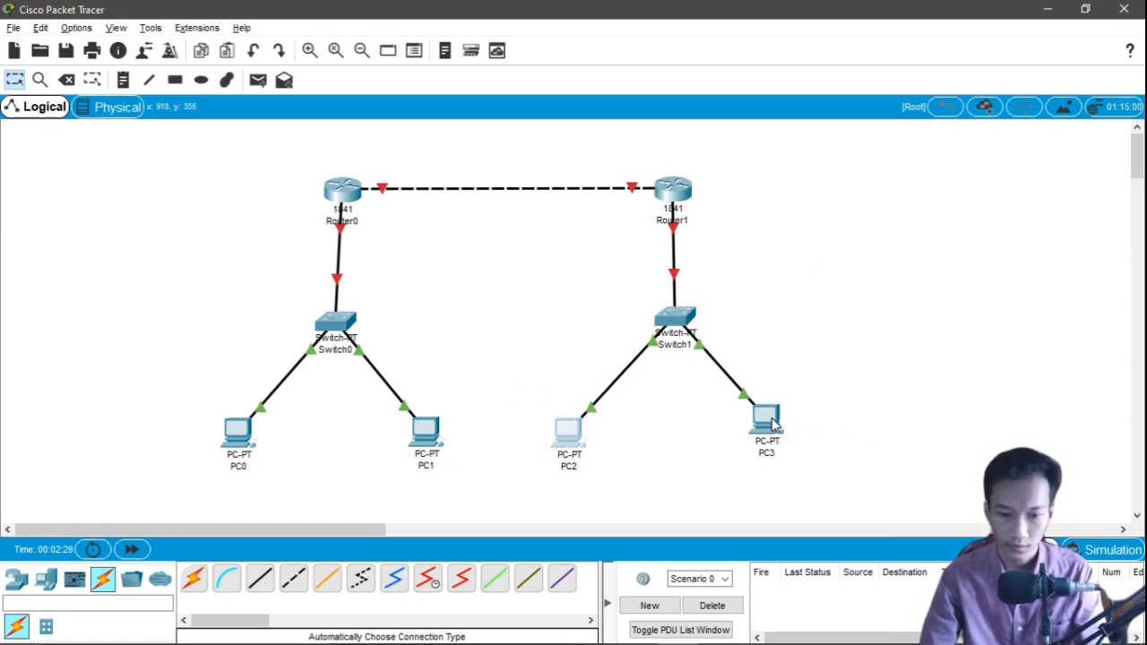
left_click_drag(773, 425, 786, 442)
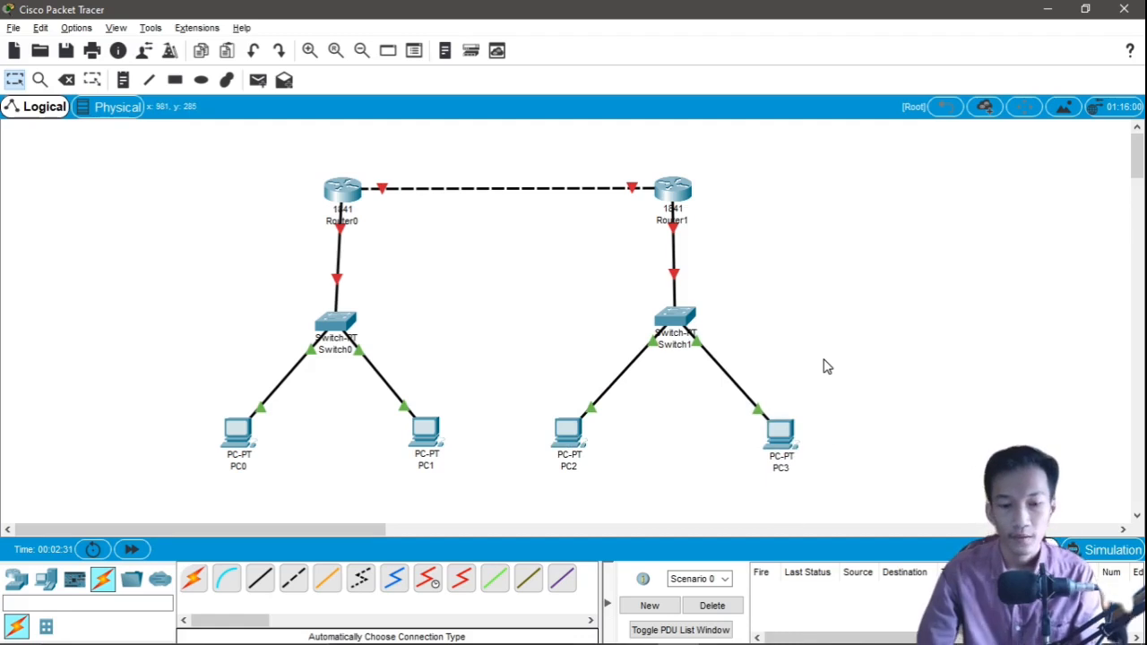
left_click_drag(187, 149, 148, 151)
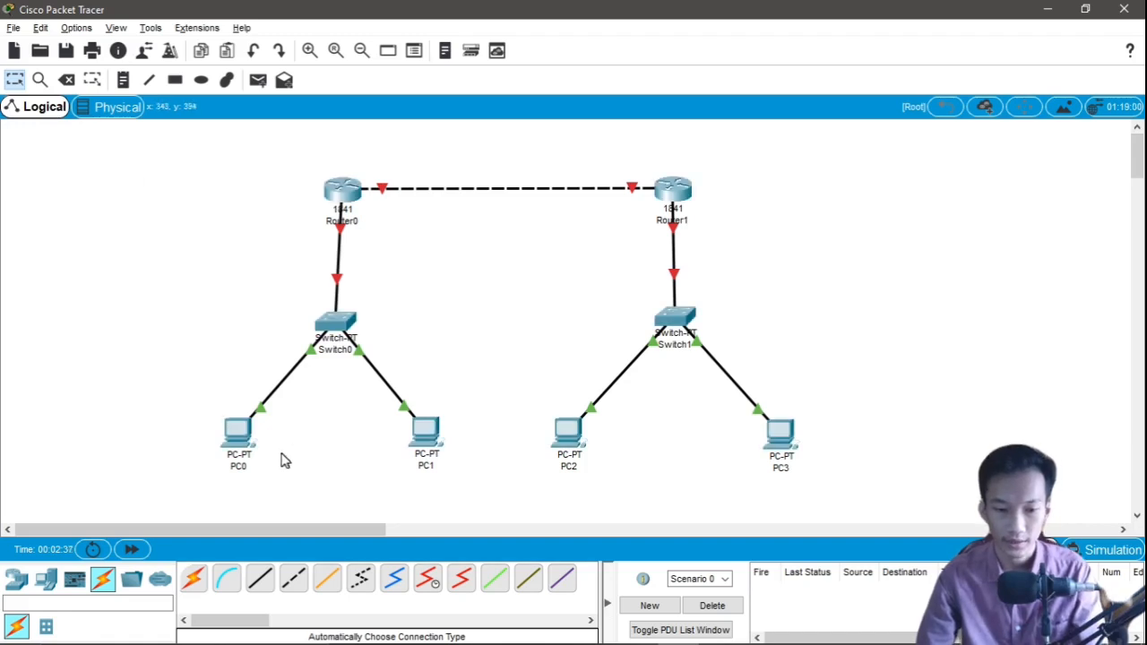
left_click_drag(194, 480, 256, 414)
left_click_drag(385, 515, 475, 385)
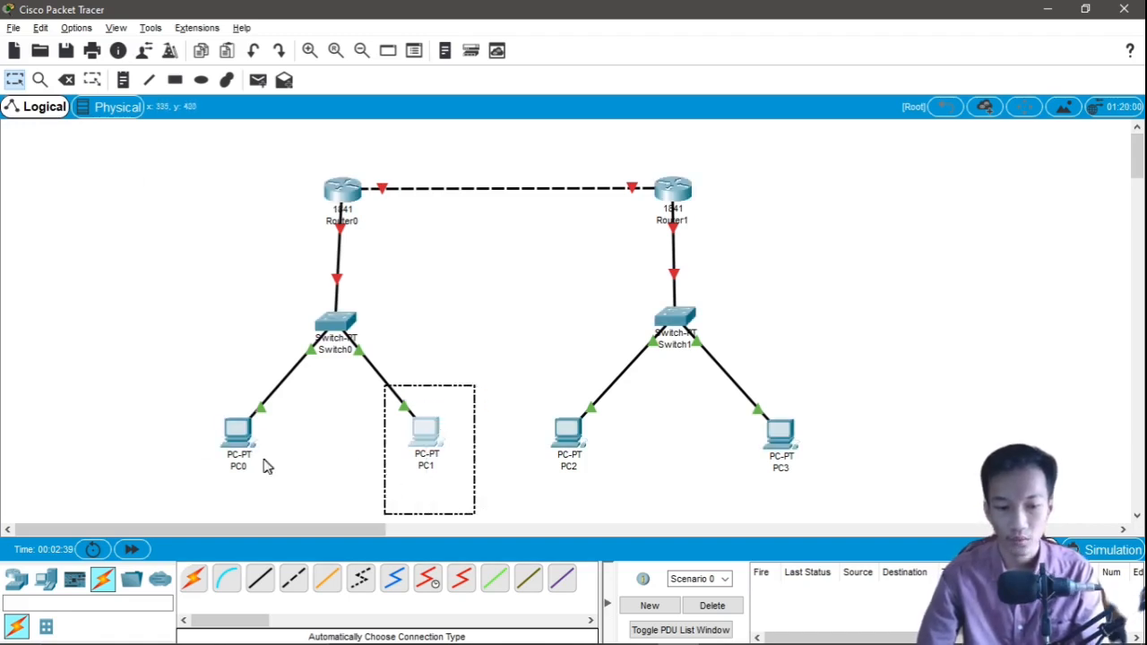
left_click_drag(193, 492, 278, 418)
left_click_drag(338, 475, 456, 403)
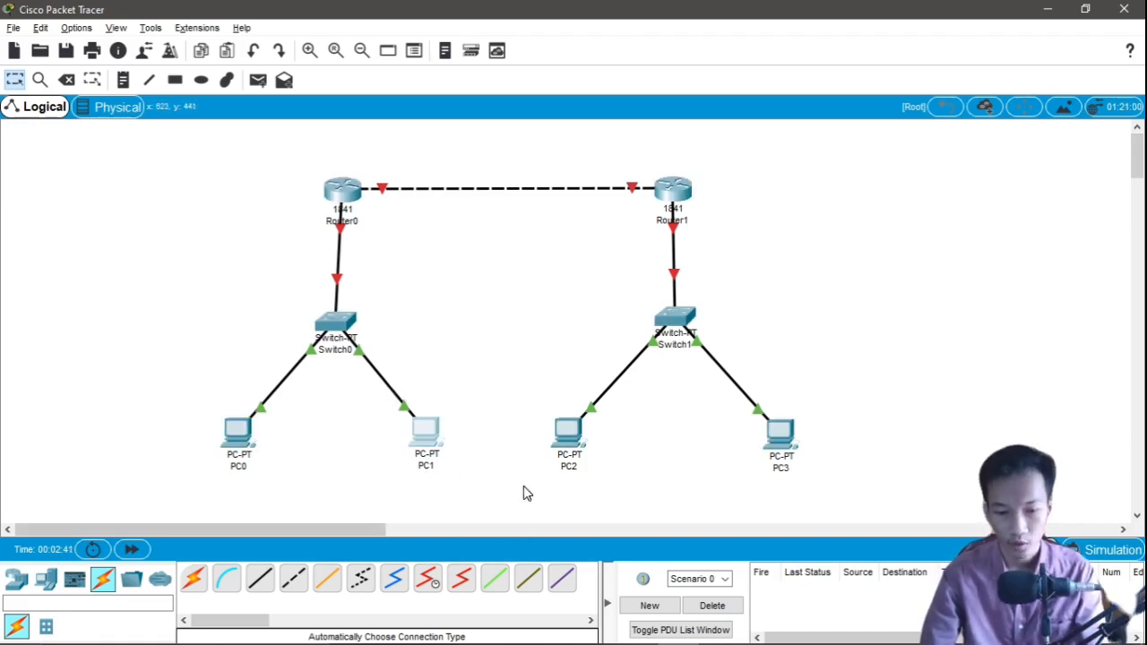
left_click_drag(525, 492, 609, 379)
left_click_drag(736, 484, 851, 393)
left_click(72, 466)
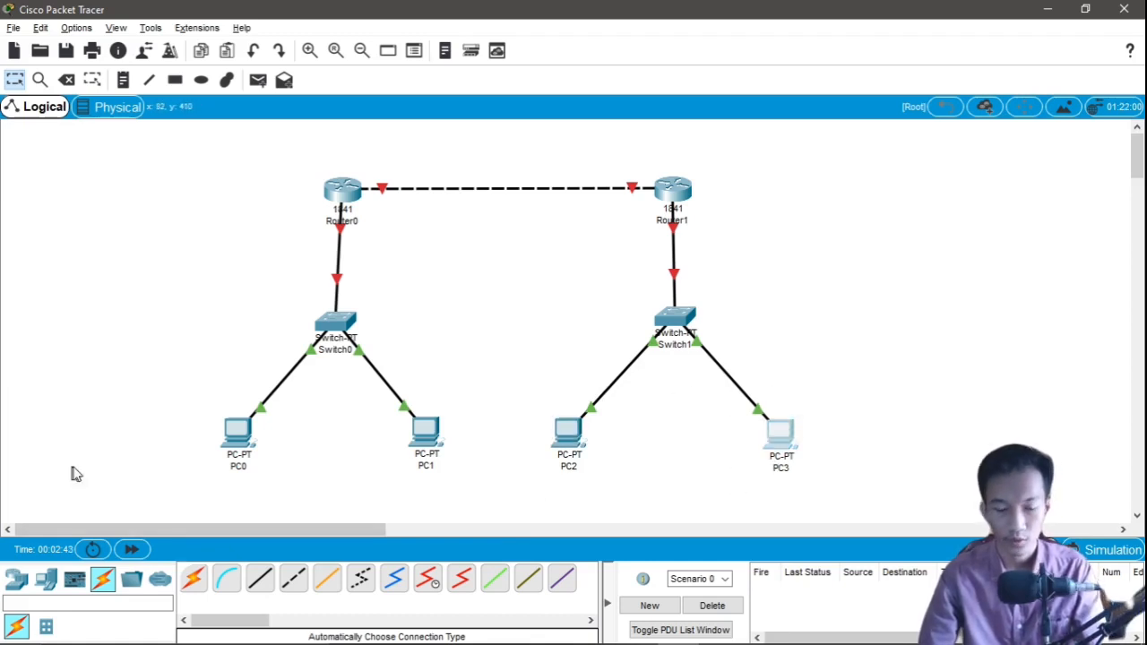
left_click(168, 190)
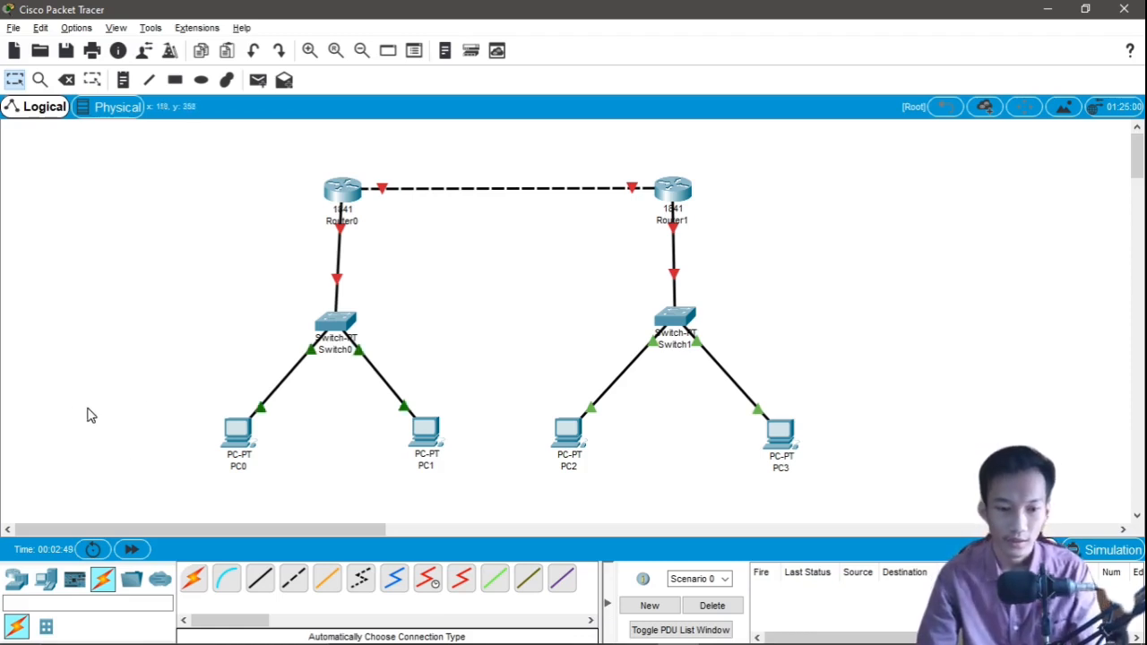
left_click_drag(73, 394, 948, 523)
left_click_drag(794, 482, 203, 405)
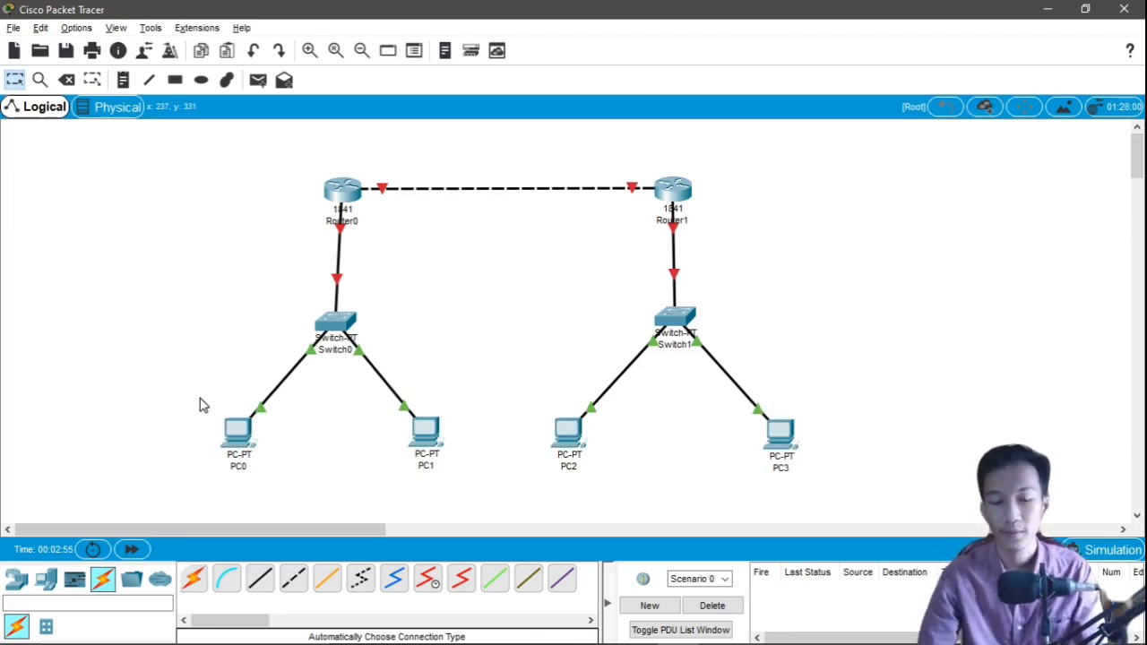
left_click_drag(160, 492, 833, 139)
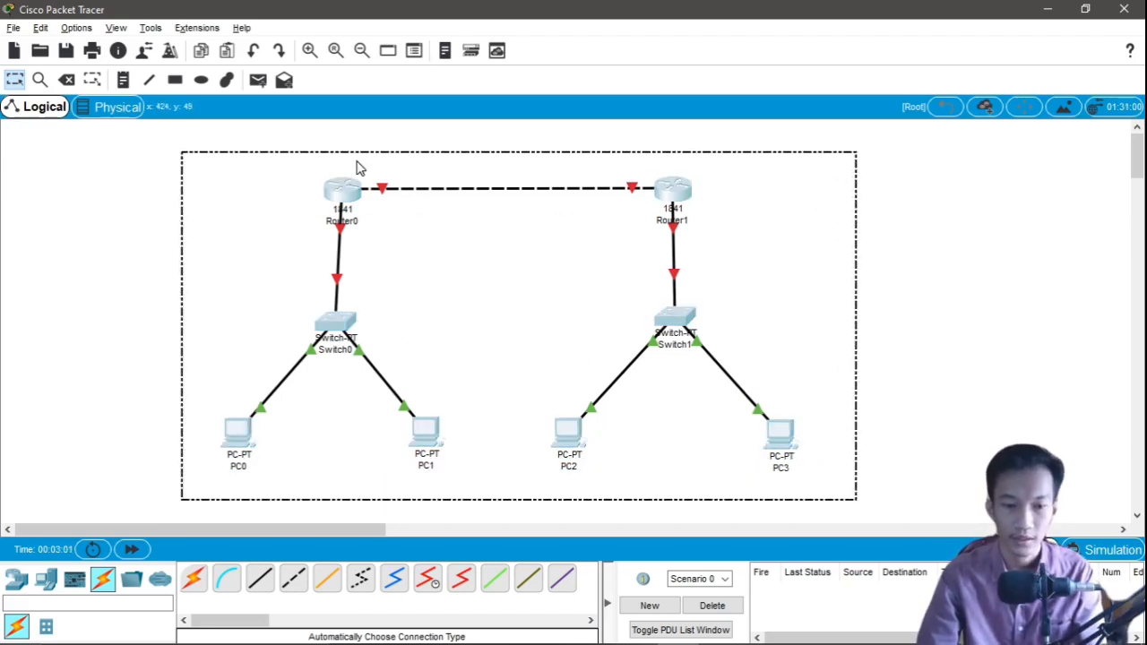
left_click(494, 203)
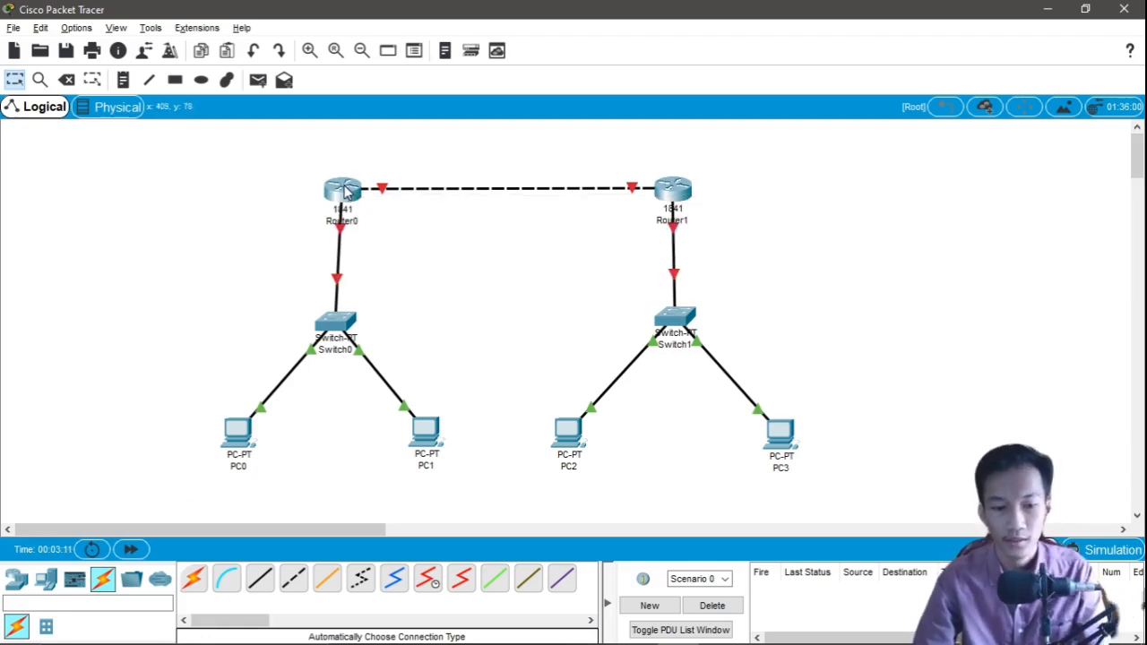
Open Router0's command line interface and answer no to the initial configuration dialog, continuing to the Router> prompt
mouse_move(344, 193)
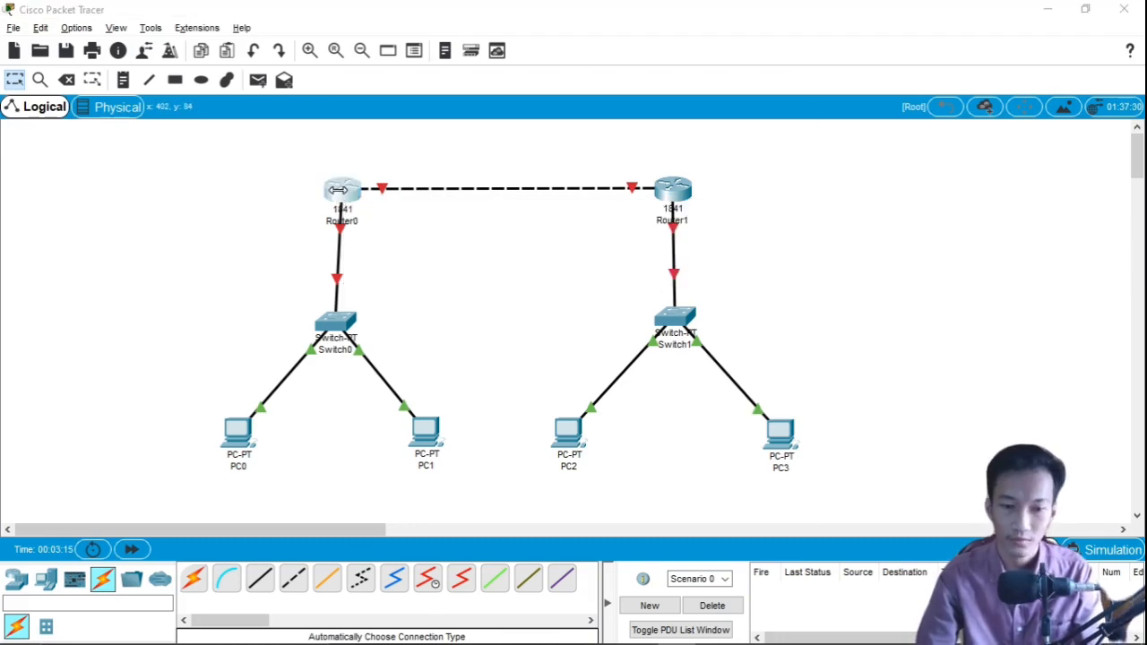
left_click(338, 190)
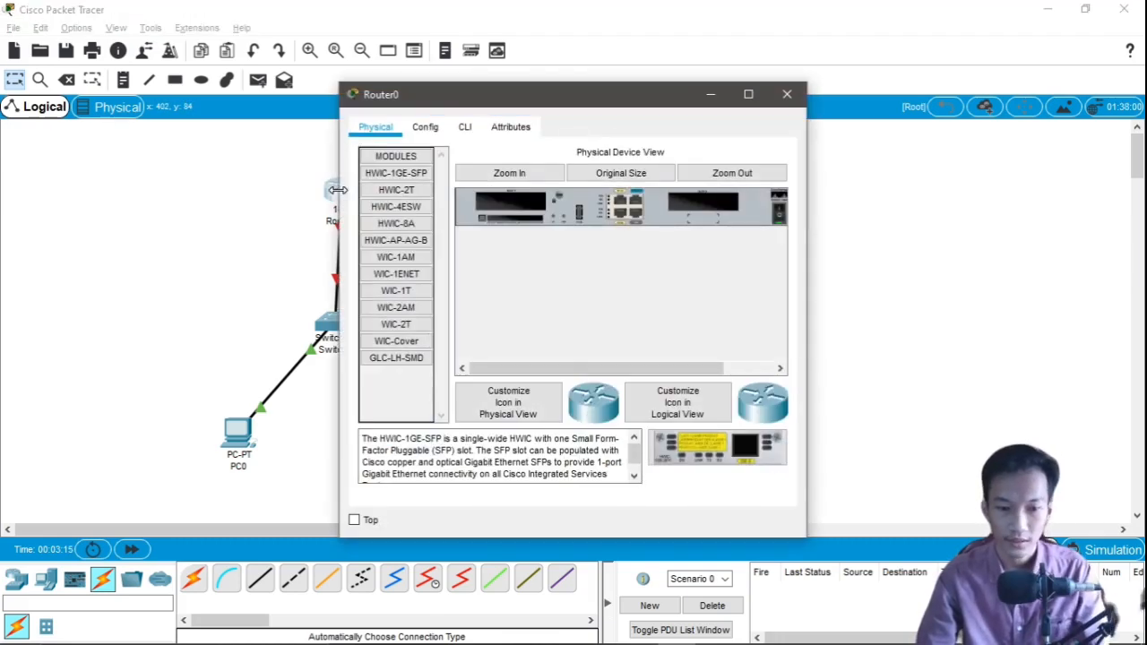
left_click(465, 130)
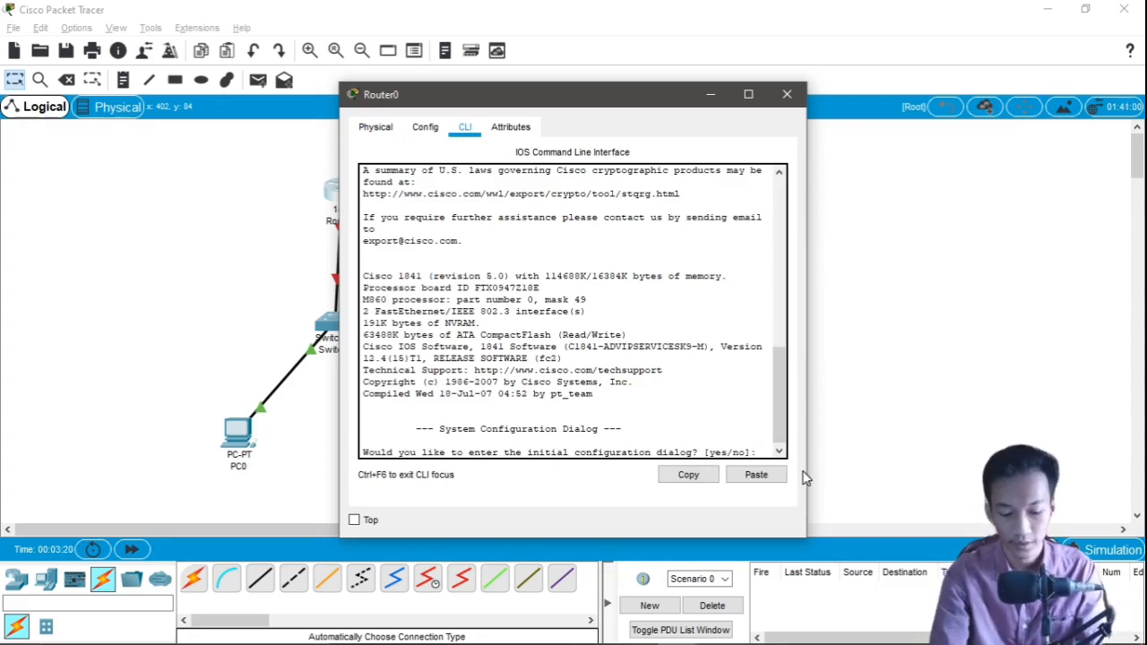
type("no")
key("Return")
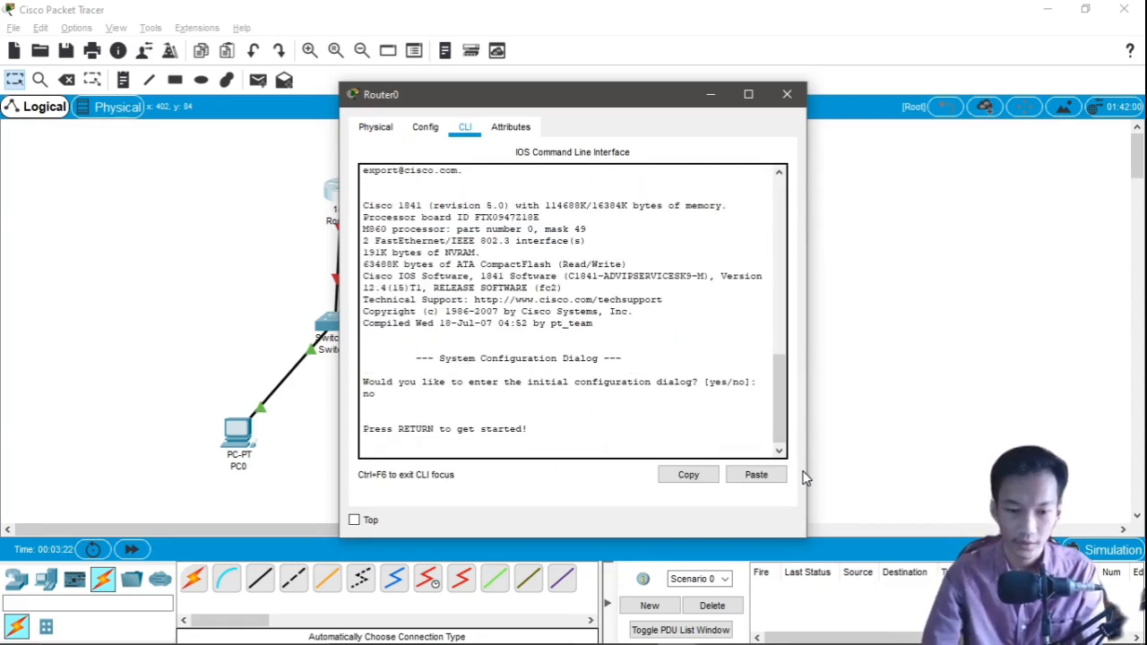
key("Return")
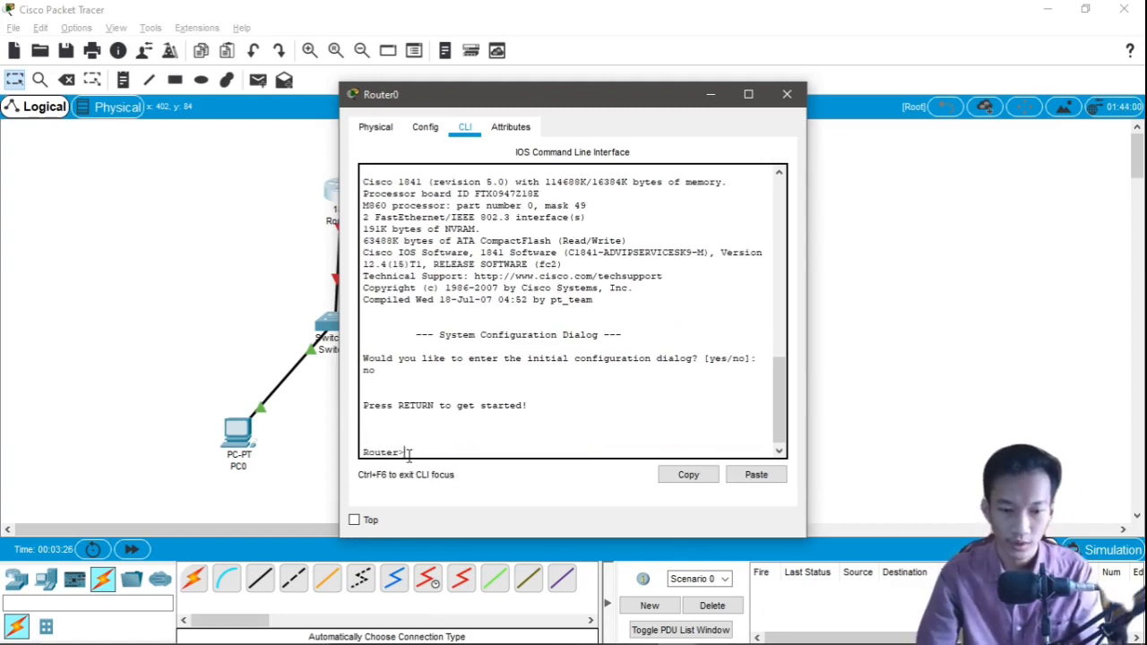
Enter privileged mode on Router0 with the command enable
left_click_drag(365, 453, 401, 452)
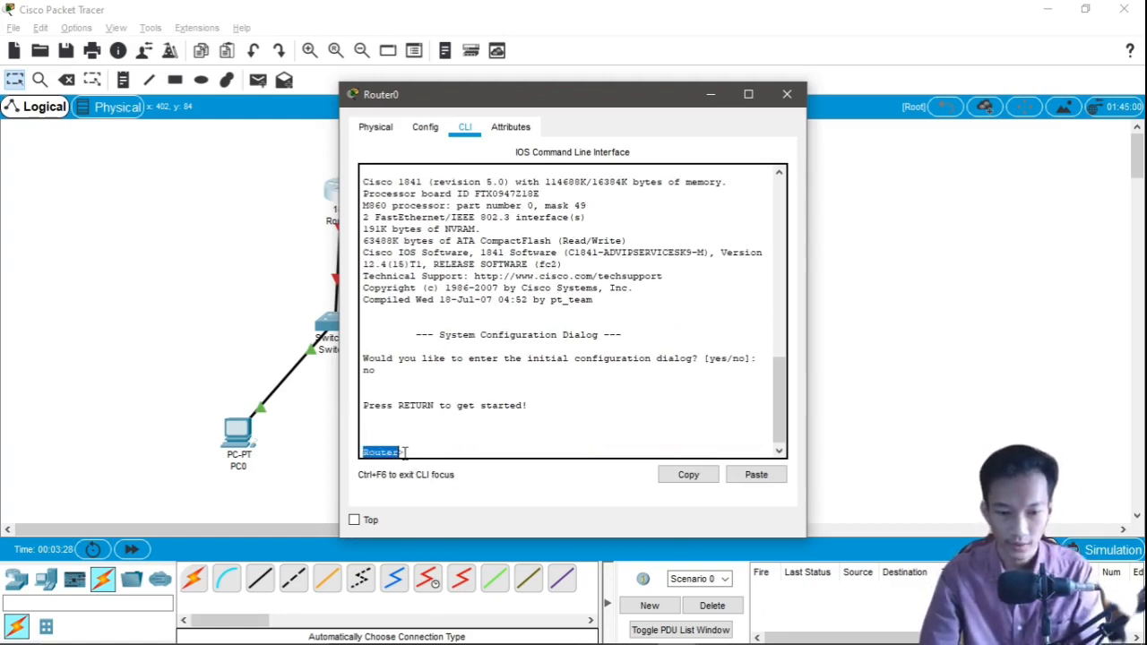
left_click(408, 453)
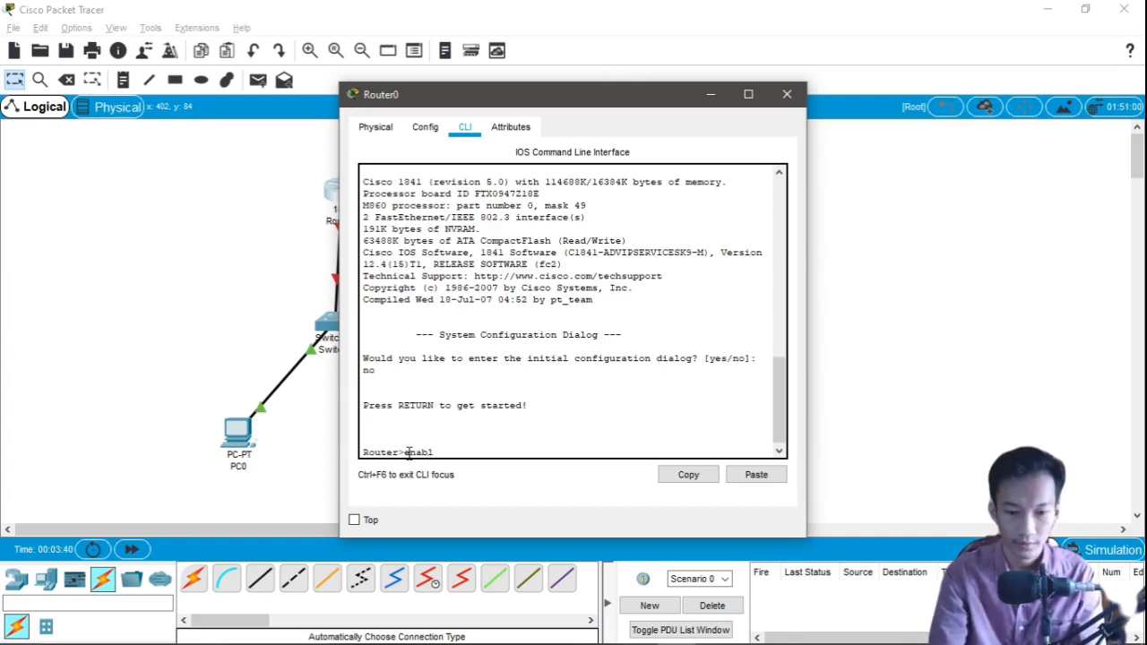
key("Return")
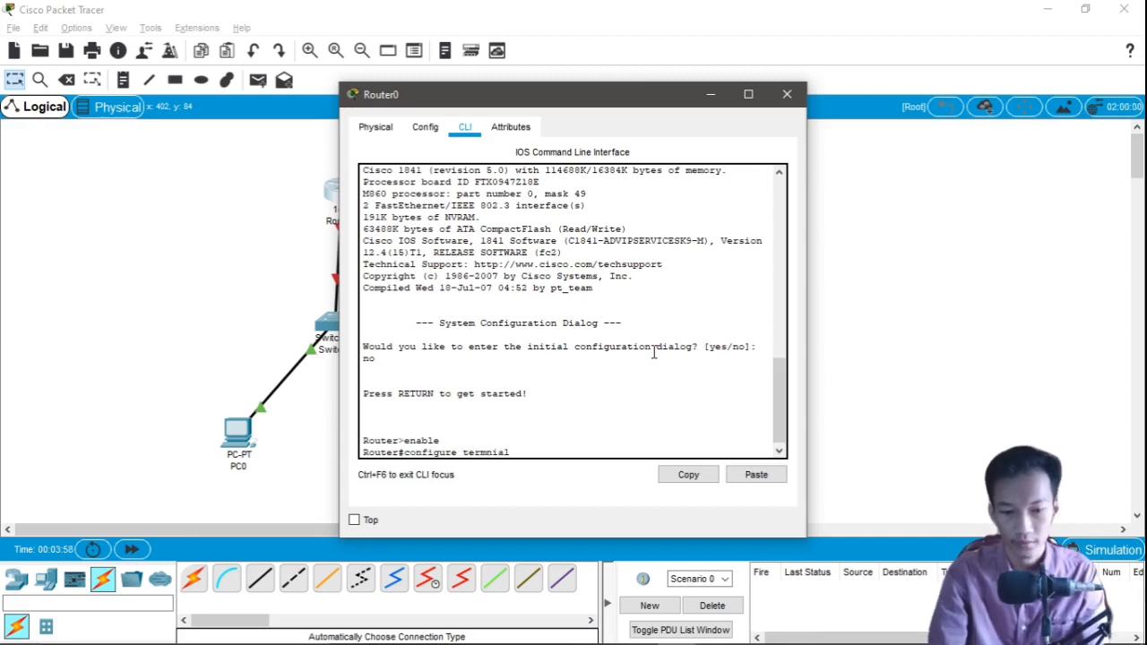
key("BackSpace")
key("BackSpace")
type("nal")
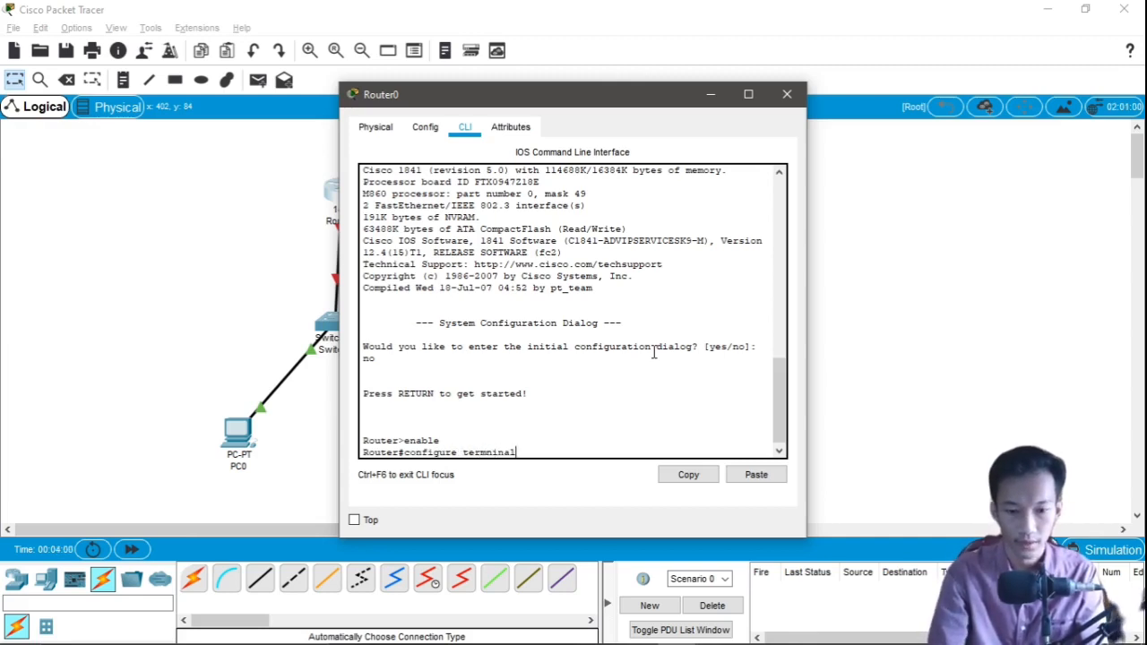
key("Return")
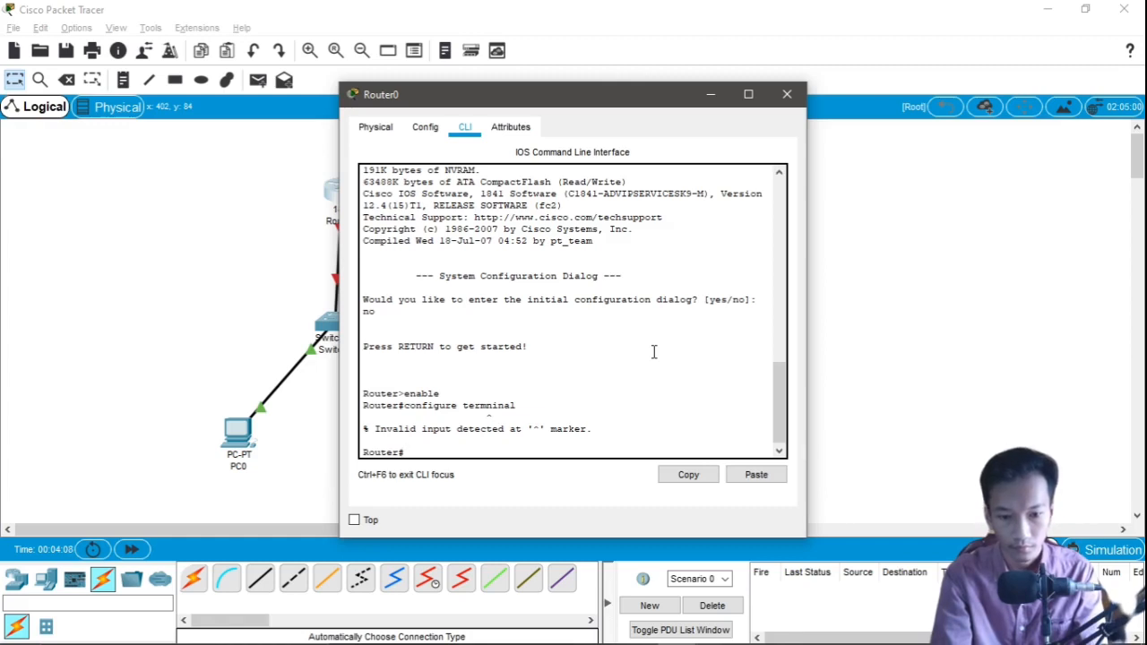
Enter global configuration mode on Router0 with the command configure terminal
type("configur")
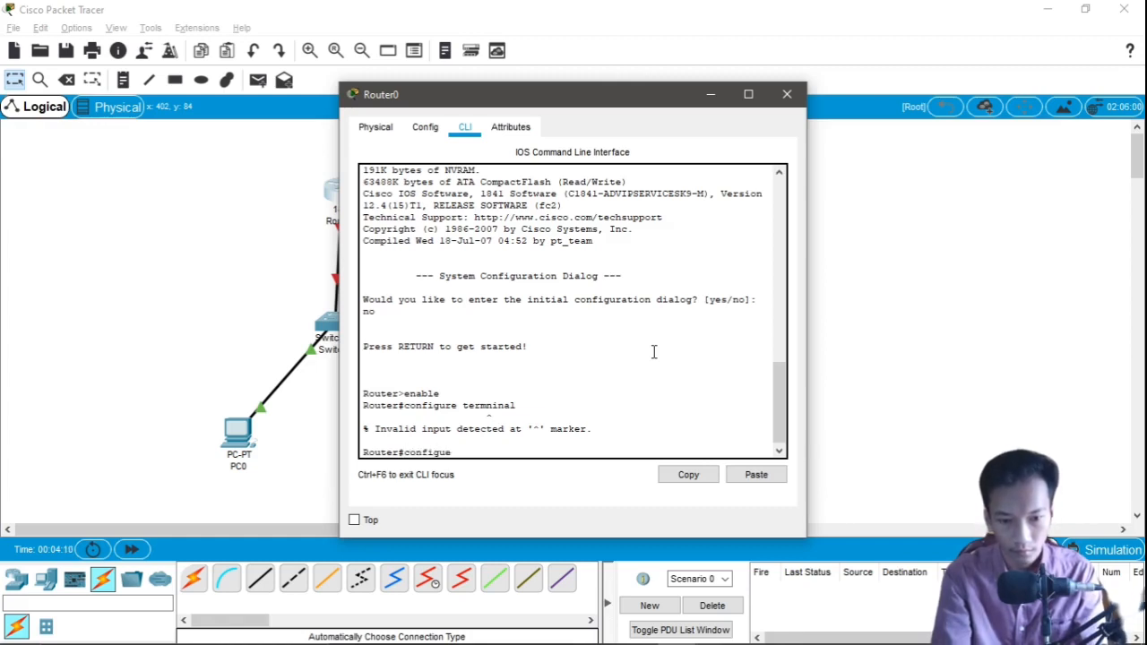
type("e terminal")
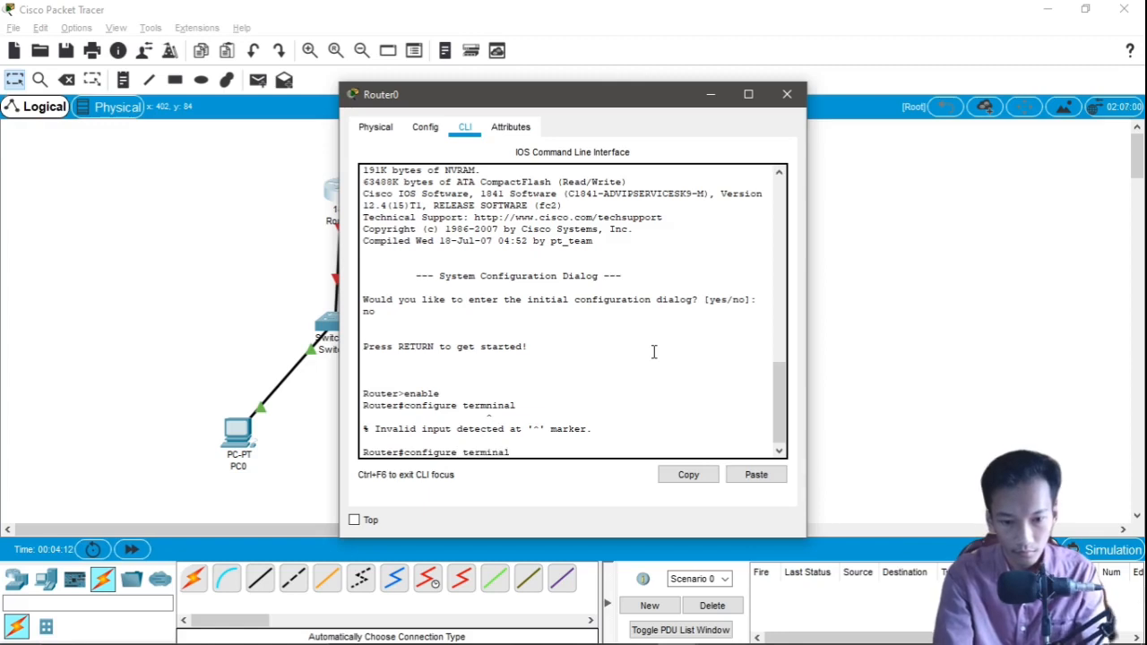
key("Return")
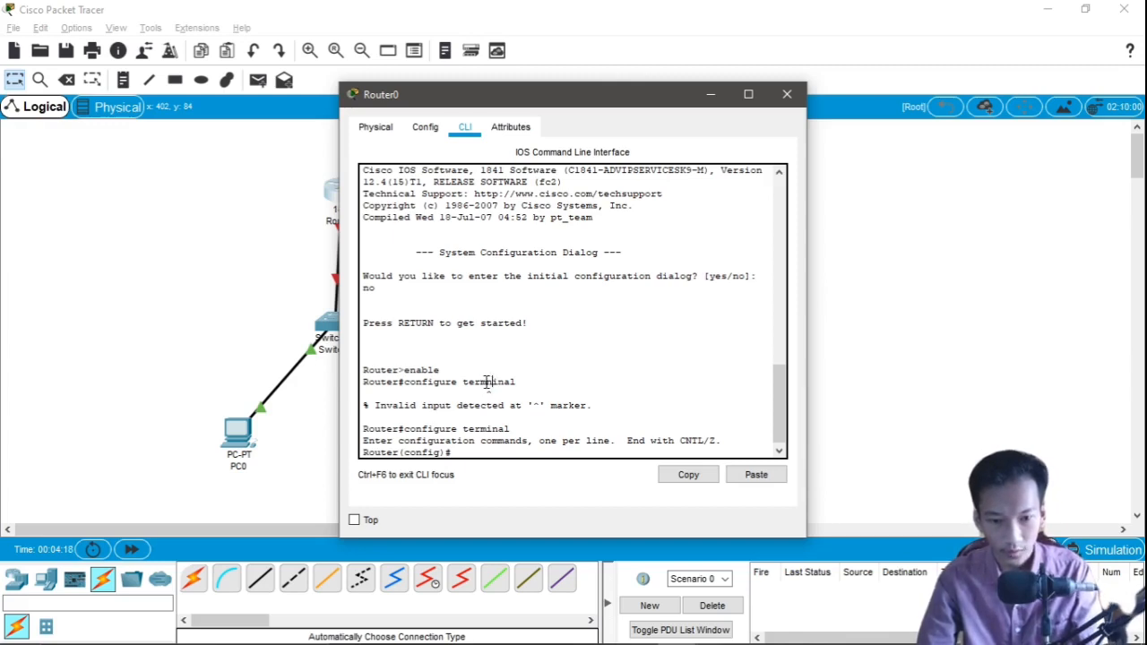
mouse_move(505, 406)
left_mouse_down()
mouse_move(541, 409)
mouse_move(474, 432)
left_mouse_up()
left_click(541, 408)
left_click(469, 452)
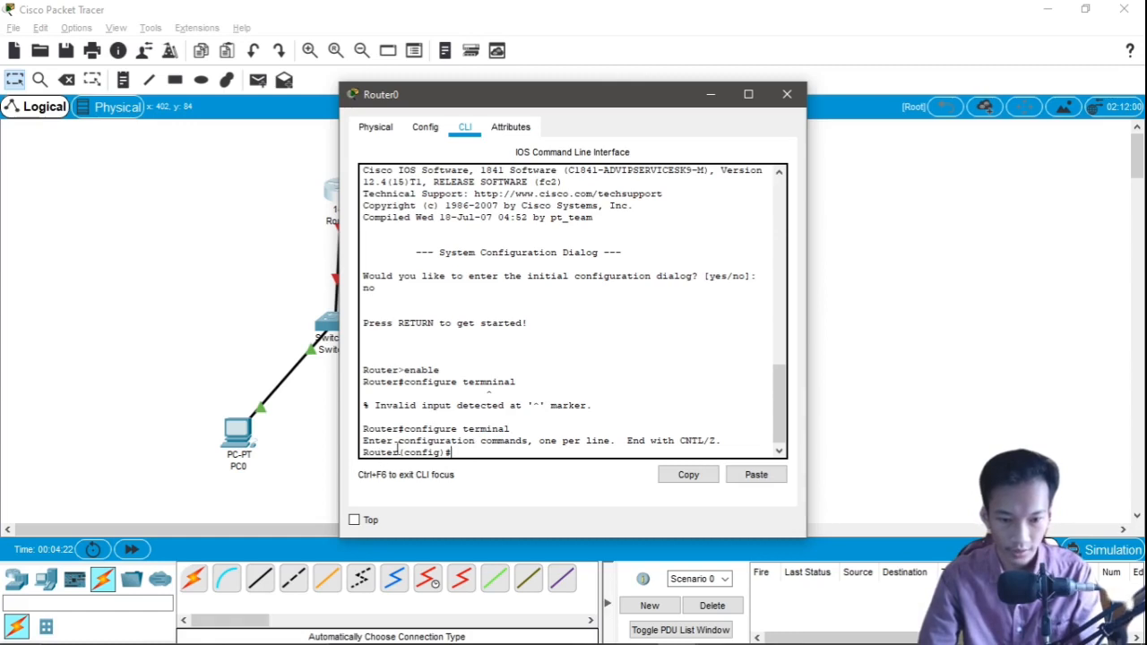
left_click_drag(398, 446, 716, 444)
left_click(530, 445)
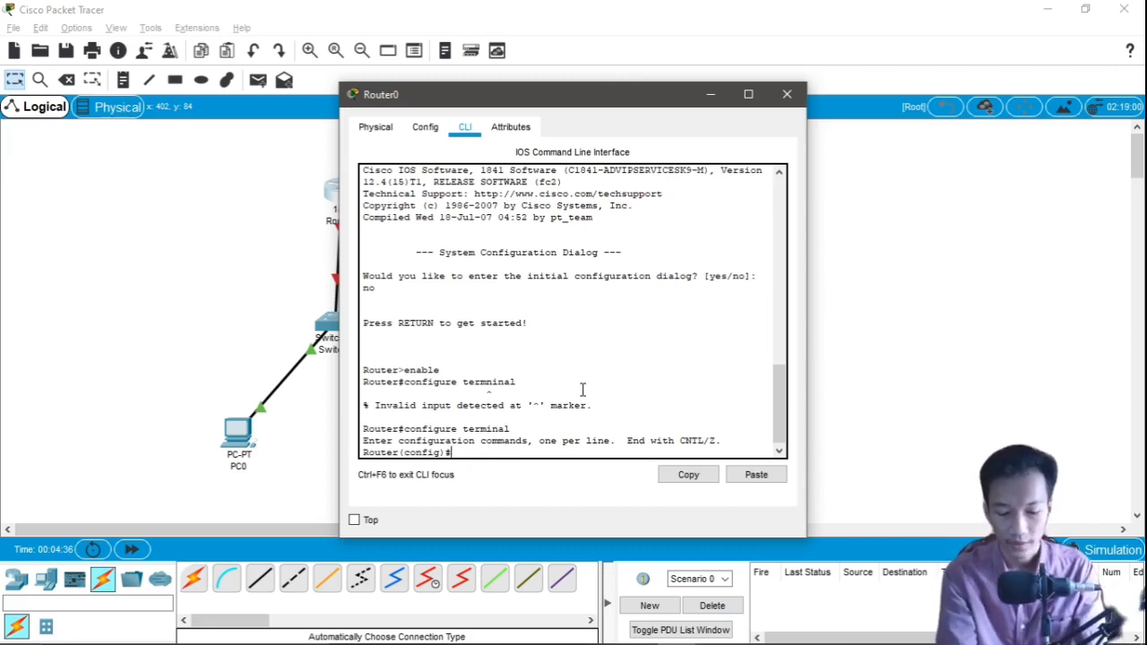
type("ip address")
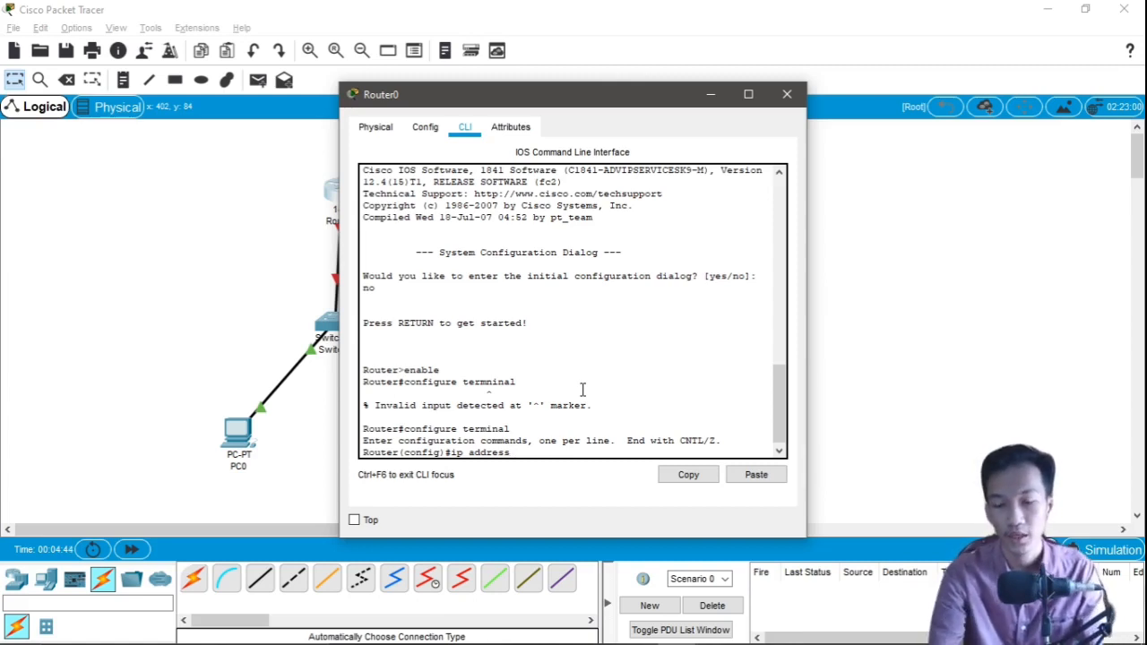
key("BackSpace")
key("BackSpace")
key("BackSpace")
key("BackSpace")
key("BackSpace")
key("BackSpace")
key("BackSpace")
key("BackSpace")
key("BackSpace")
key("BackSpace")
key("BackSpace")
Enter interface configuration mode for Router0's FastEthernet port with the command interface fa0/0
type("i")
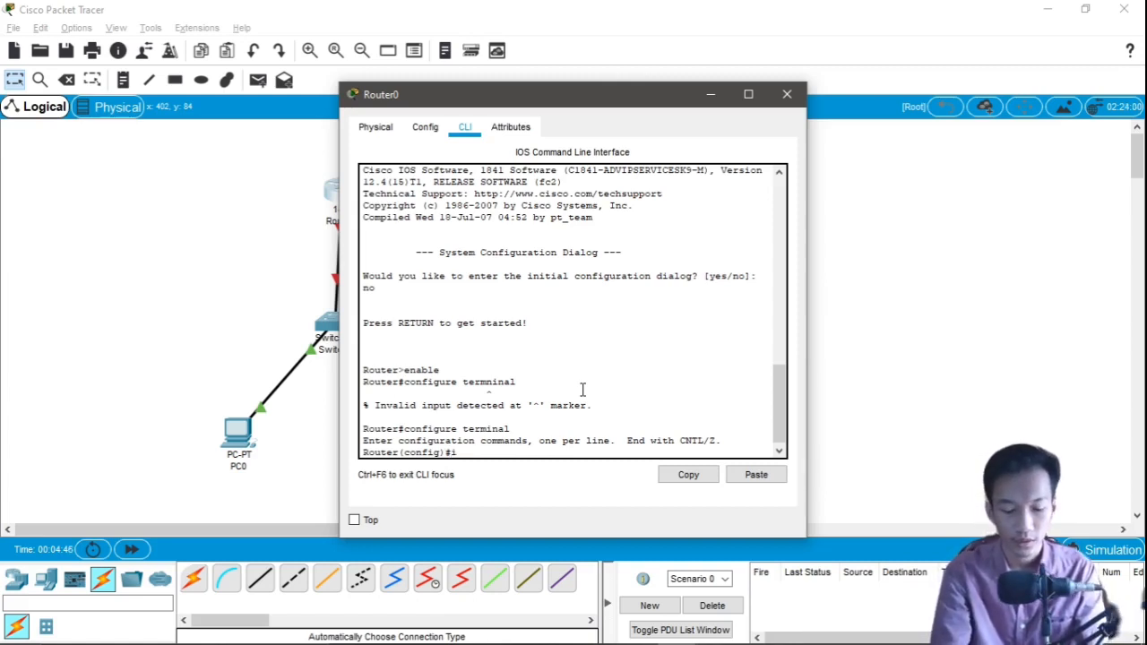
type("nterfa")
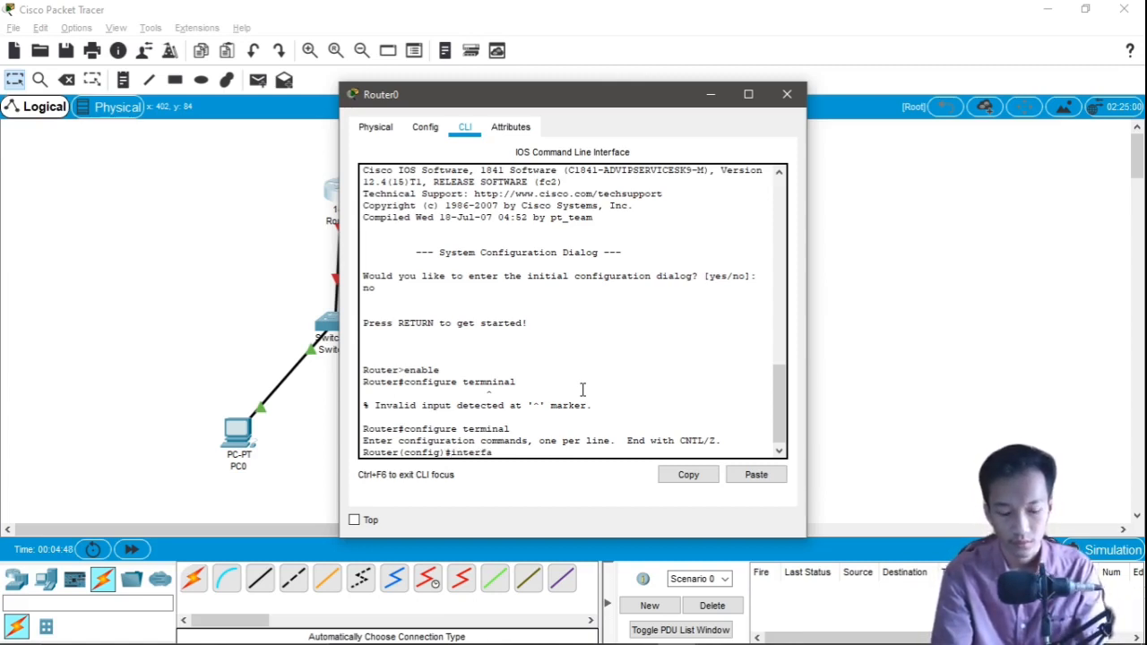
type("ce fa0/0")
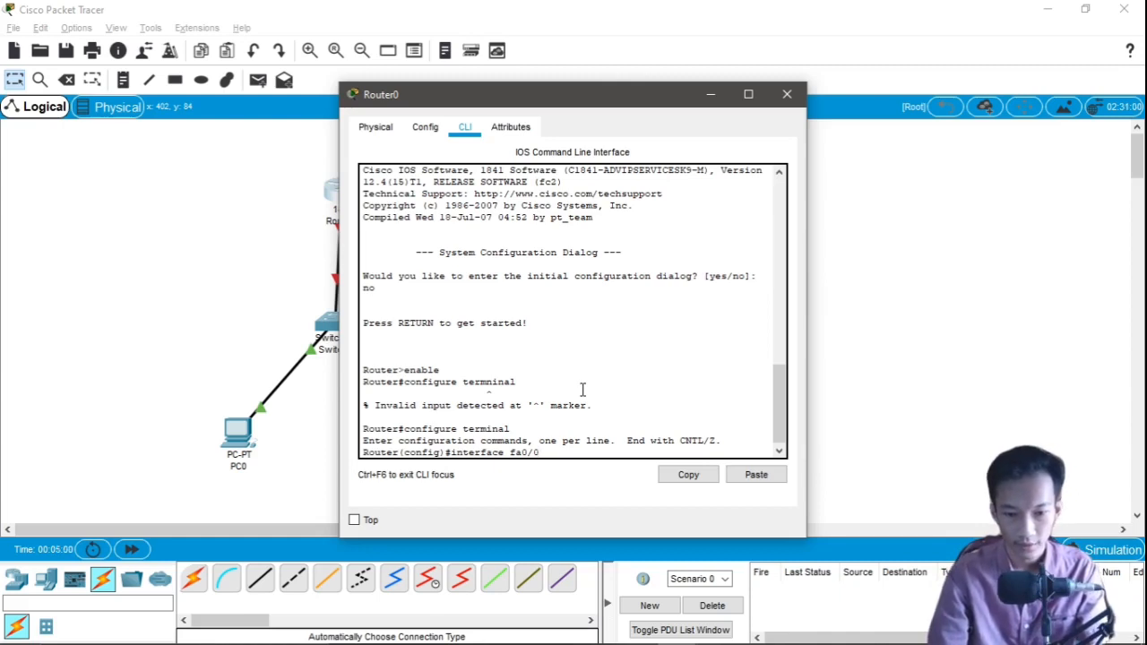
key("Return")
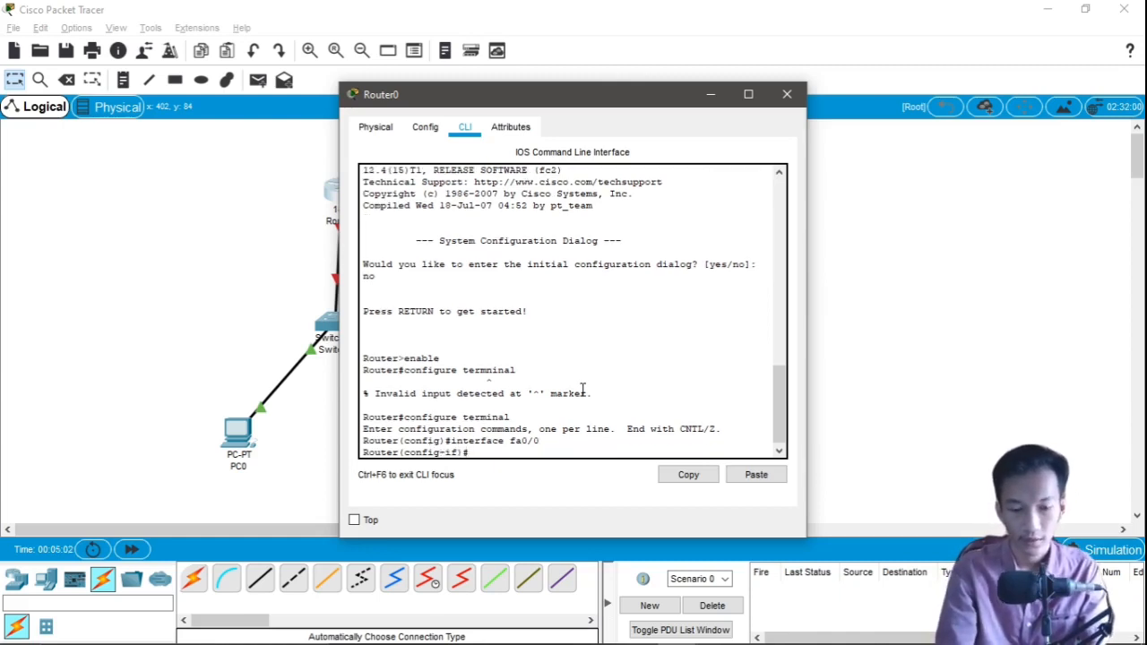
Assign the IP address 10.1.1.1 with subnet mask 255.0.0.0 to Router0's fa0/0 interface using the ip address command
type("ip")
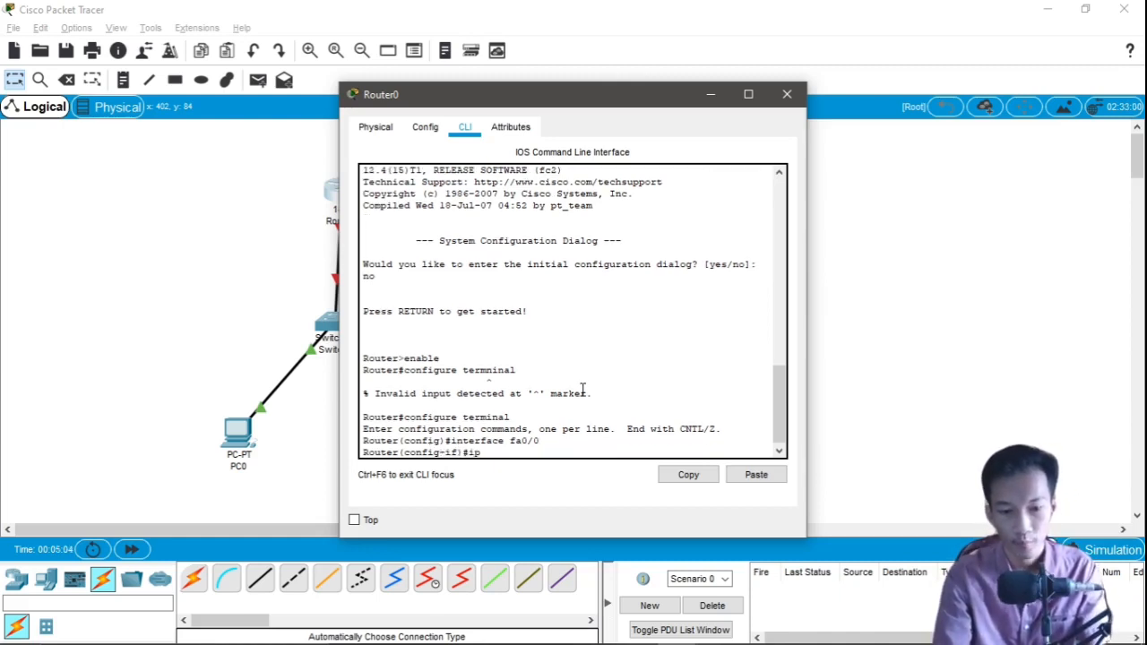
type(" address")
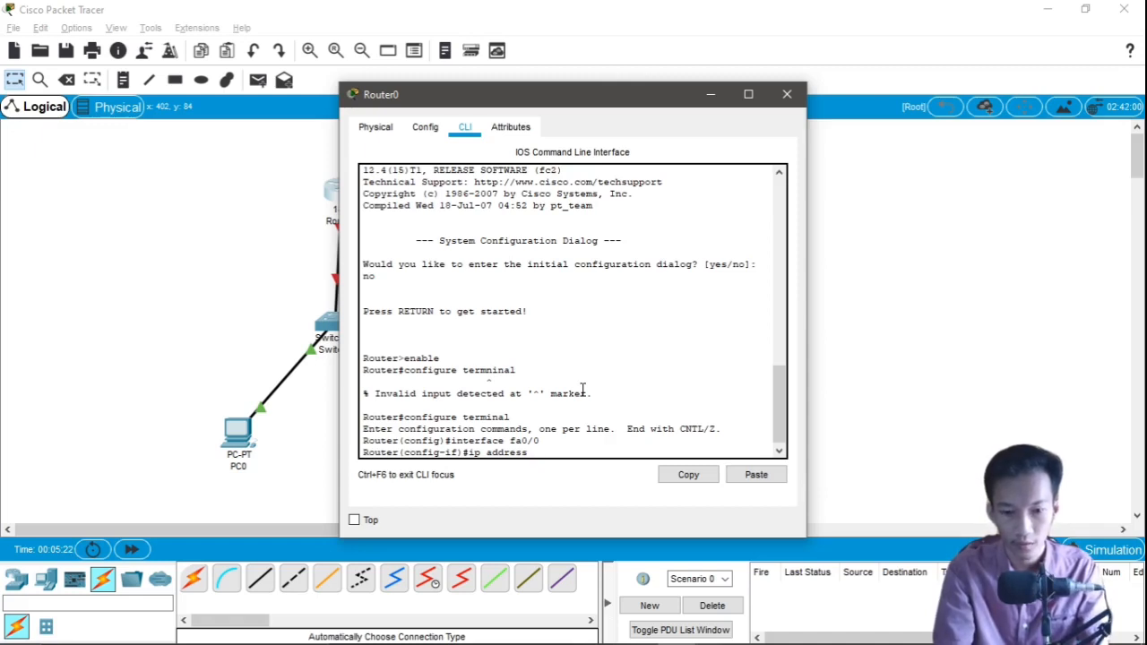
type("10.")
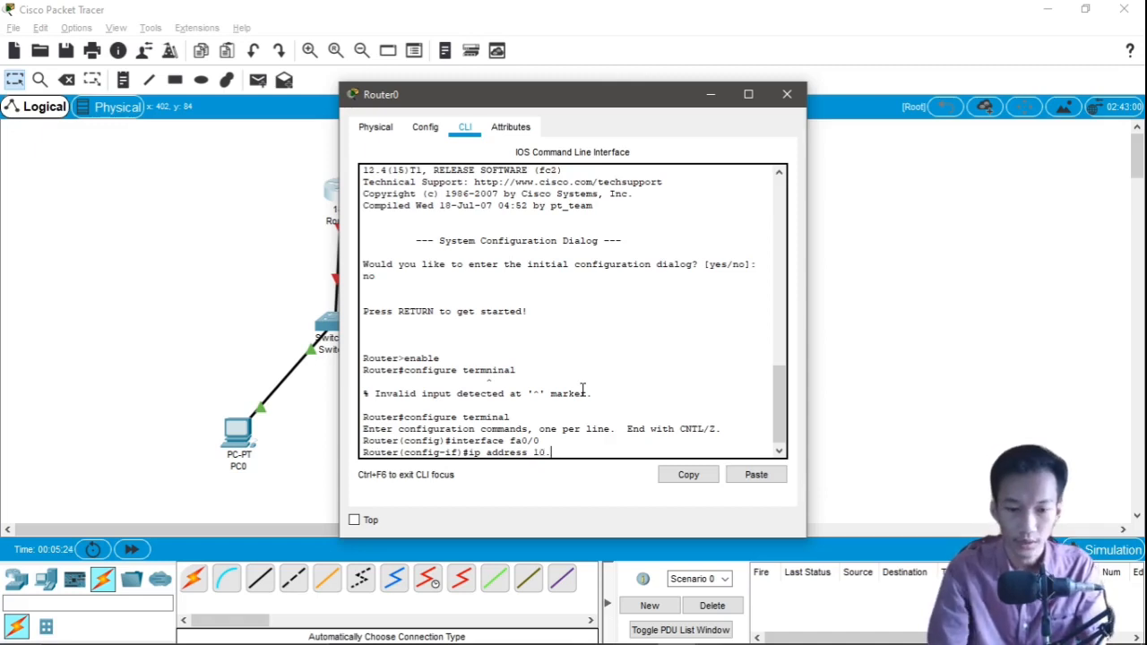
type("1.1.1 ")
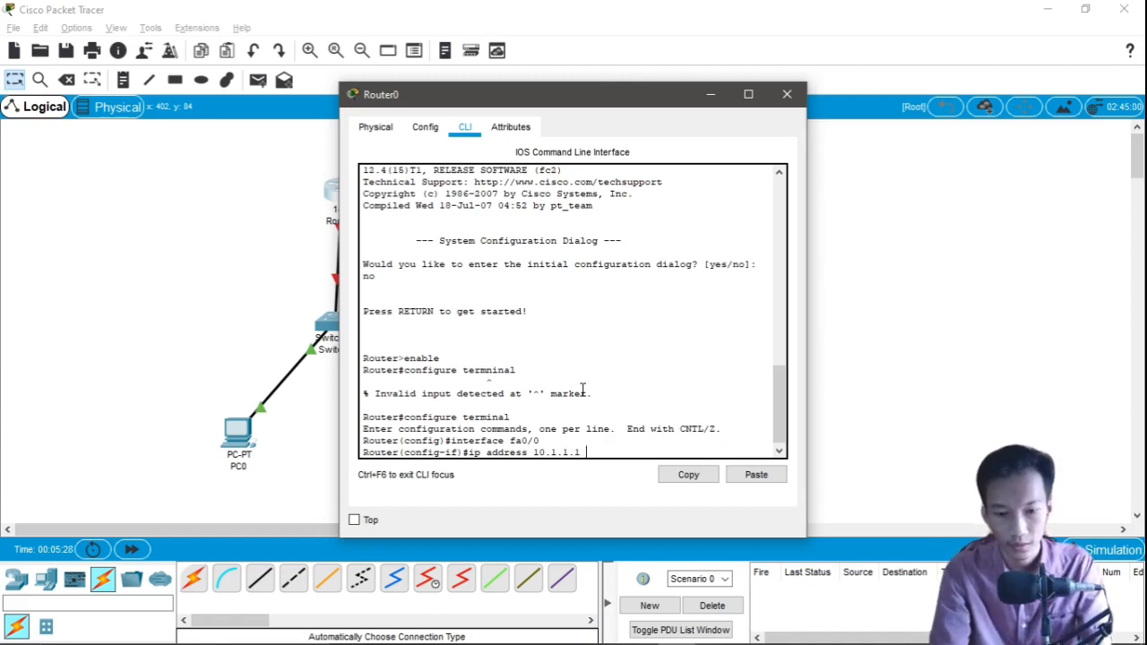
type("255.0.0.")
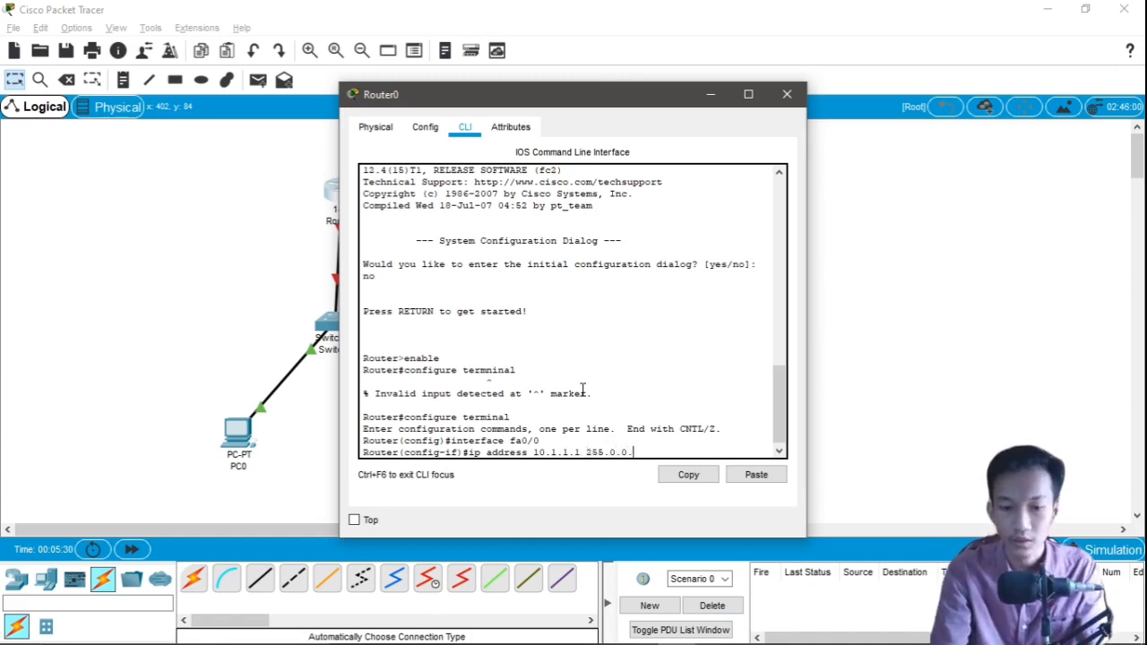
type("0")
key("Return")
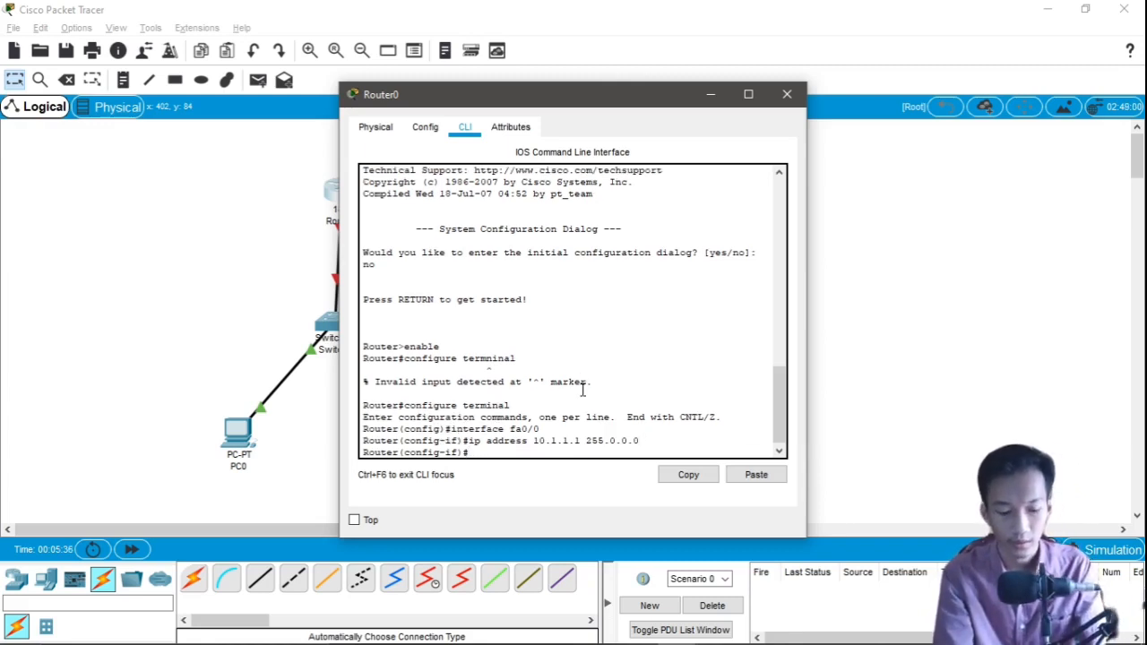
Enable Router0's fa0/0 interface with the command no shutdown and exit to global configuration mode
type("no shutdown")
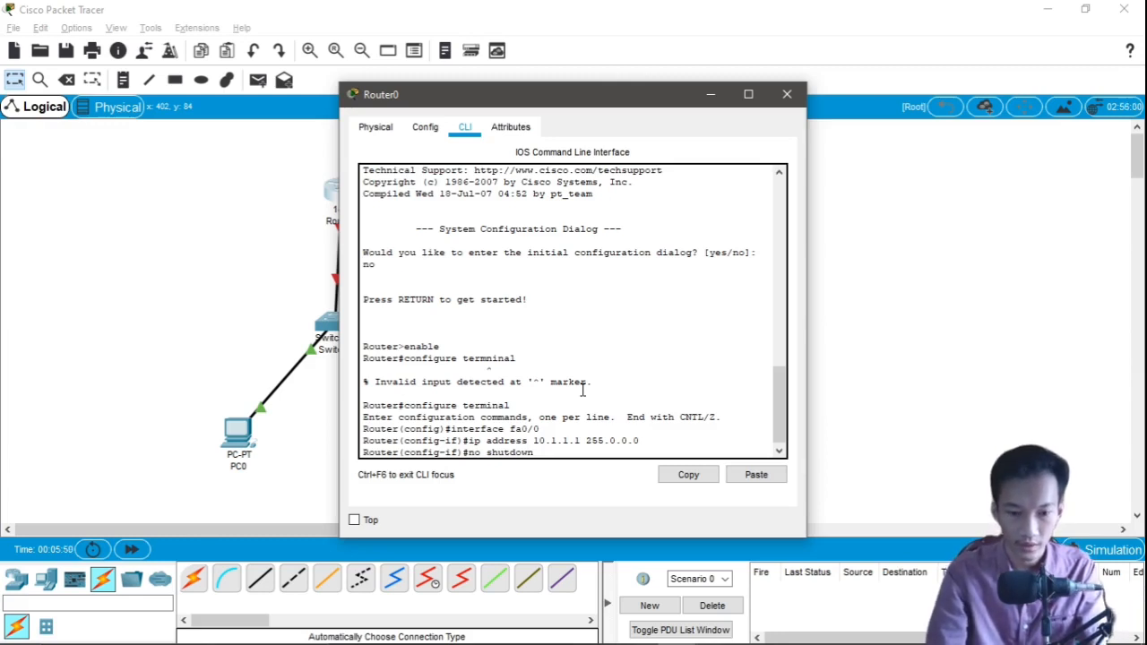
key("Return")
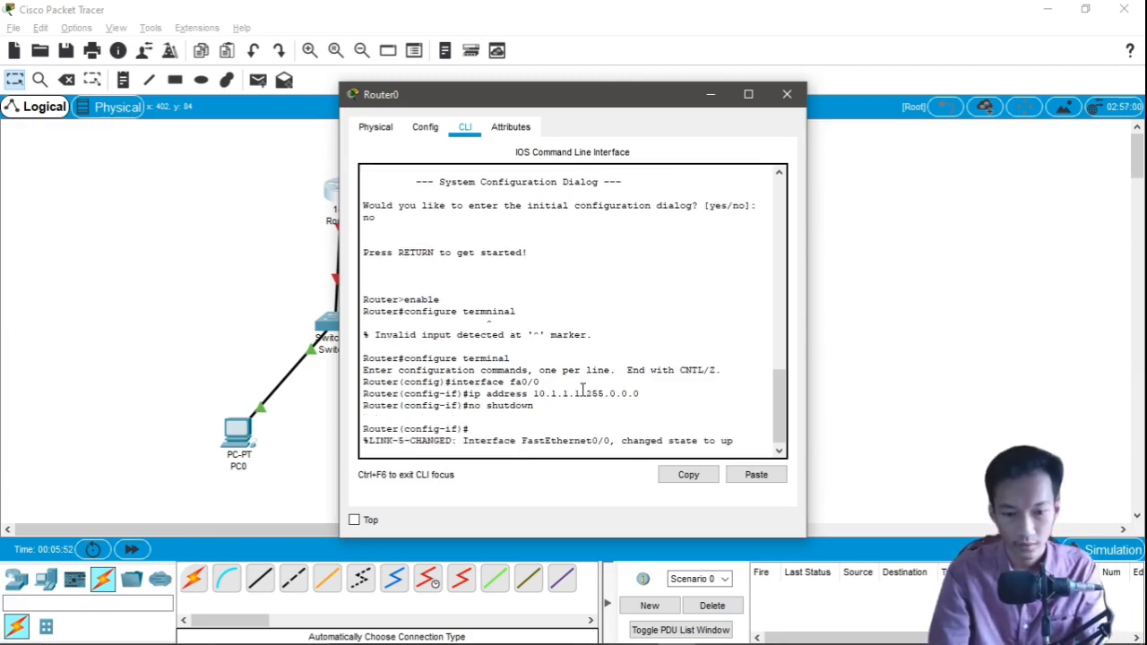
key("Return")
type("exit")
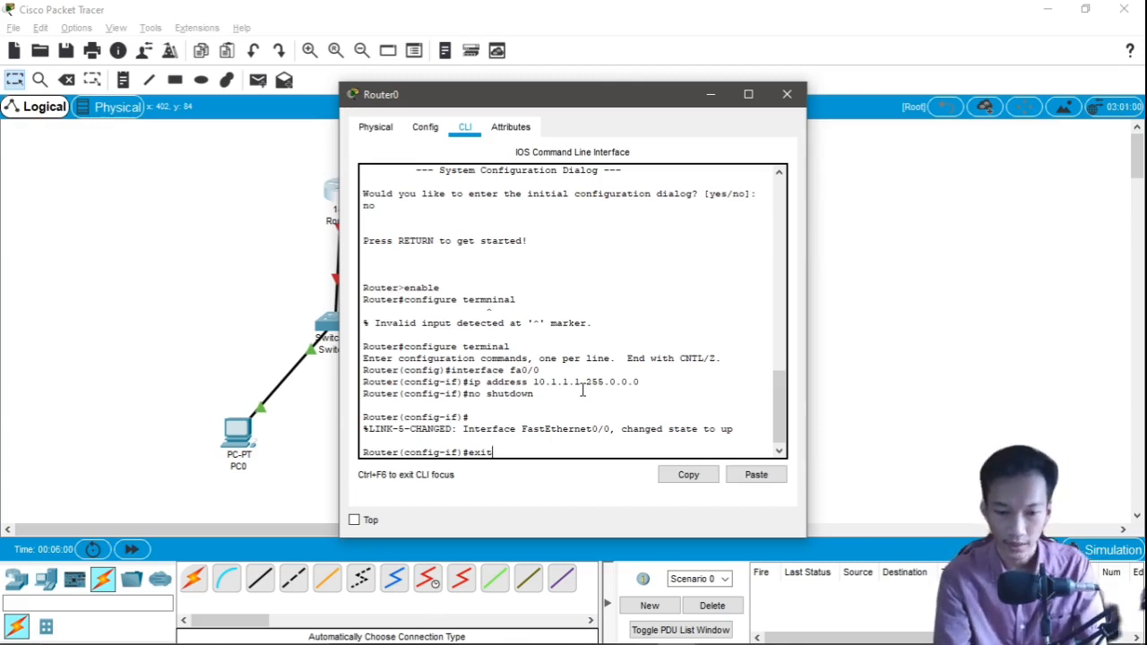
key("Return")
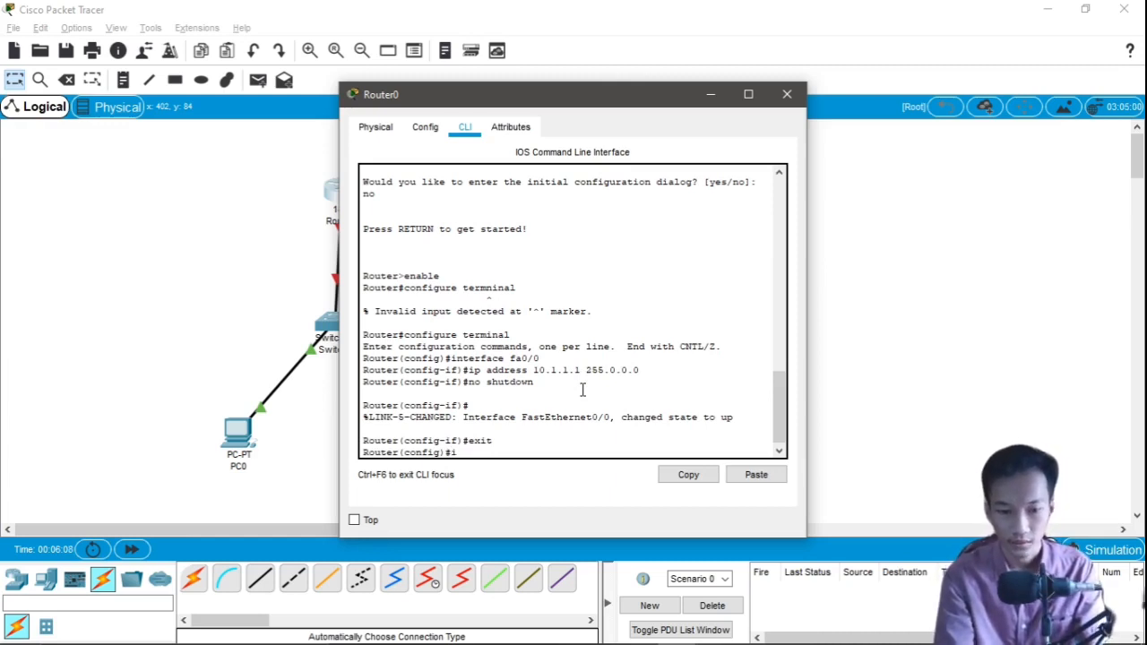
Enter interface fa0/1 on Router0 and assign it the IP address 192.168.10.1 with subnet mask 255.255.255.0
type("interface fa0/1")
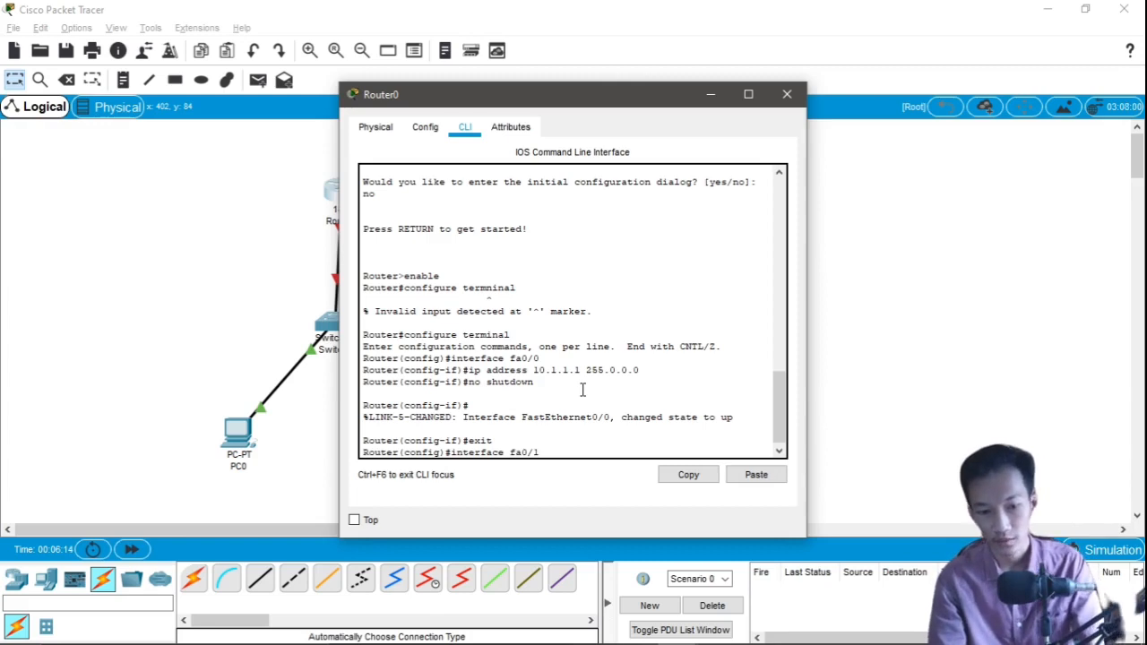
key("Return")
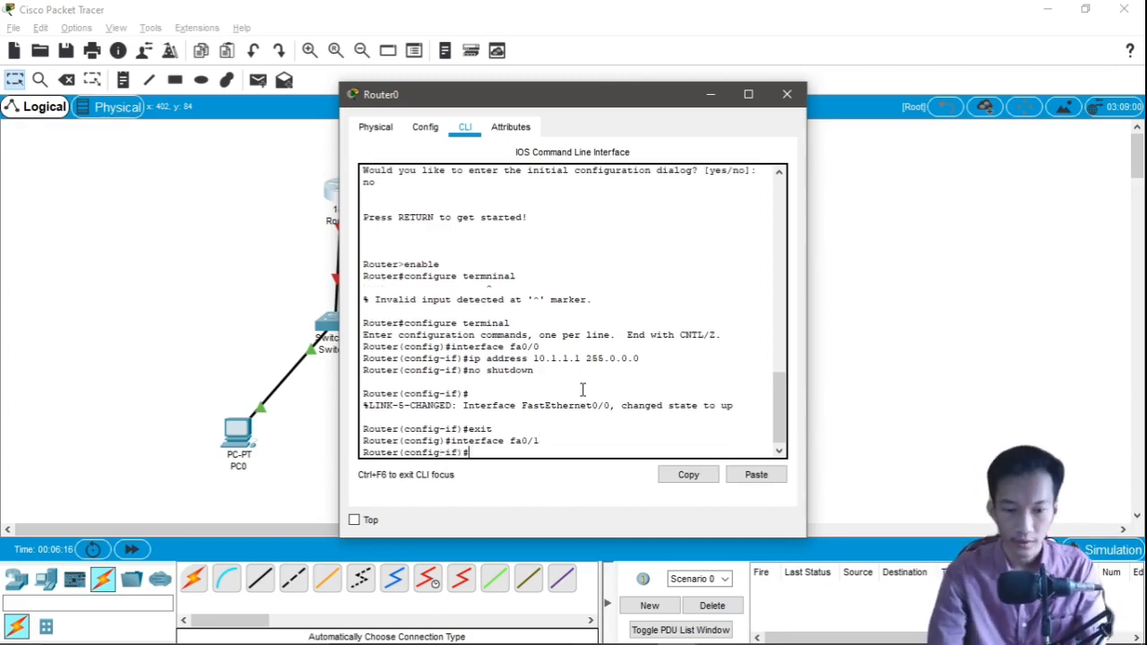
type("ip addre")
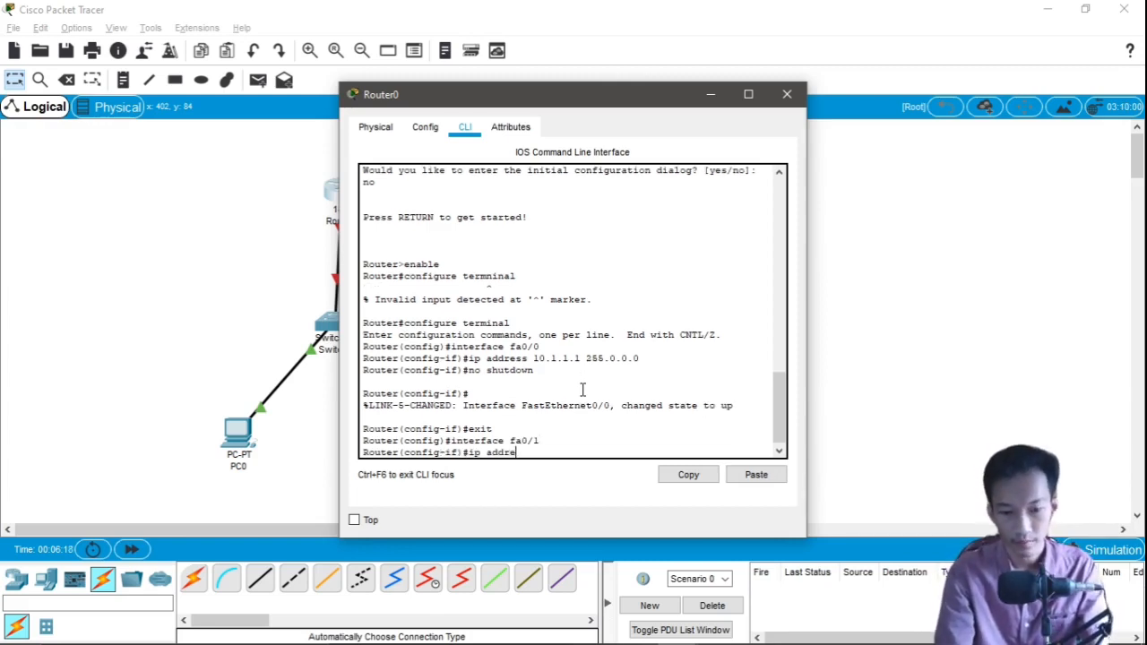
type("ss 192.")
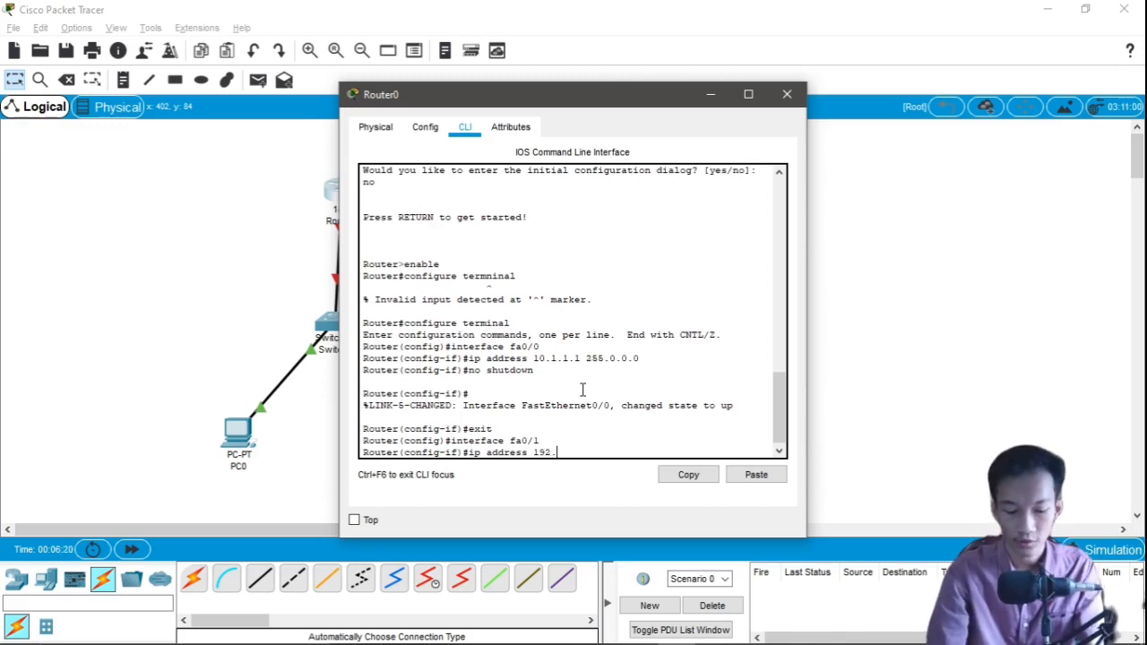
type("168.10.1")
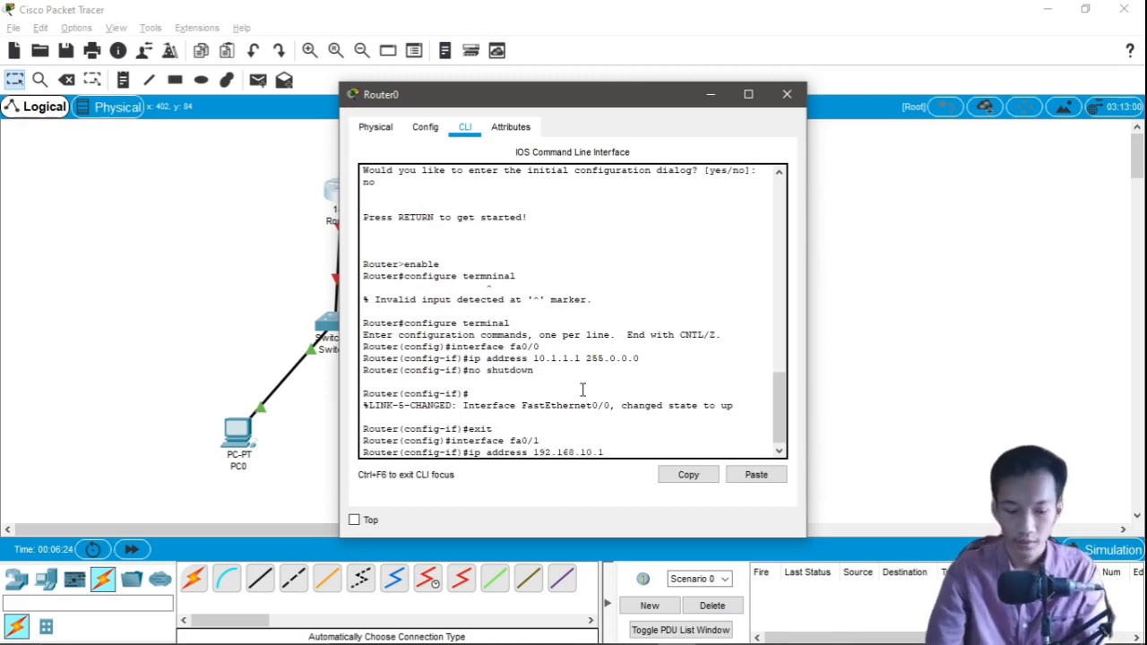
type(" 255.2")
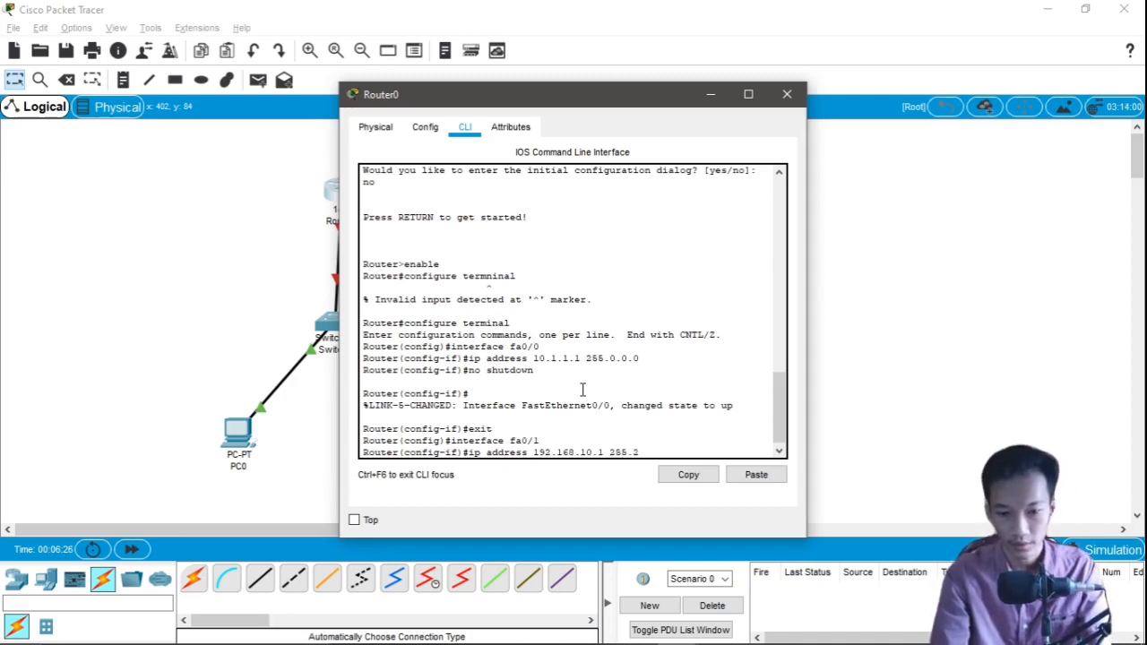
type("55.255.0")
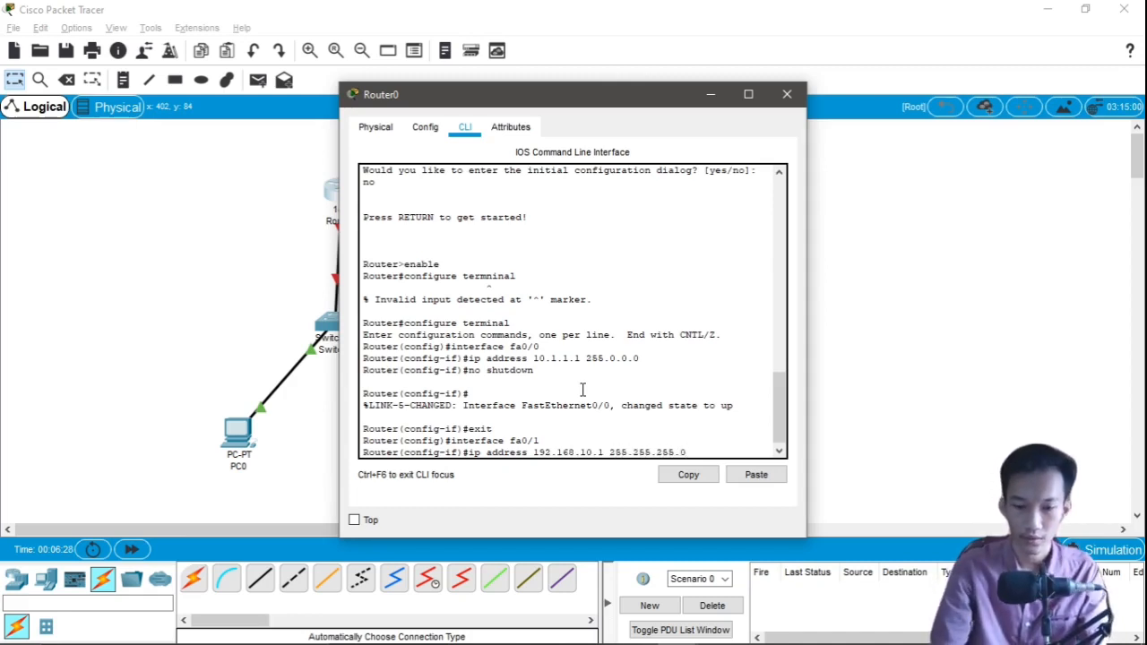
key("Return")
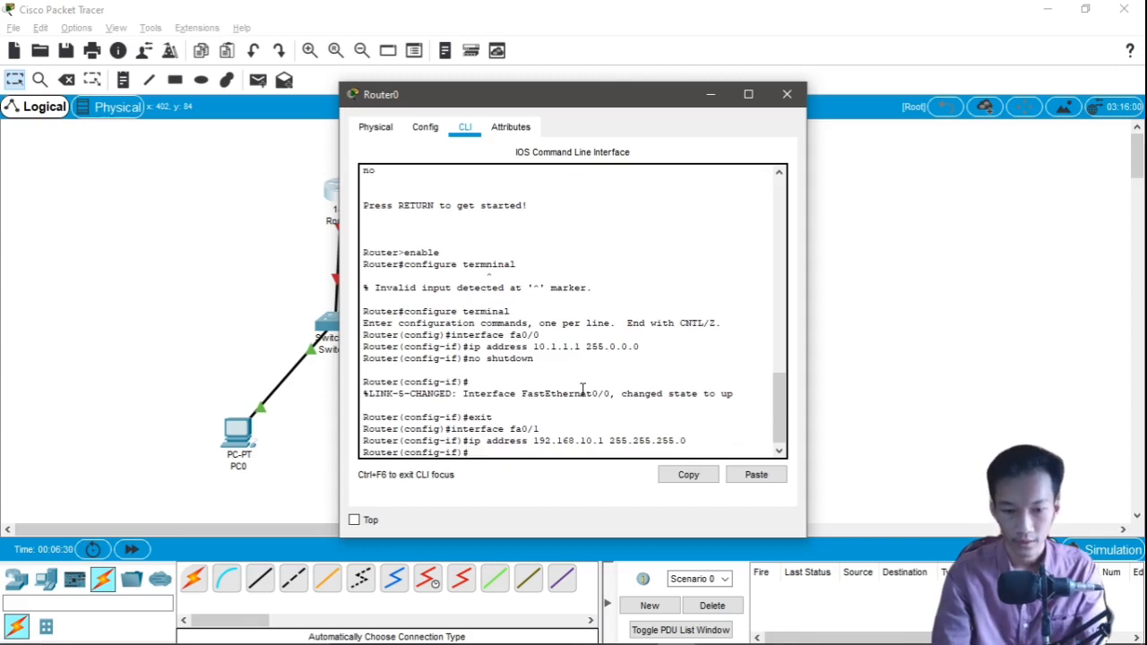
Enable Router0's fa0/1 interface with the command no shutdown, and exit interface mode before closing Router0's window
type("no shutdown")
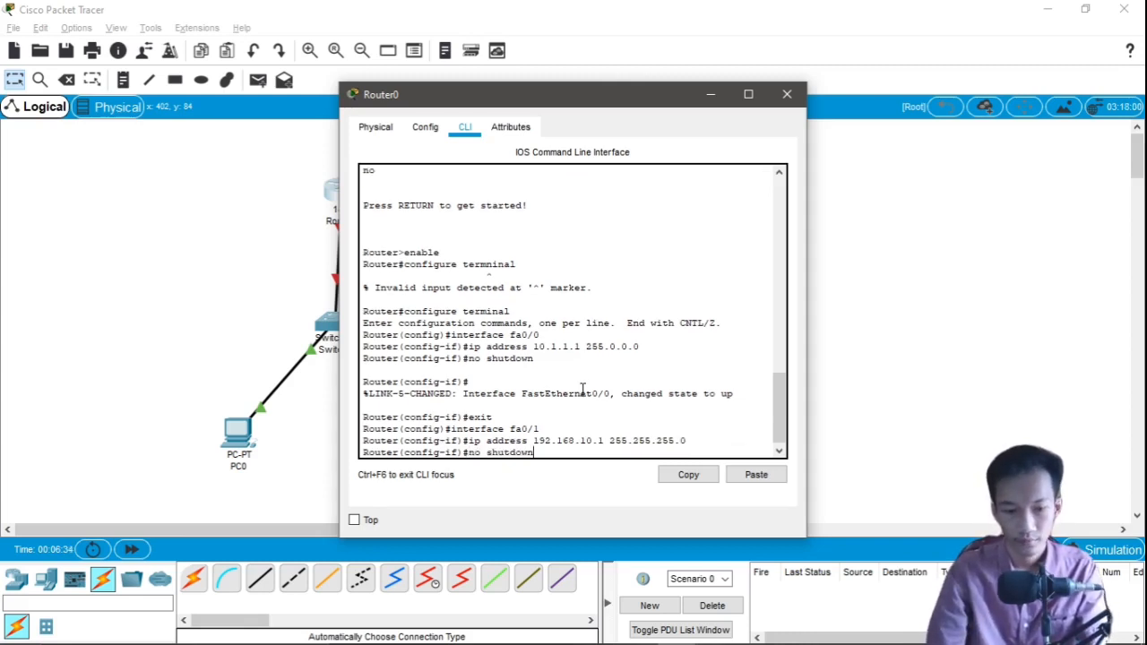
key("Return")
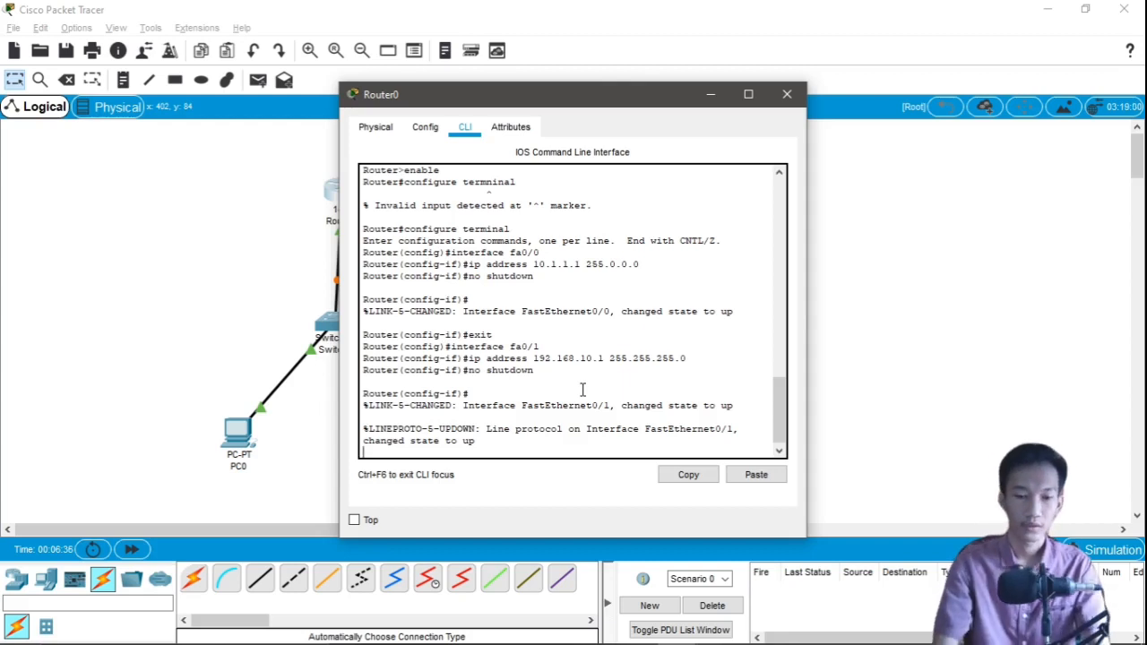
key("Return")
type("exit")
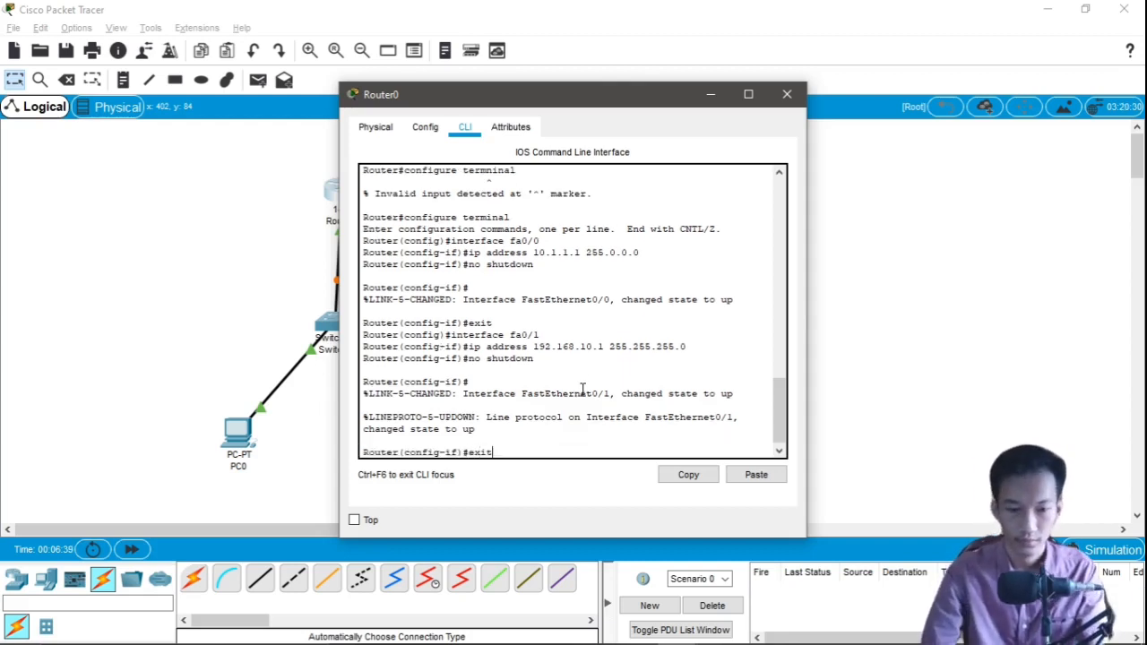
key("Return")
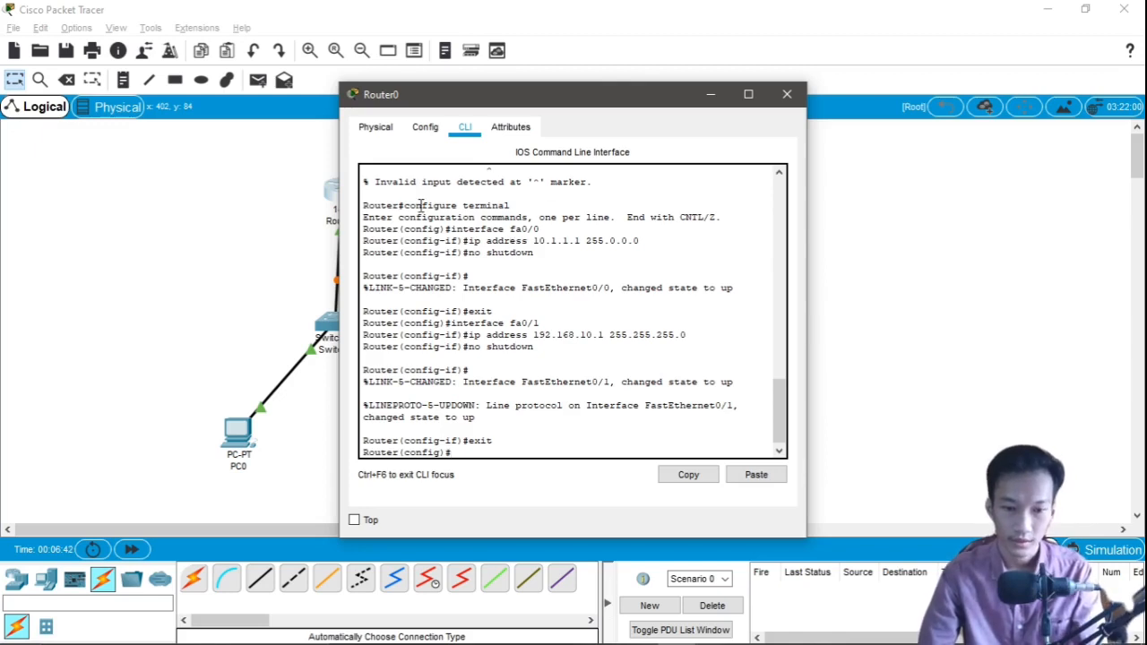
left_click(787, 94)
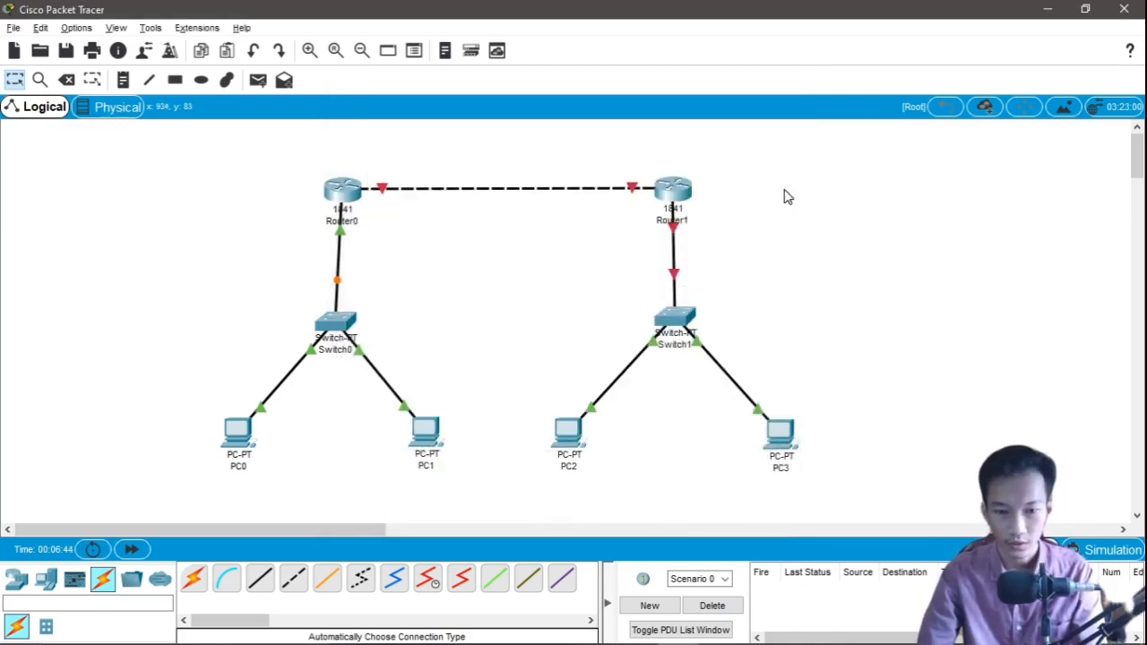
Open Router1's command line interface and answer no to the initial configuration dialog, continuing to the Router> prompt
left_click(681, 201)
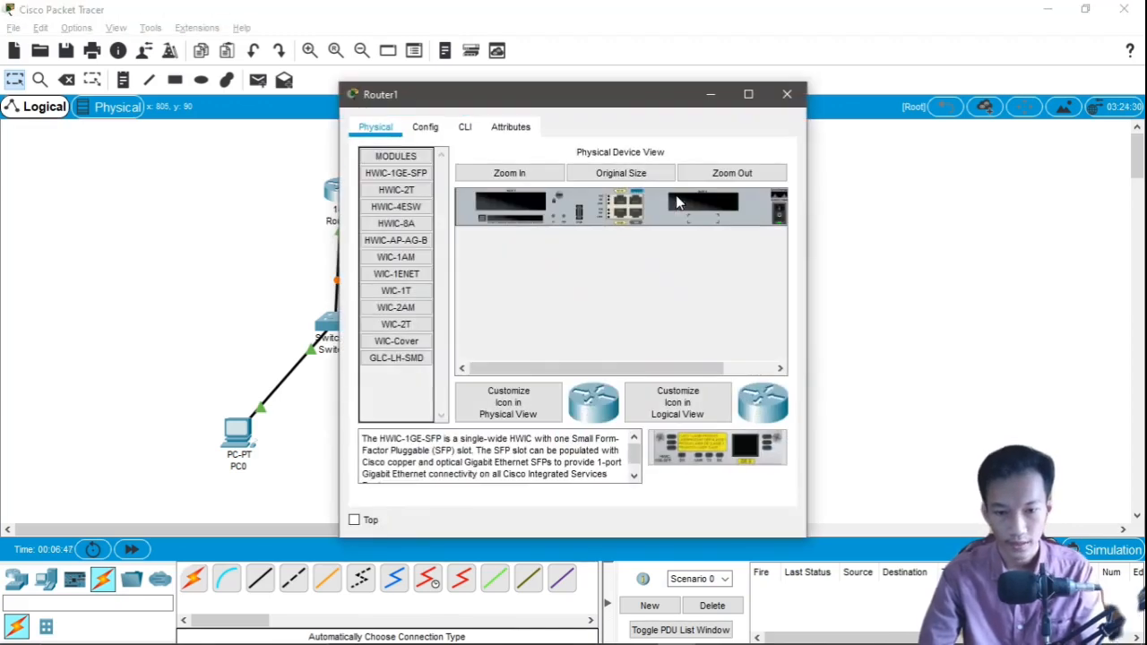
left_click(464, 126)
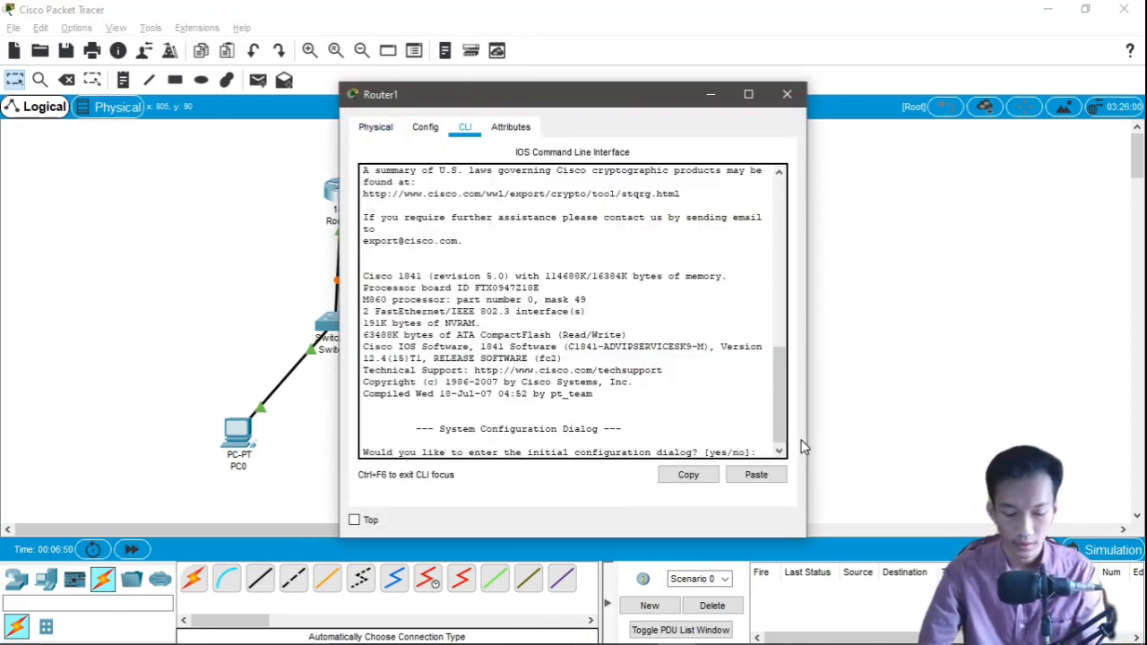
type("no")
key("Return")
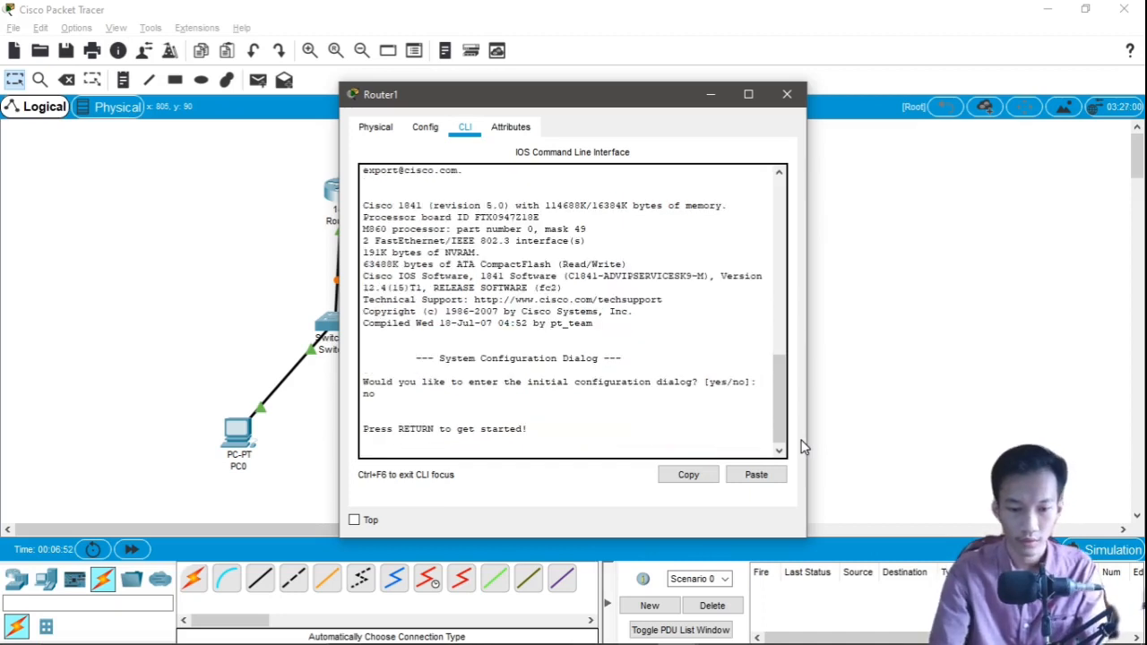
key("Return")
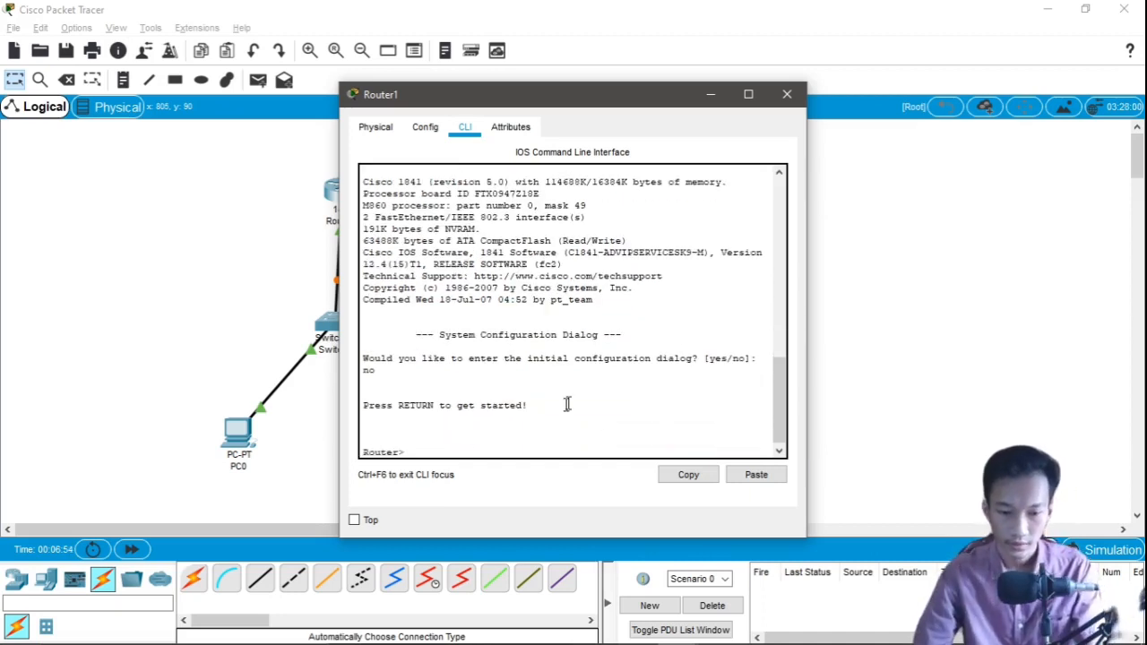
Enter privileged mode on Router1 with enable and global configuration mode with configure terminal
type("enable")
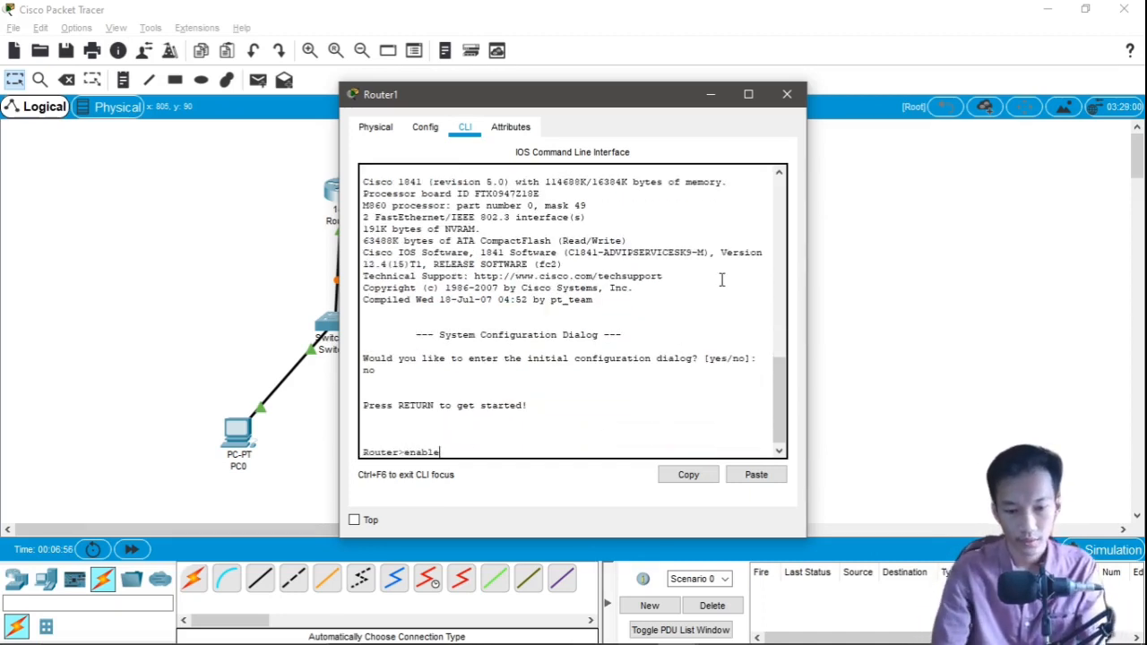
key("Return")
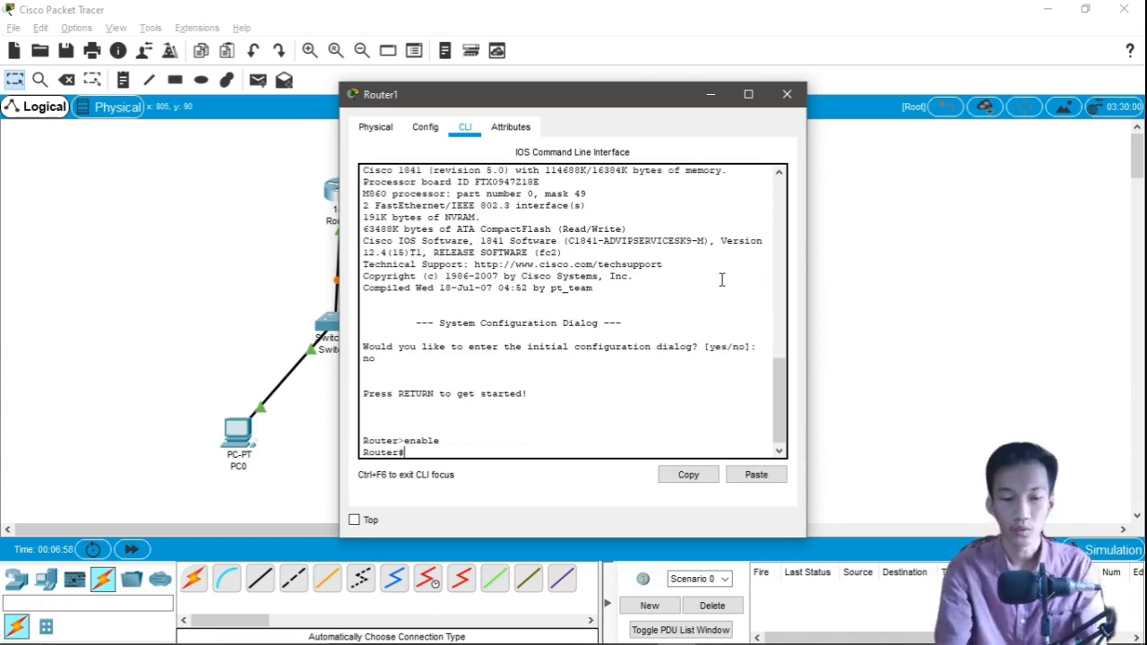
type("config")
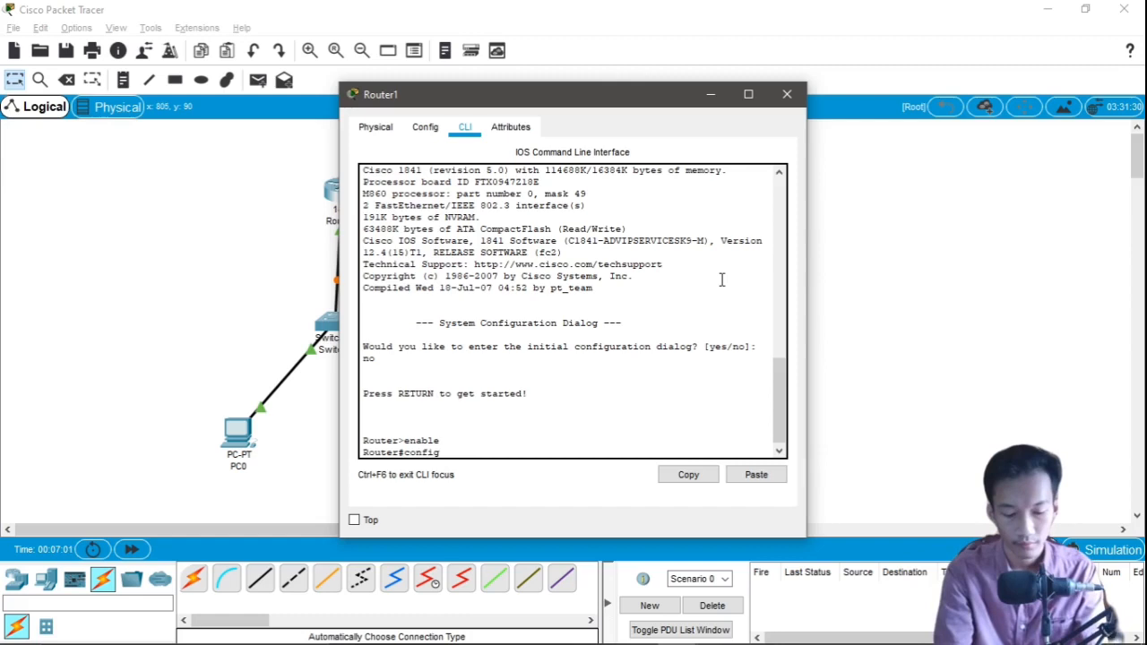
key("Tab")
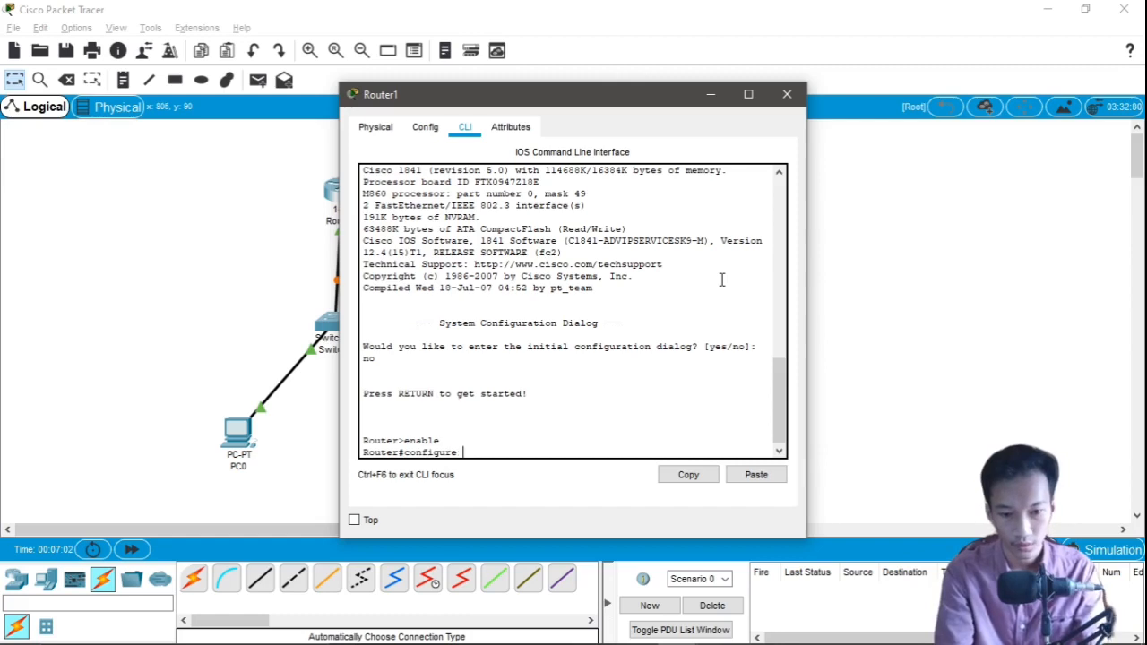
type("termn")
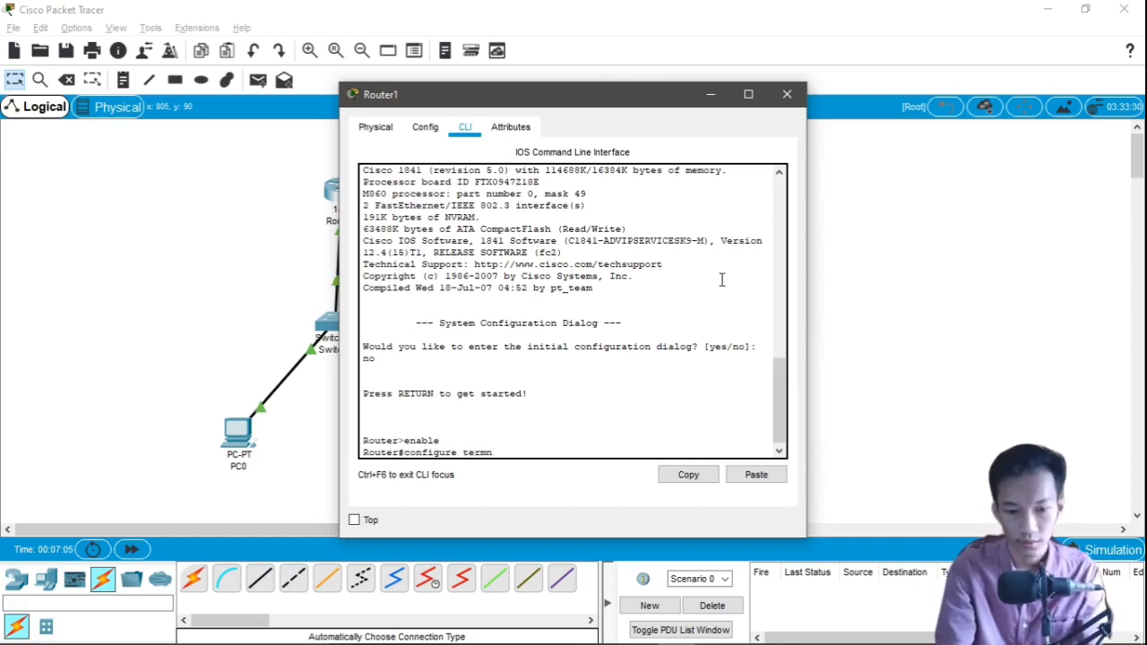
key("BackSpace")
type("i")
key("Tab")
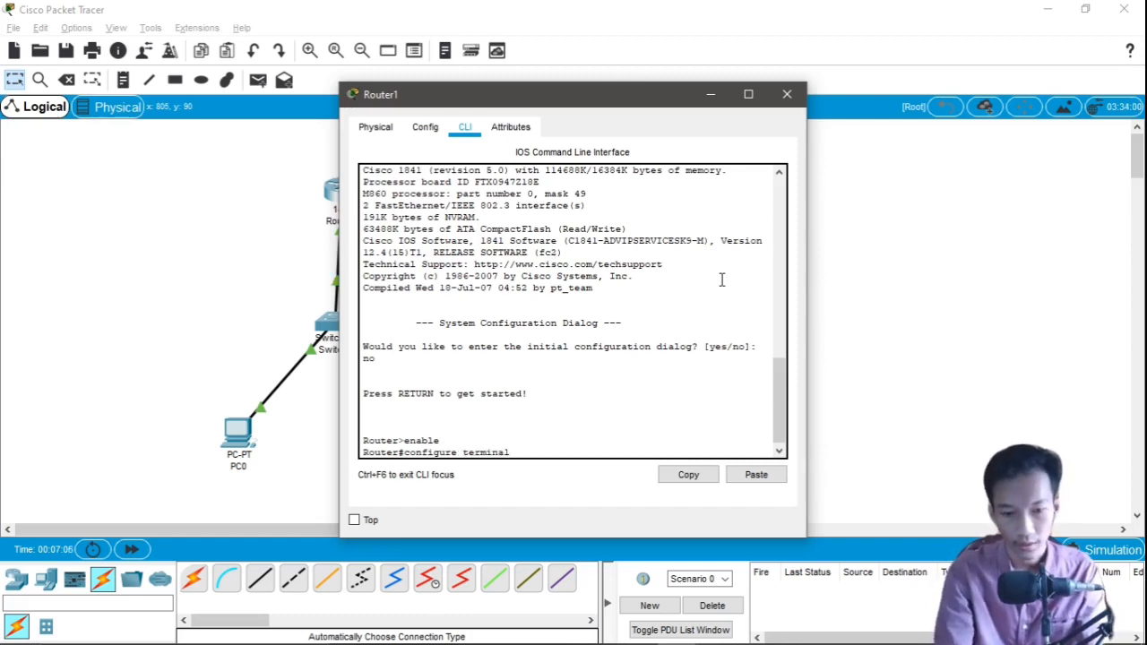
key("Return")
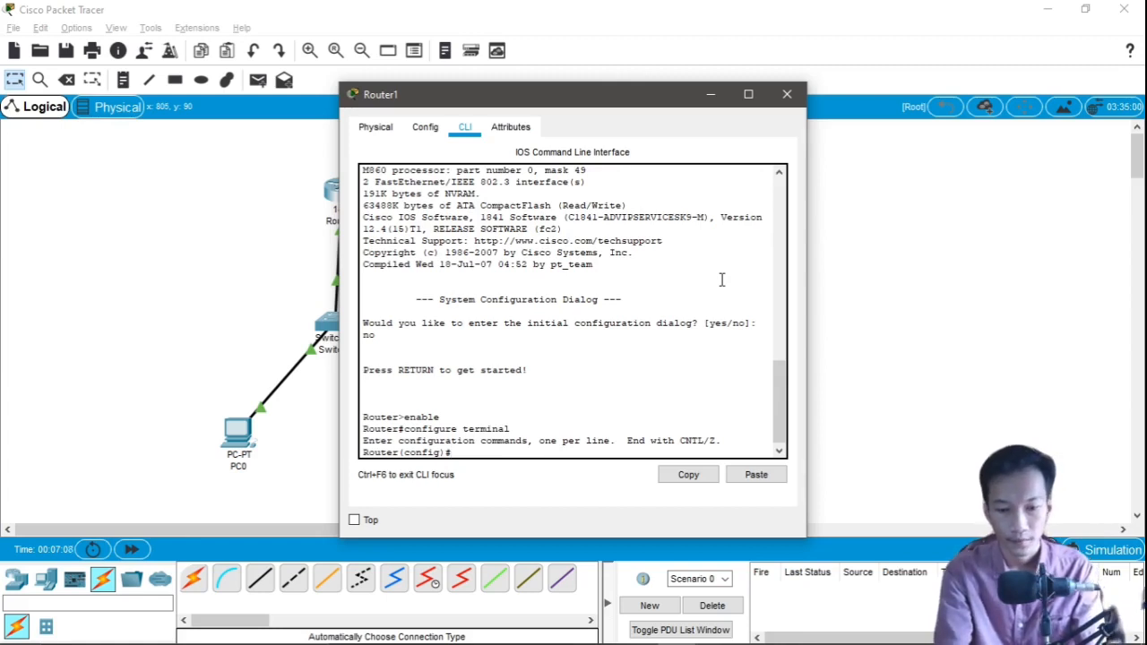
Enter interface fa0/0 on Router1 and assign it the IP address 10.1.1.2 with subnet mask 255.0.0.0
type("interface fa")
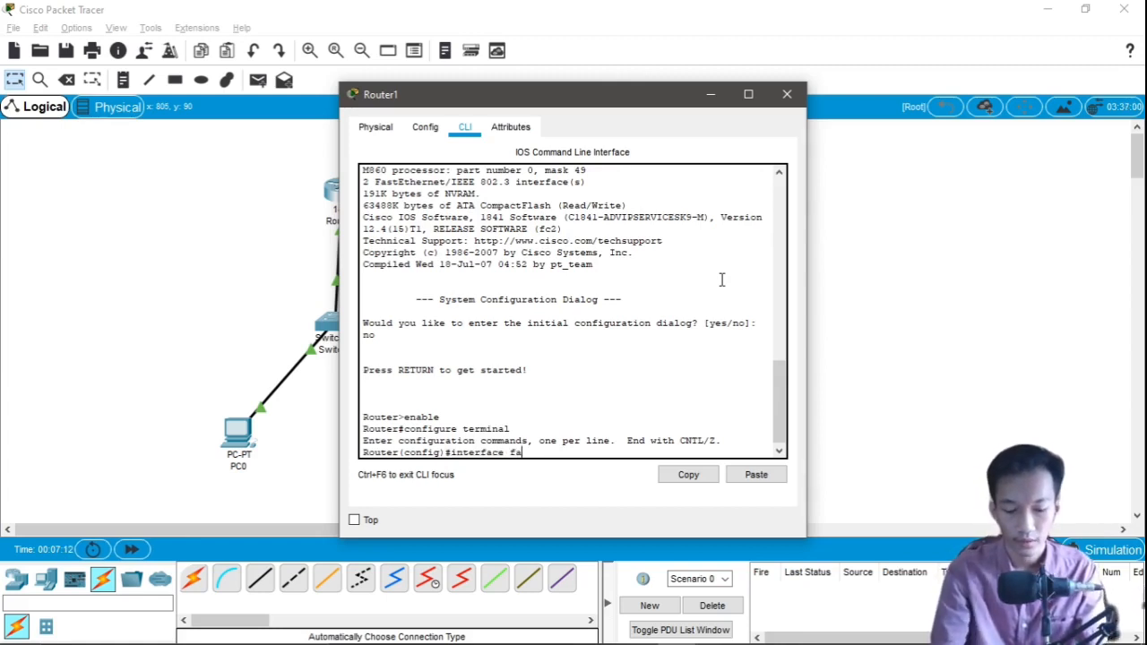
type("0/0")
key("Return")
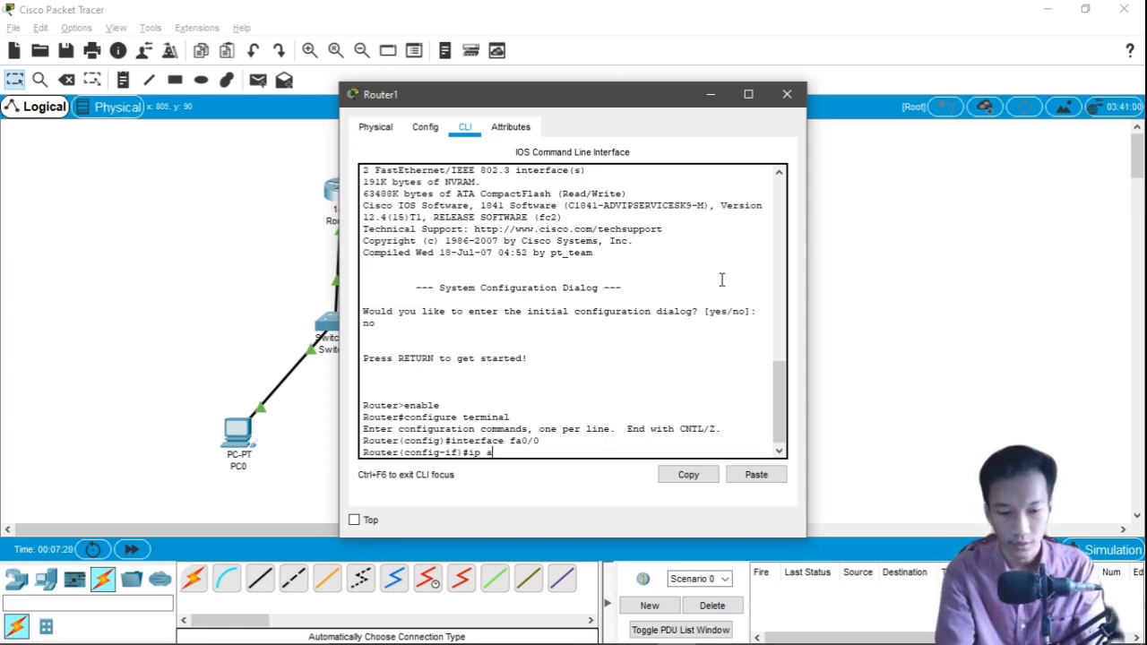
type("ddress 10")
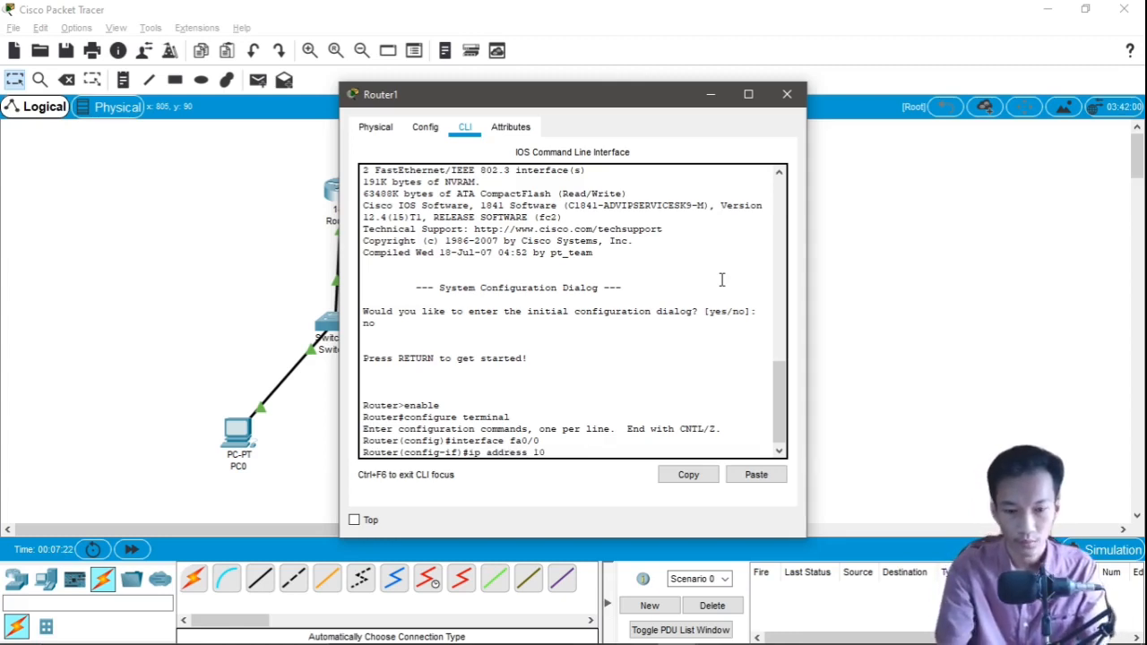
type(".1.1")
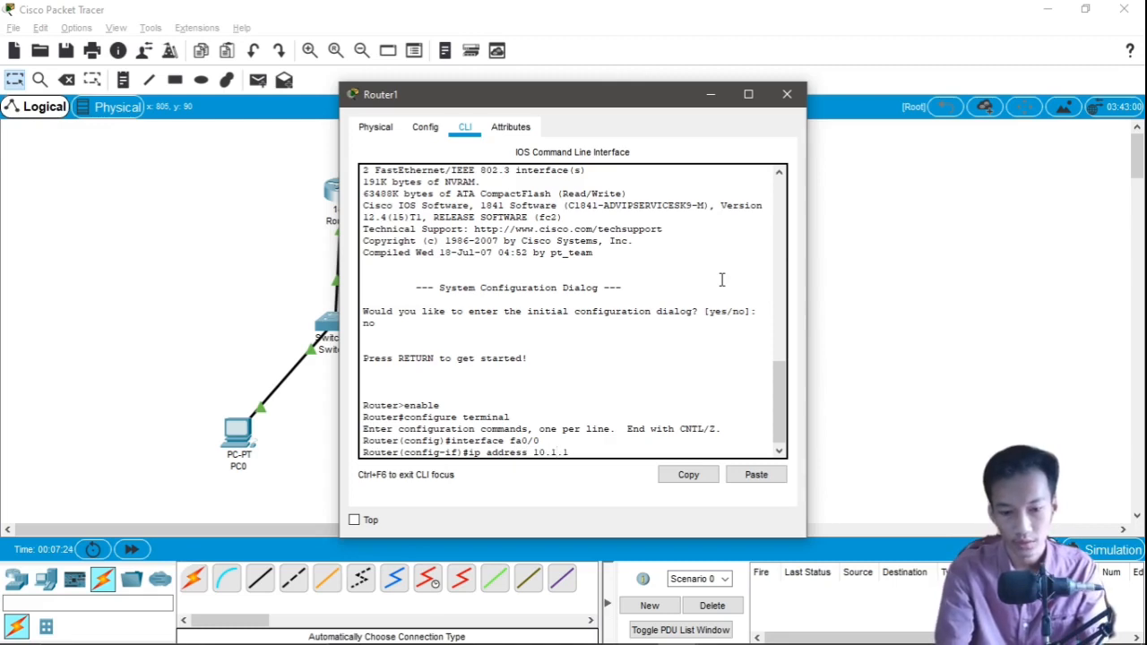
type(".2 25")
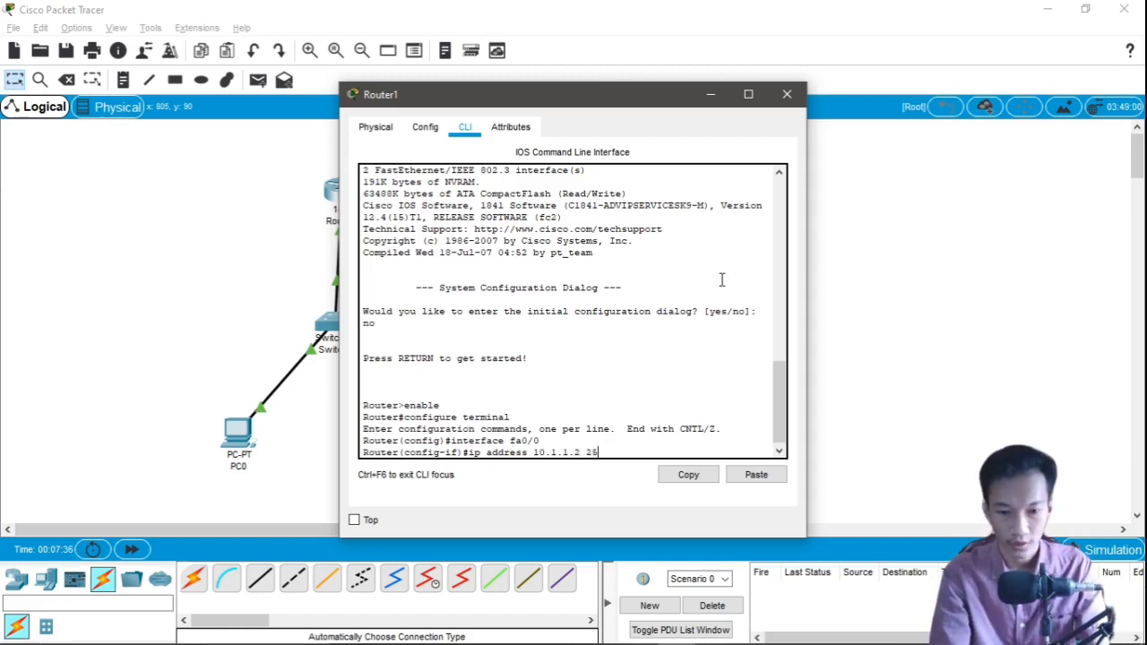
type(".0.0.0")
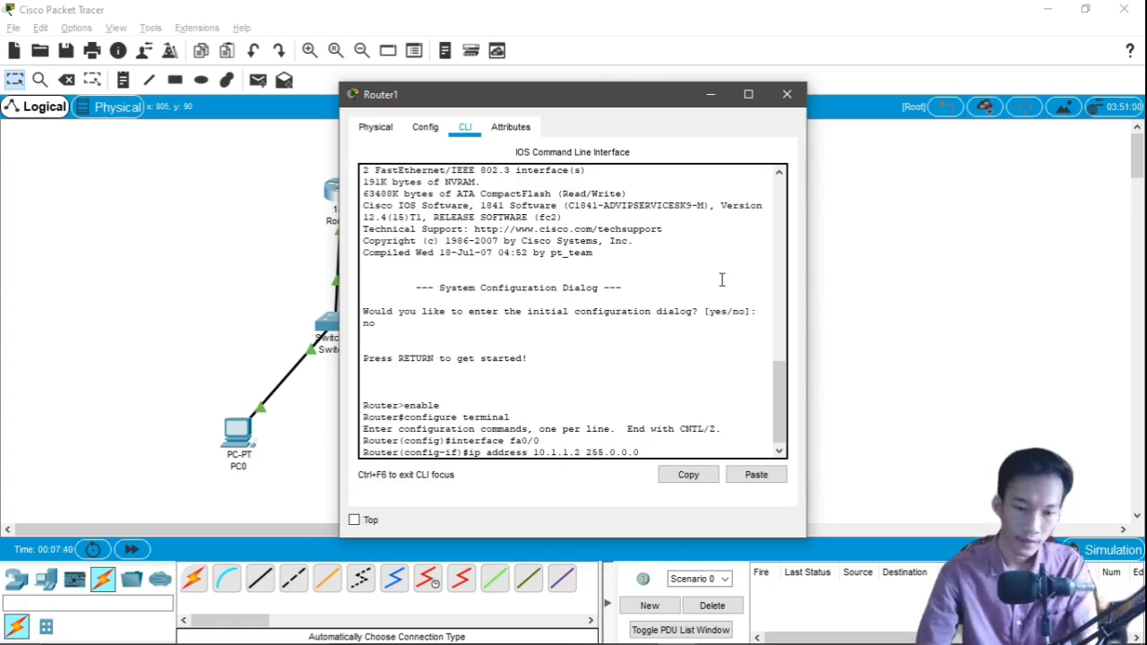
key("Return")
Enable Router1's fa0/0 interface with no shutdown and exit to global configuration mode
type("no shu")
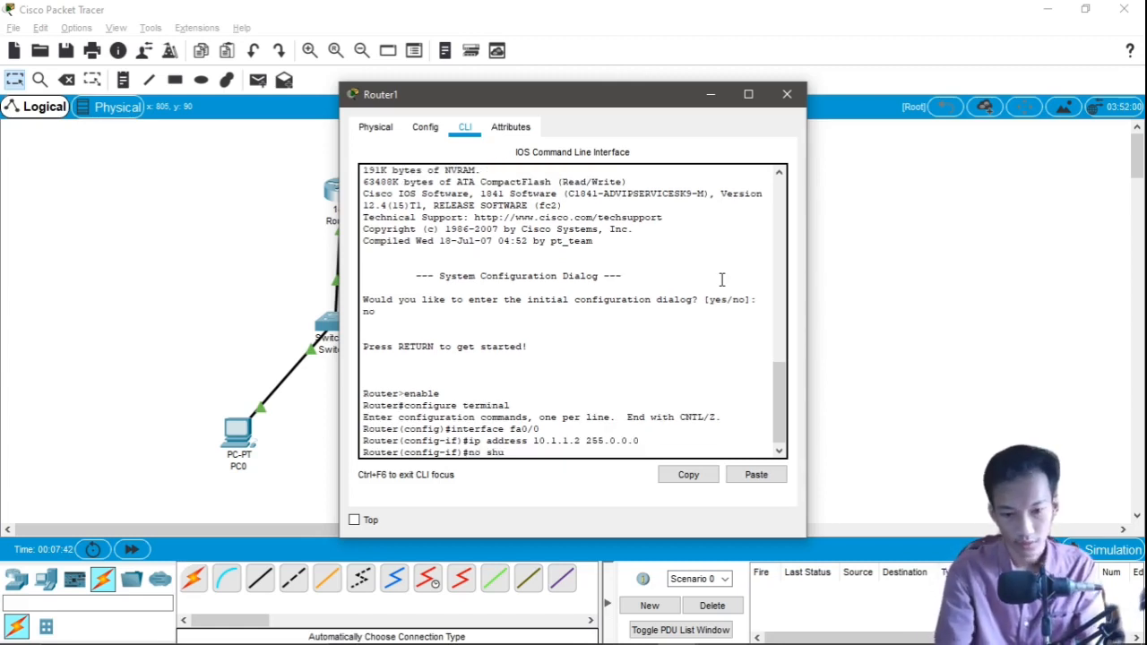
type("tdow")
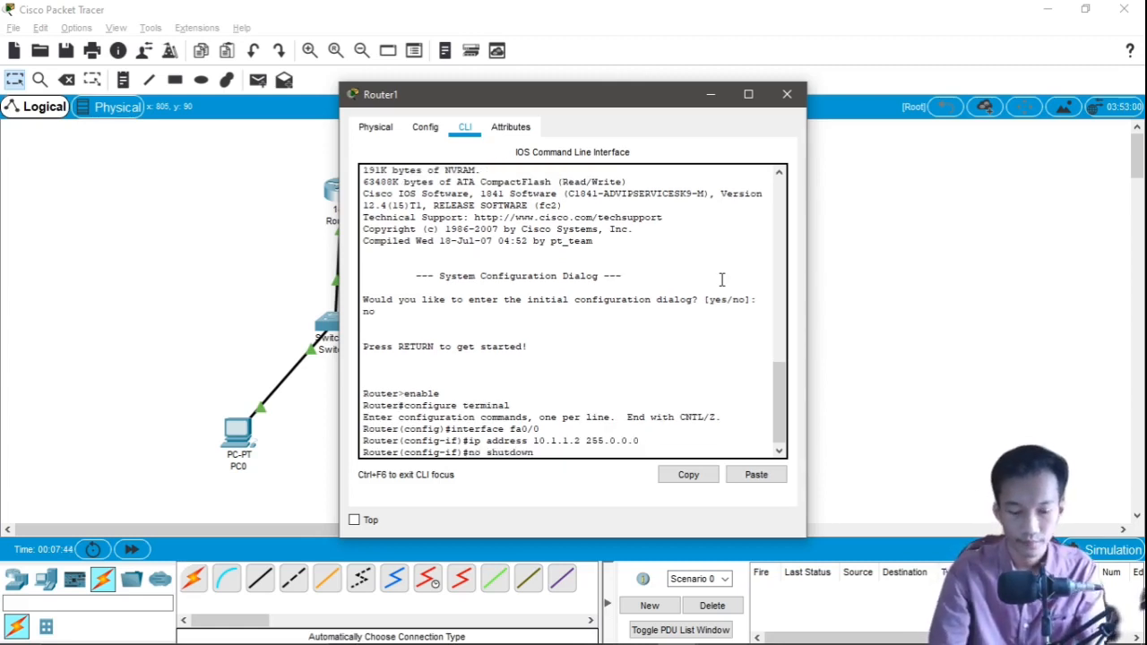
type("n")
key("Return")
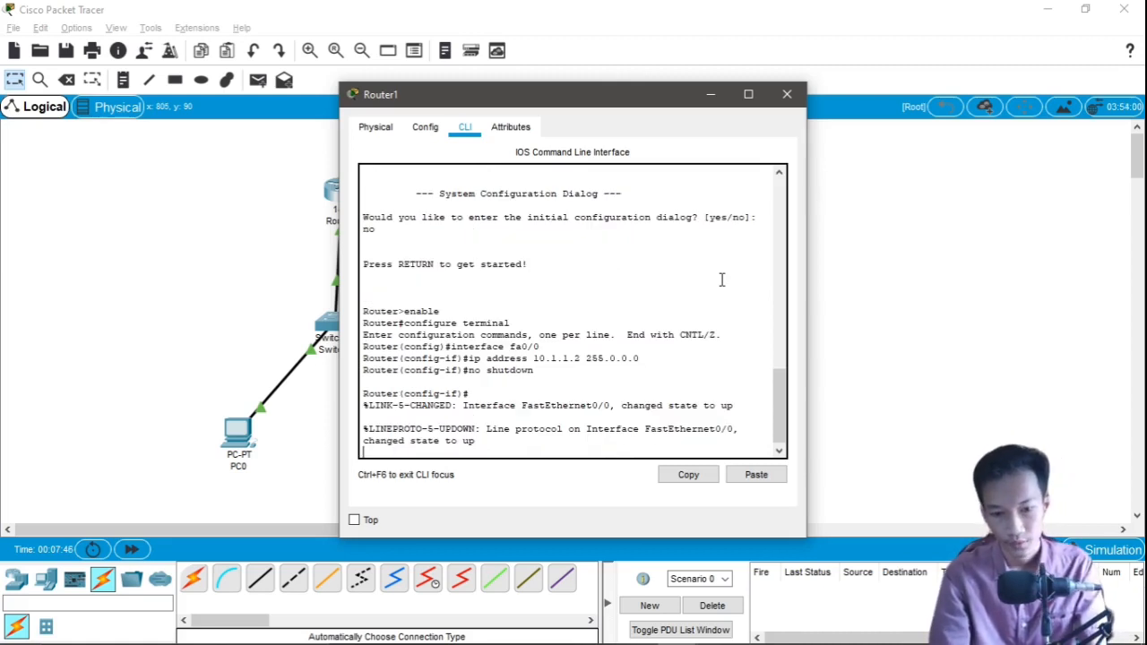
key("Return")
type("exit")
key("Return")
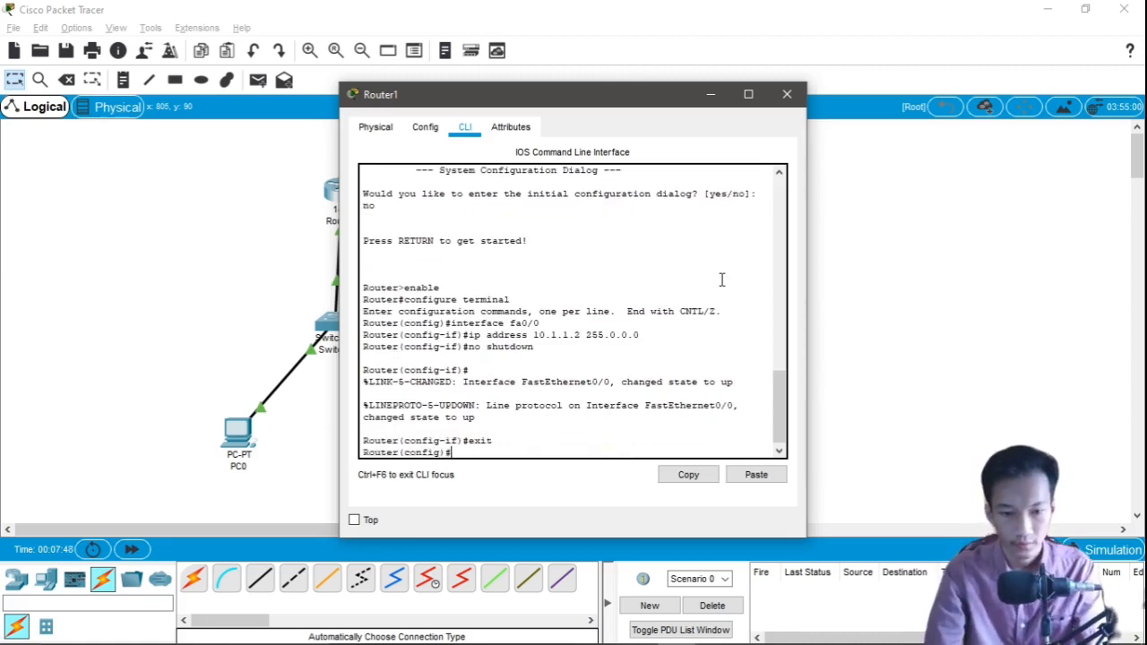
Enter interface fa0/1 on Router1 and assign it the IP address 192.168.20.1 with subnet mask 255.255.255.0
type("interfa")
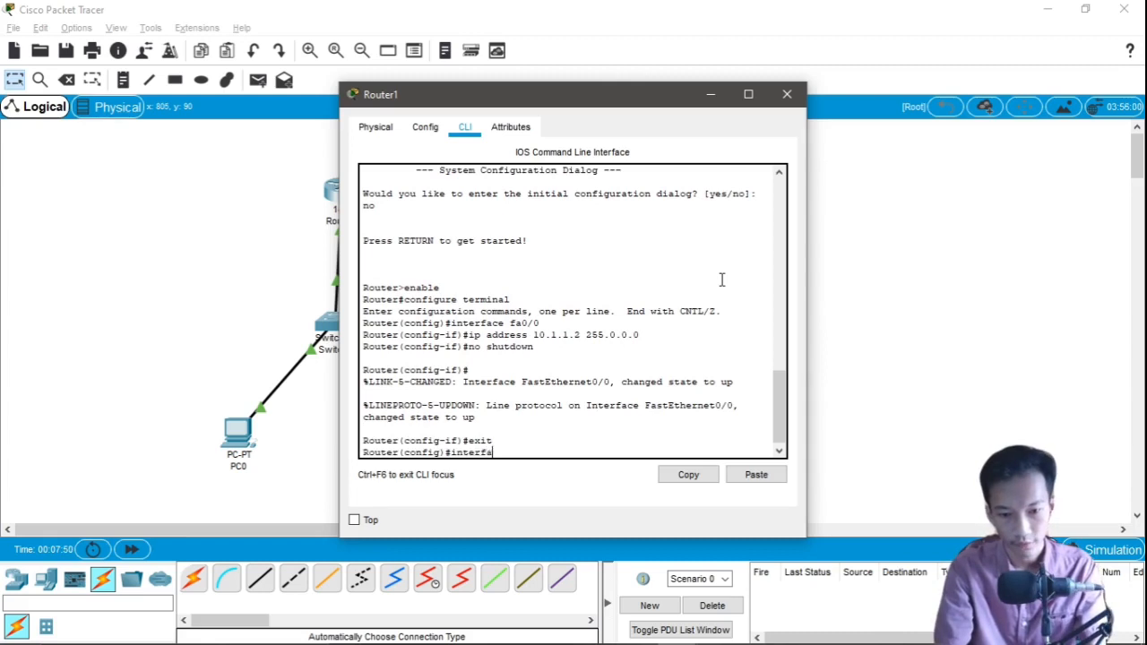
type("ce fa")
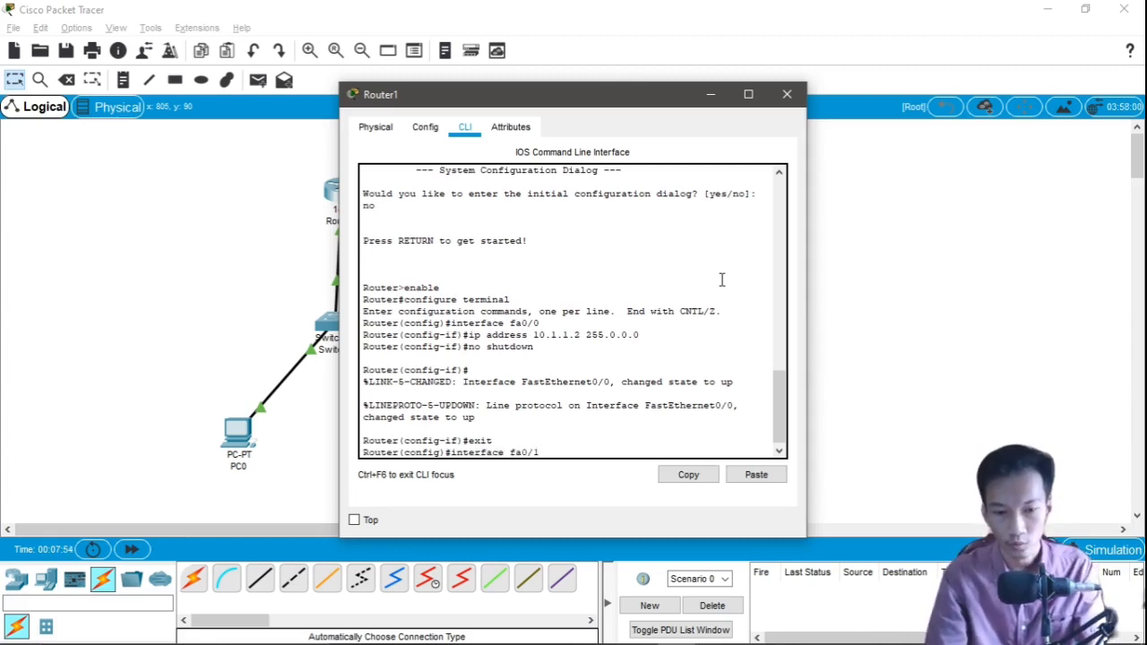
type("0/1")
key("Return")
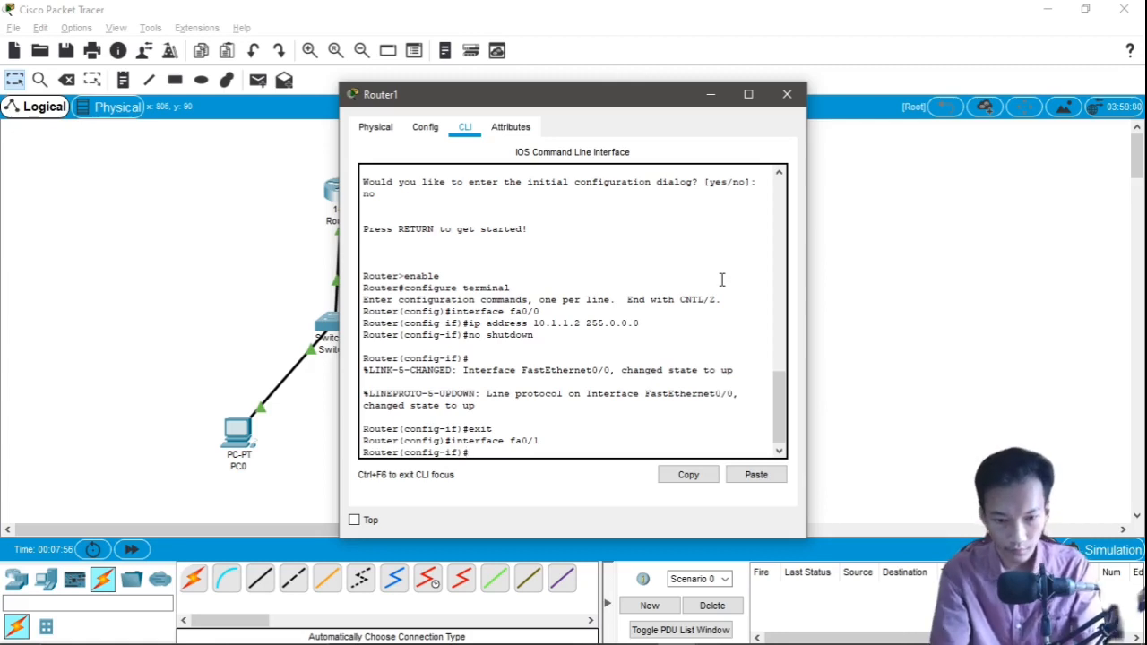
type("ip addres")
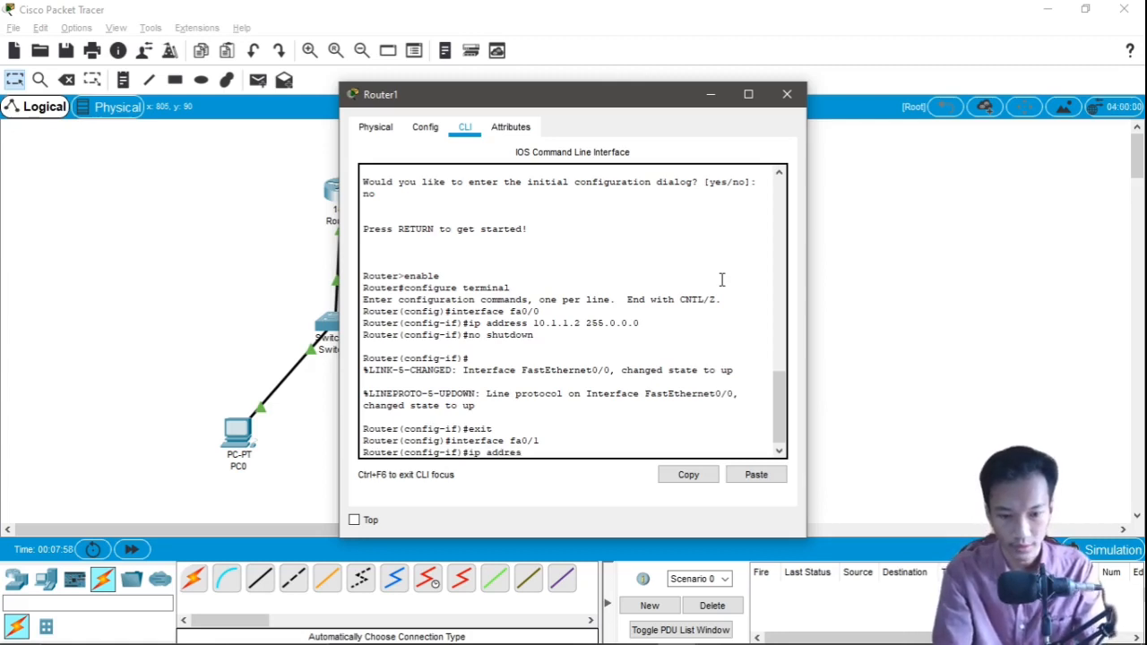
type("s 192.168")
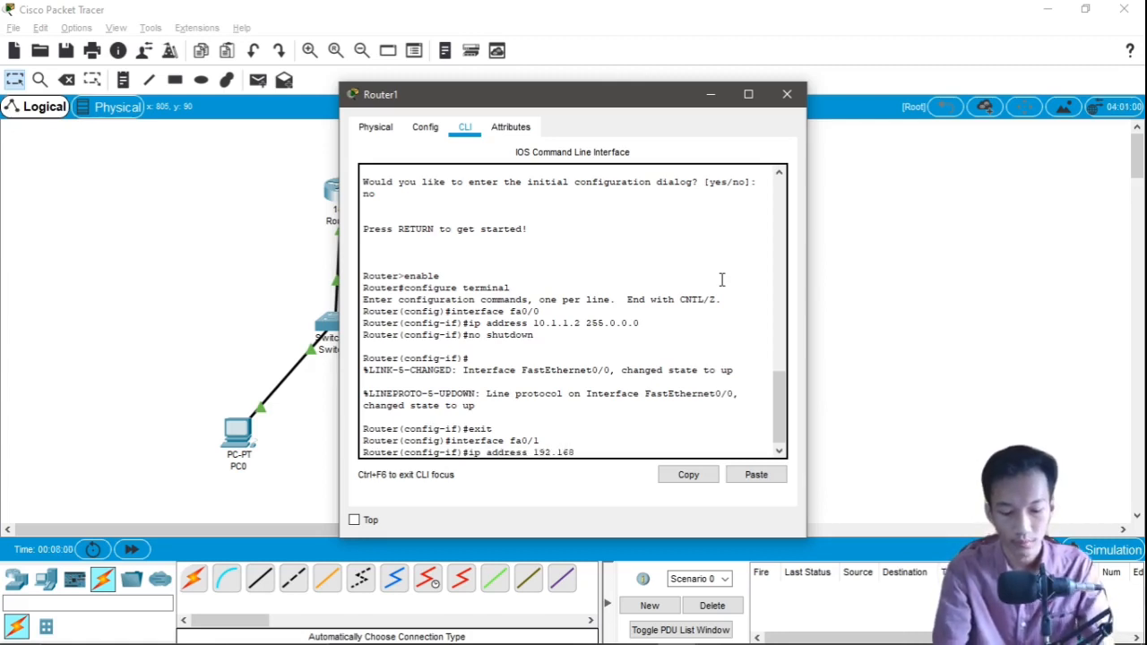
type(".10")
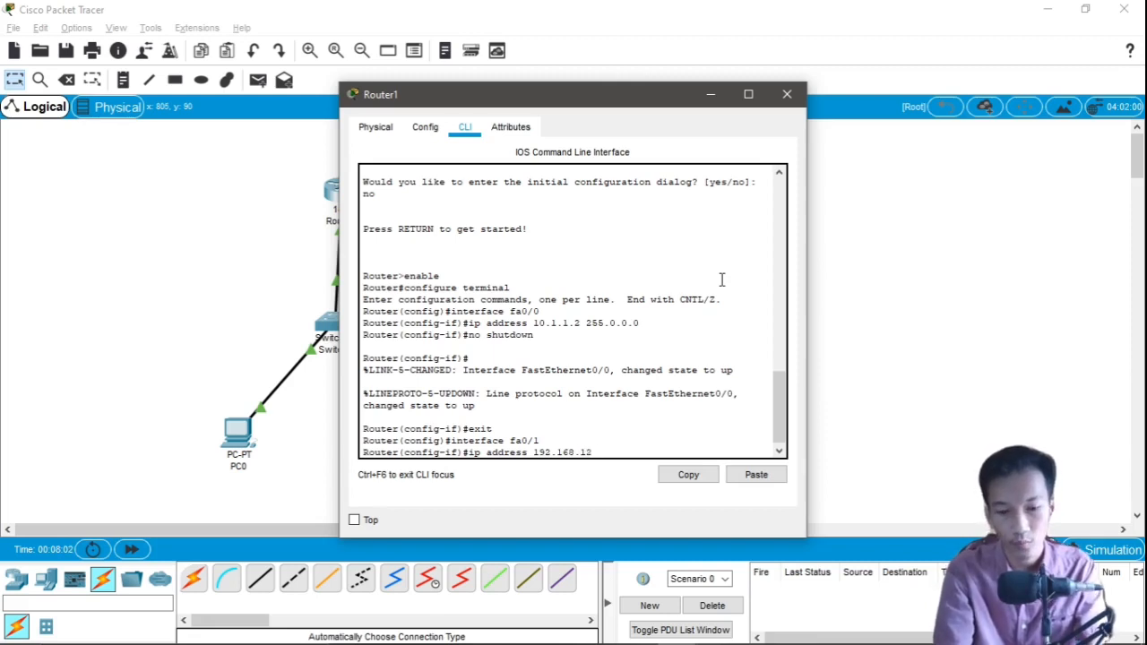
key("BackSpace")
type("20")
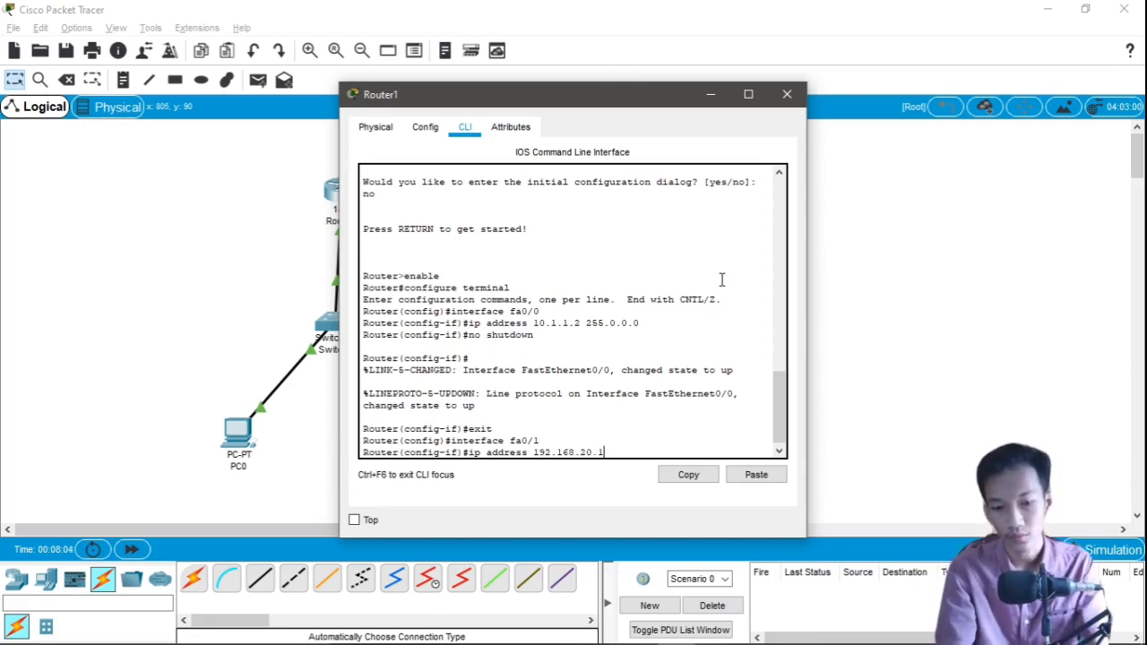
type(".1 25")
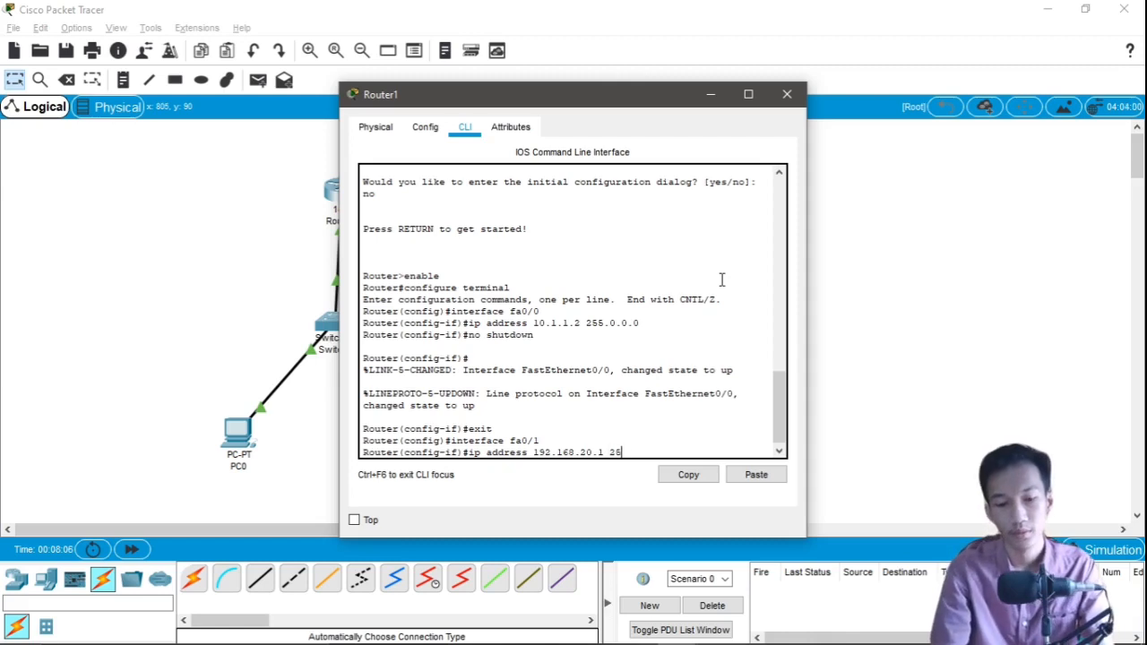
type("5.255.255")
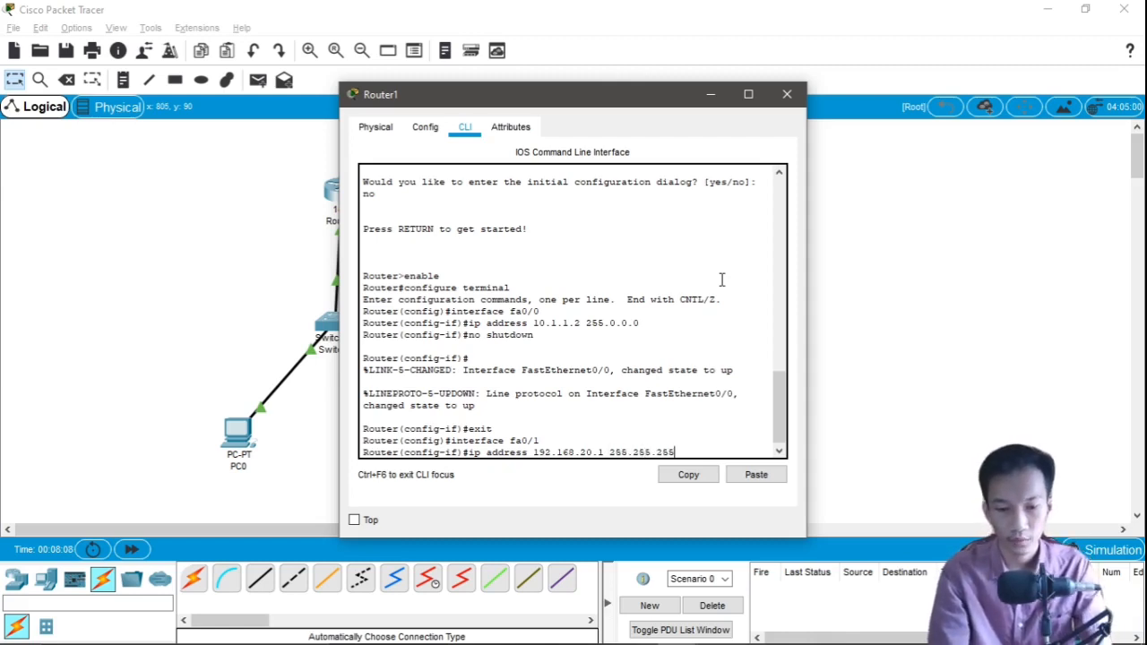
type(".0")
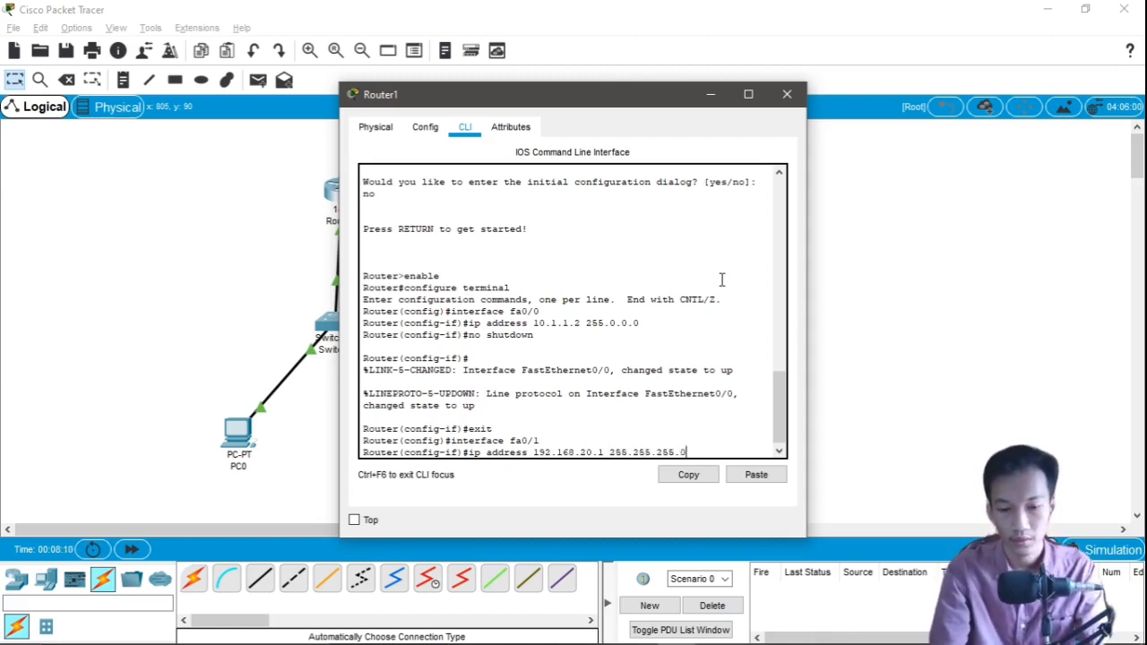
key("Return")
Enable Router1's fa0/1 interface with no shutdown, and exit interface mode before closing Router1's window
type("nfig-if)#n")
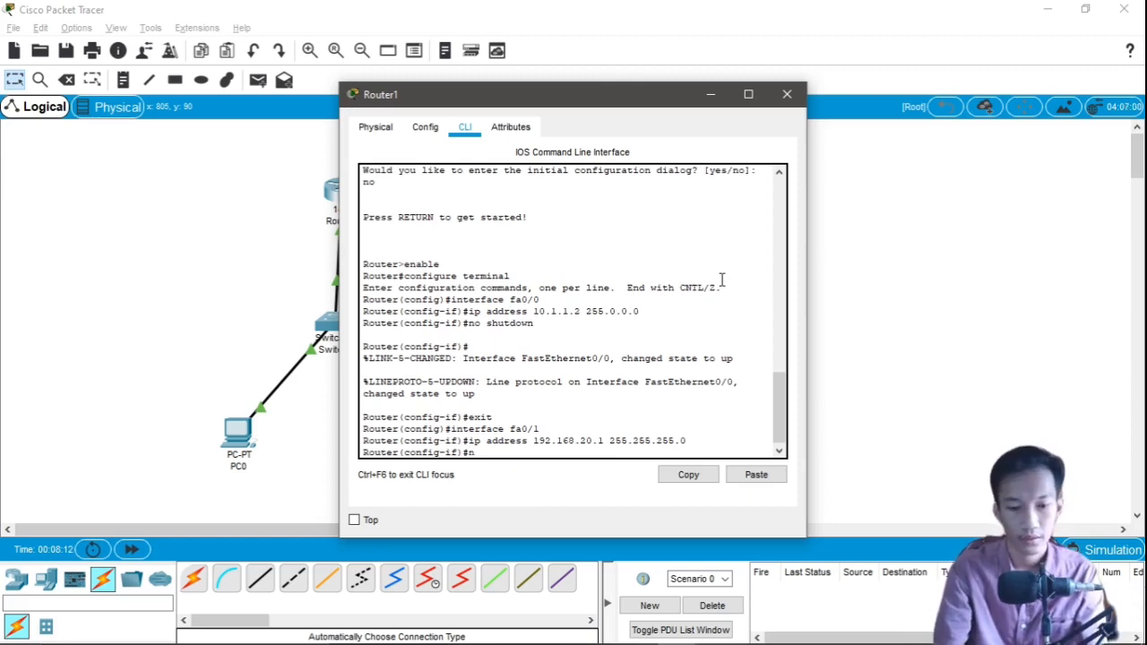
type("o shutdown")
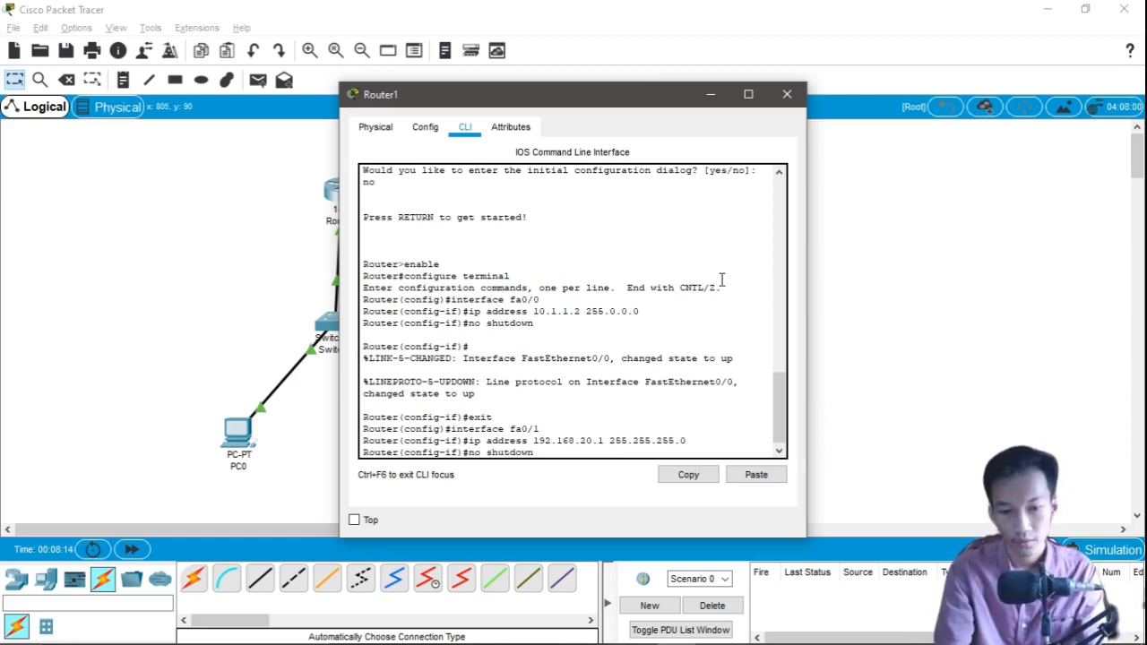
key("Return")
key("Return")
type("exit")
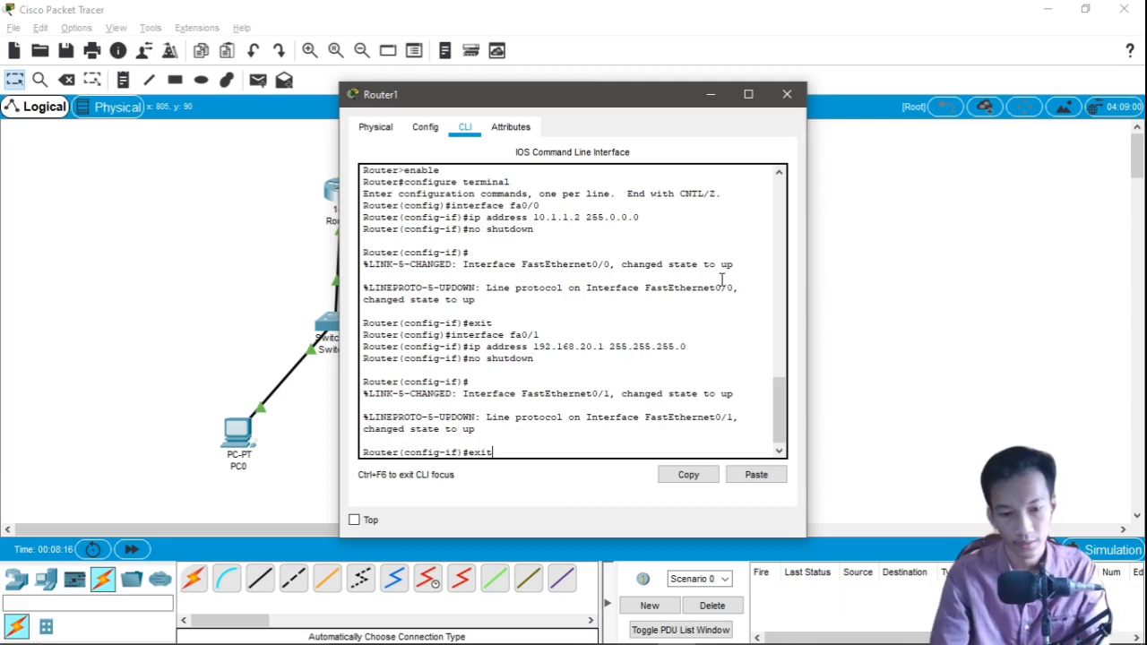
key("Return")
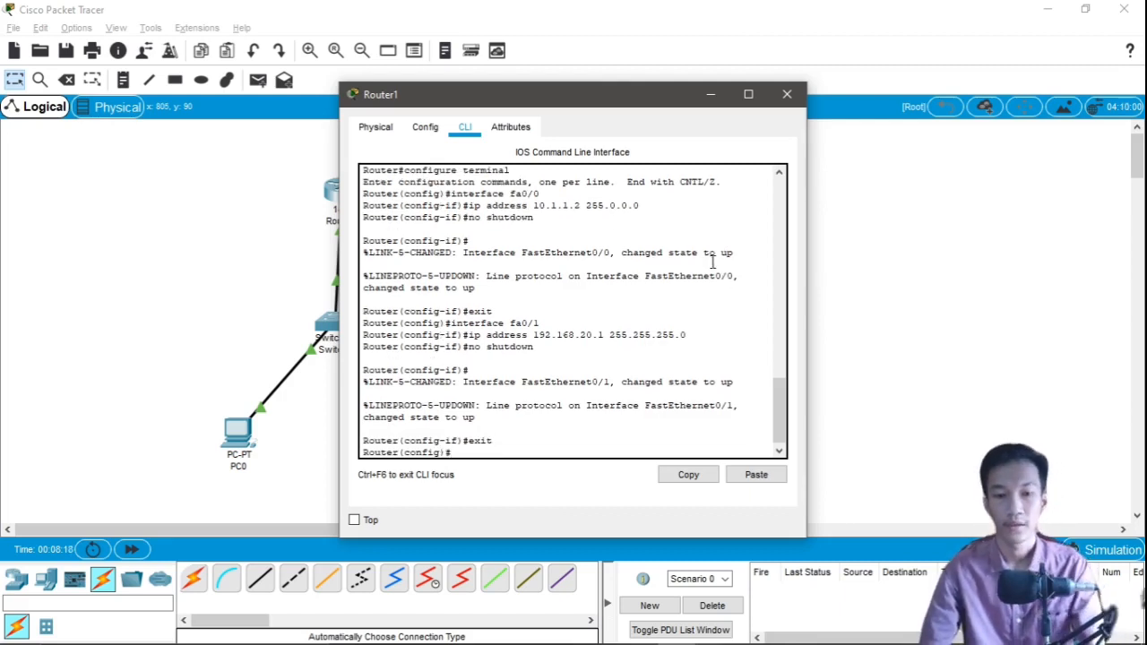
left_click(787, 95)
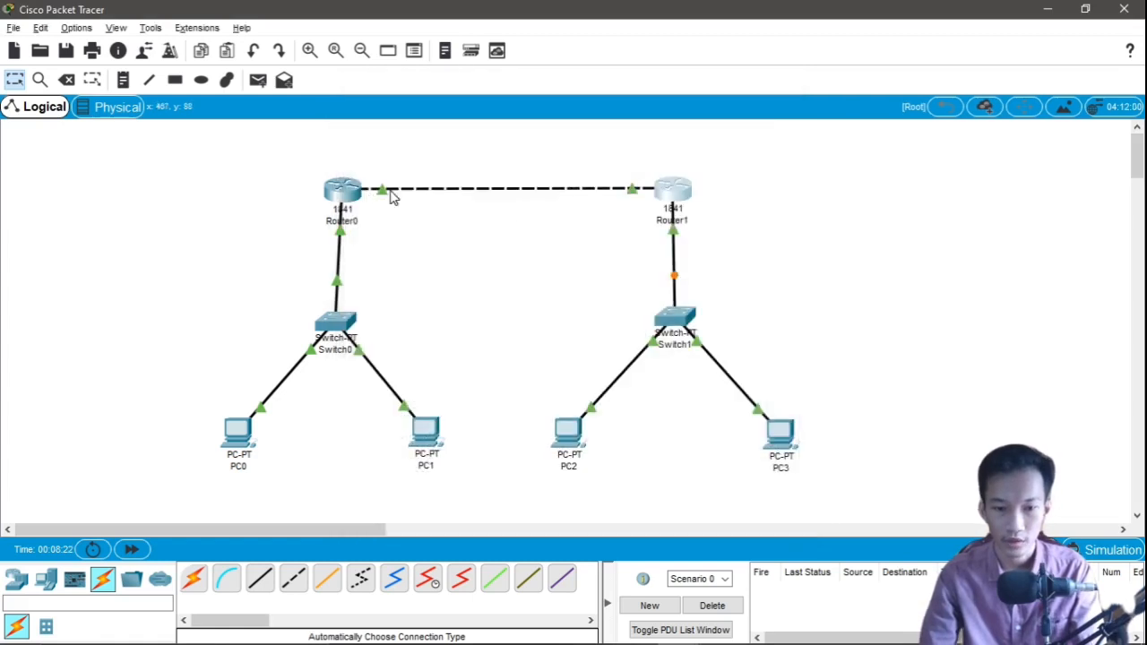
left_click_drag(295, 149, 817, 215)
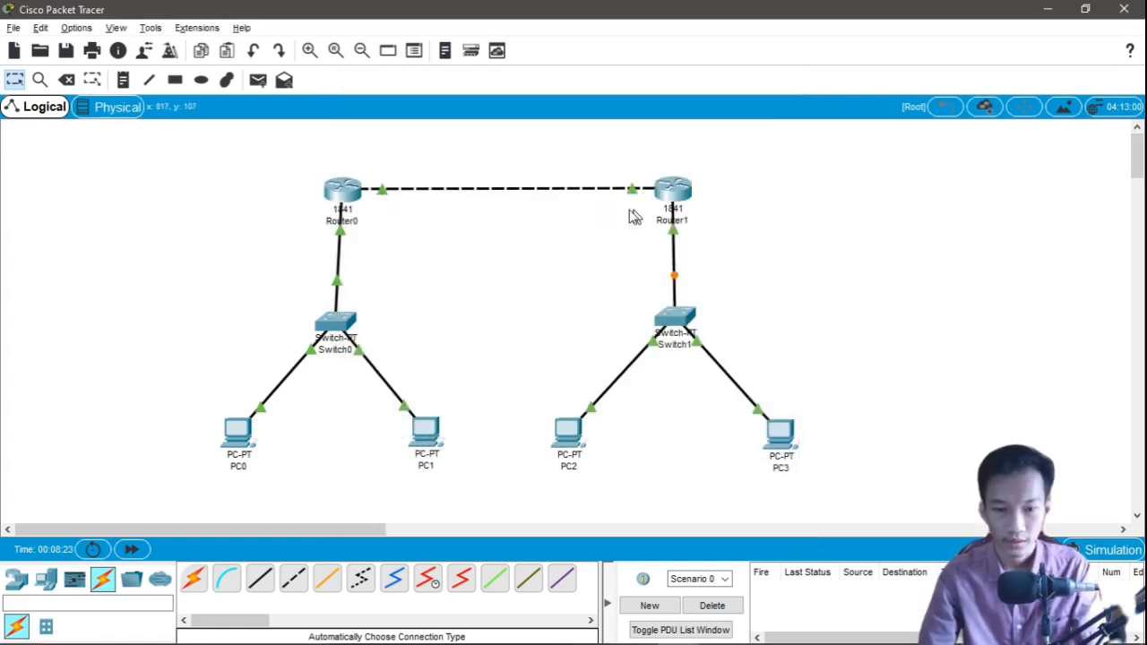
left_click_drag(277, 153, 392, 210)
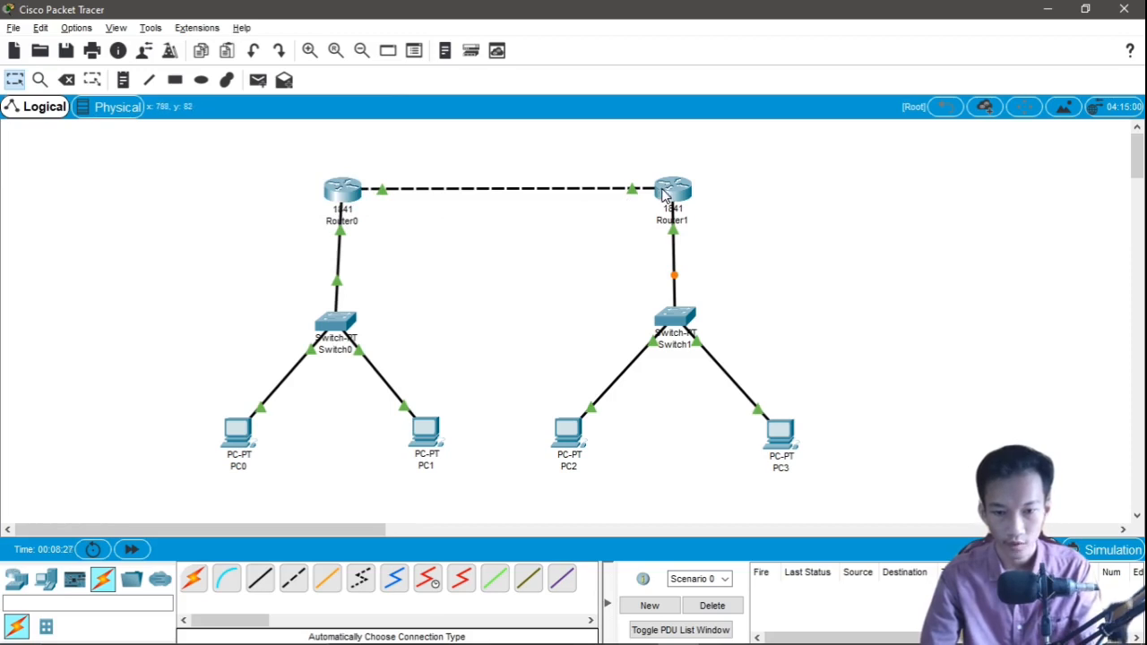
Place text notes above the link between the routers, reading 10.1.1.1 beside Router0 and 10.1.1.2 beside Router1
left_click(133, 87)
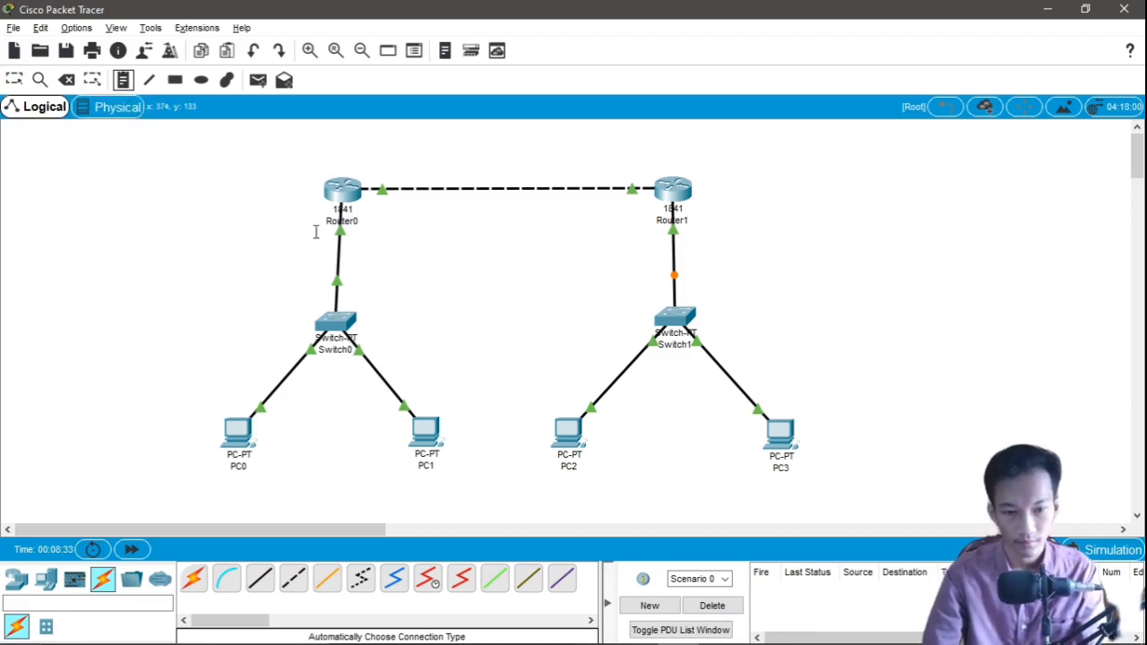
left_click(365, 163)
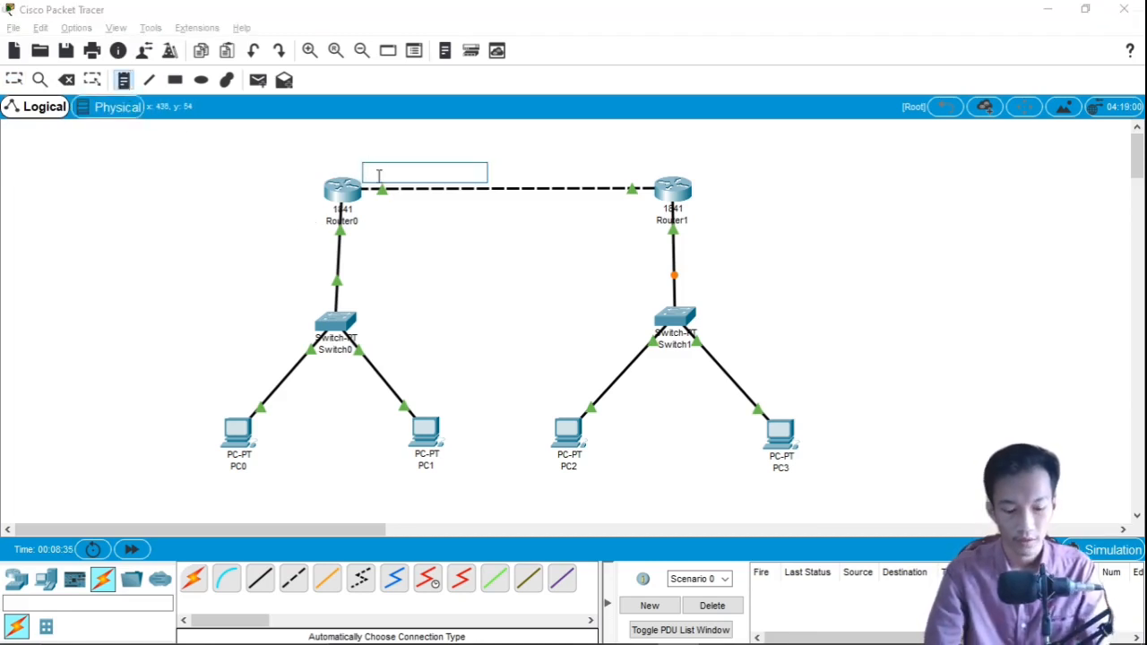
type("10")
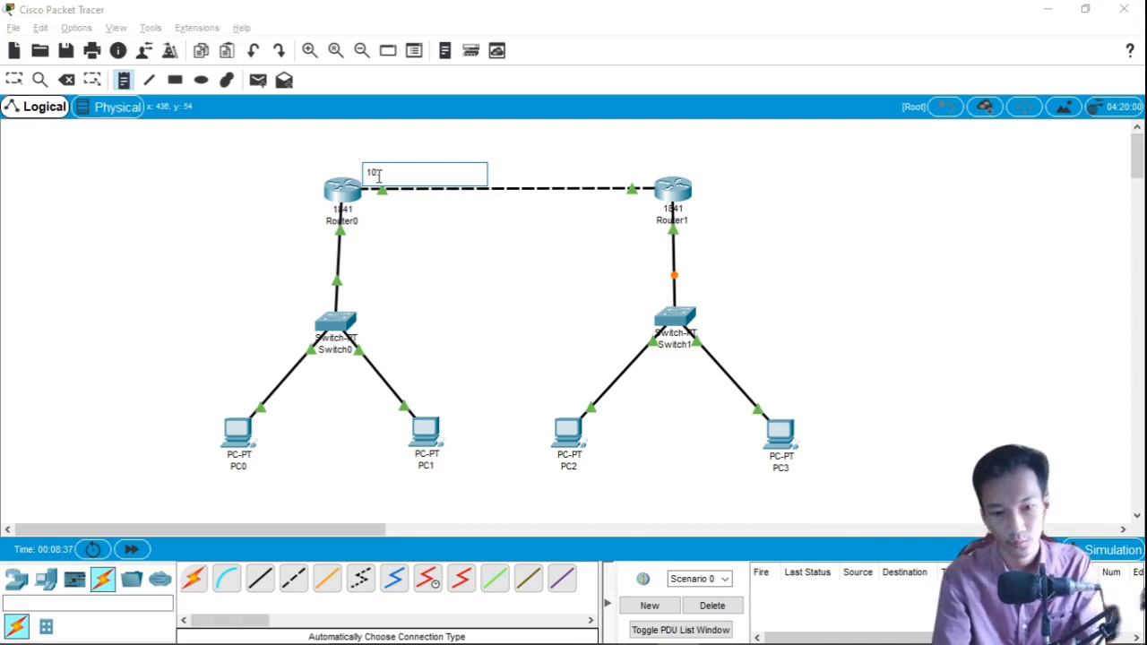
type(".1.1.1")
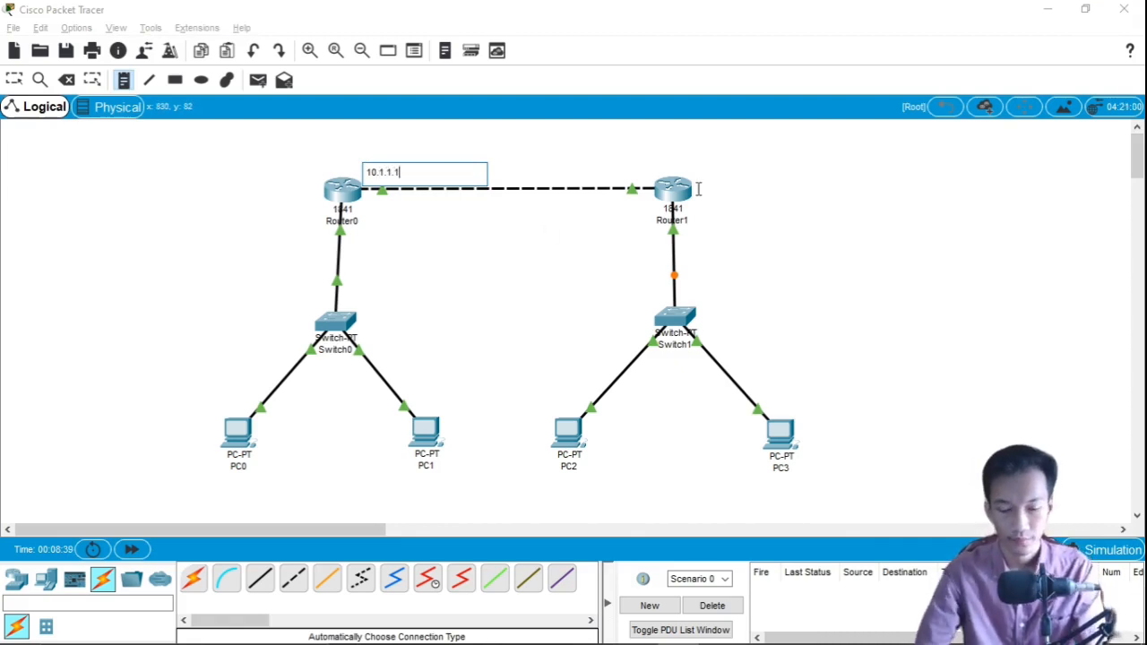
key("Return")
key("BackSpace")
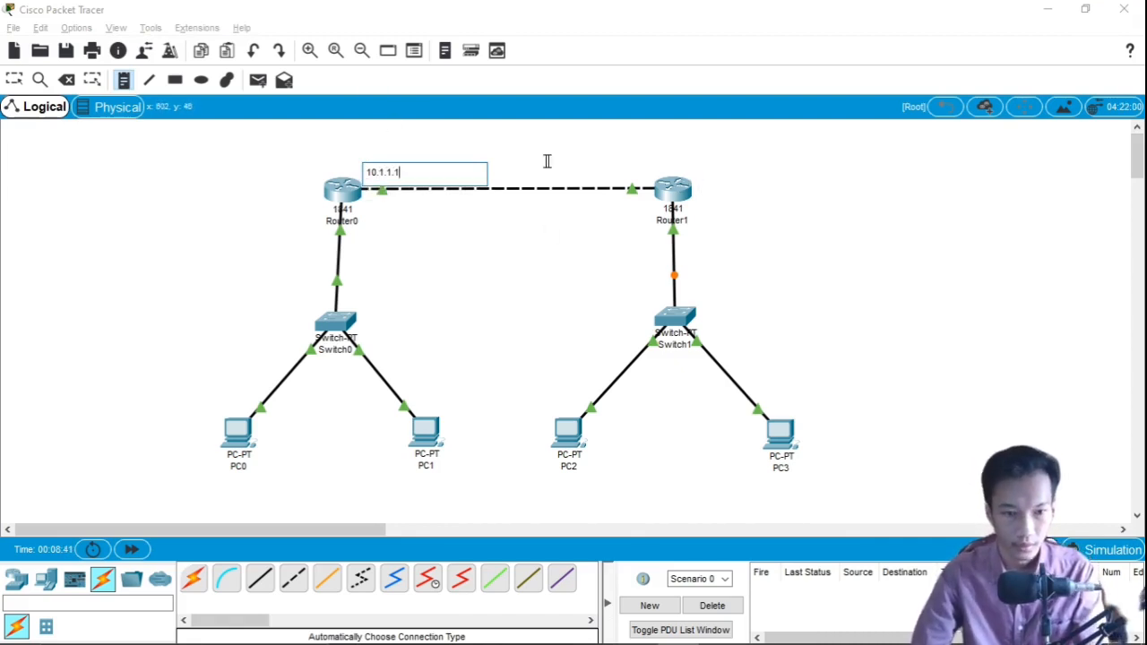
left_click(597, 169)
type("10.1.1.2")
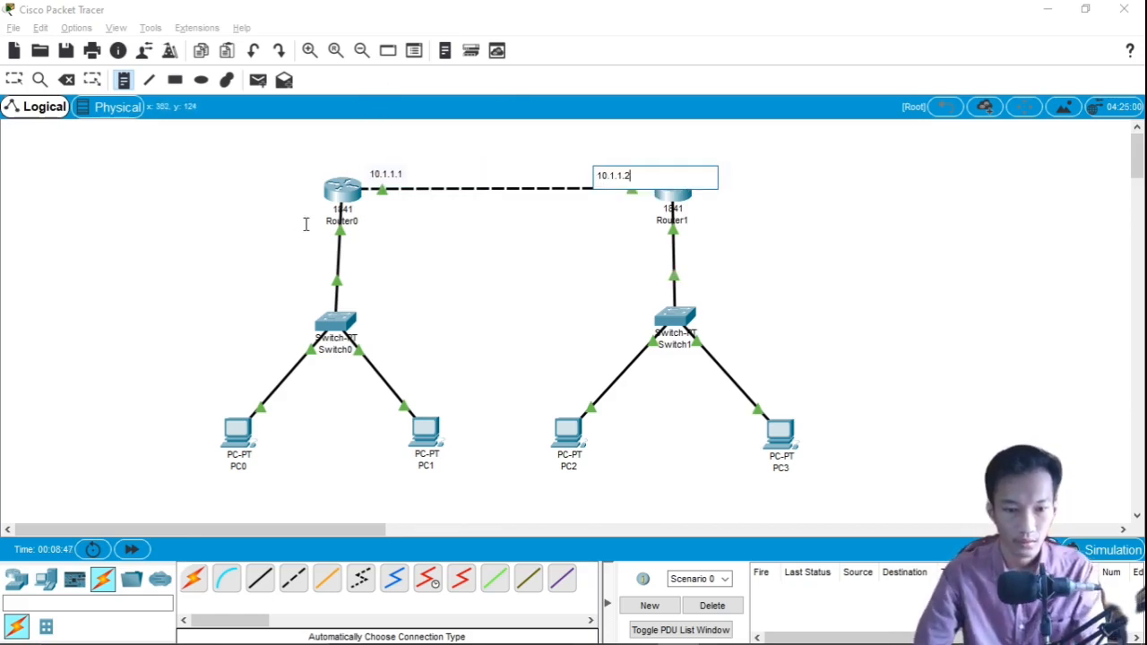
Place text notes reading 192.168.10.1 beside Router0 and 192.168.20.1 beside Router1
left_click(266, 205)
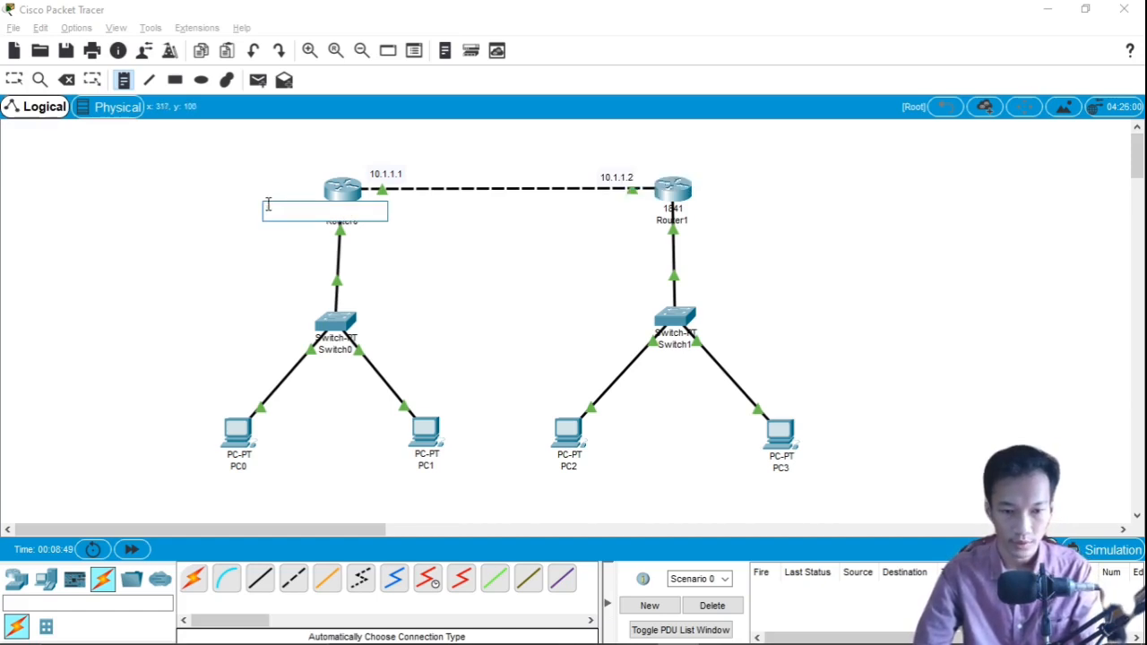
type("192.168")
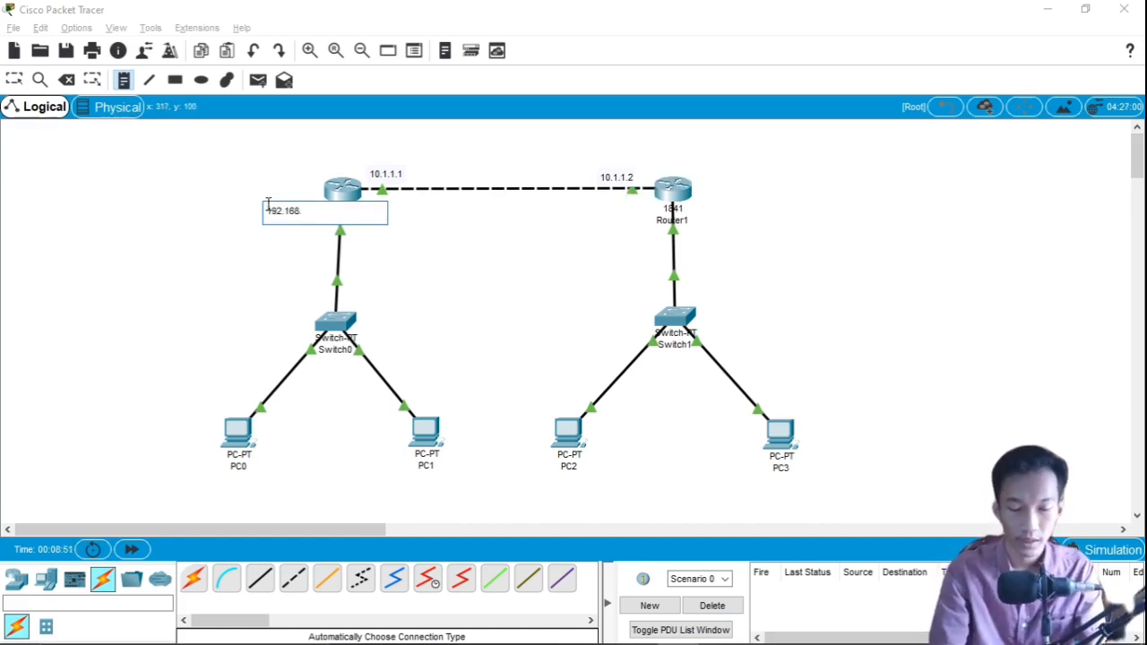
type(".10.1")
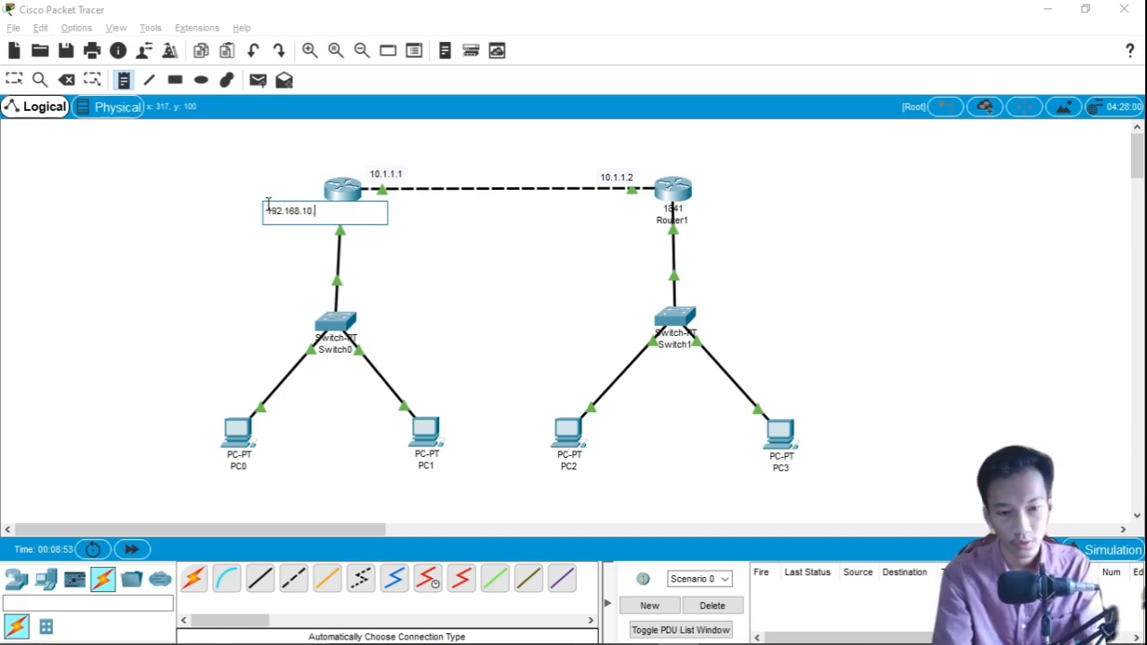
left_click(701, 216)
type("192.168.20.1")
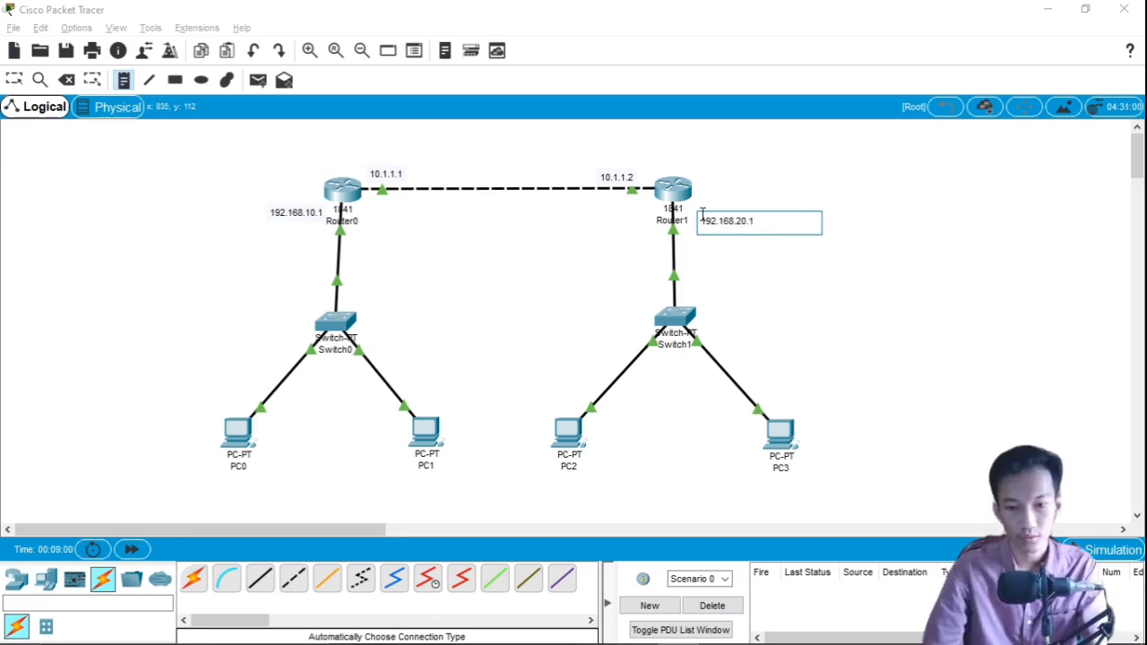
Reposition the four router address notes so they sit closer to their routers and clear of the links
left_click(14, 79)
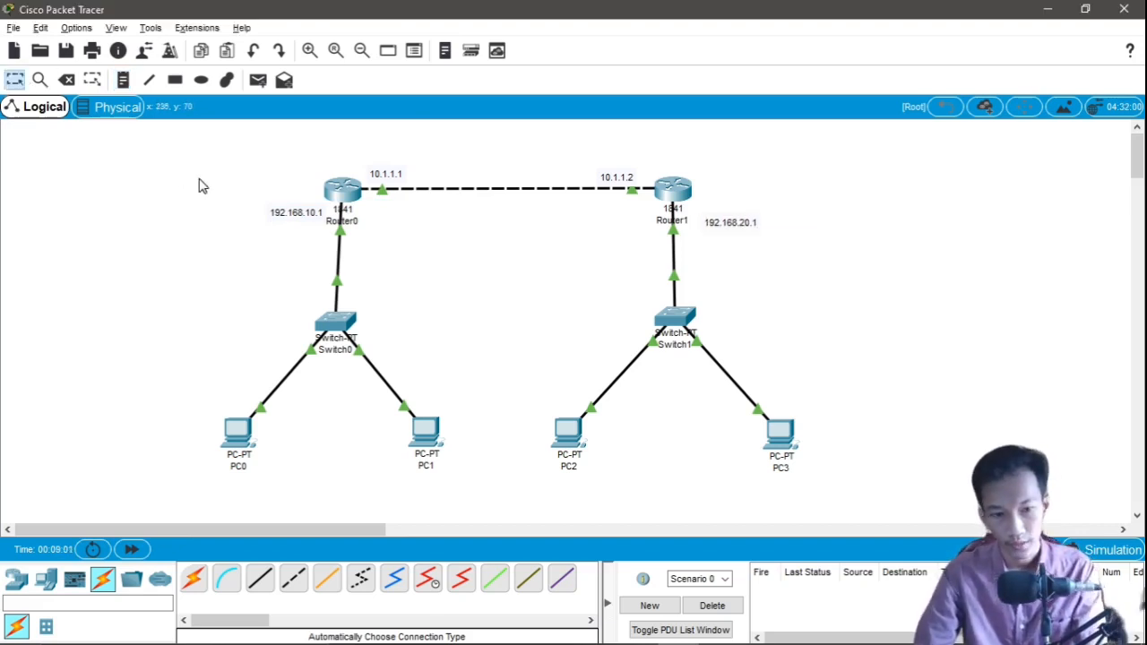
left_click_drag(278, 217, 273, 219)
left_click_drag(385, 176, 373, 171)
left_click_drag(731, 226, 722, 218)
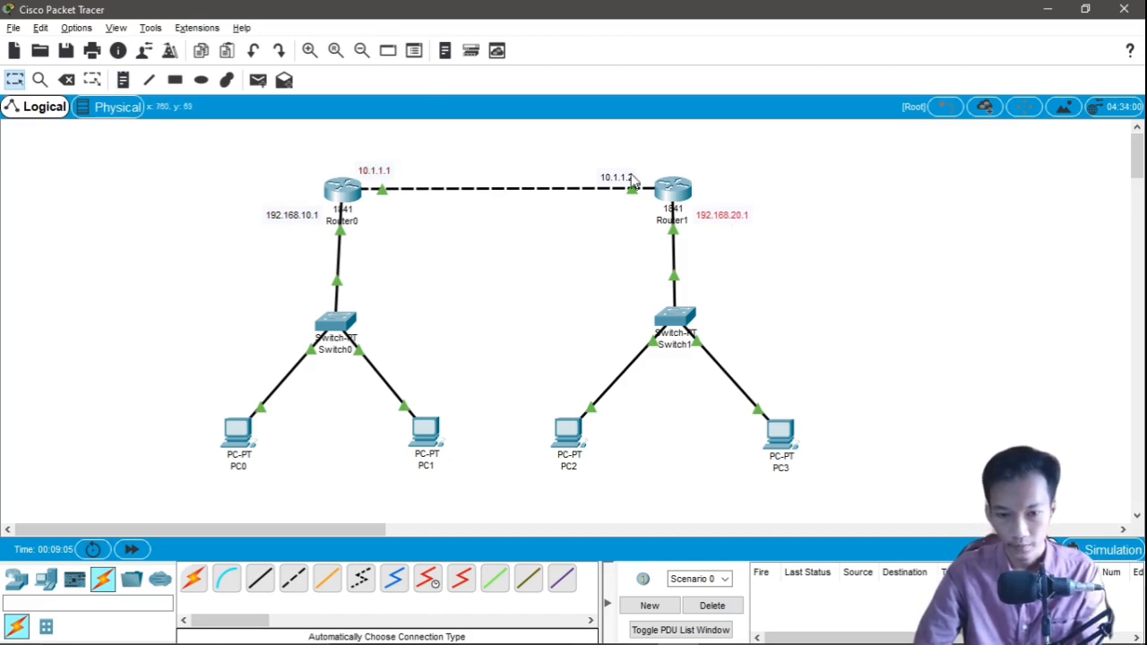
left_click_drag(620, 178, 635, 167)
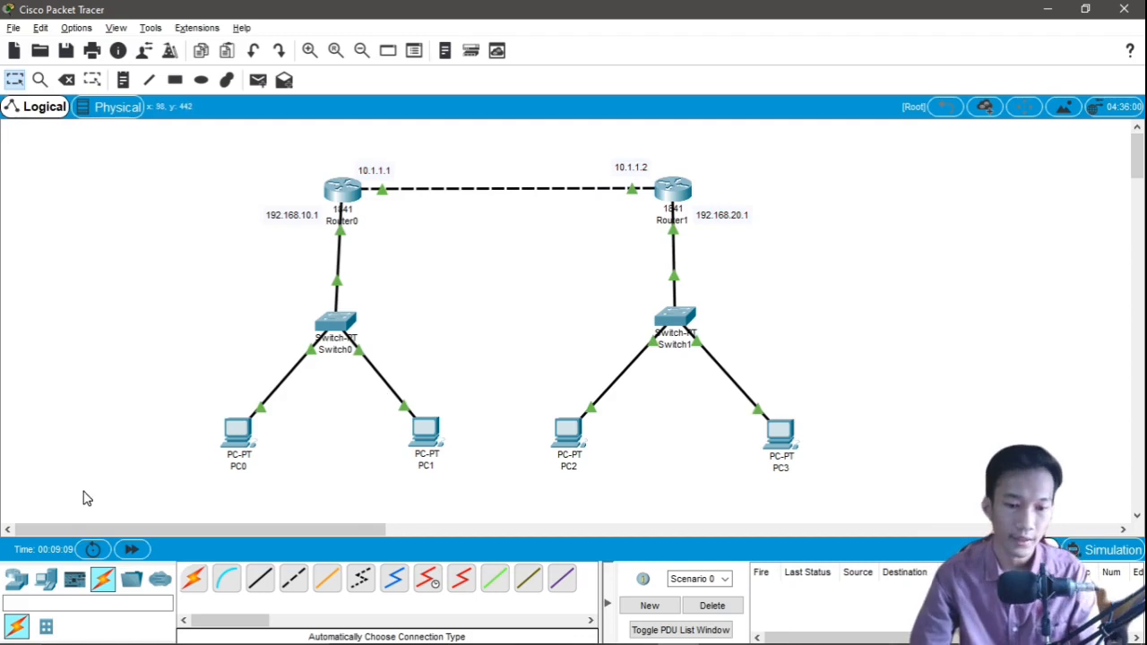
left_click_drag(105, 494, 929, 376)
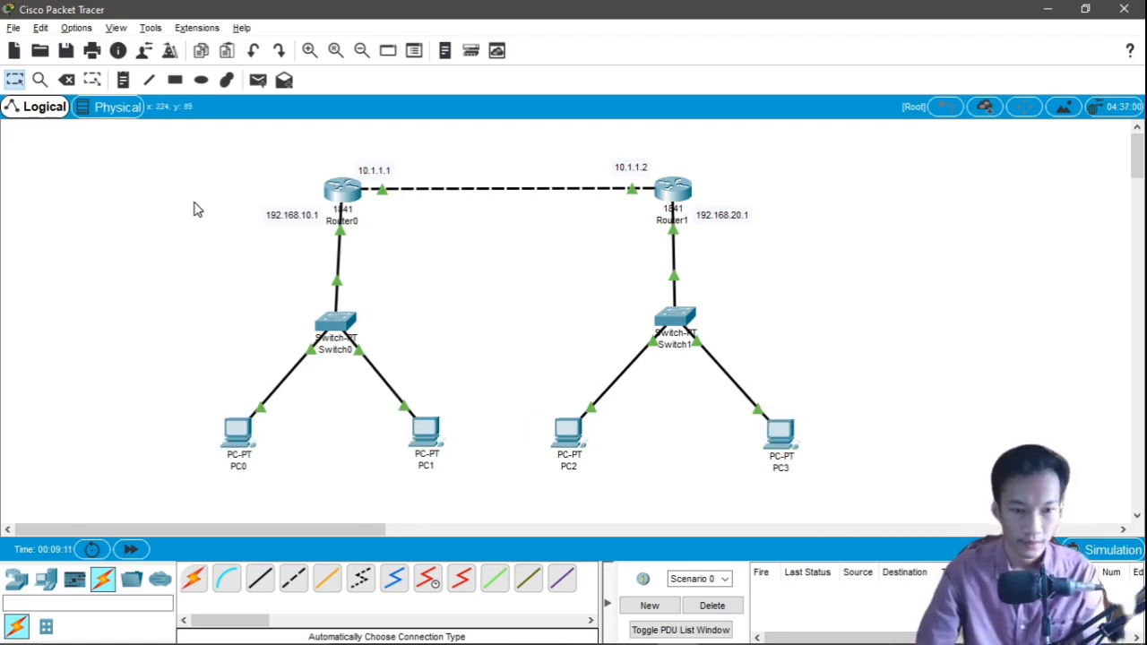
Place text notes below the PCs of Switch0, reading 192.168.10.2 under PC0 and 192.168.10.3 under PC1
left_click(123, 80)
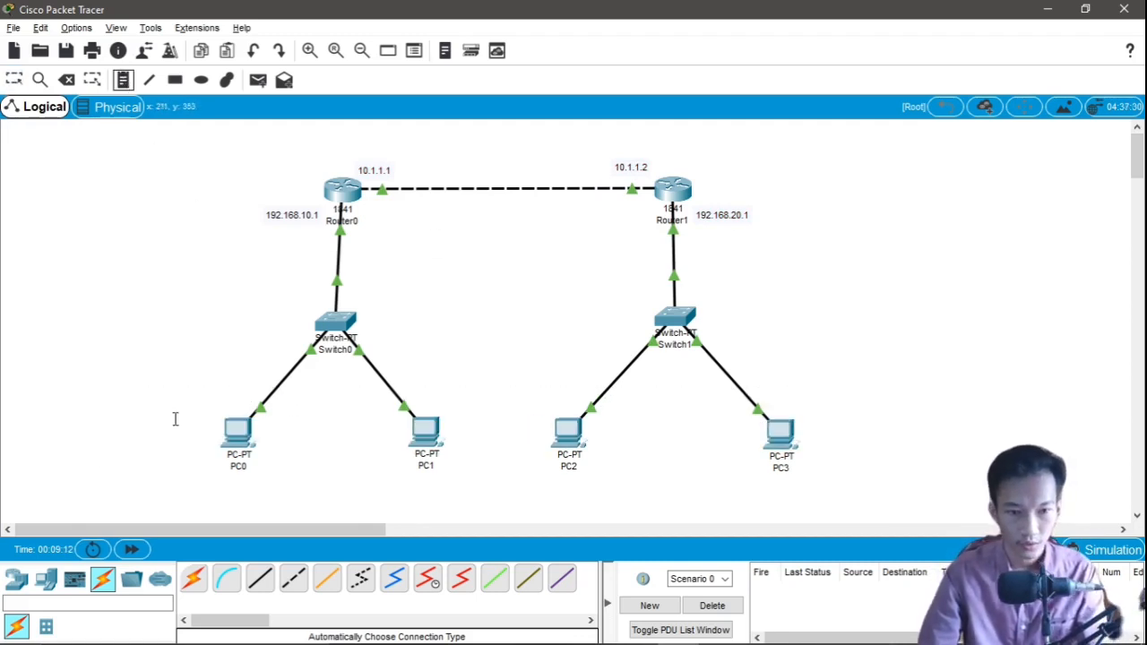
left_click(208, 482)
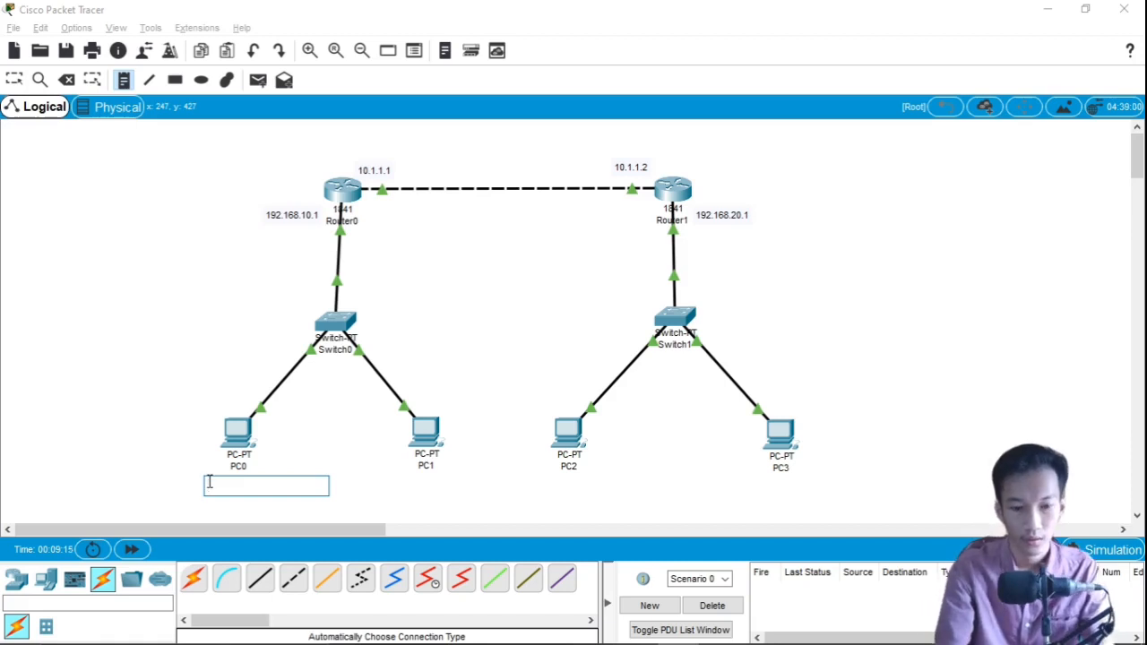
type("192.")
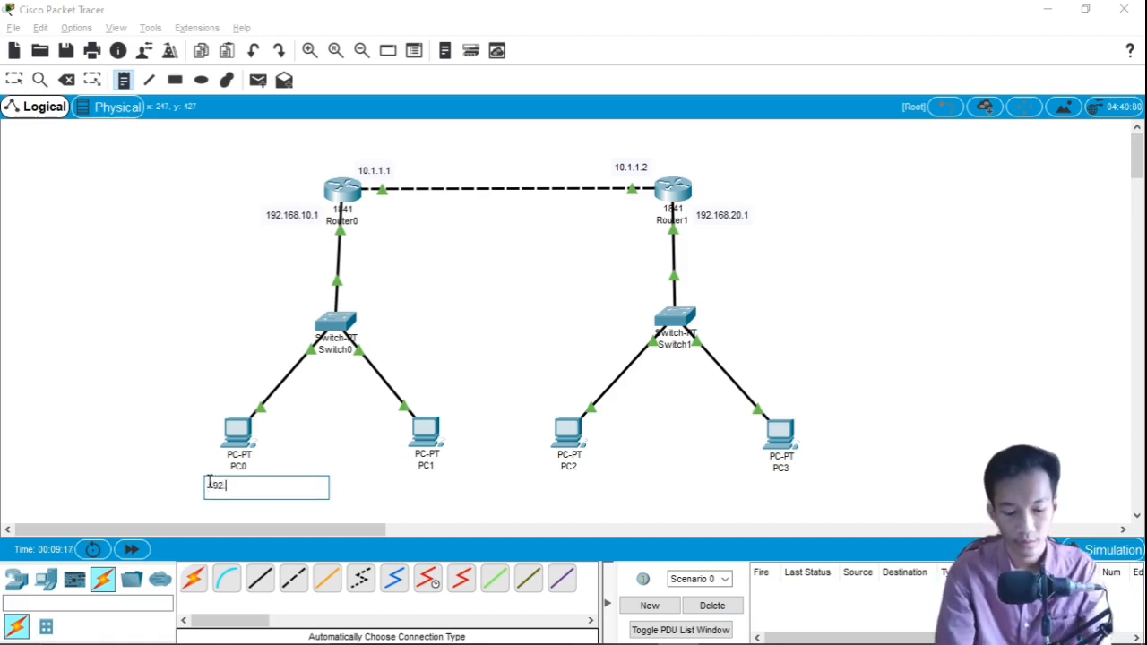
type("168.10")
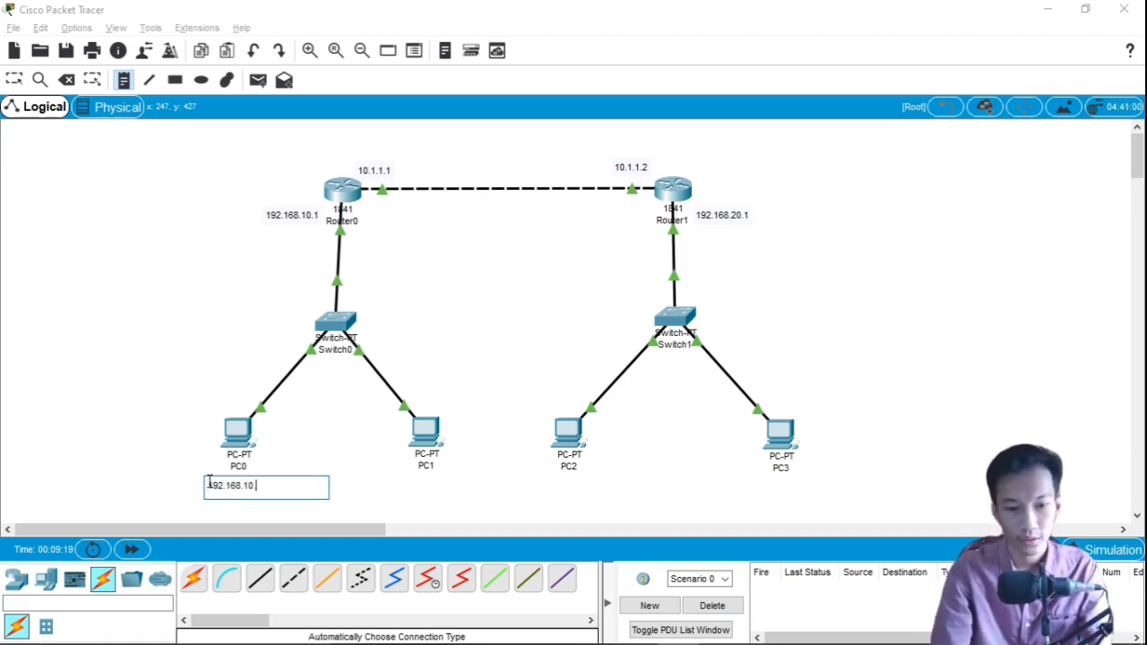
type(".2")
left_click(367, 484)
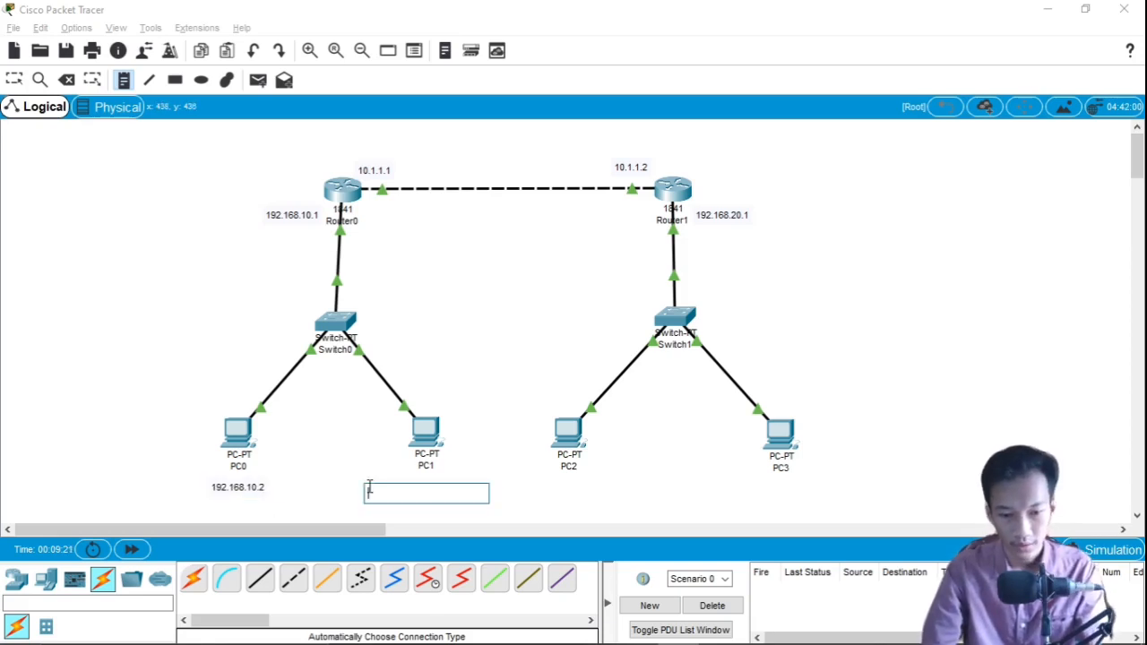
type("192.168")
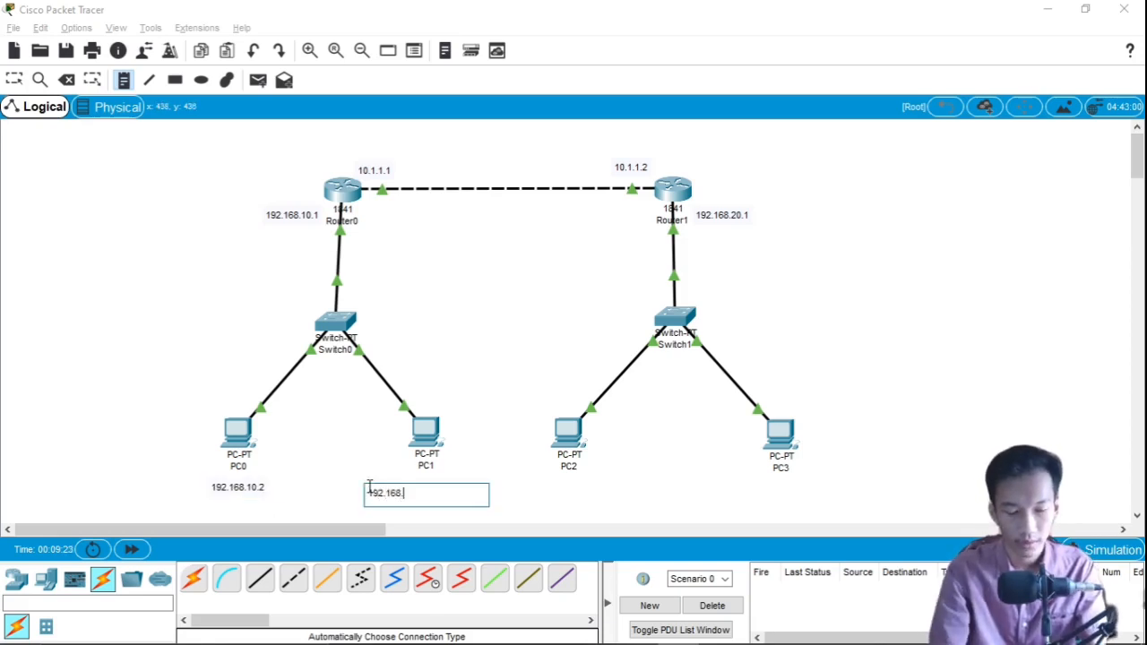
type(".10.3")
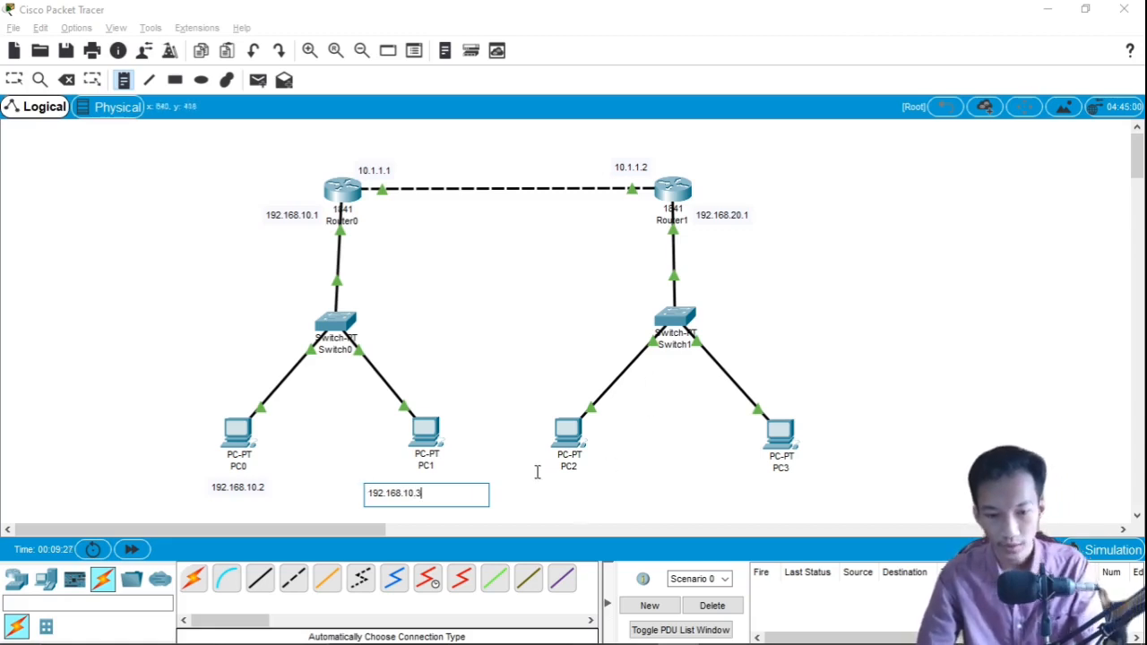
Place text notes below the PCs of Switch1, reading 192.168.20.2 under PC2 and 192.168.20.3 under PC3
left_click(517, 488)
type("19")
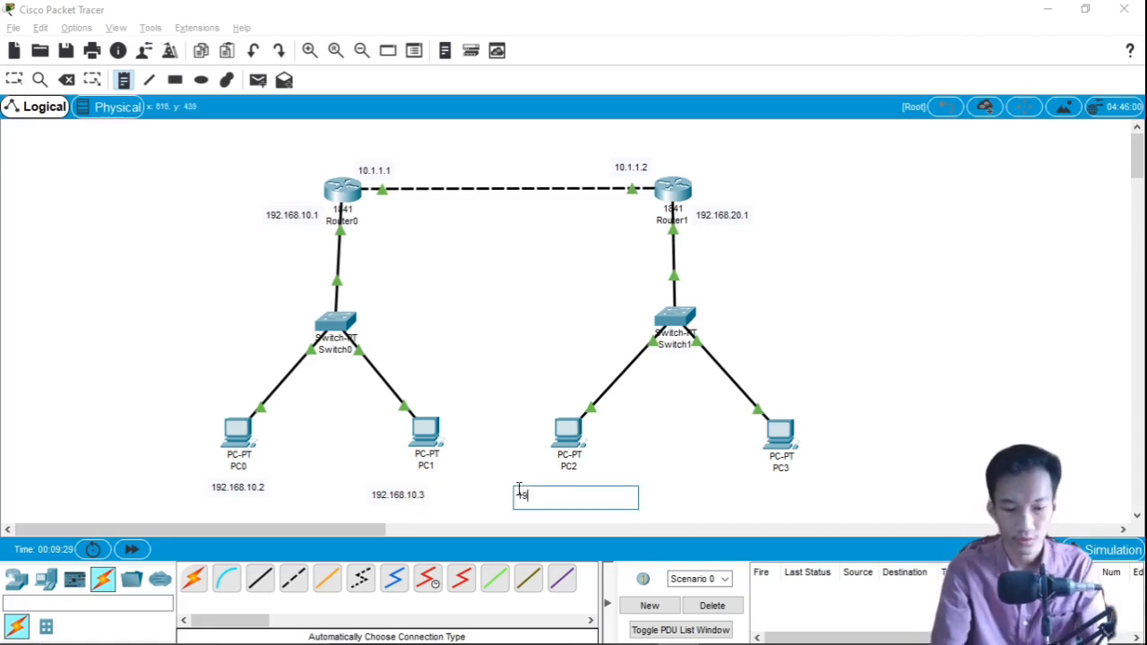
type("2.168")
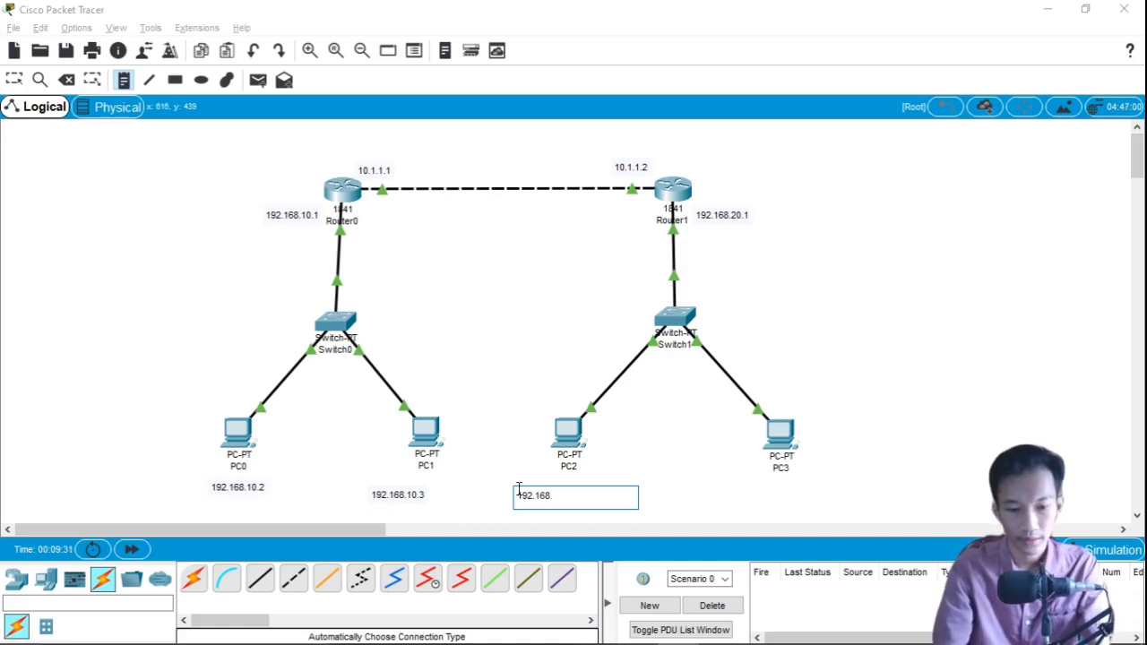
type(".20.")
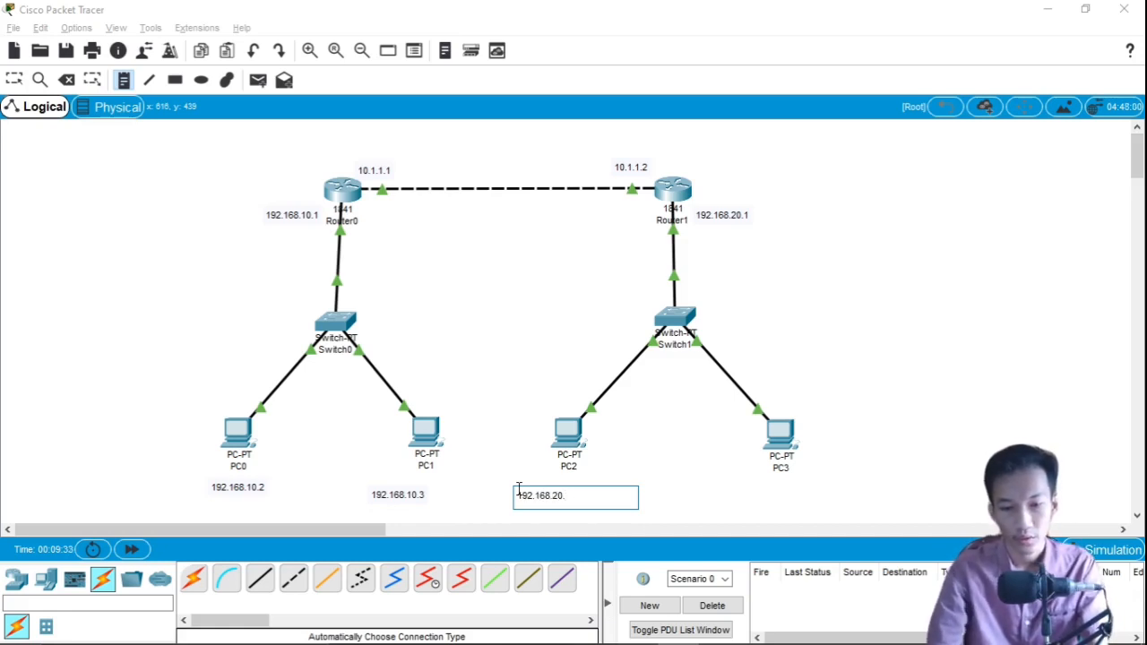
type("2")
left_click(748, 492)
type("19")
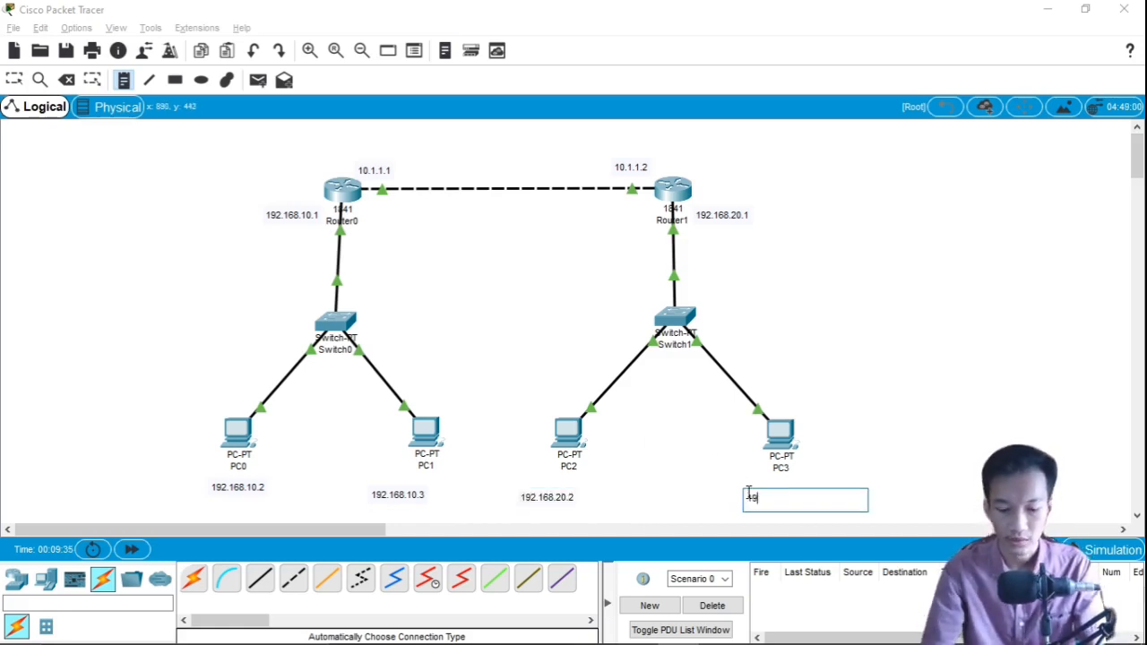
type("2.168.")
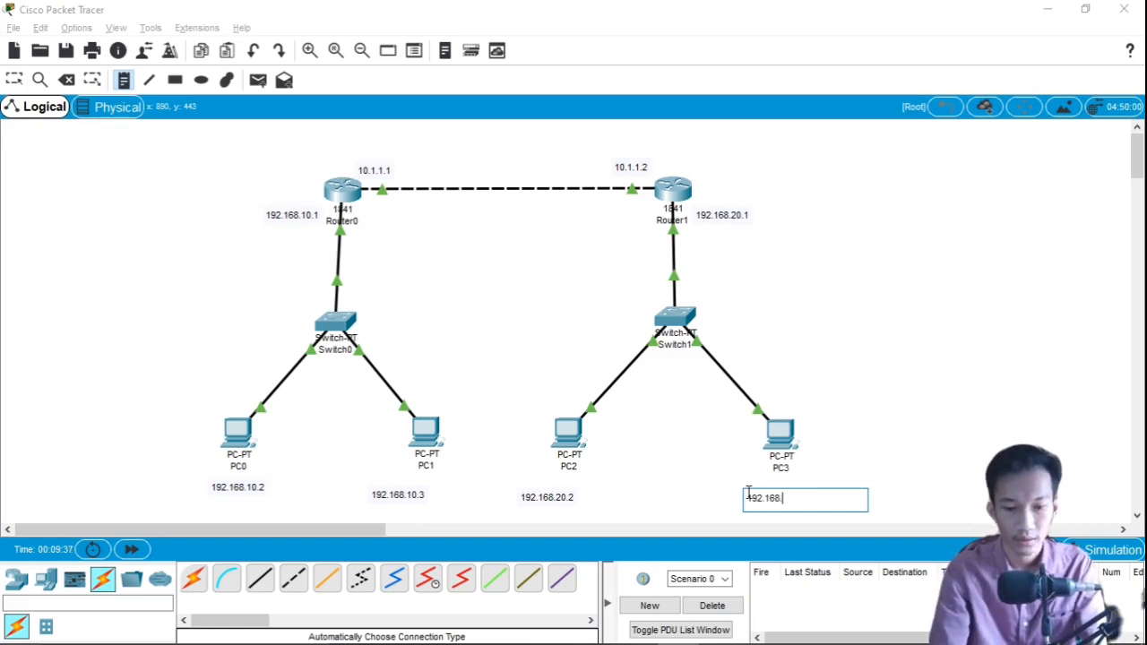
type("20.3")
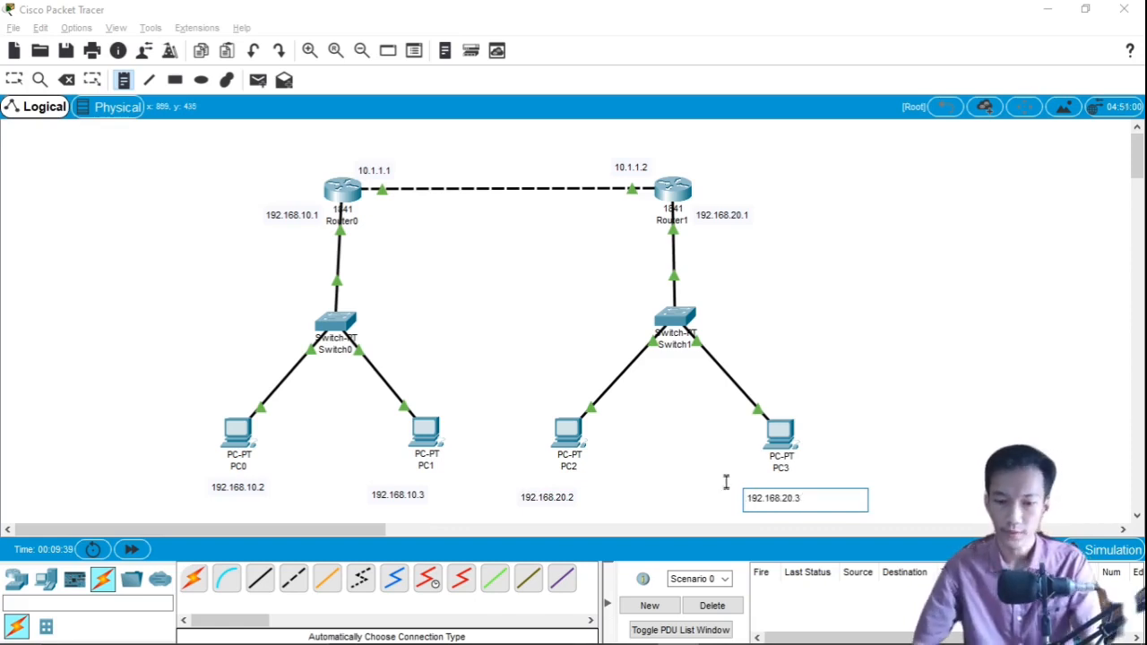
Align the four PC address notes directly beneath the labels of PC0, PC1, PC2 and PC3
left_click(15, 79)
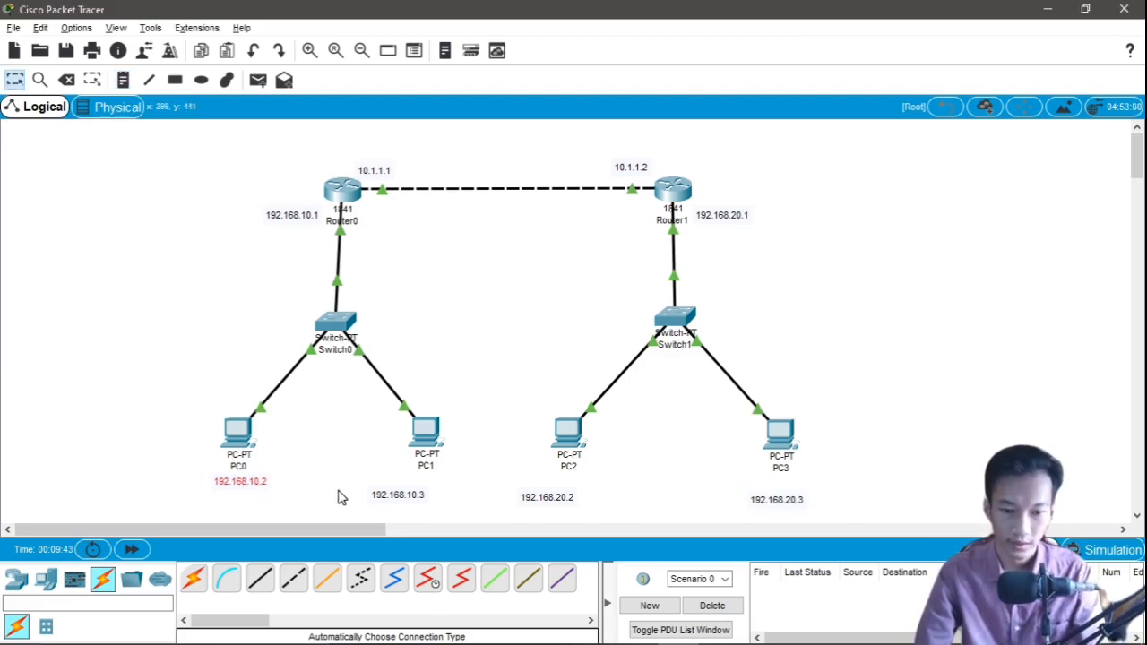
left_click_drag(383, 499, 410, 488)
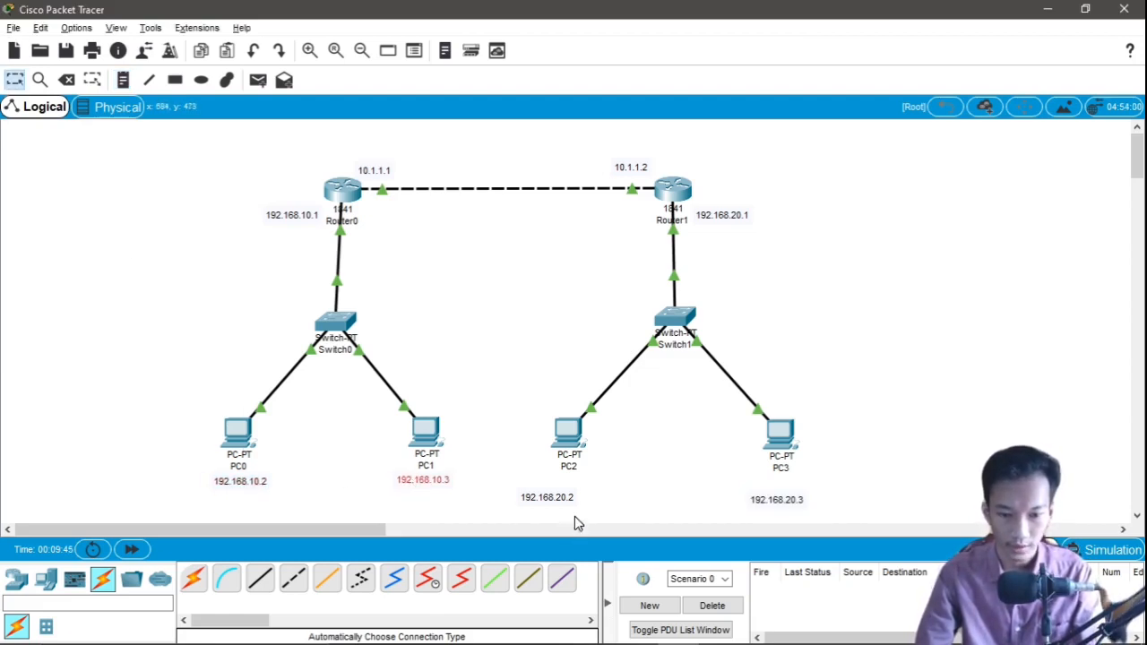
left_click_drag(556, 501, 573, 483)
left_click_drag(781, 509, 785, 493)
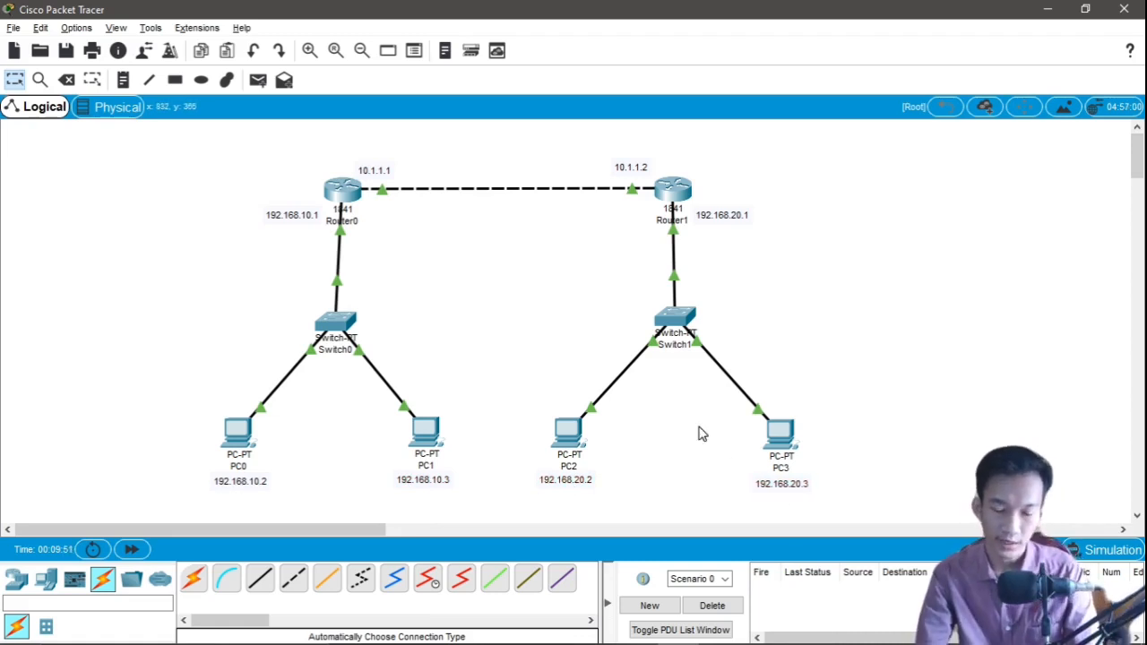
Open PC0's IP configuration and assign the static IPv4 address 192.168.10.2 with subnet mask 255.255.255.0
scroll(595, 418, "down", 1)
scroll(504, 400, "up", 1)
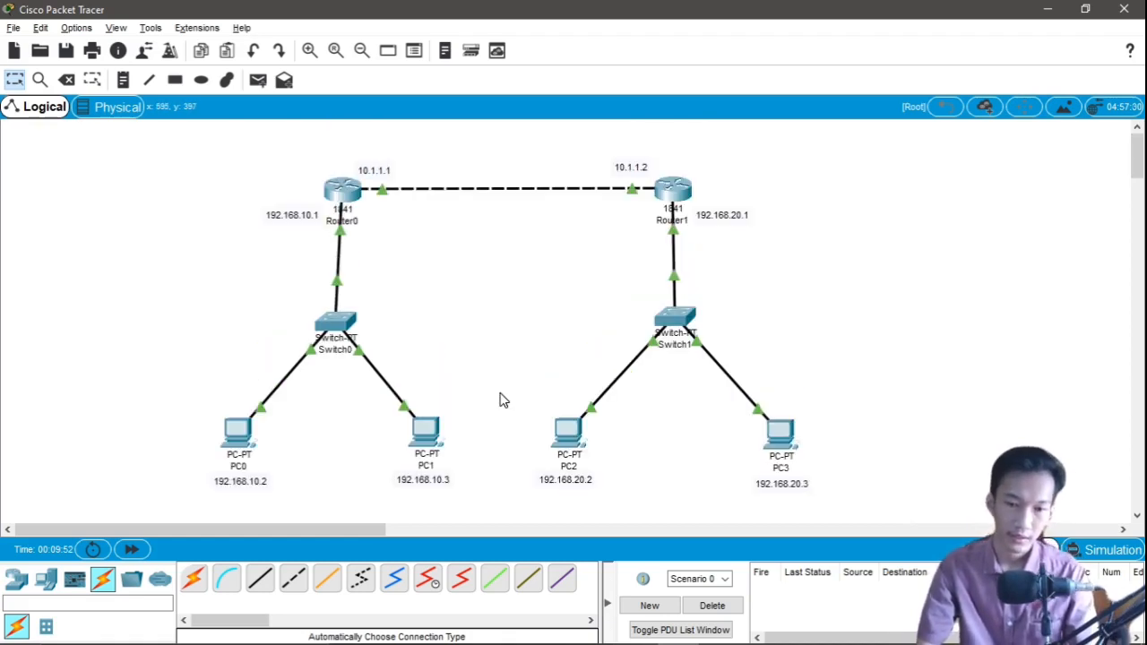
left_click(238, 432)
left_click(473, 128)
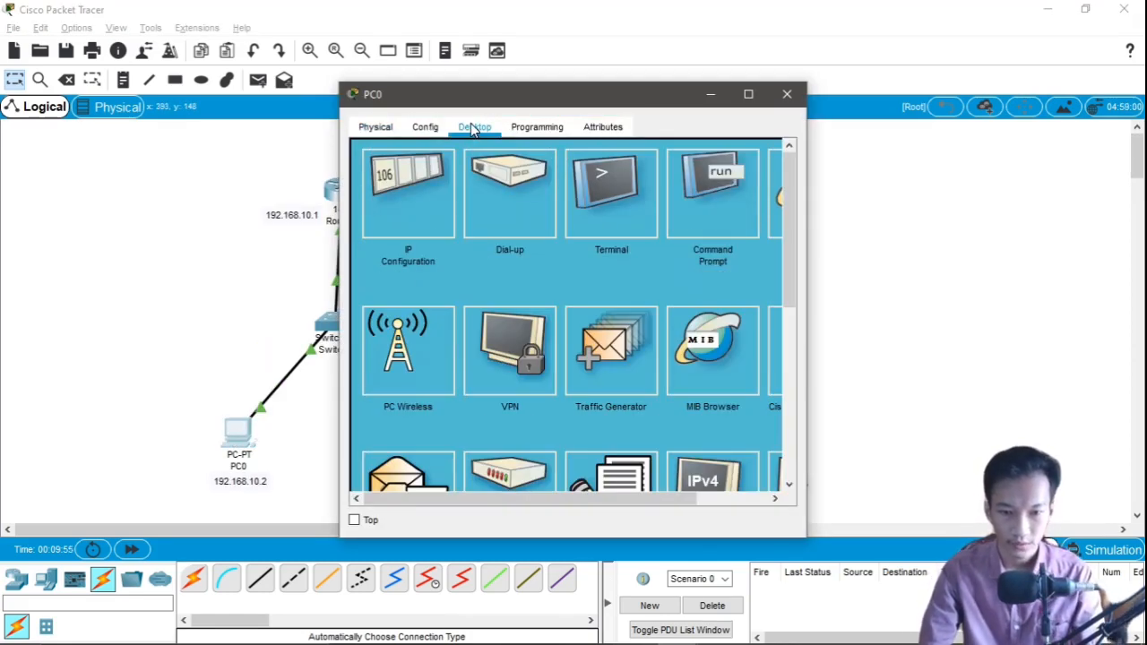
left_click(412, 193)
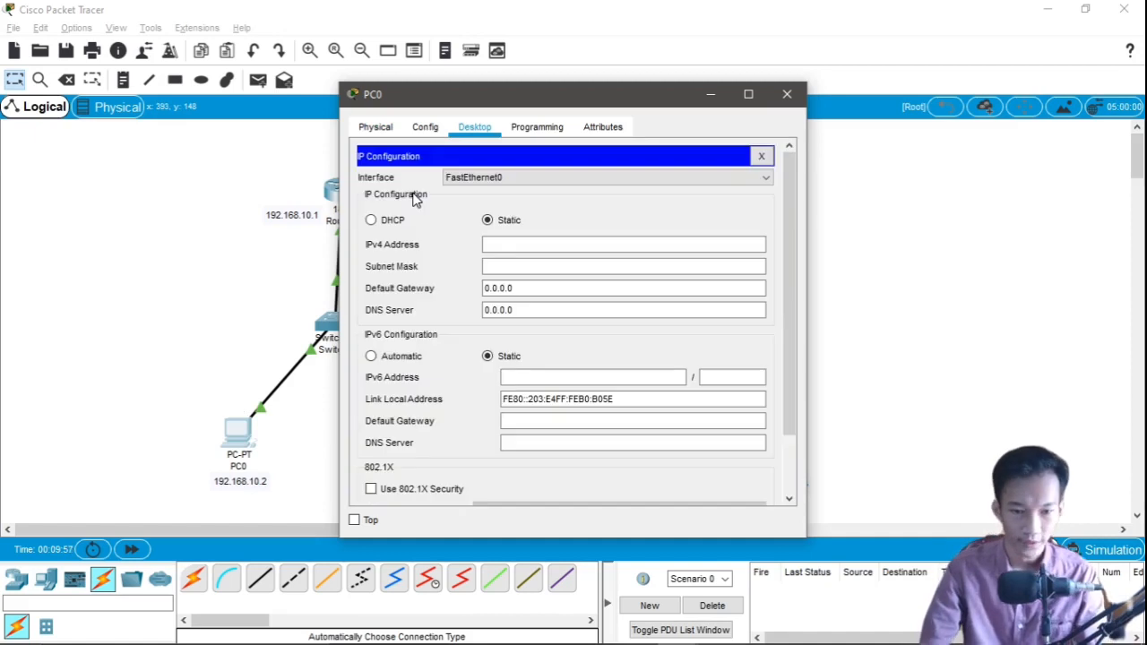
left_click(484, 244)
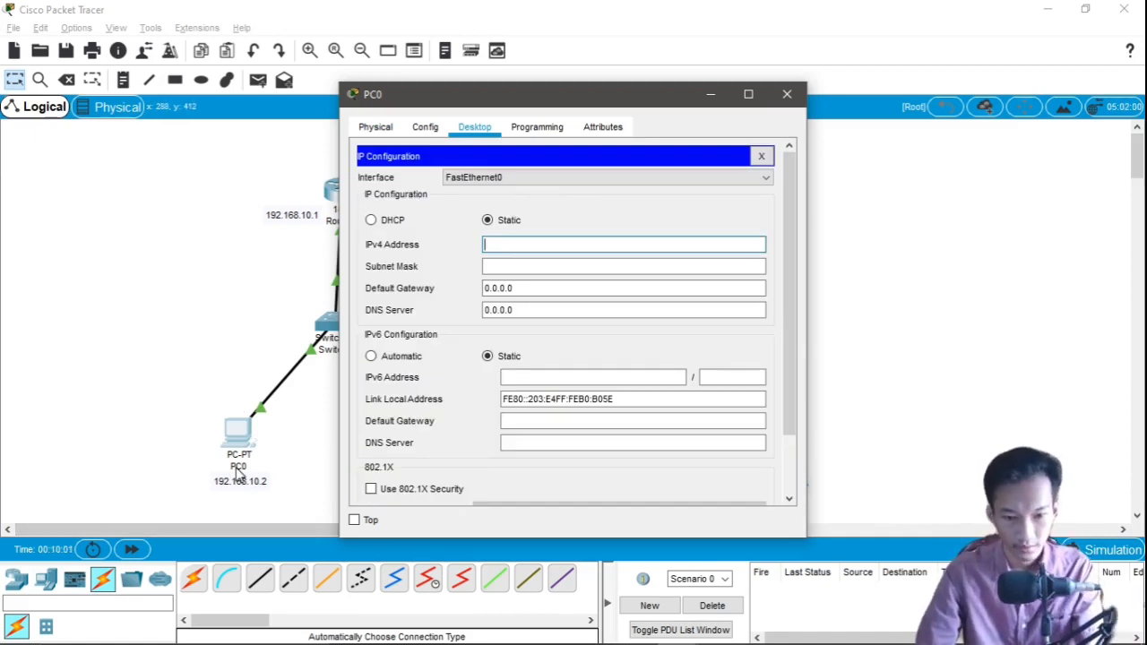
type("192.1")
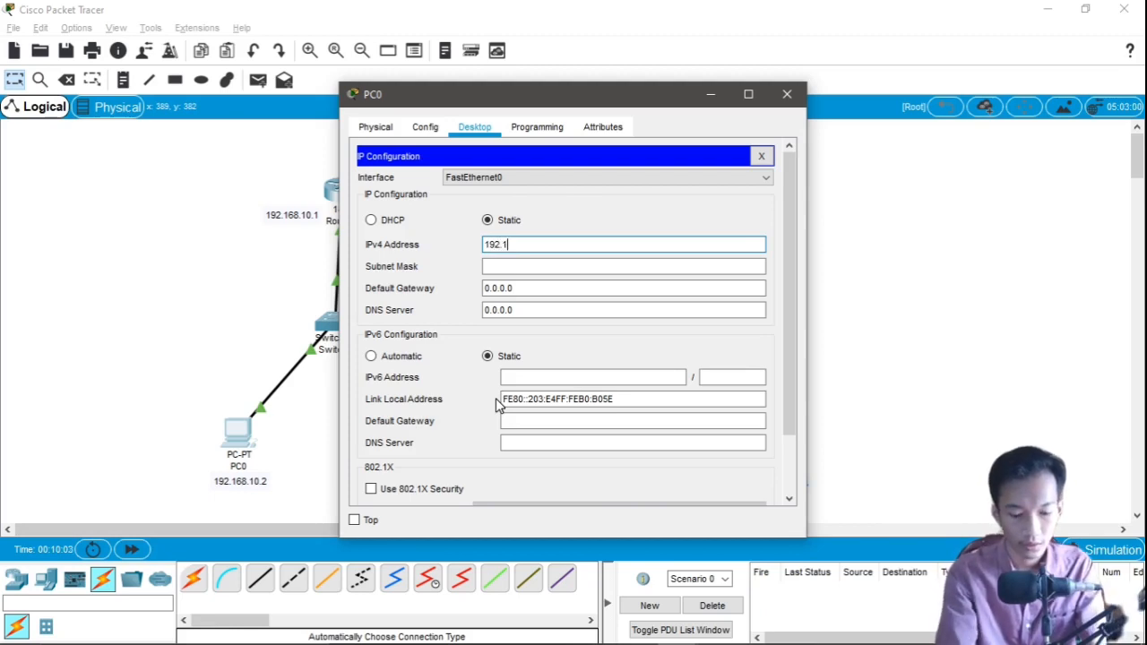
type("68.10.2")
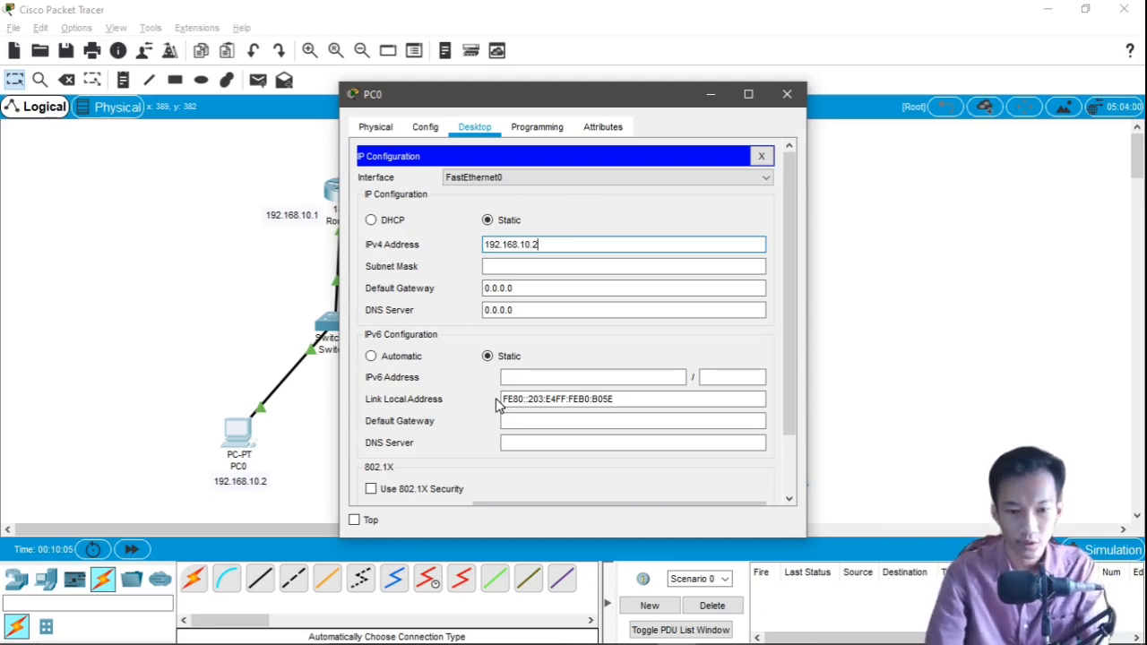
key("Tab")
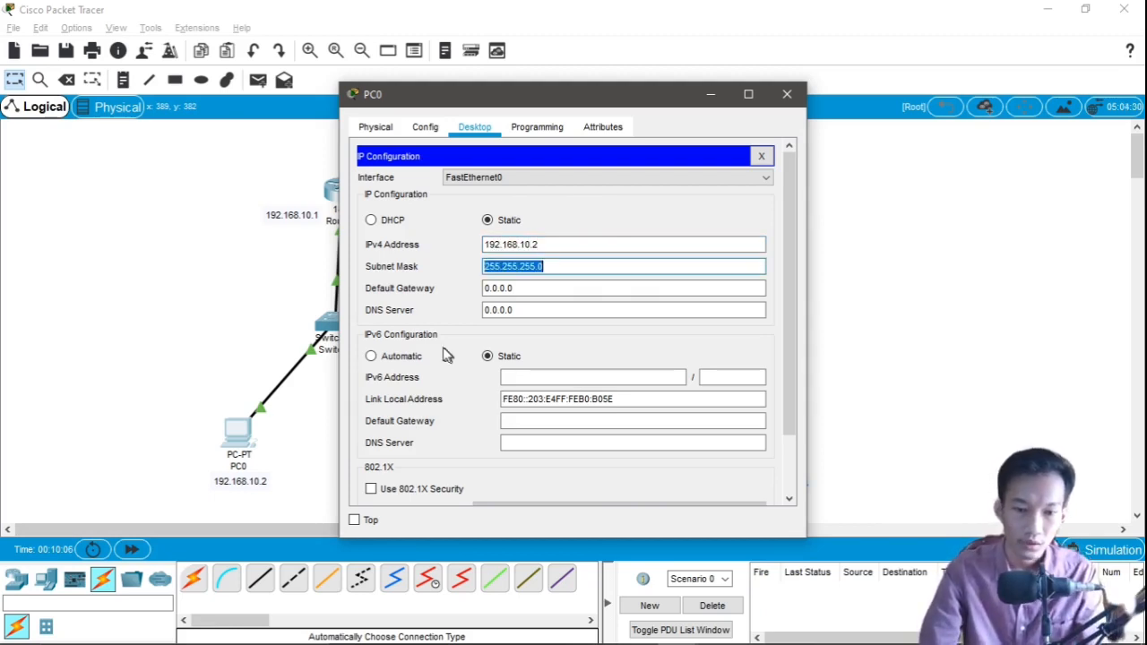
left_click(567, 269)
key("Tab")
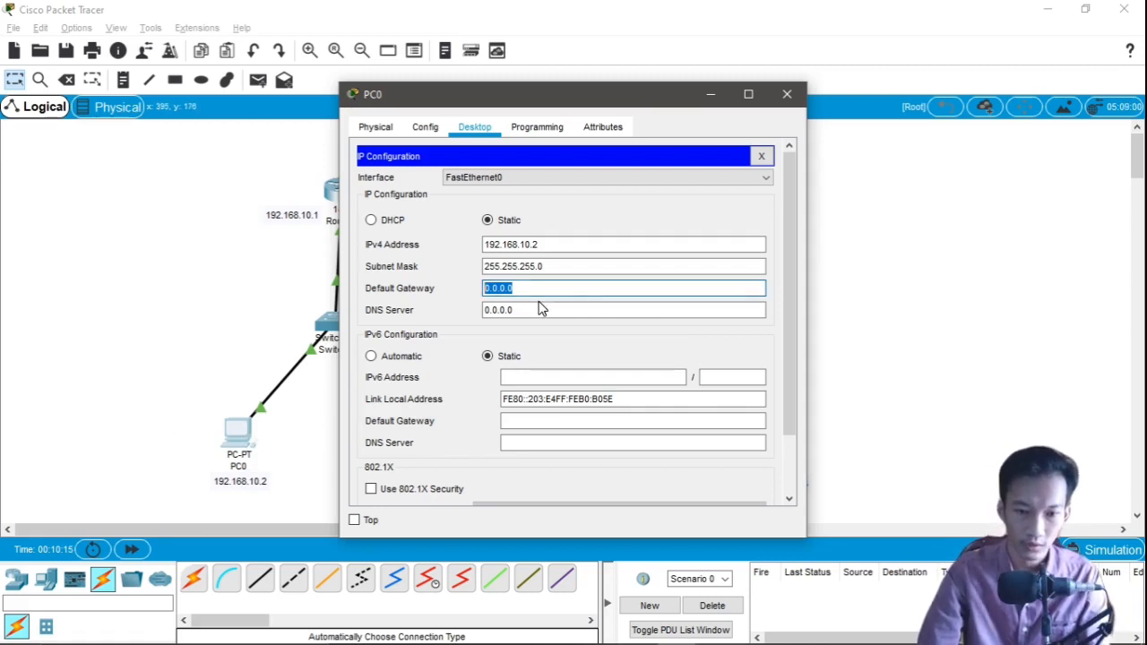
Set PC0's default gateway to Router0's LAN address 192.168.10.1 and close the PC0 window
left_click_drag(437, 101, 553, 100)
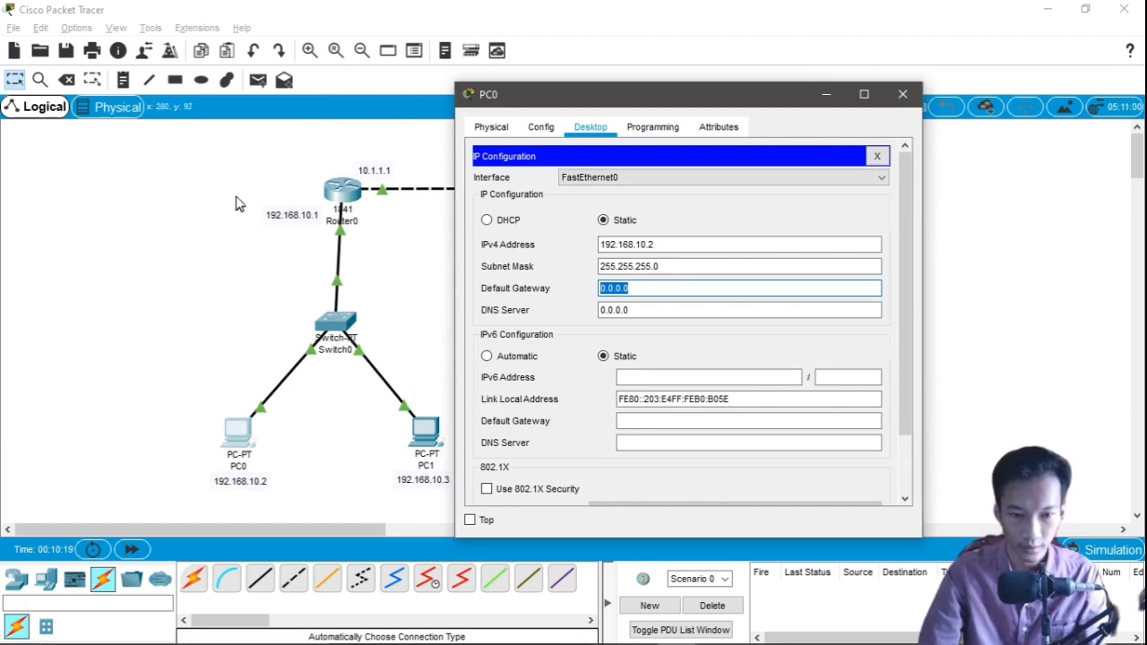
left_click_drag(240, 186, 311, 234)
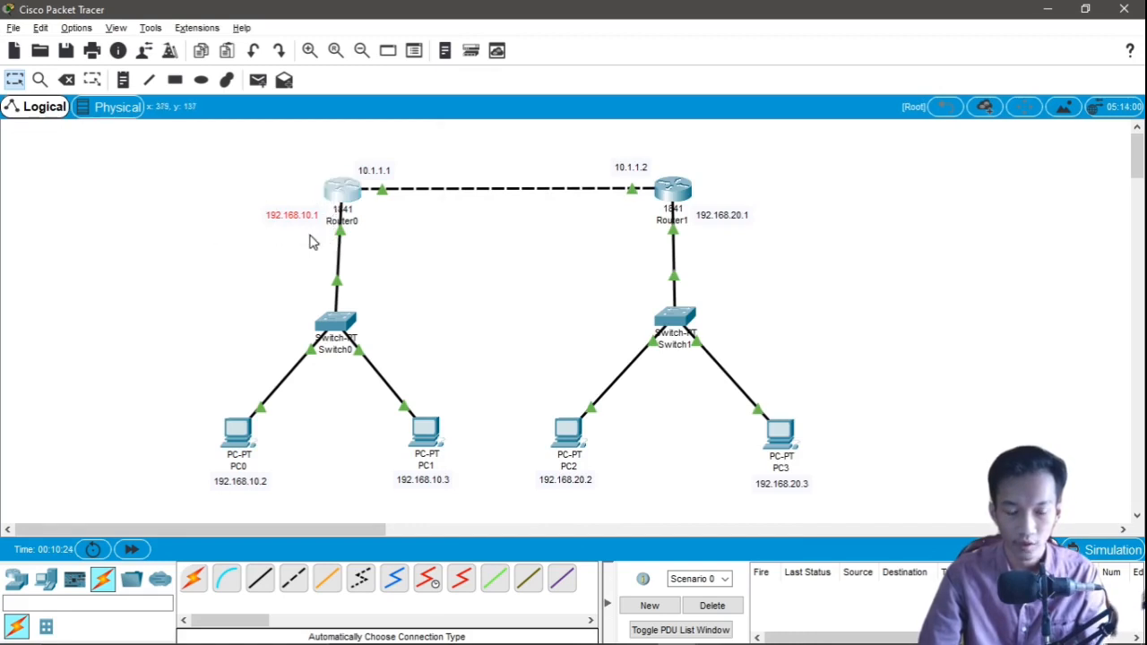
left_click(242, 236)
key("alt+Tab")
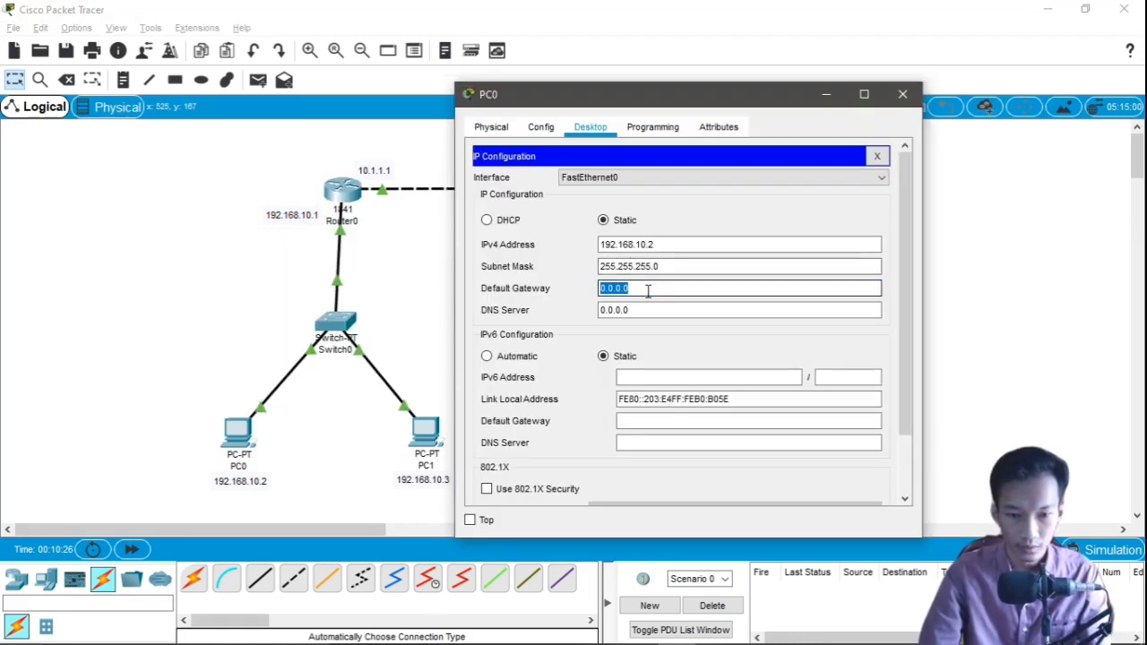
type("192.168")
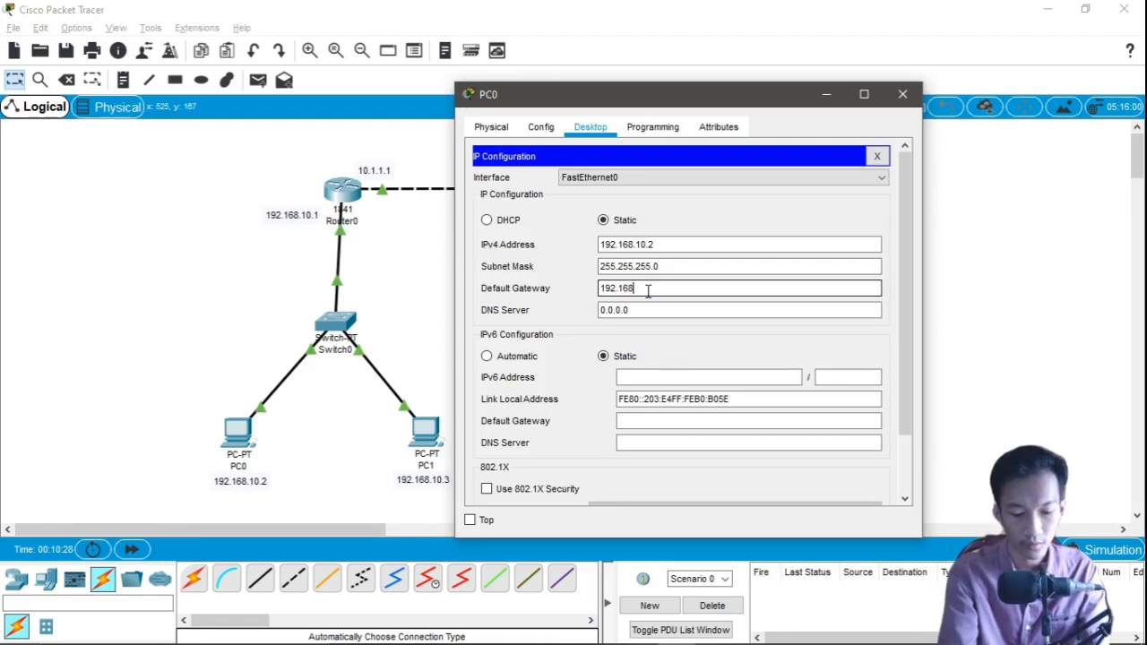
type(".10")
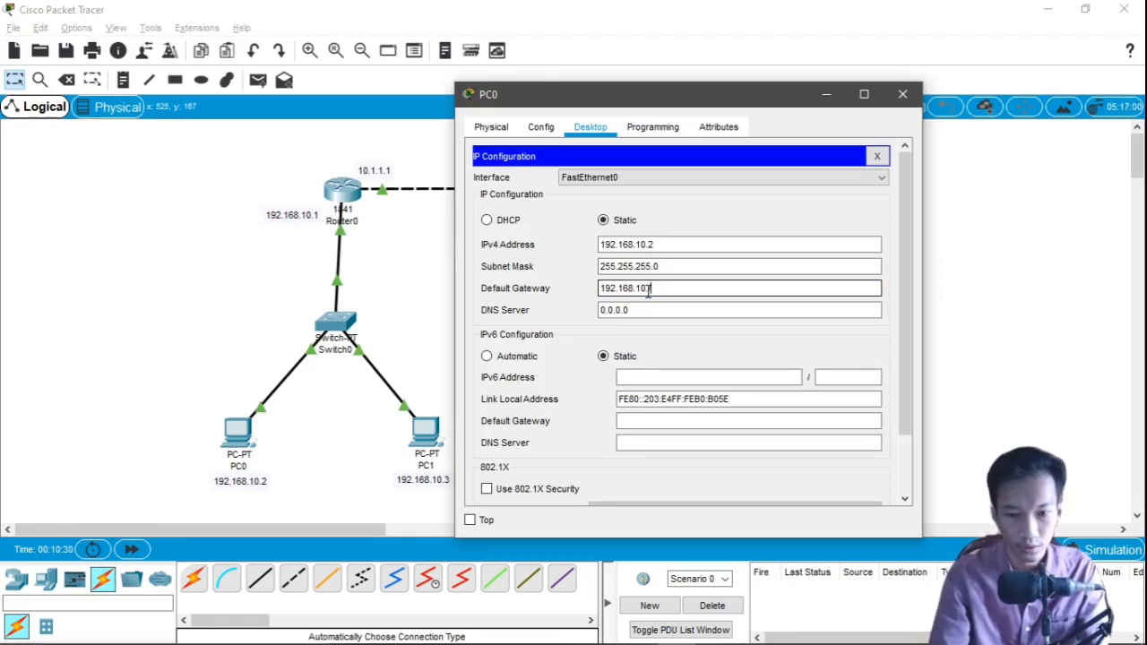
type(".1")
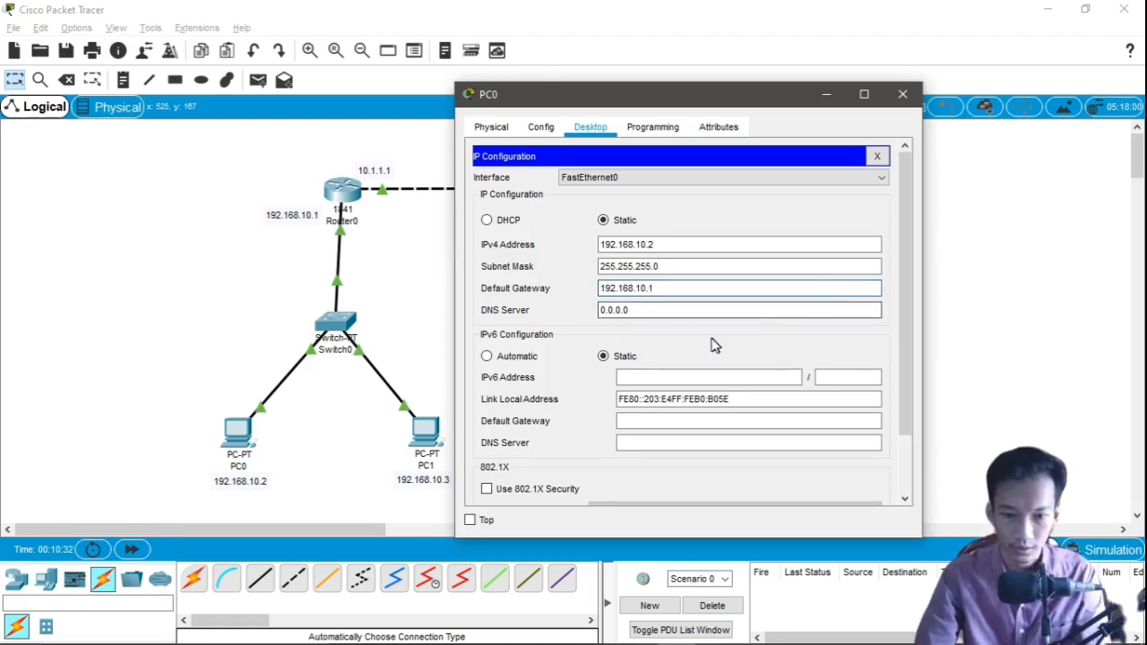
key("Tab")
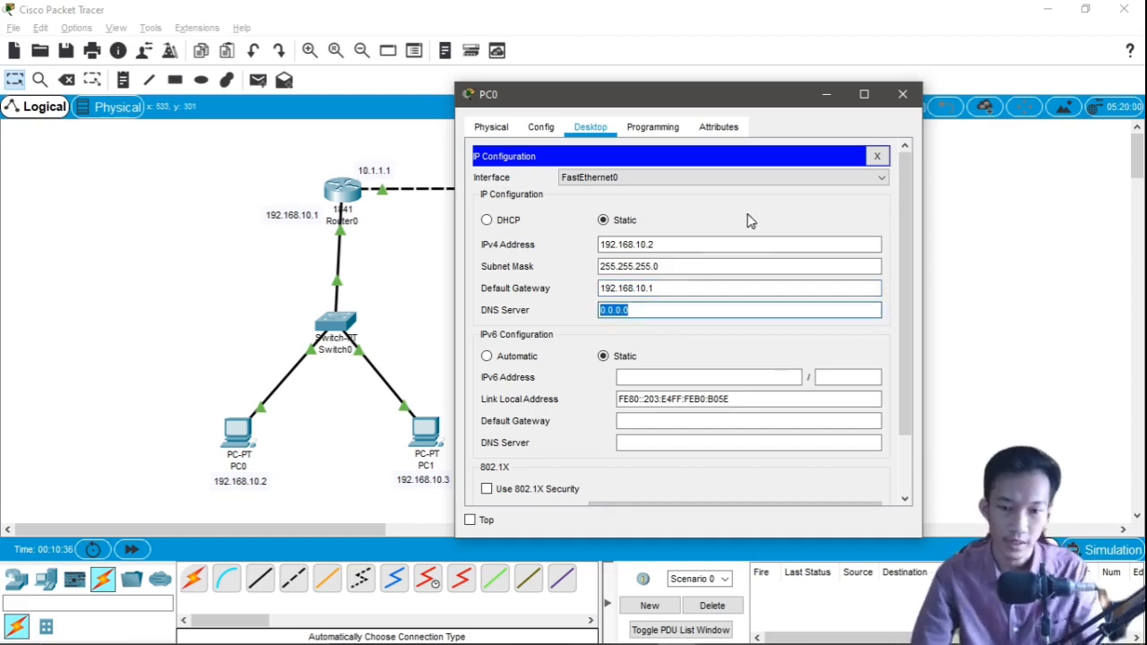
left_click(901, 95)
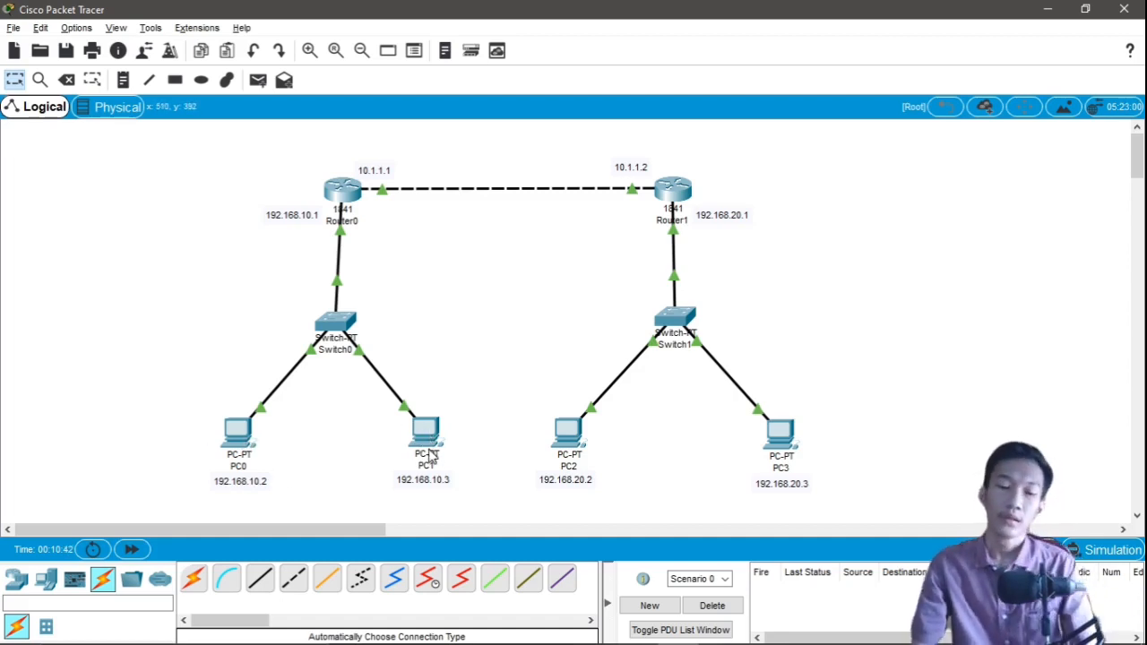
Open PC1's IP configuration and assign the static IPv4 address 192.168.10.3 with subnet mask 255.255.255.0
left_click(427, 435)
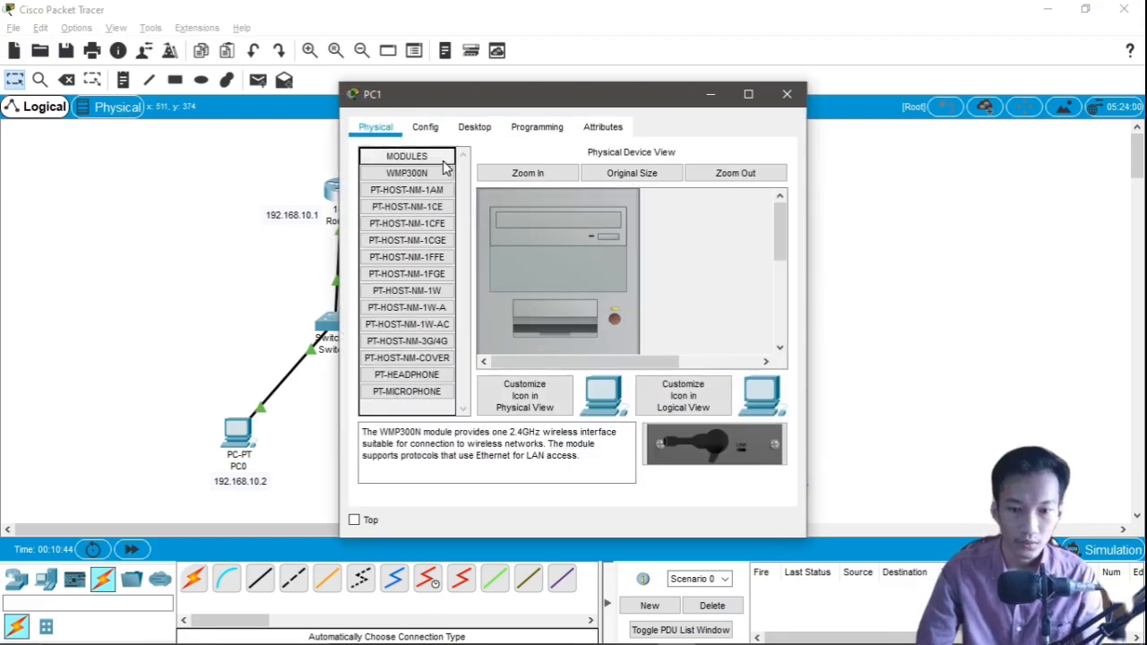
left_click(474, 127)
left_click(406, 210)
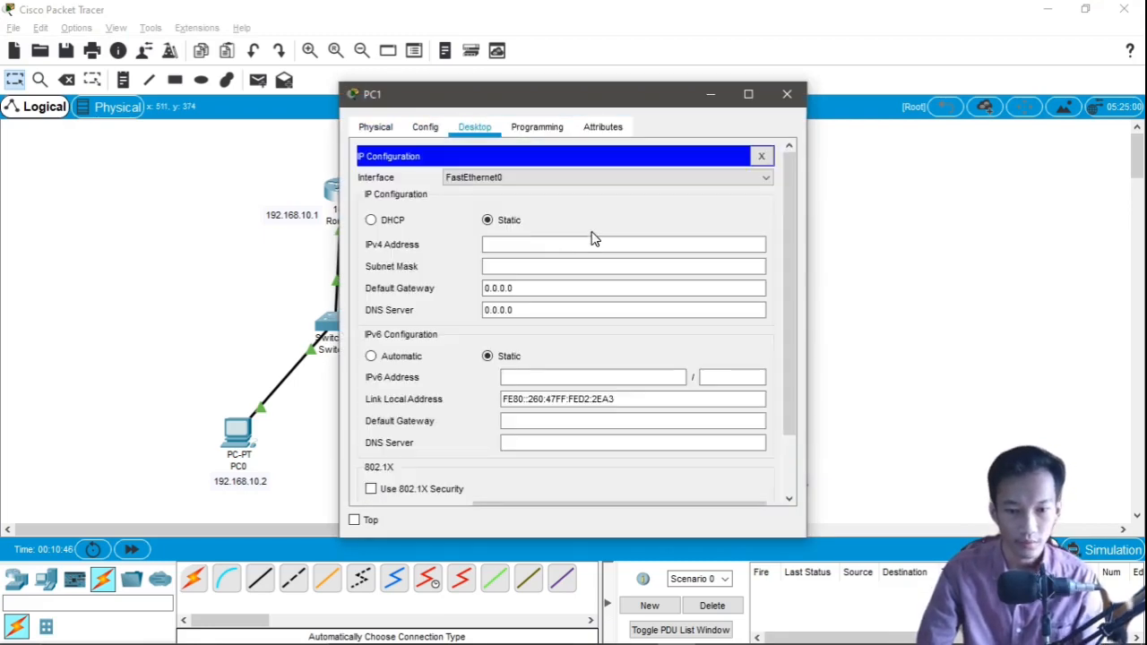
left_click(569, 245)
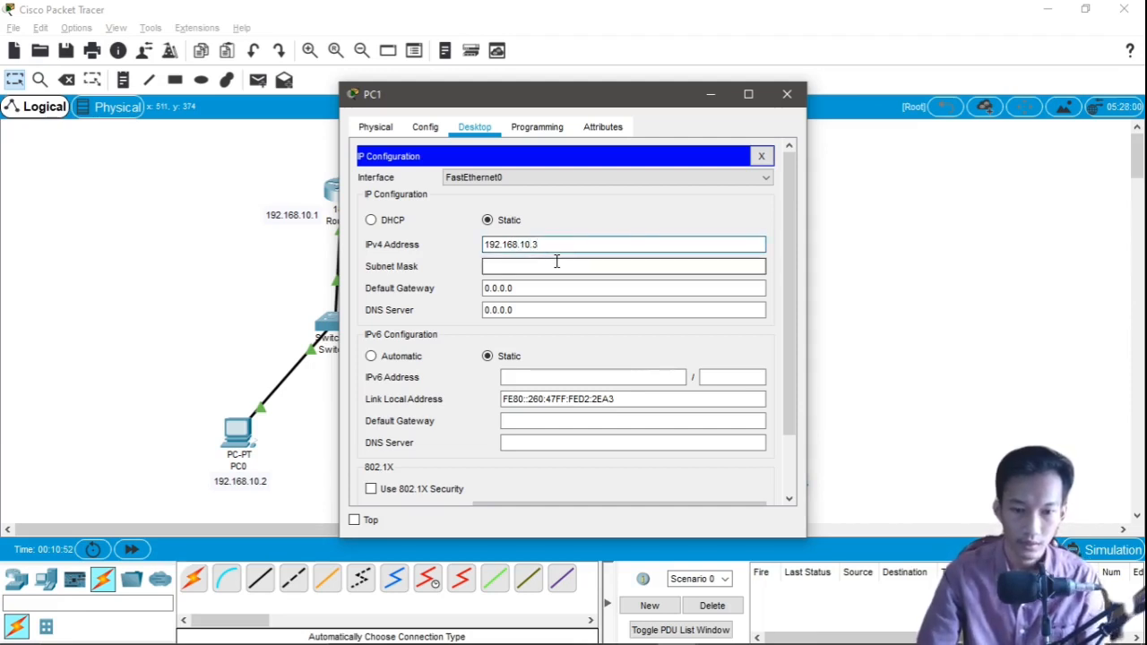
left_click(556, 261)
Set PC1's default gateway to 192.168.10.1 and close the PC1 window
left_click(531, 288)
type("19")
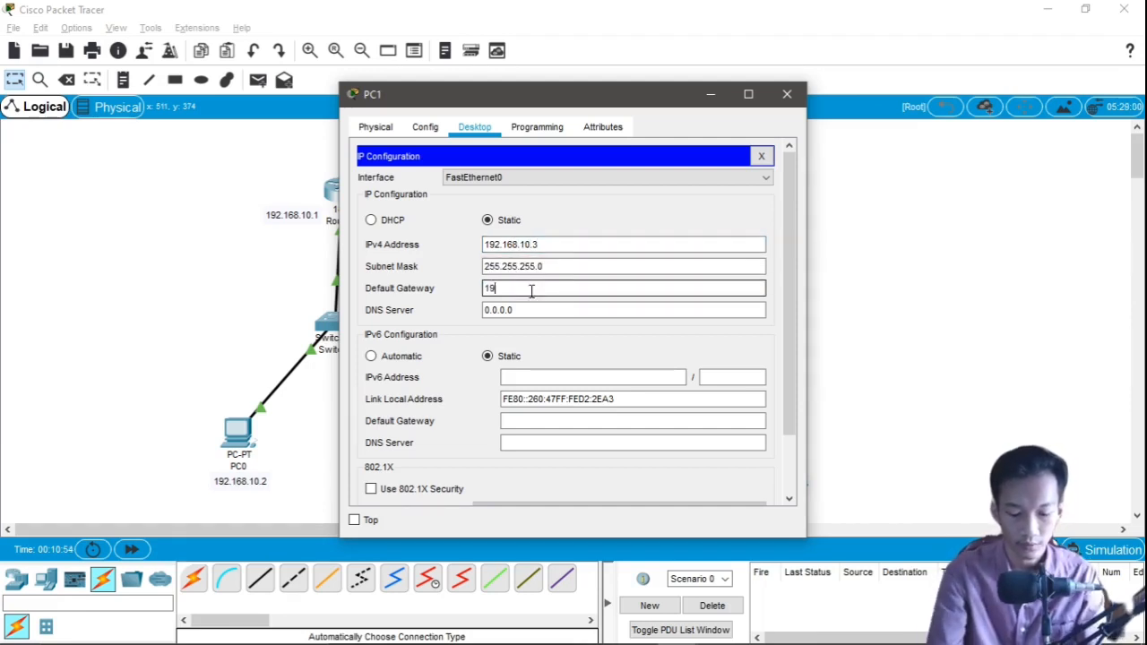
type("2.168.10")
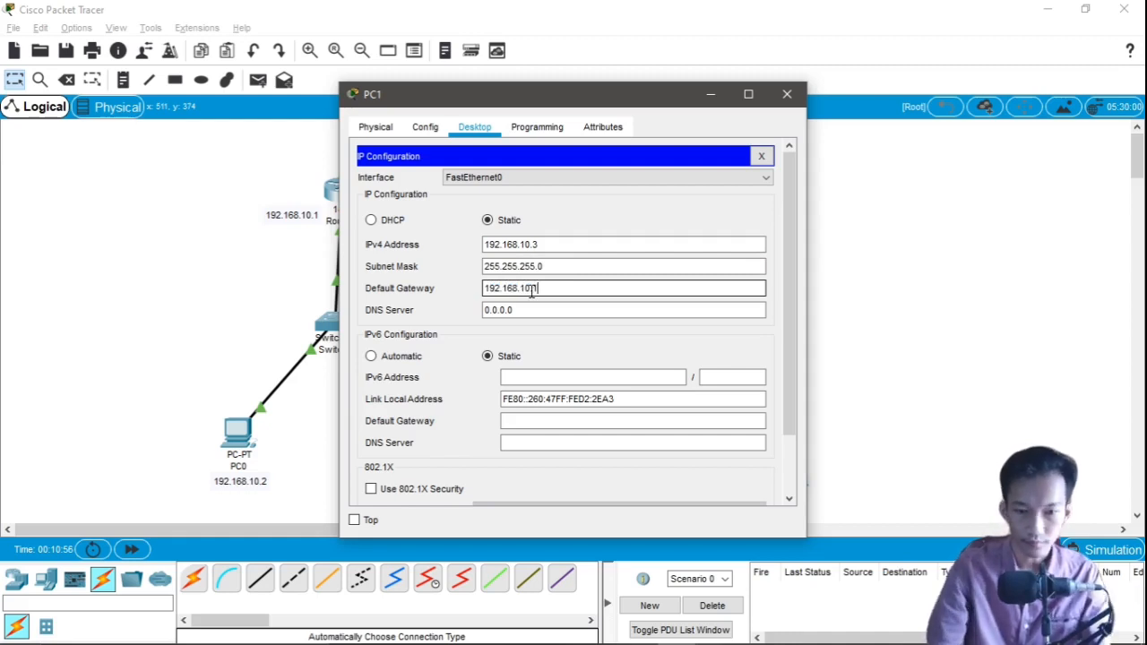
type(".1")
key("Tab")
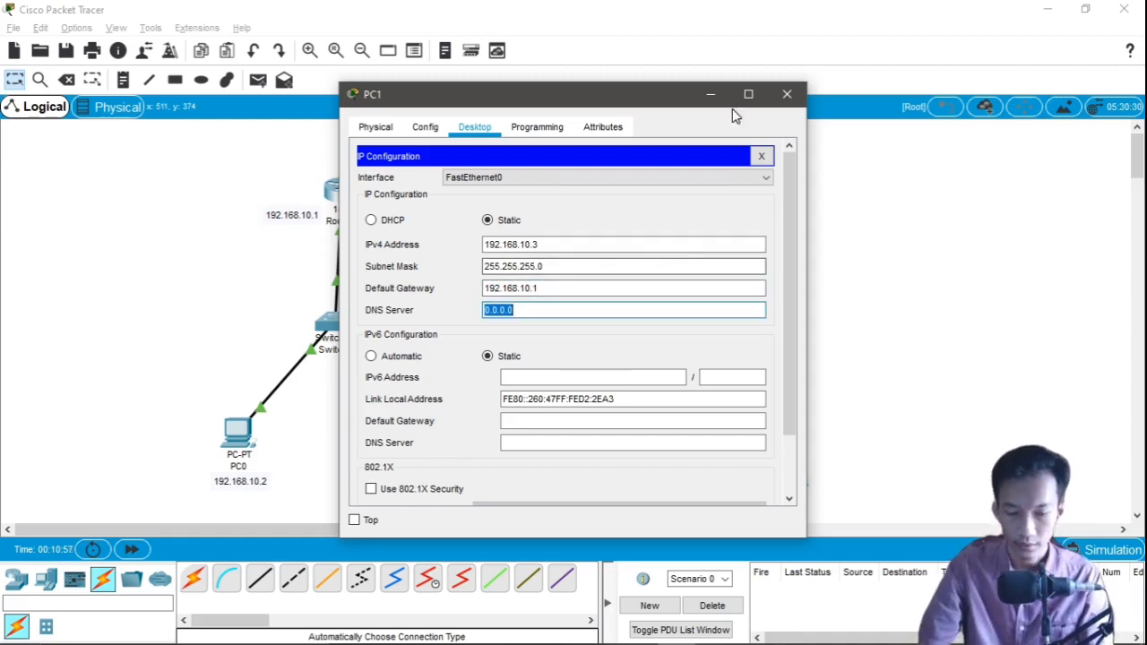
left_click(786, 94)
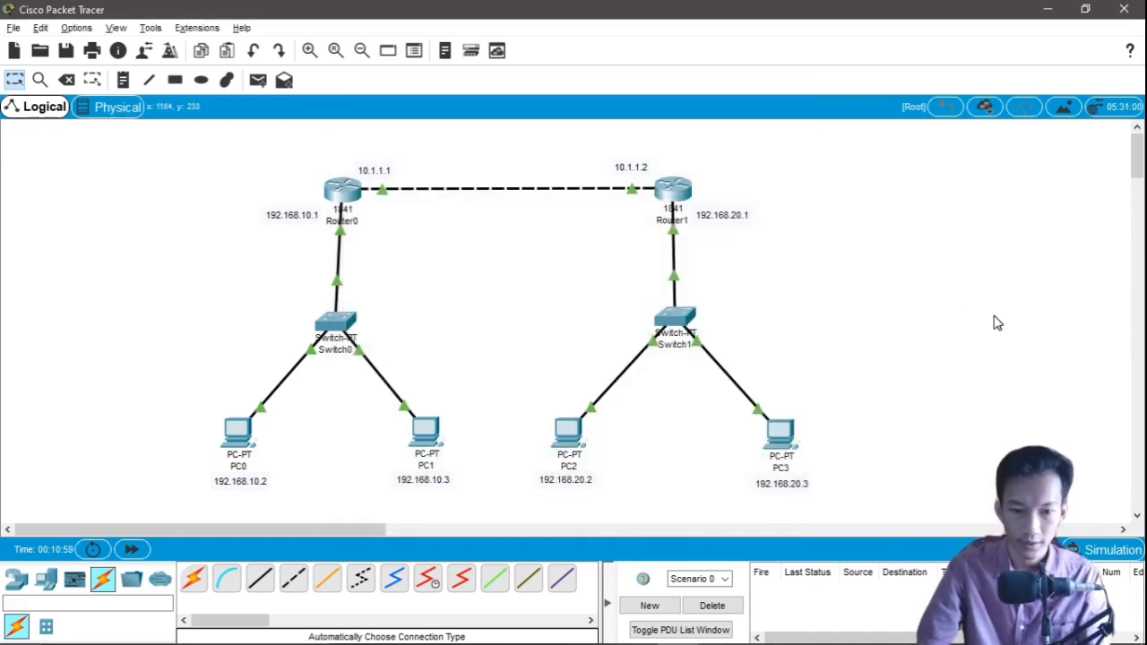
Open PC2's IP configuration and assign the static IPv4 address 192.168.20.2 with subnet mask 255.255.255.0
left_click(564, 438)
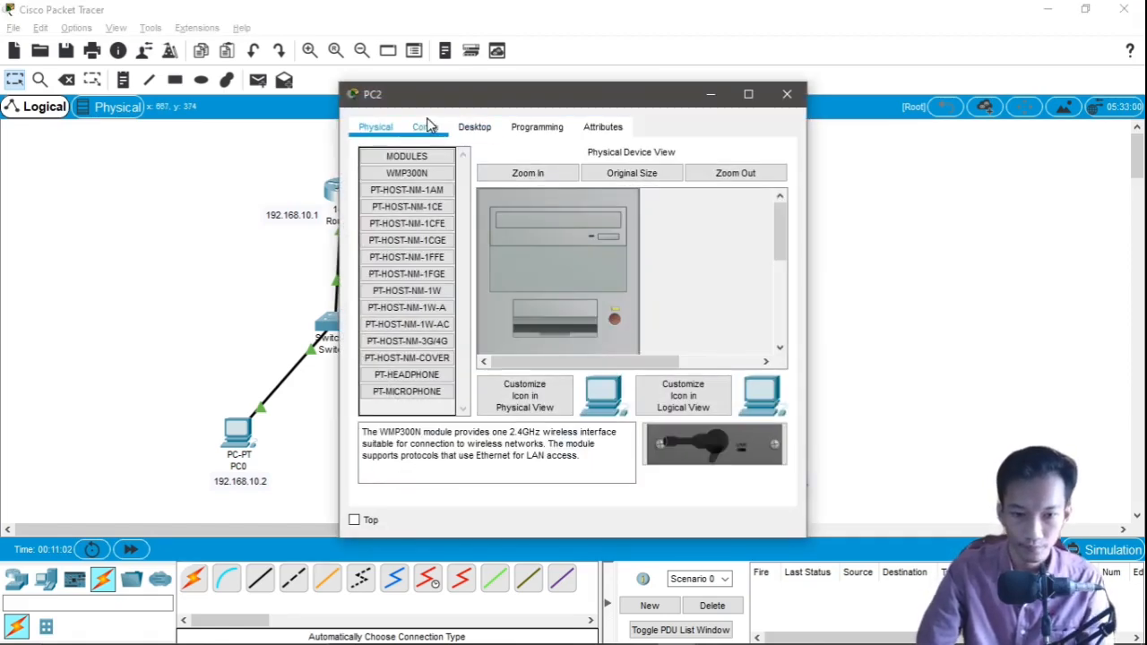
left_click(468, 126)
left_click(404, 215)
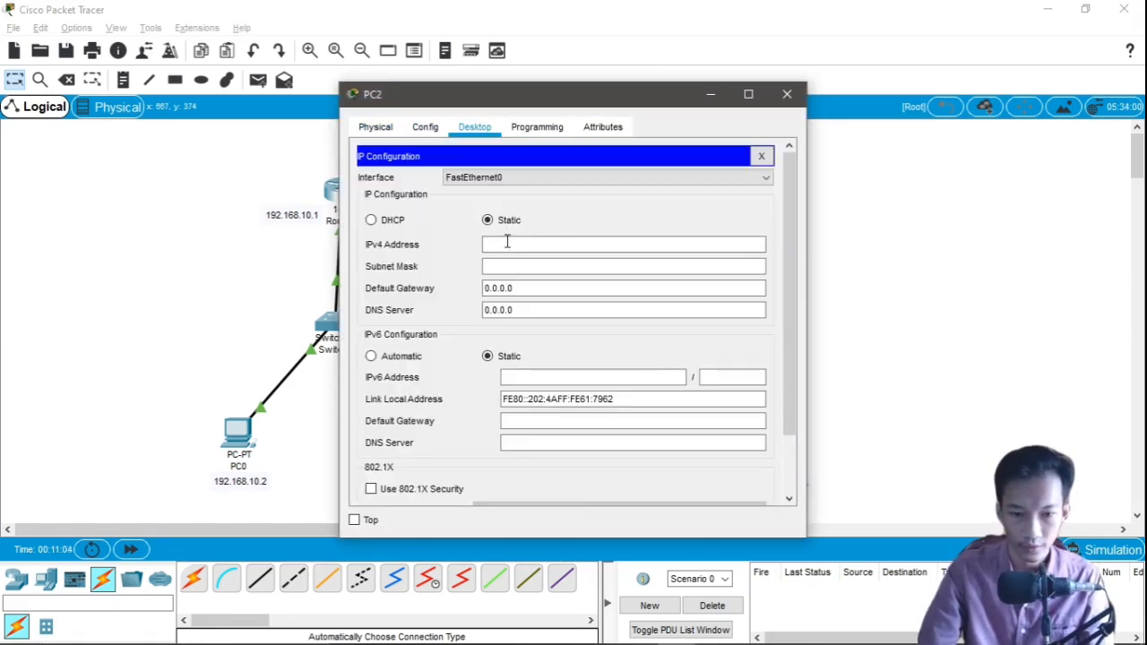
left_click(507, 242)
type("192.1")
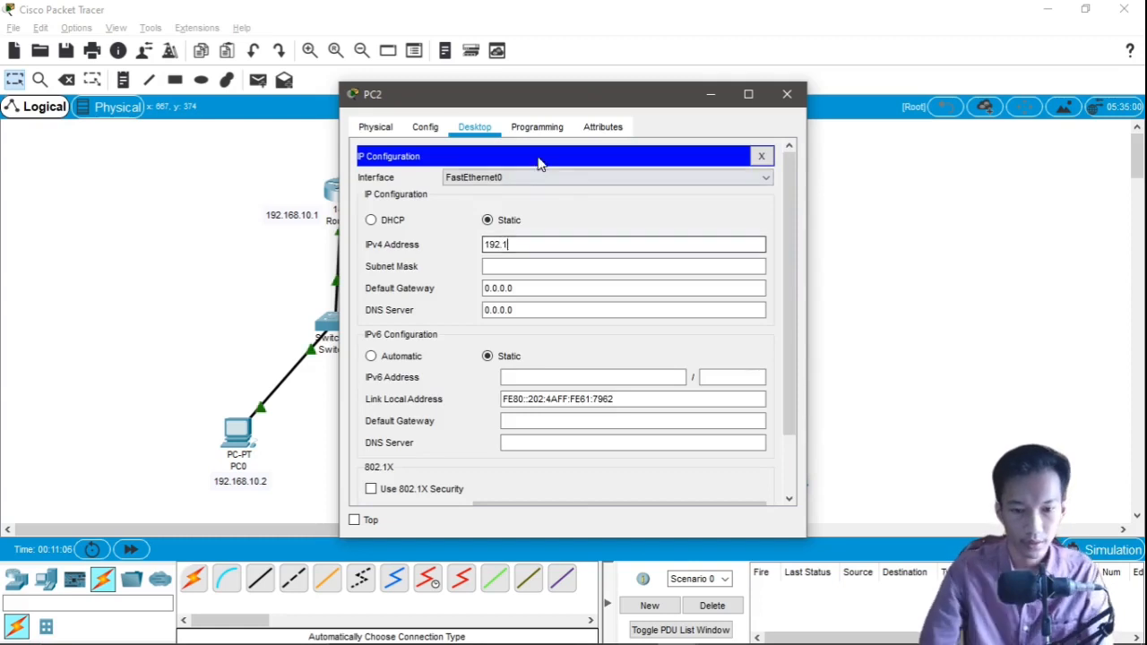
left_click_drag(555, 95, 844, 69)
type(".16")
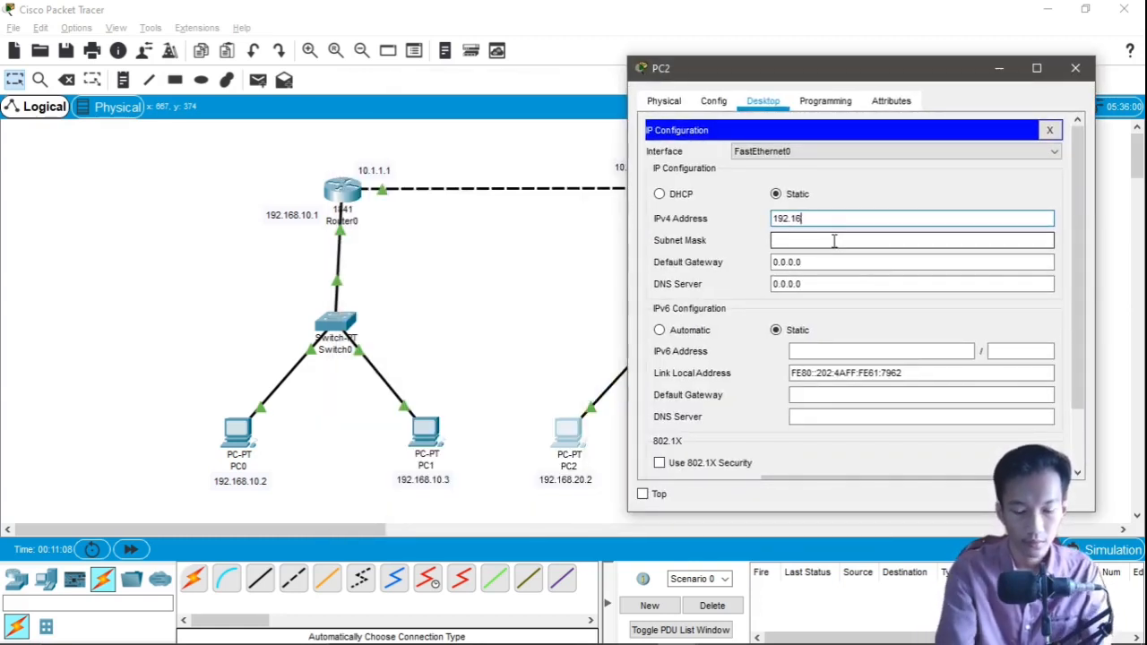
type("8.20.1")
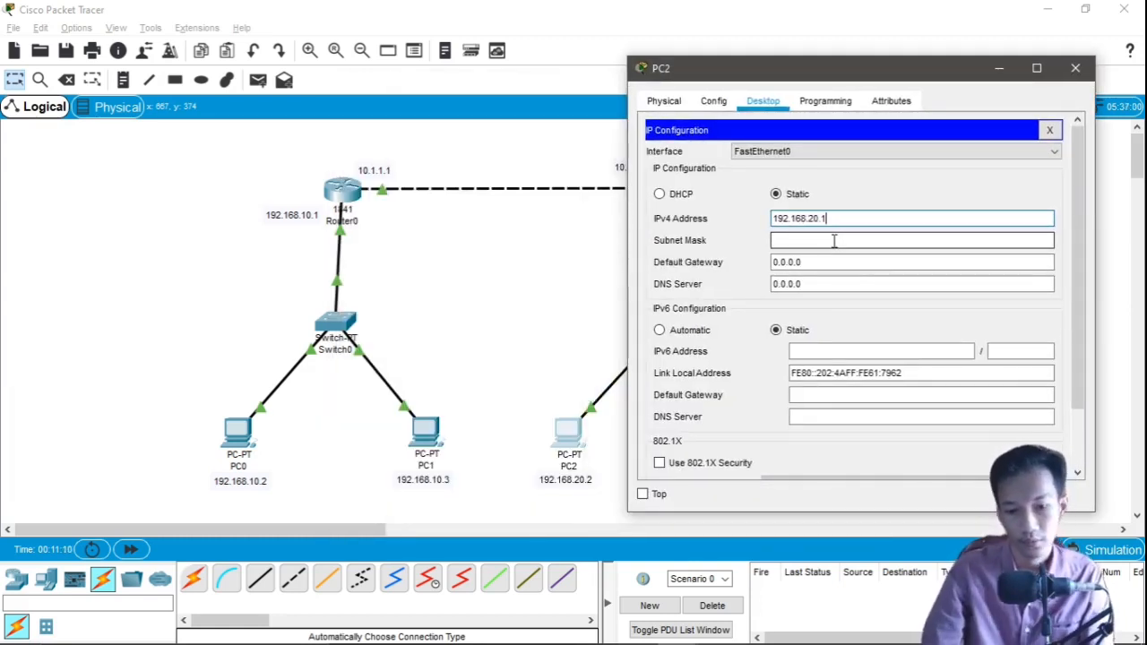
key("BackSpace")
type("2")
left_click(834, 240)
key("Tab")
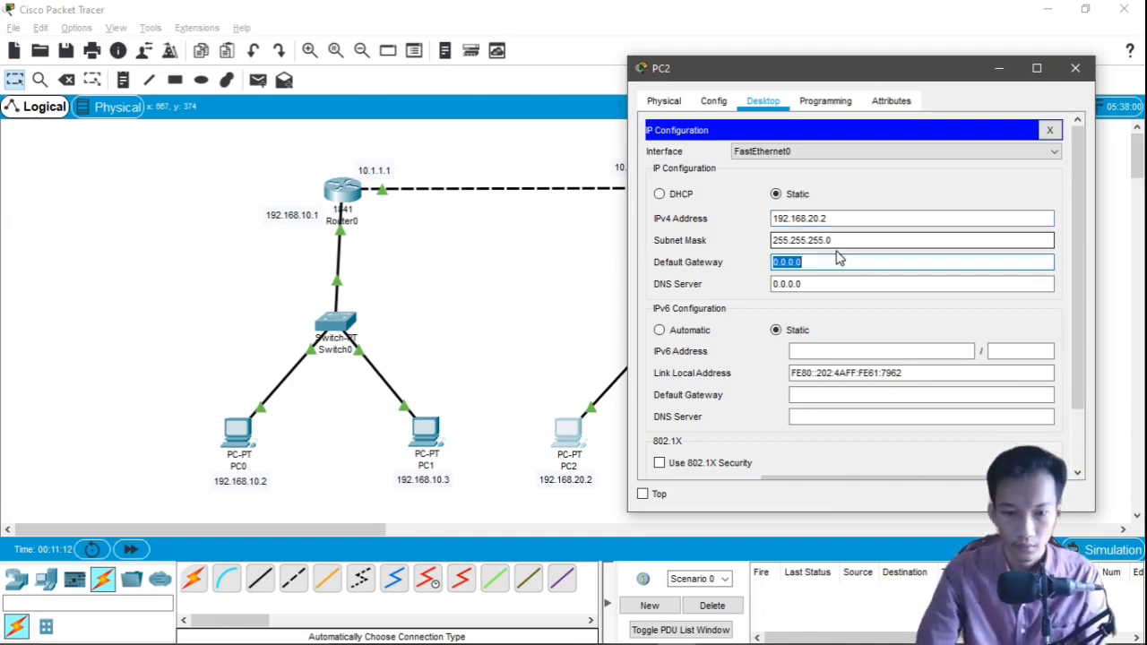
Set PC2's default gateway to Router1's LAN address 192.168.20.1 and close the PC2 window
left_click_drag(737, 77, 829, 96)
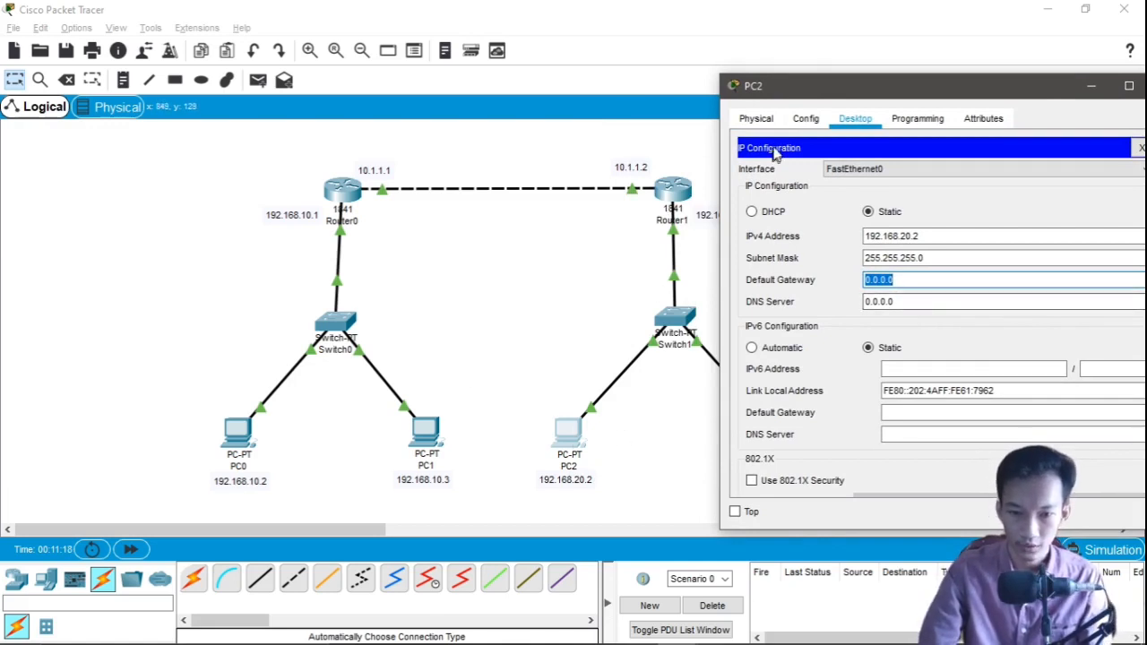
left_click_drag(800, 96, 829, 83)
type("192.168.20")
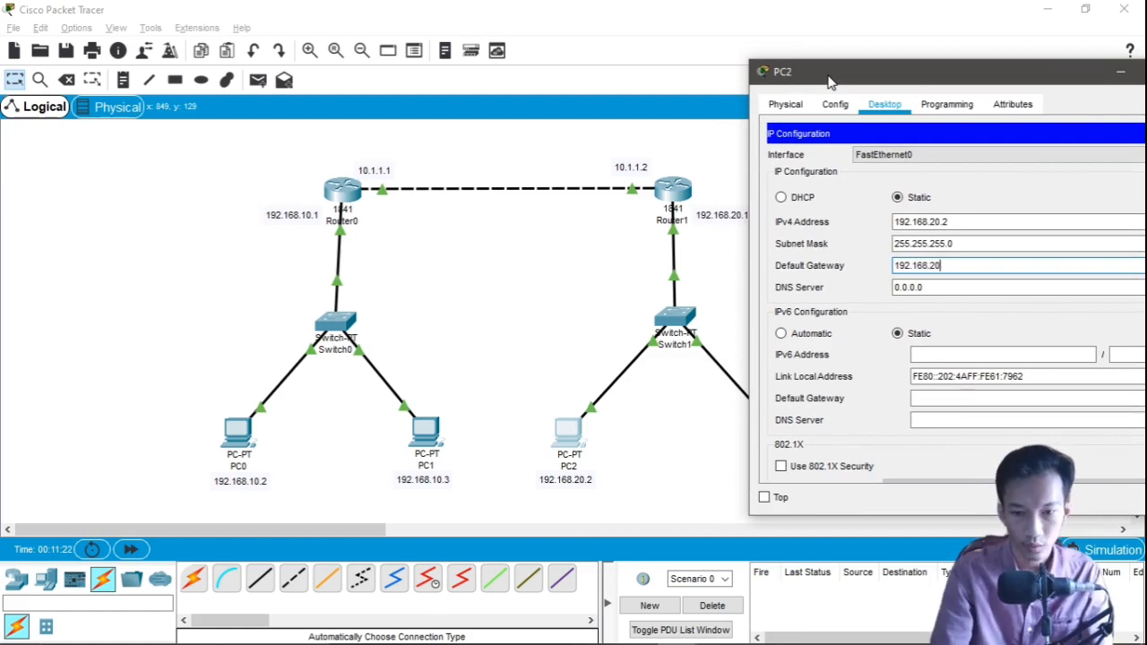
type(".1")
key("Tab")
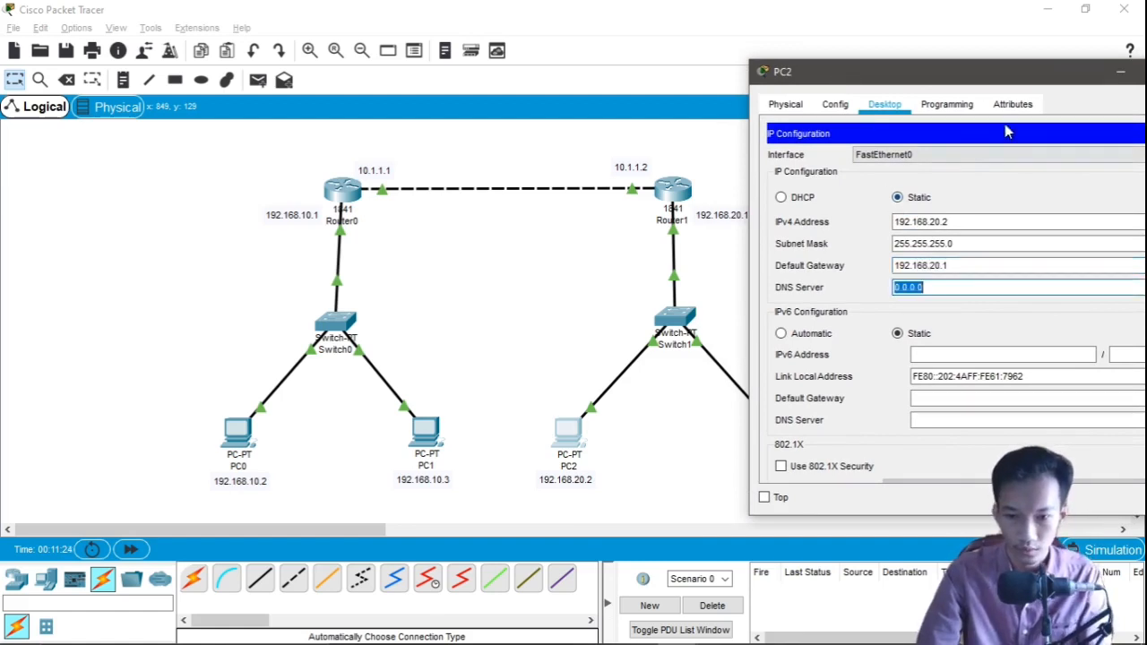
left_click_drag(1045, 79, 853, 56)
left_click(1005, 54)
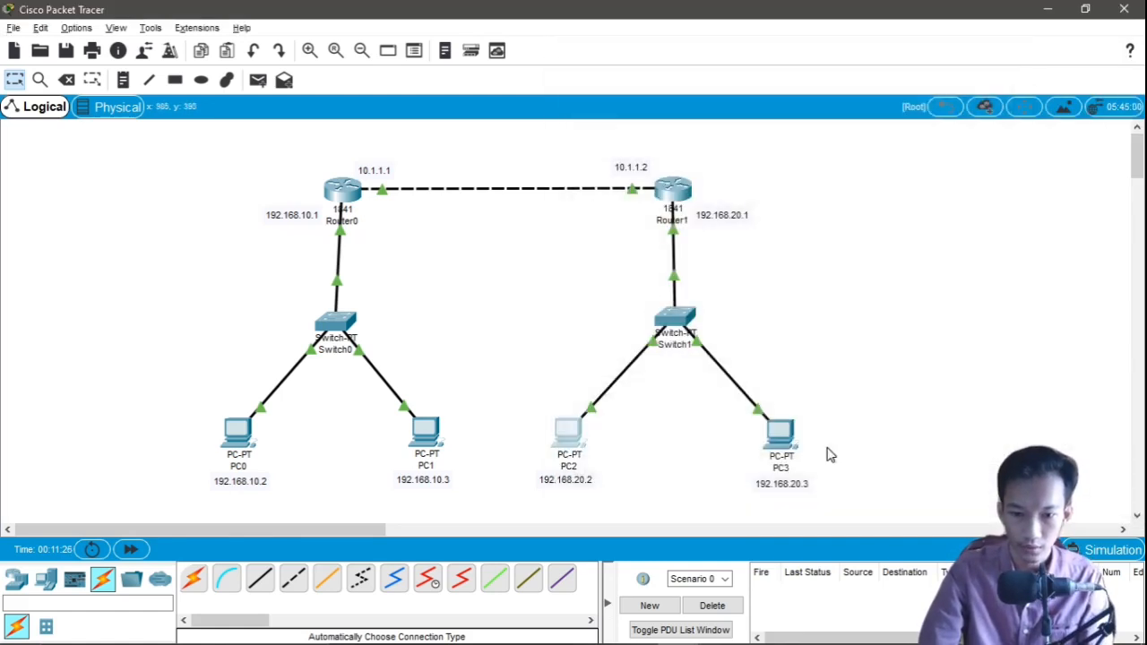
Open PC3's IP configuration and assign the static IPv4 address 192.168.20.3 with subnet mask 255.255.255.0
left_click(776, 435)
left_click_drag(591, 89, 403, 73)
left_click(308, 105)
left_click(242, 167)
left_click(358, 222)
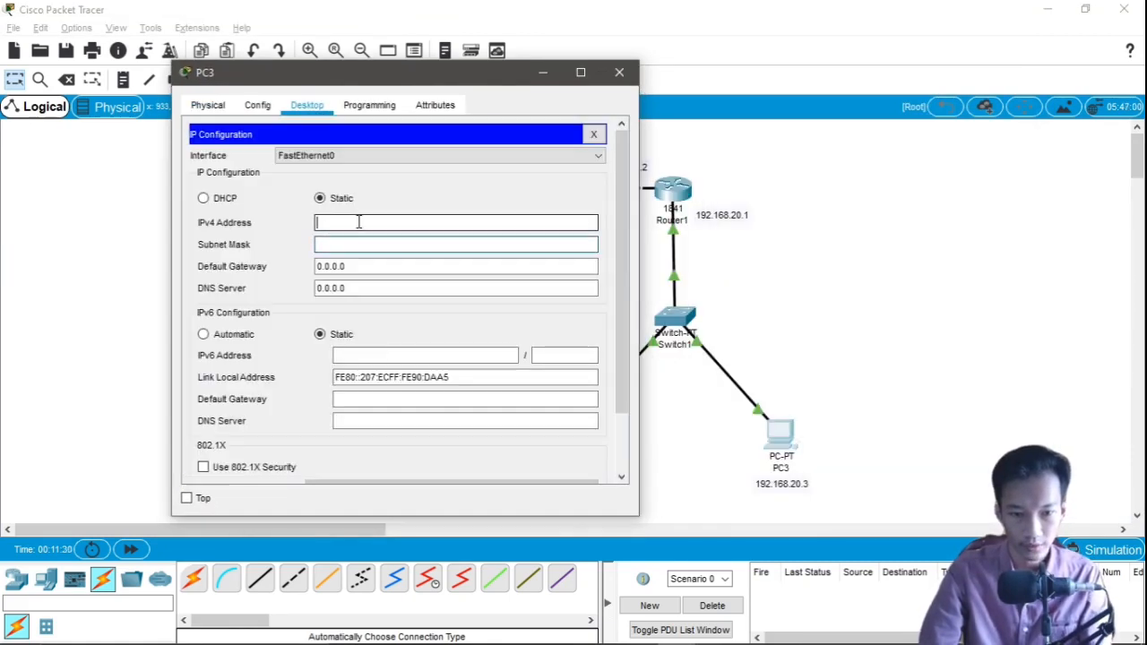
type("192.168.20")
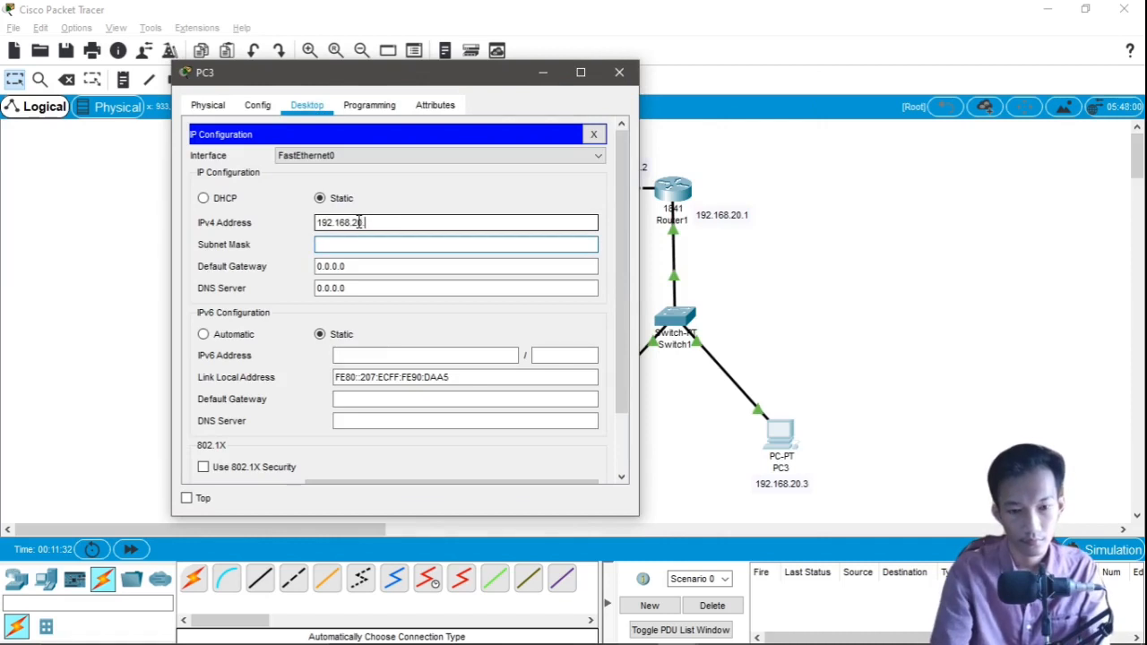
type(".3")
key("Tab")
Set PC3's default gateway to 192.168.20.1 and close the PC3 window
key("Tab")
type("1")
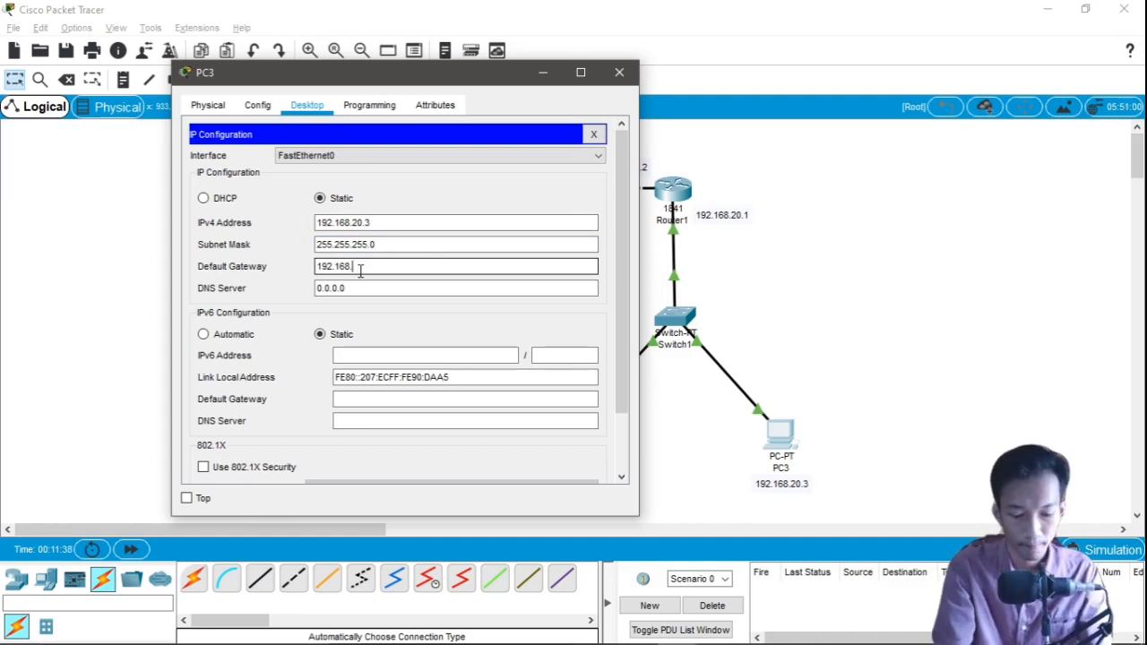
type("20.1")
key("Tab")
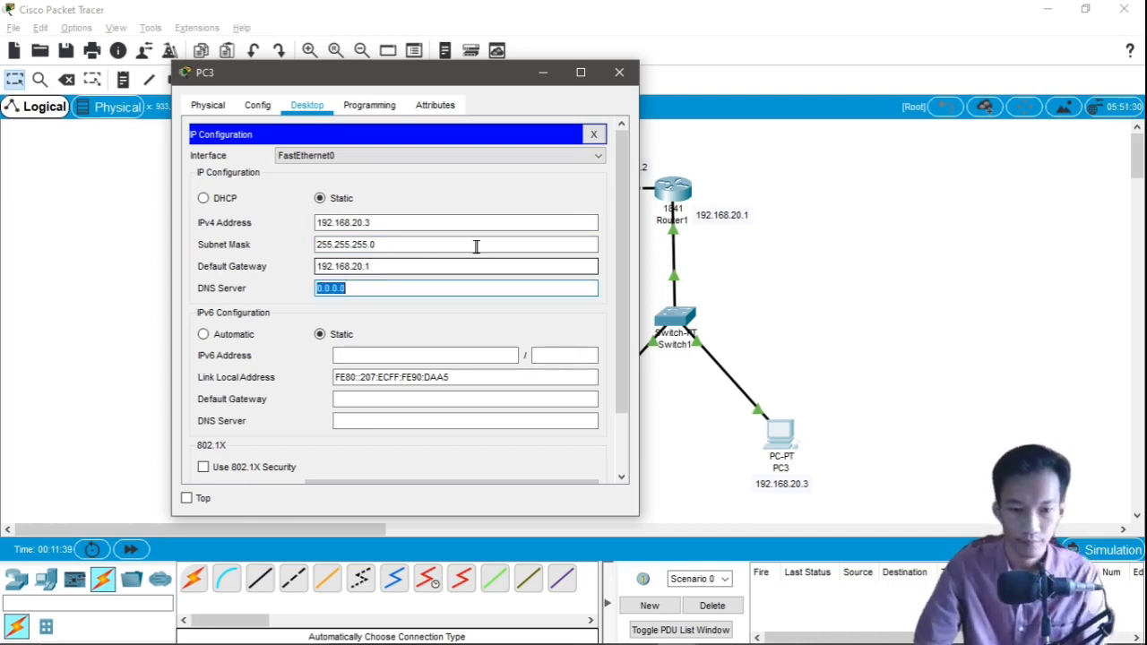
left_click(619, 72)
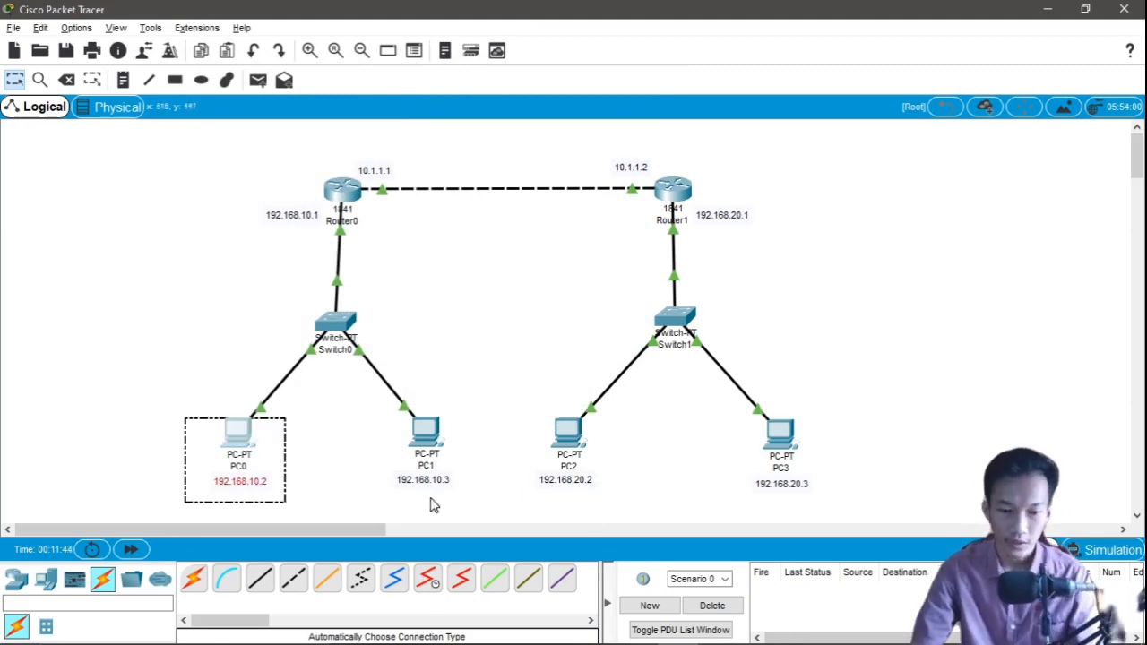
Open PC0's Command Prompt and ping PC1 at 192.168.10.3 to test connectivity within the Switch0 network
left_click(240, 435)
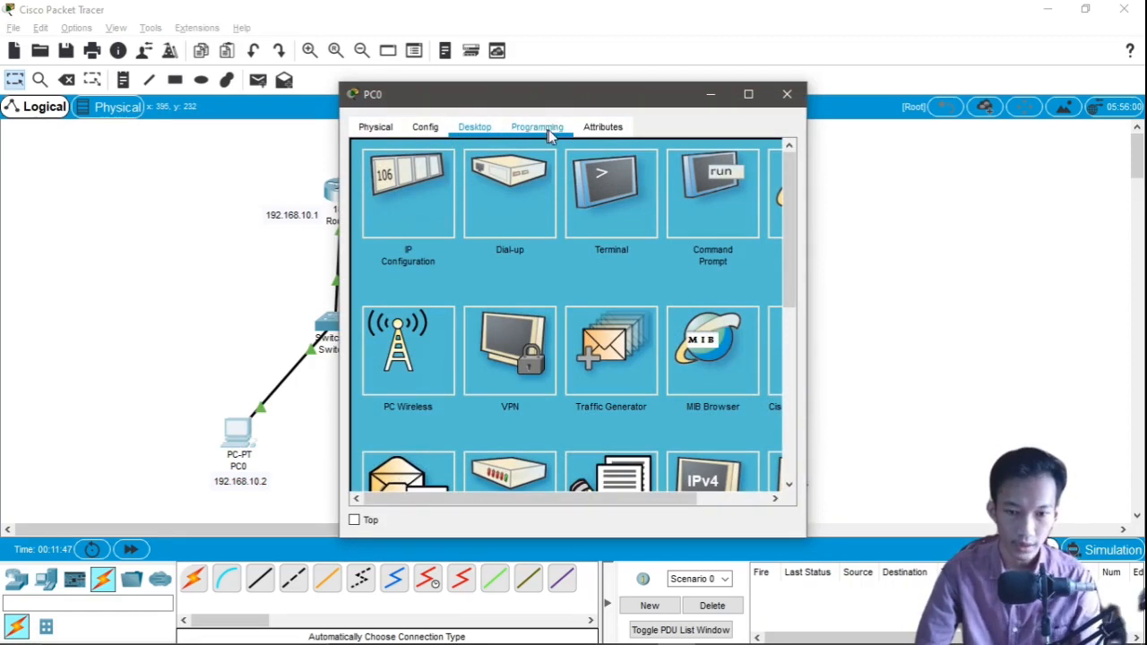
left_click(708, 192)
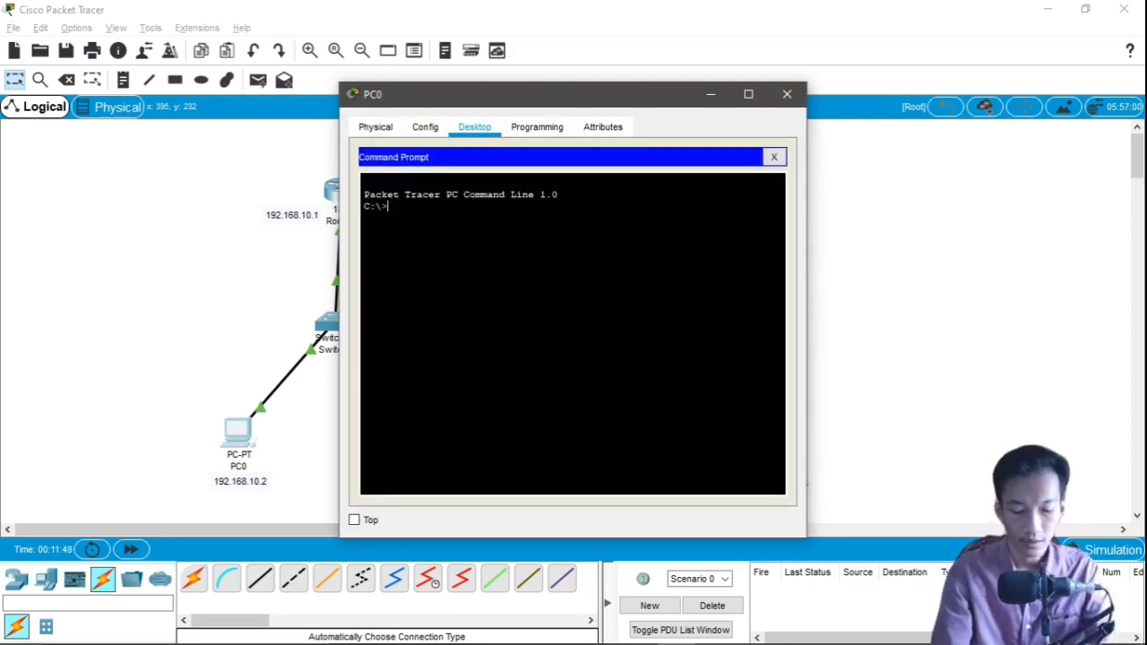
type("ping")
left_click_drag(455, 108, 646, 126)
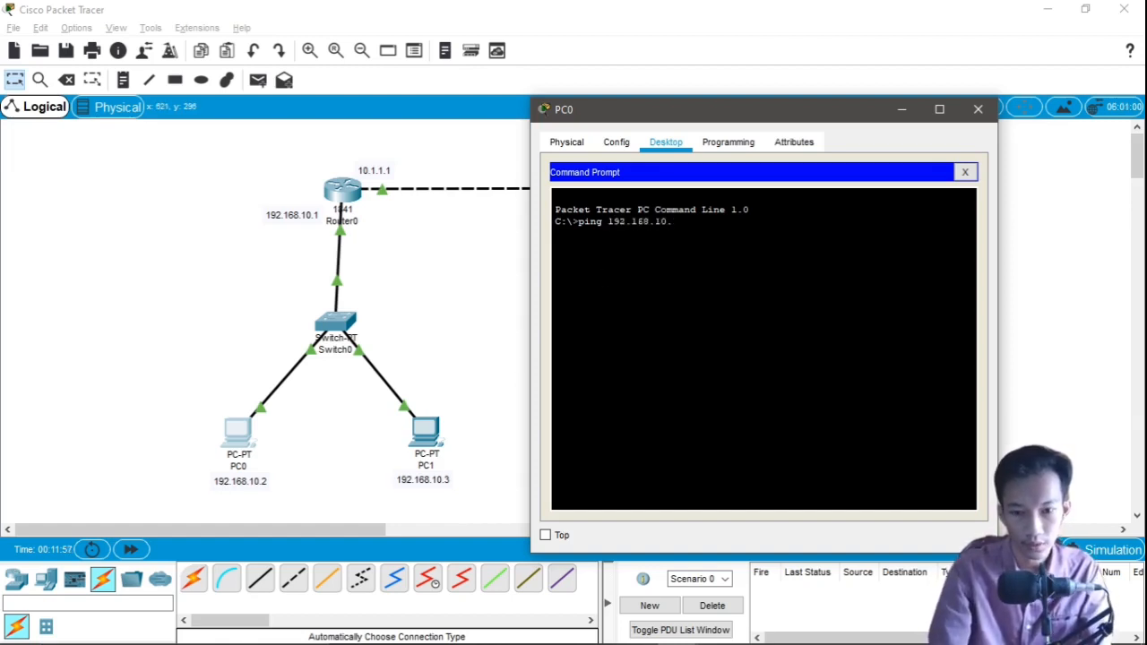
key("Return")
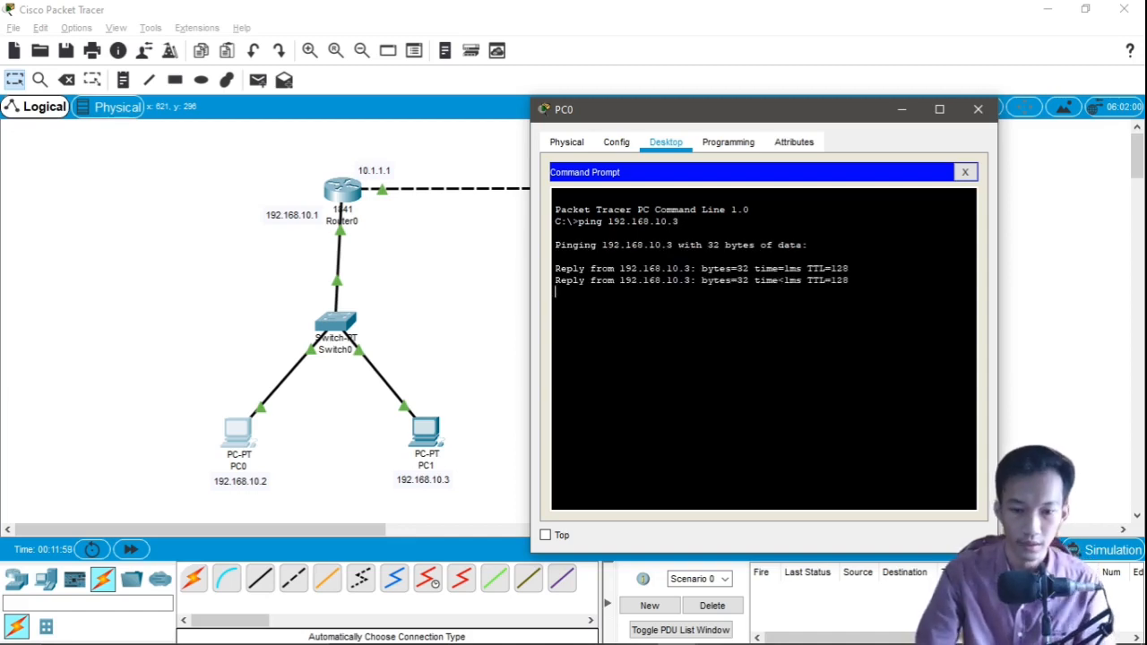
left_click_drag(561, 269, 789, 269)
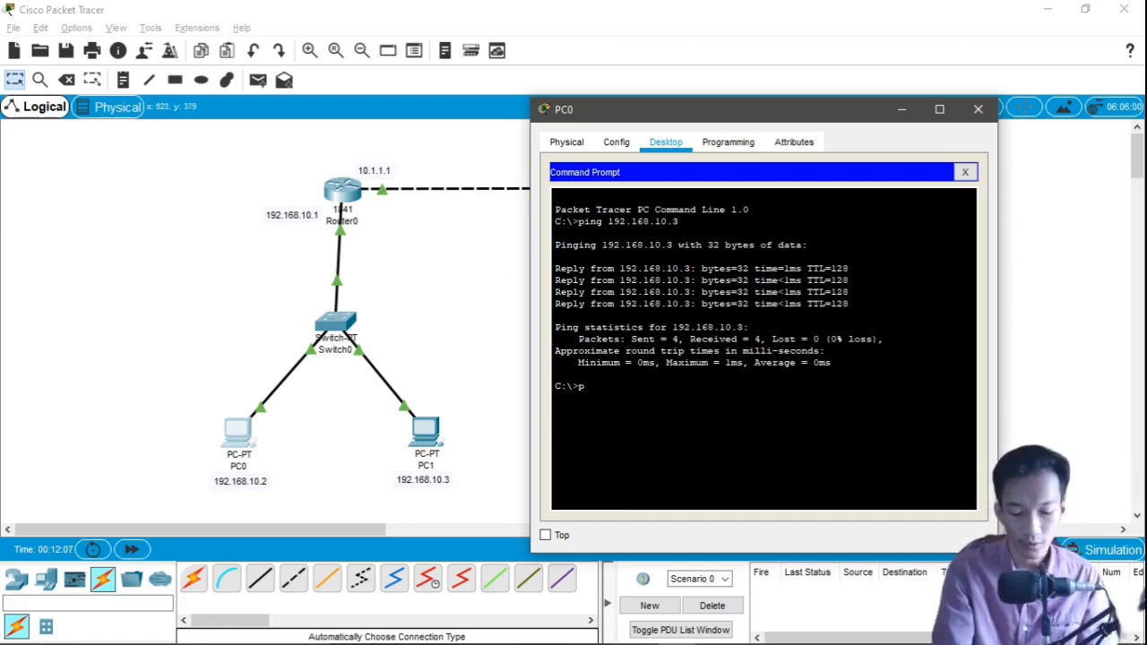
From PC0's Command Prompt, ping PC3 at 192.168.20.3 to test connectivity between the two LANs
left_click_drag(708, 116, 389, 108)
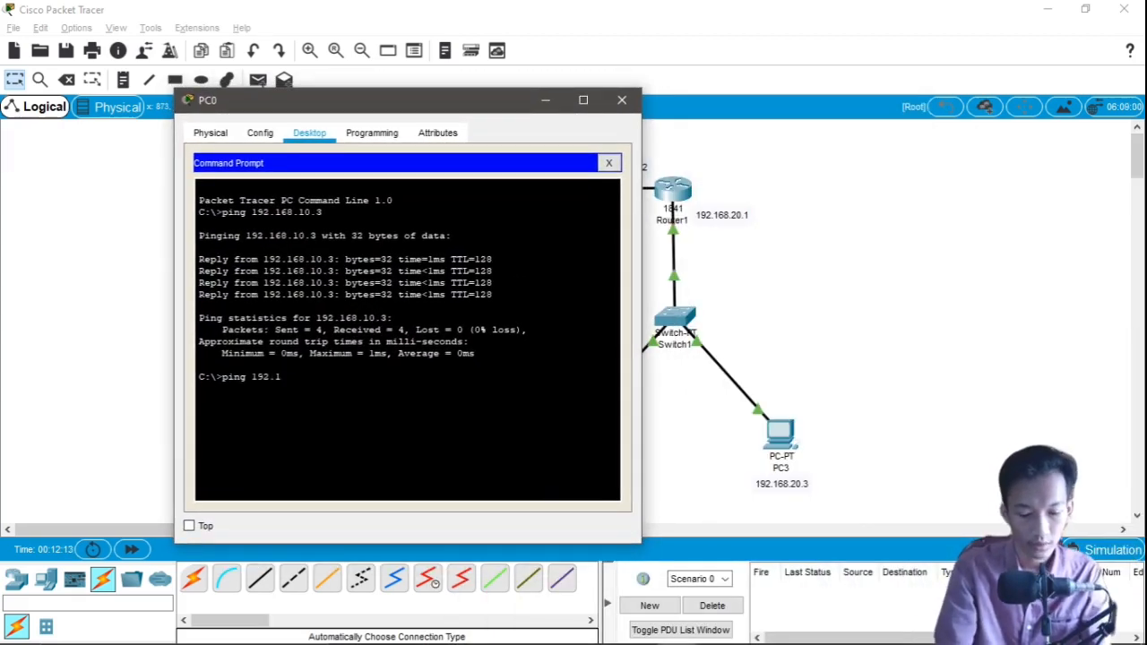
type("0.3")
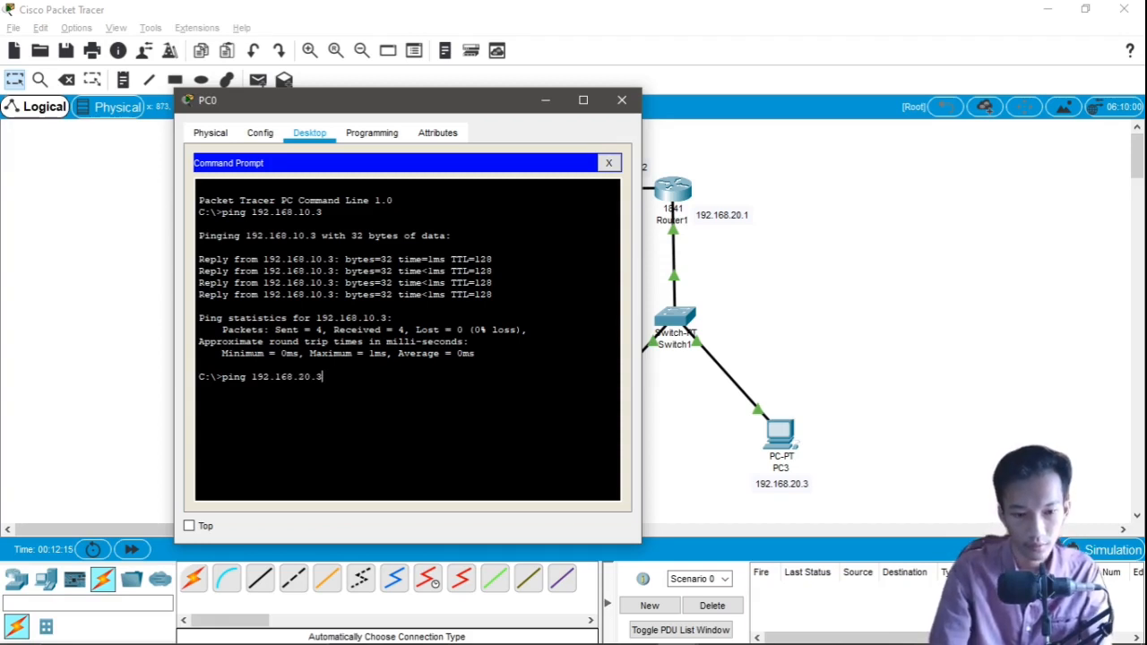
key("Return")
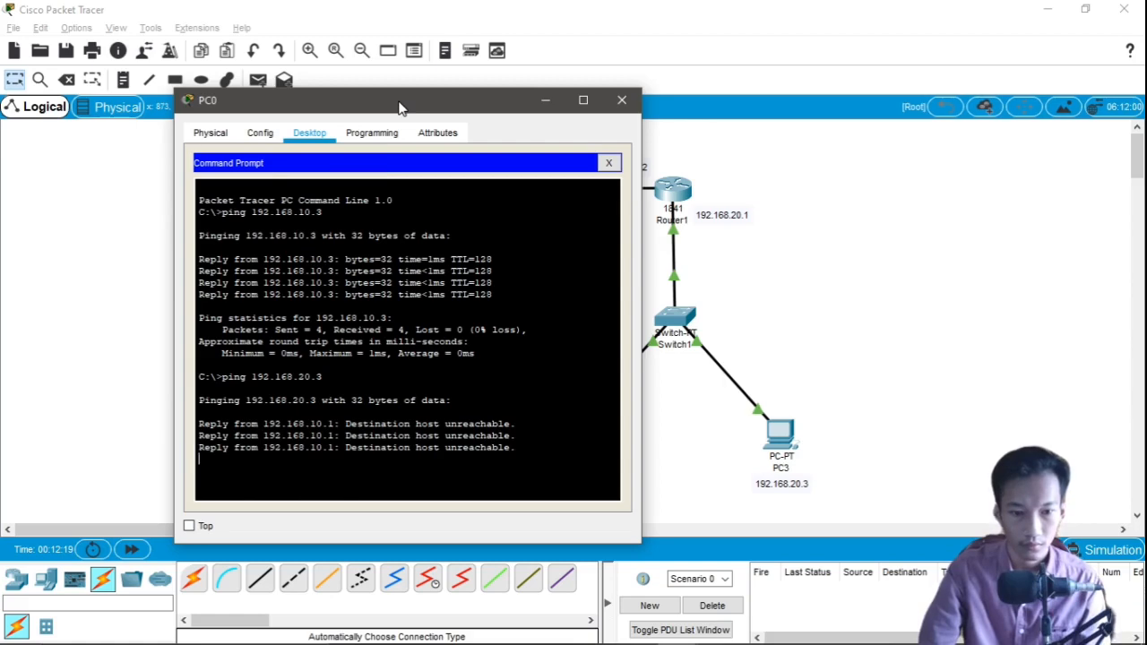
left_click_drag(400, 106, 694, 88)
left_click_drag(645, 382, 810, 417)
left_click(809, 416)
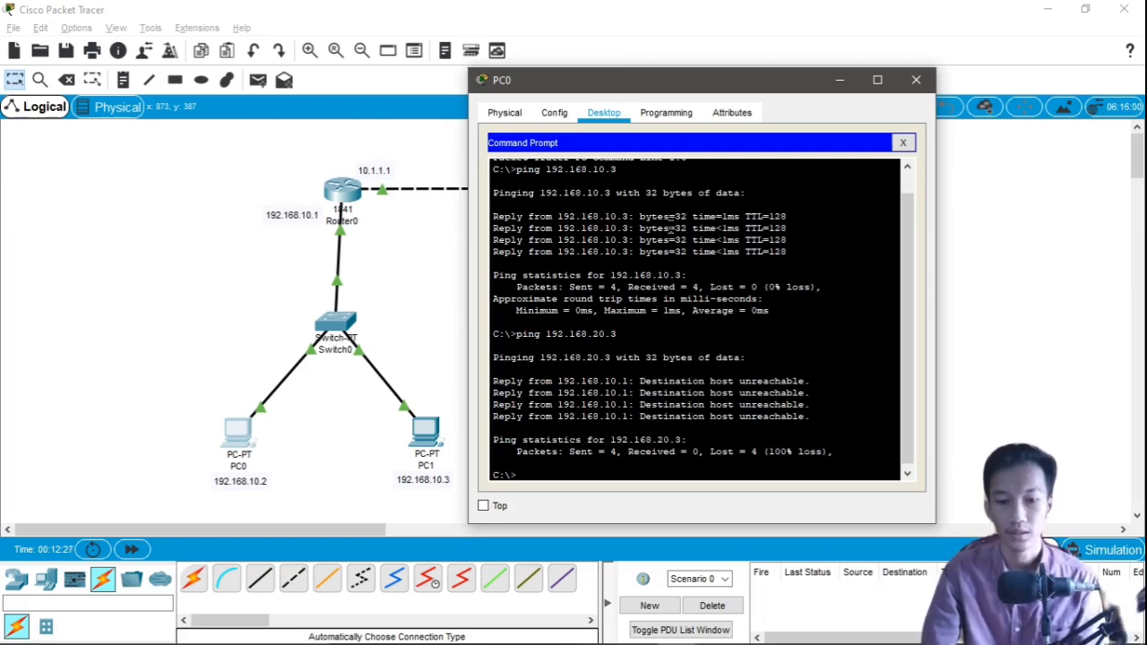
left_click_drag(671, 90, 735, 76)
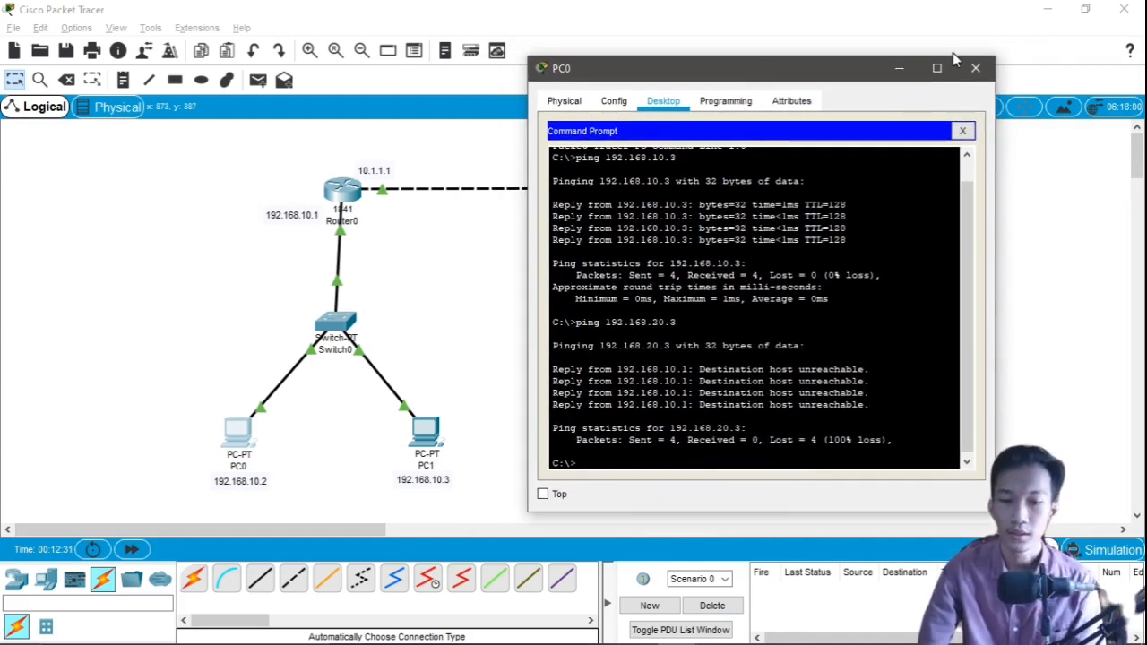
Examine the addresses of both LANs and the routers linking them in the topology, and close the PC0 window
left_click_drag(166, 392, 185, 408)
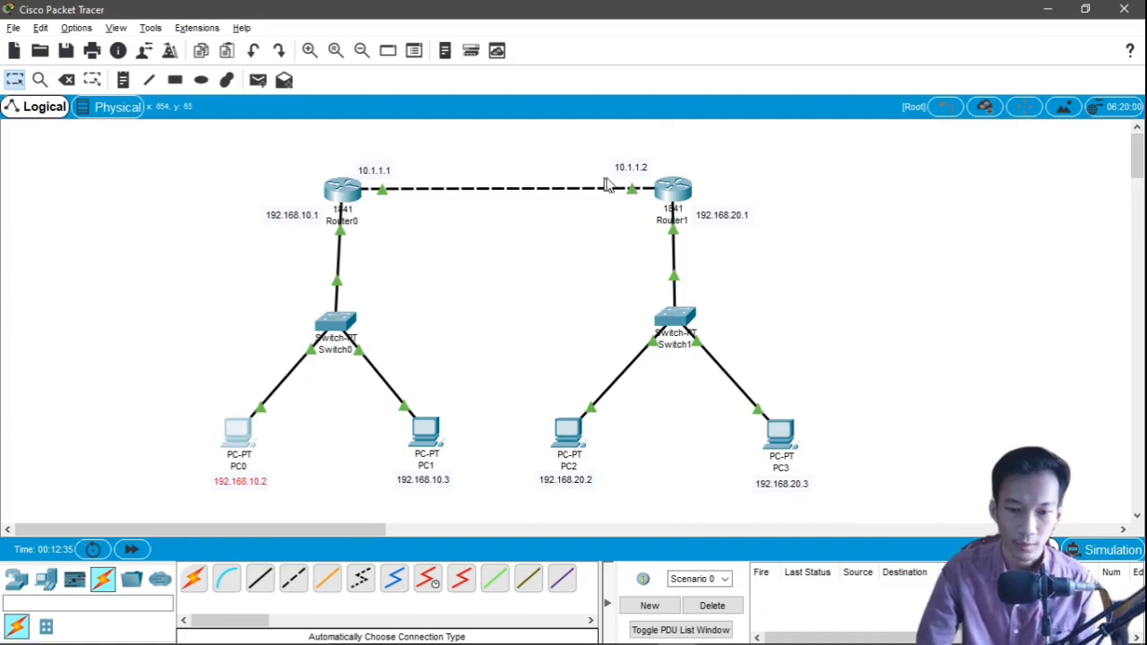
left_click_drag(724, 510, 901, 402)
left_click_drag(513, 497, 618, 391)
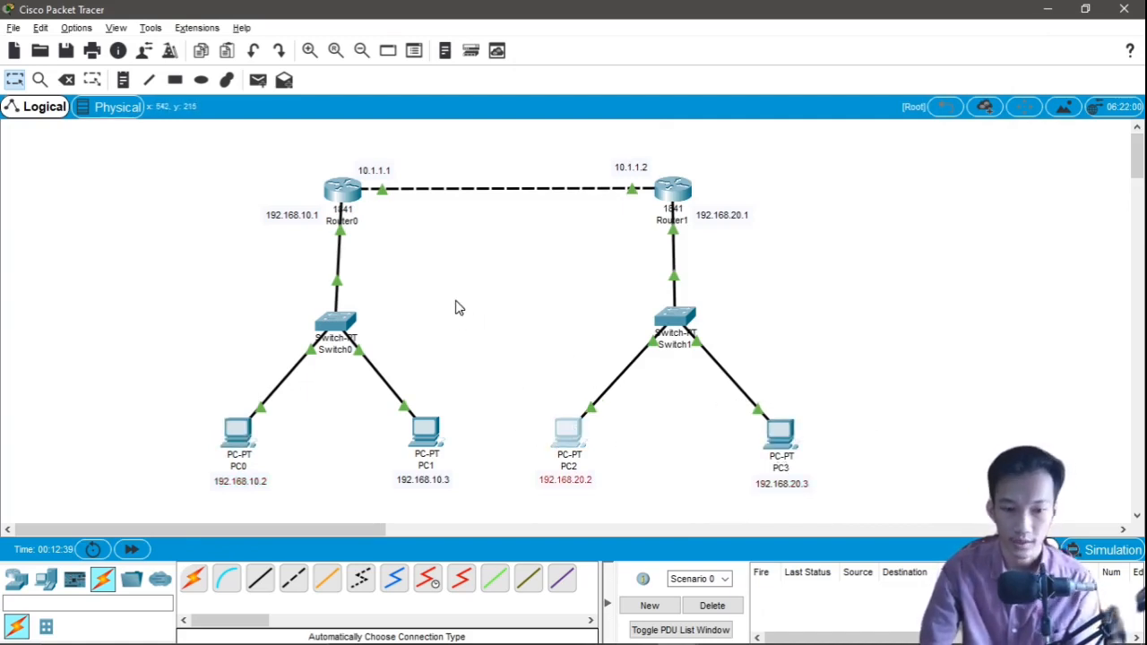
left_click_drag(297, 166, 399, 206)
left_click(439, 262)
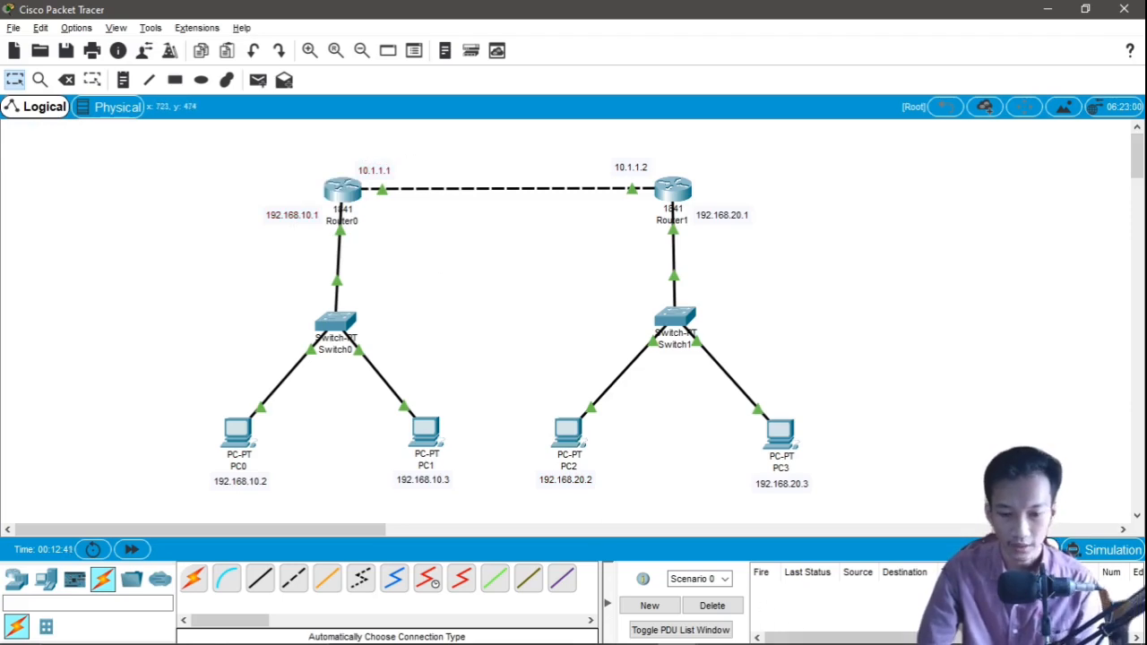
key("alt+Tab")
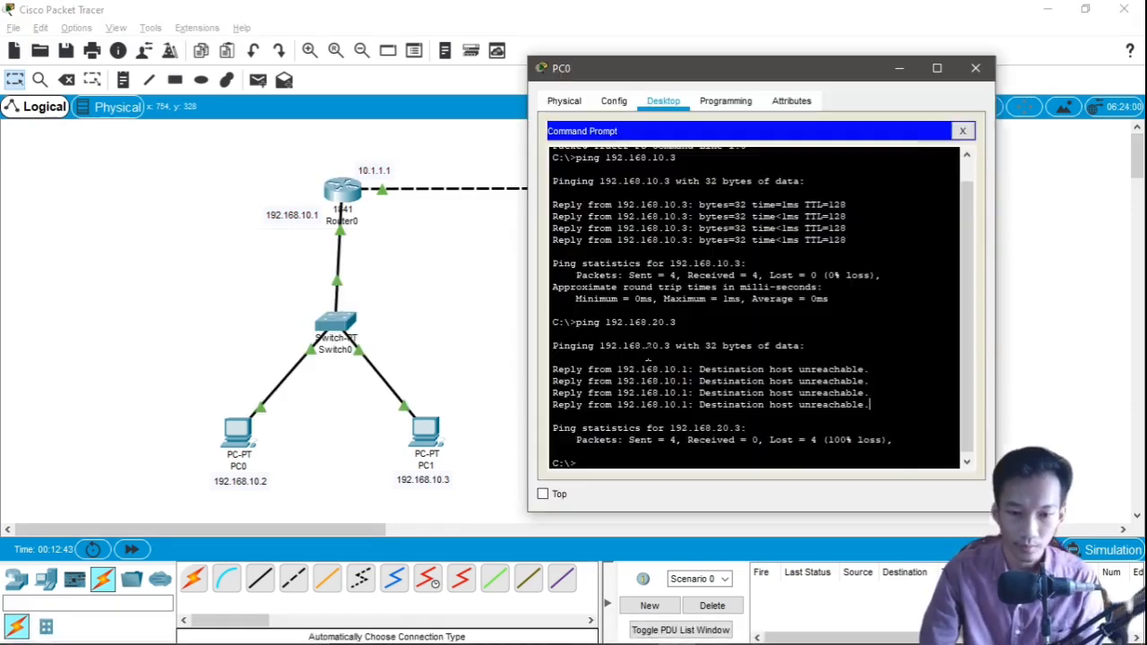
left_click(990, 70)
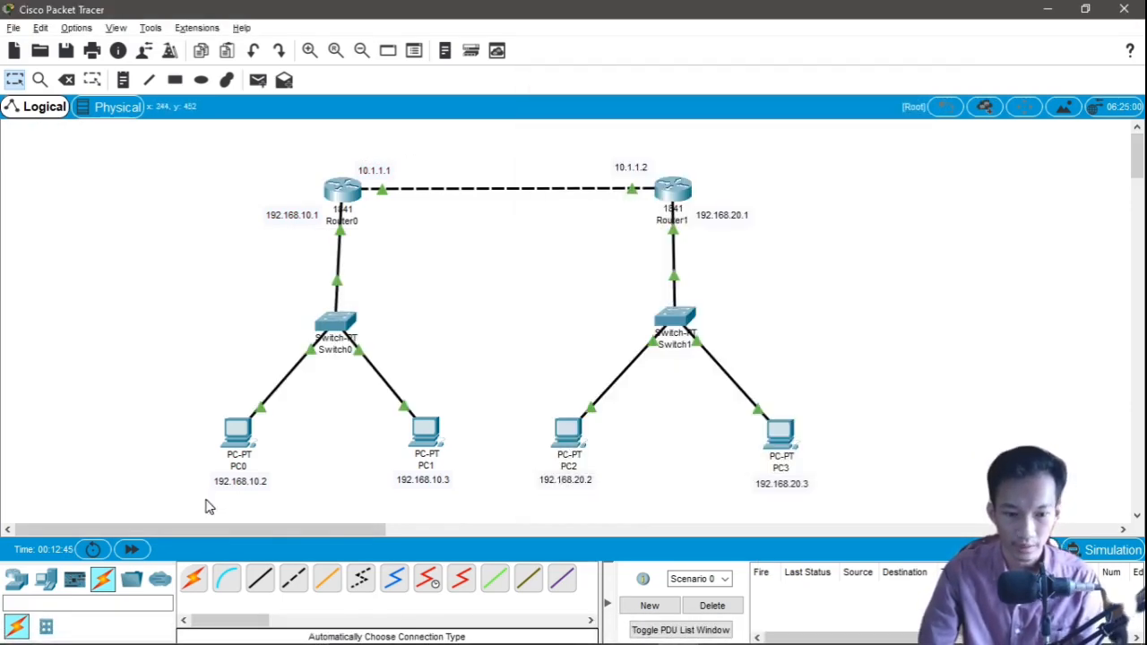
left_click_drag(206, 498, 467, 389)
left_click_drag(504, 518, 896, 395)
left_click(878, 361)
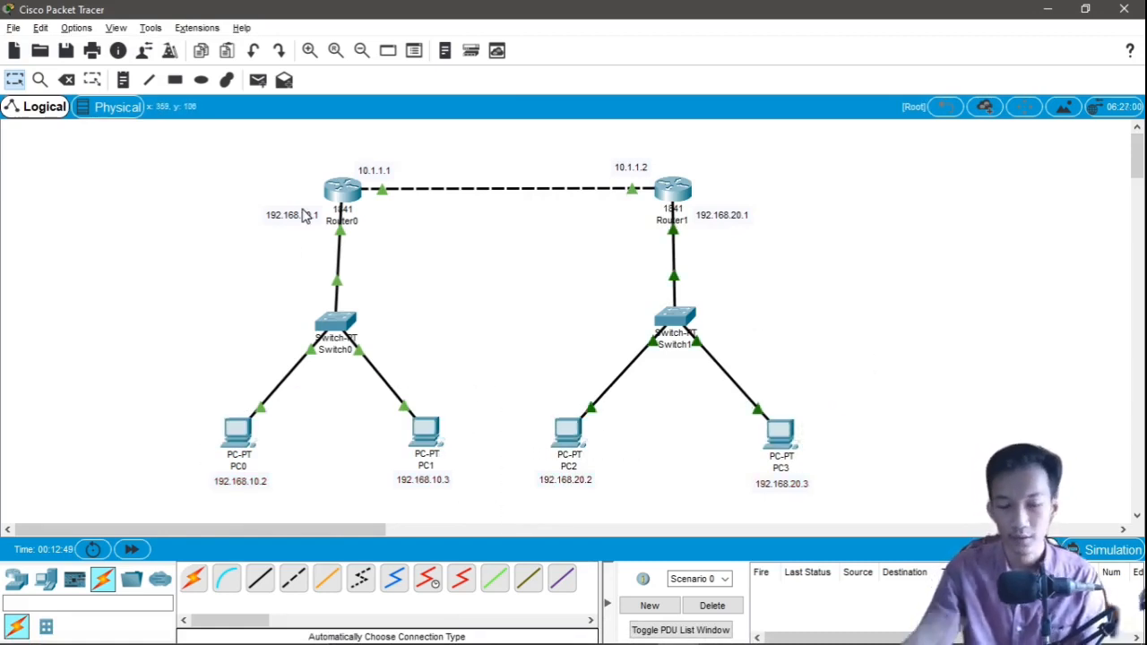
In Router0's CLI, add the static route "ip route 192.168.20.0 255.255.255.0 10.1.1.2" and close the router window
left_click(342, 190)
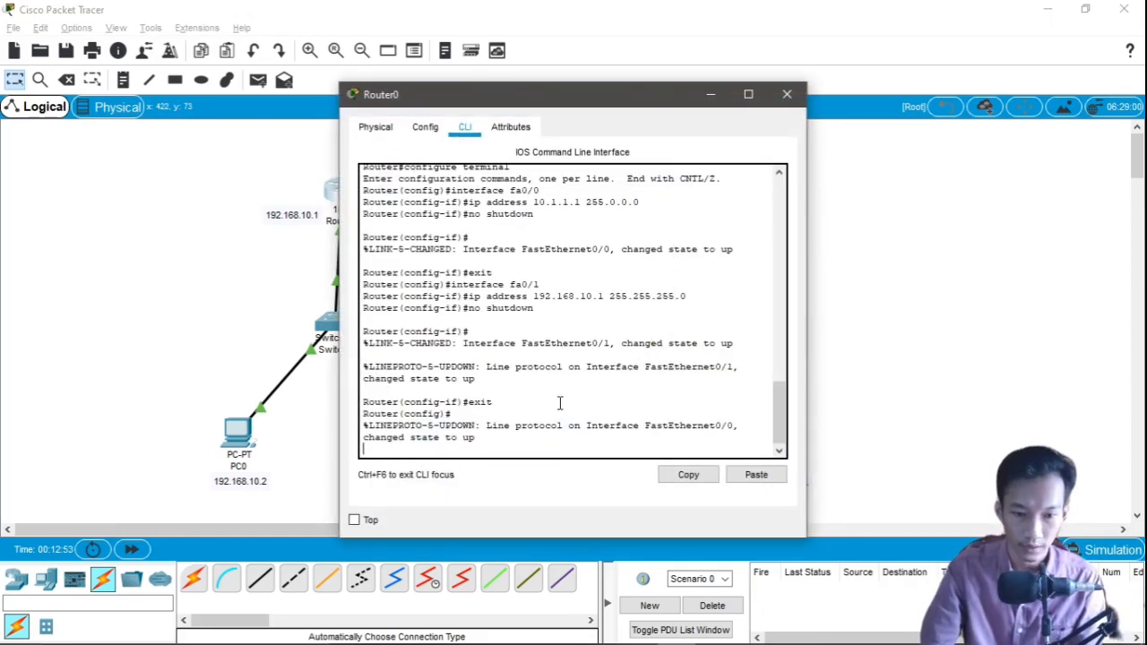
key("Return")
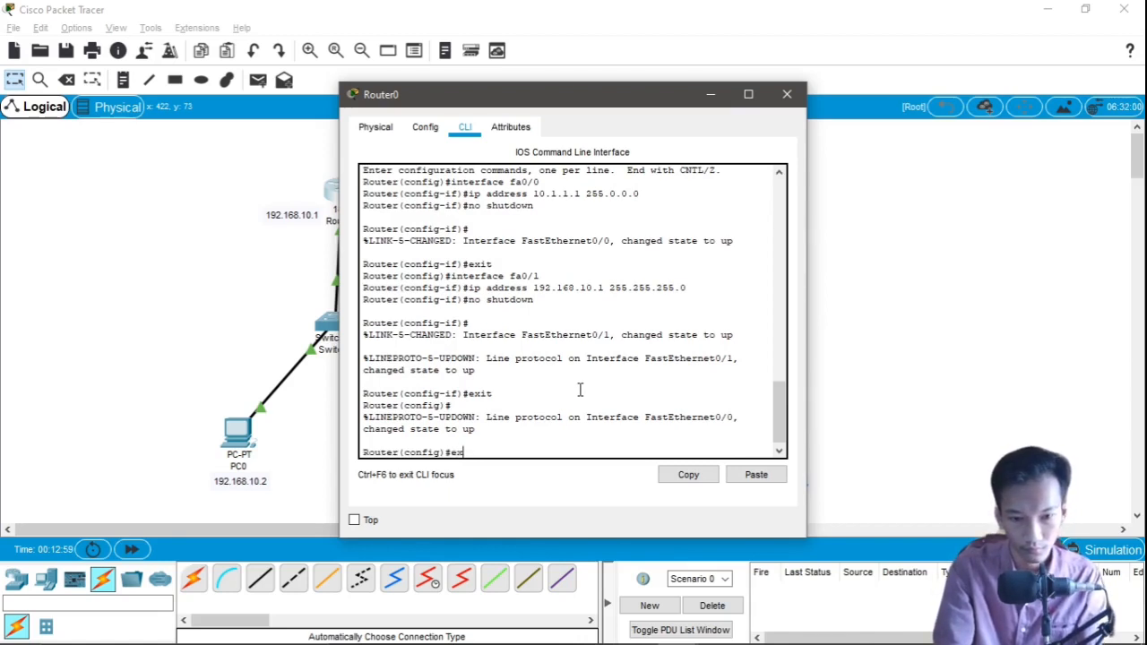
key("BackSpace")
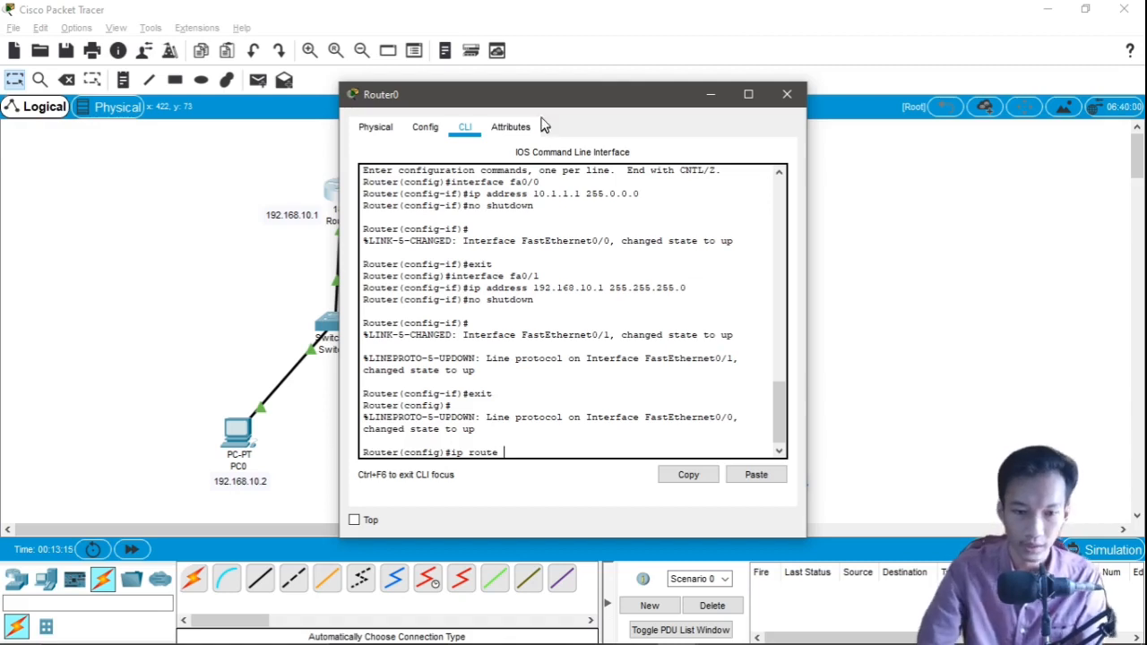
left_click_drag(541, 98, 472, 242)
left_click_drag(636, 252, 401, 103)
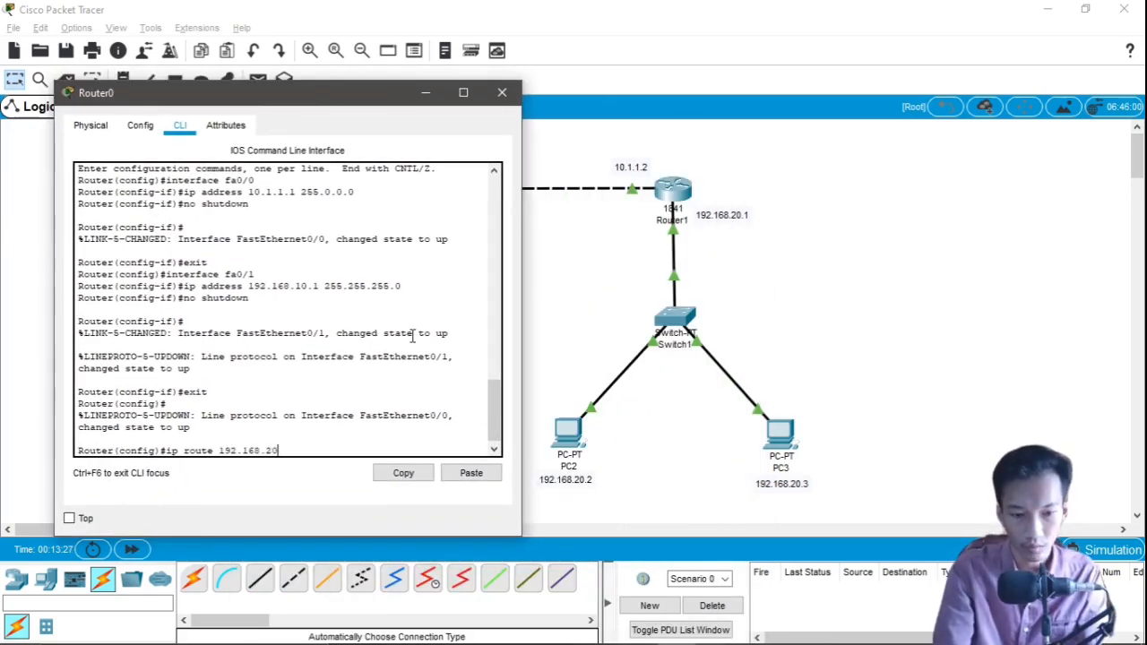
type(".0 255.255")
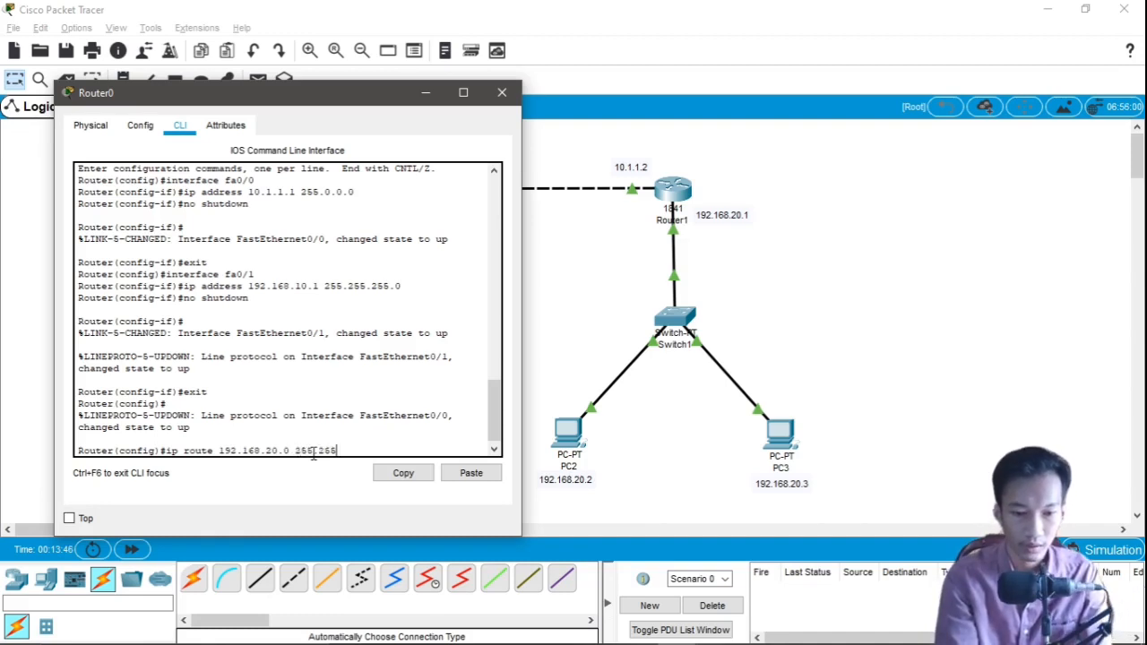
type(".0")
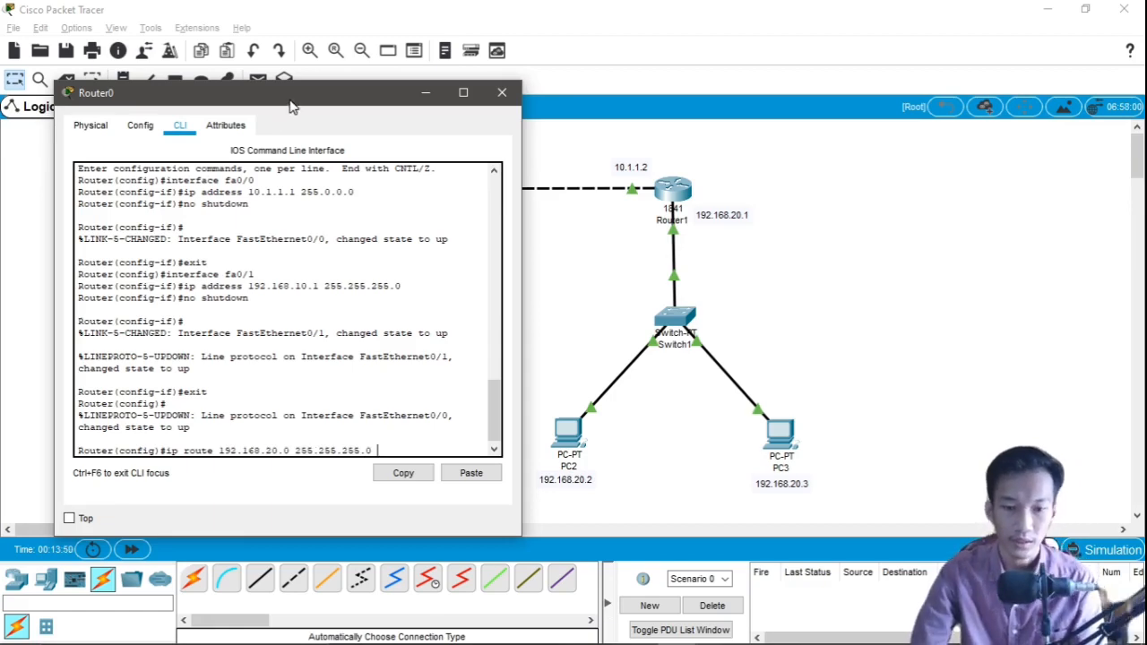
left_click_drag(295, 98, 540, 253)
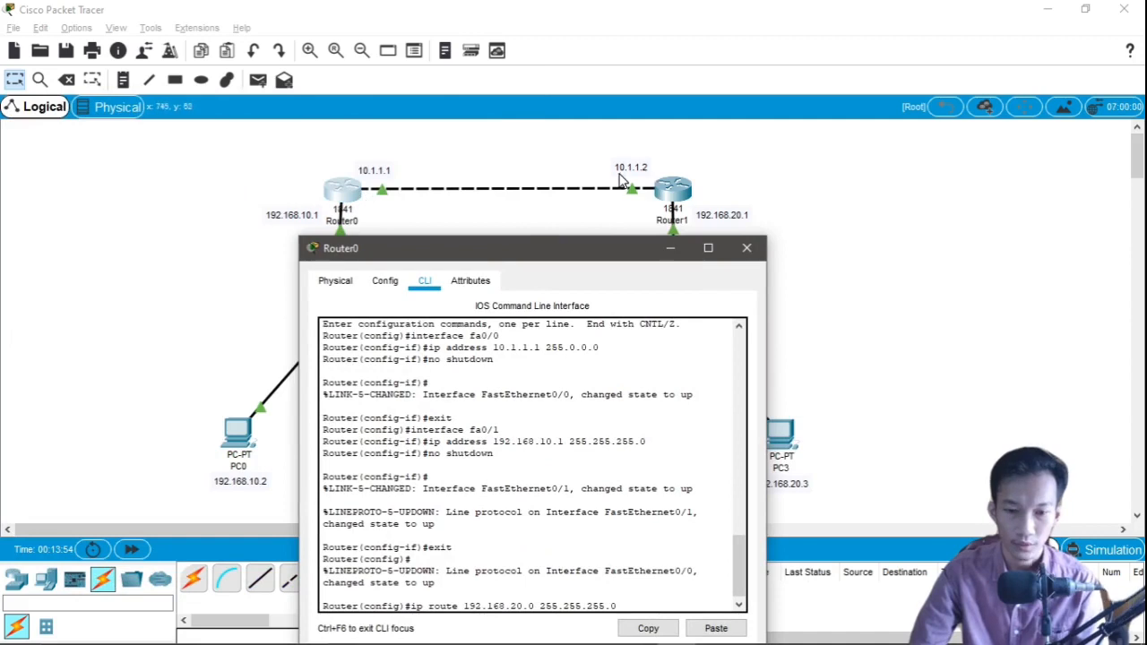
left_click_drag(597, 142, 654, 176)
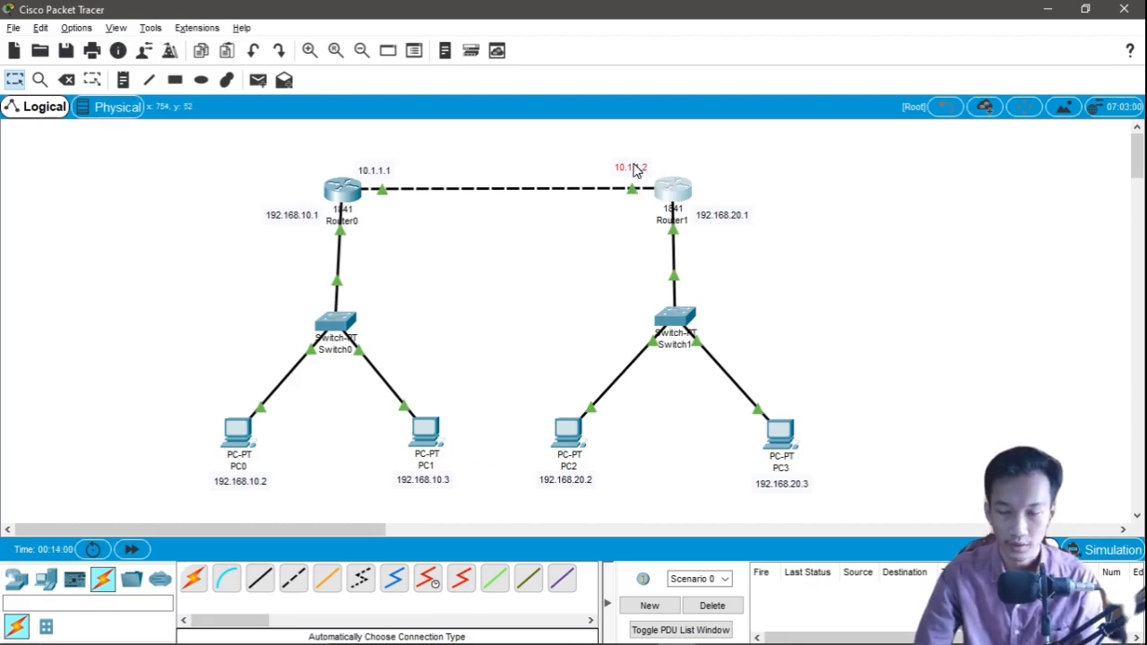
key("alt+Tab")
left_click_drag(542, 260, 326, 138)
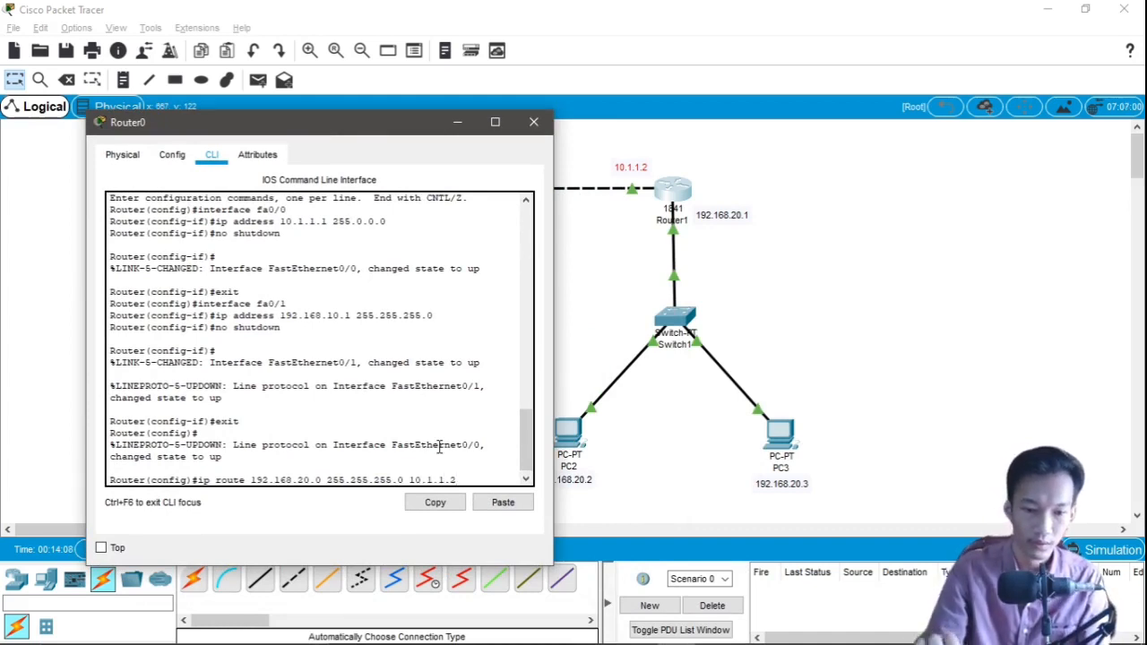
key("Return")
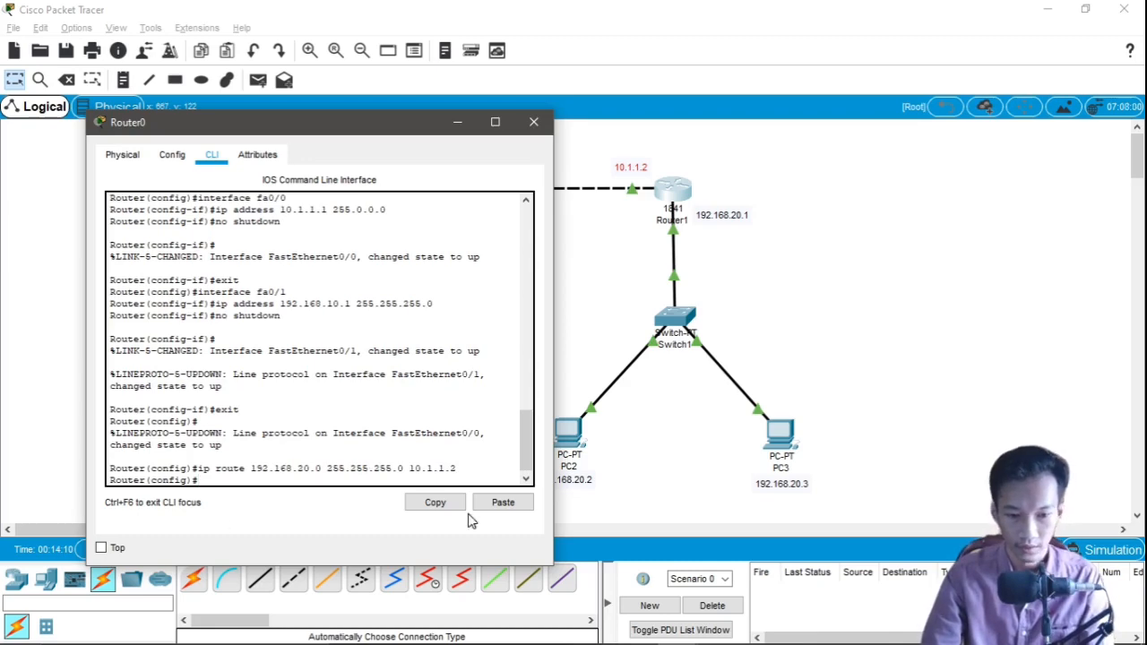
left_click(533, 122)
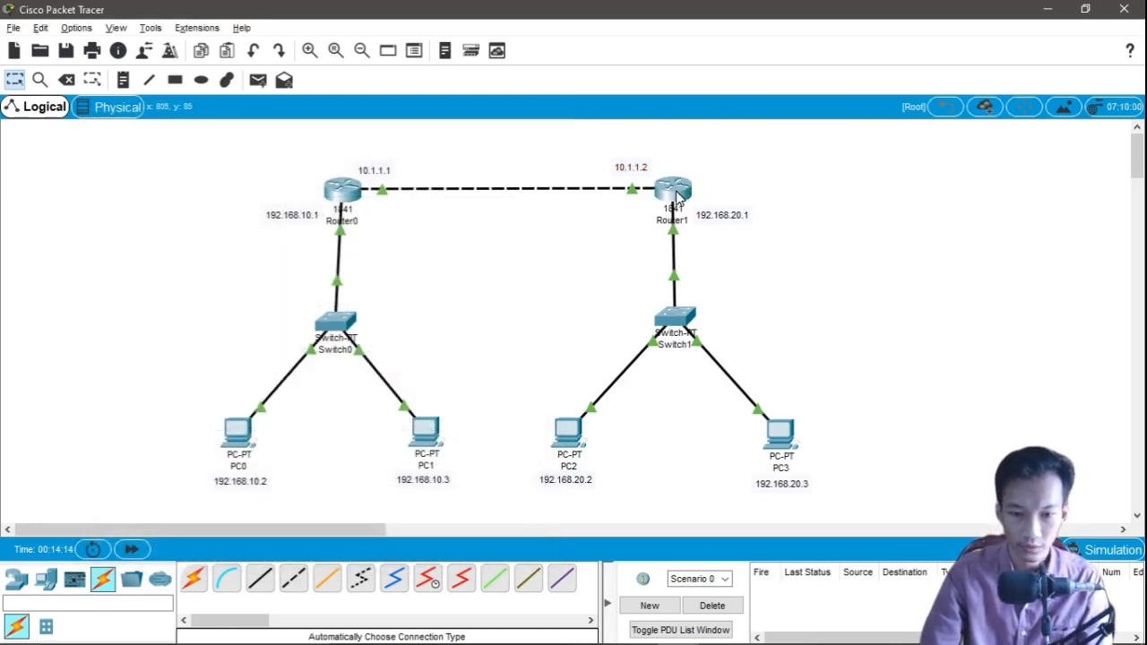
In Router1's CLI, add the static route "ip route 192.168.10.0 255.255.255.0 10.1.1.1" and close the router window
left_click(676, 192)
left_click_drag(571, 107, 652, 86)
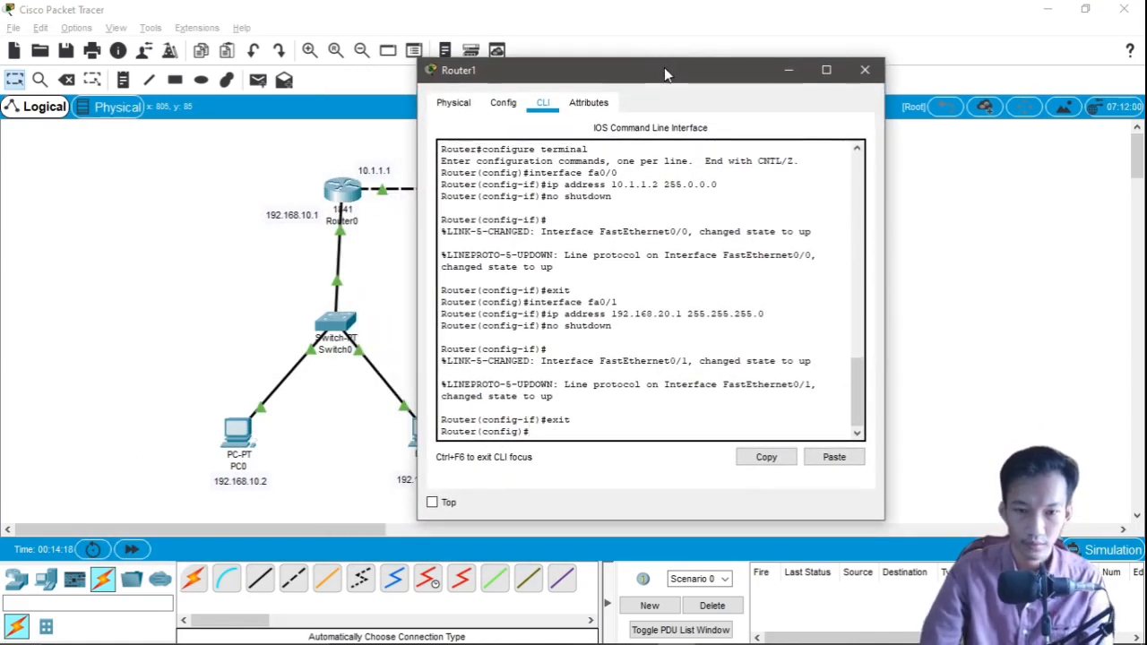
left_click_drag(663, 67, 709, 61)
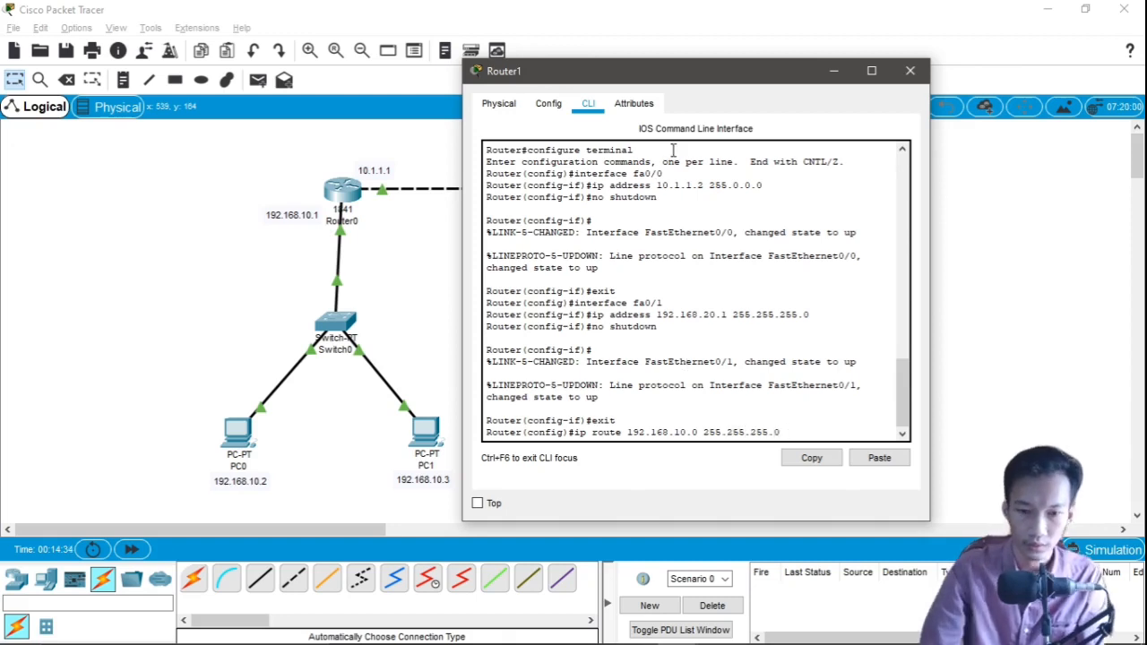
left_click_drag(678, 79, 697, 83)
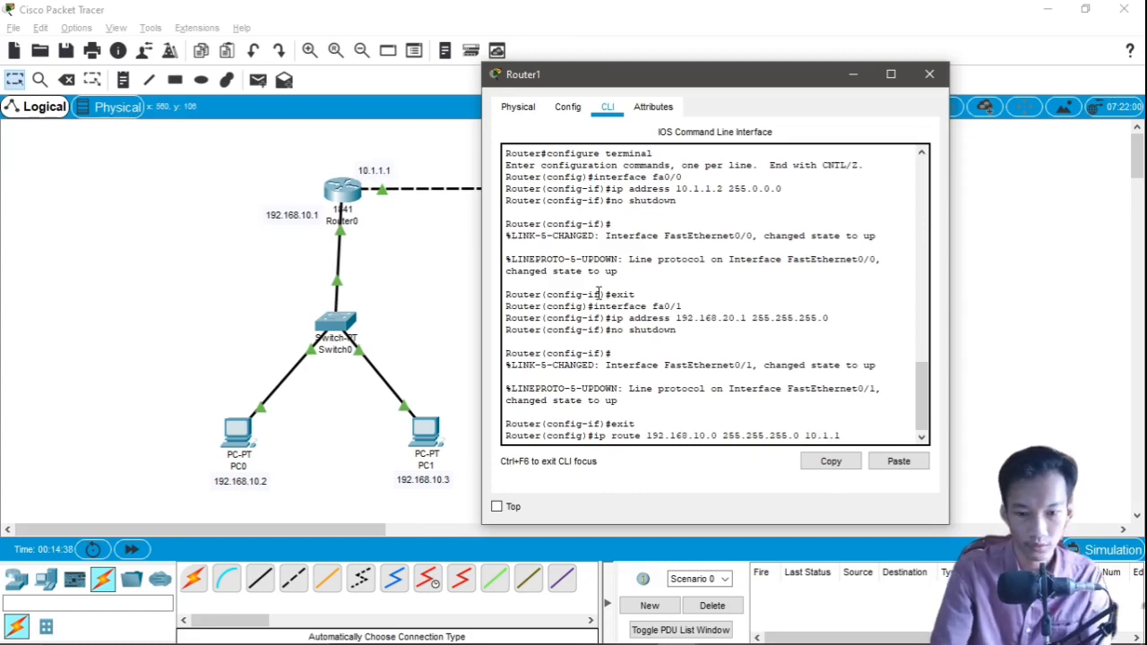
key("Return")
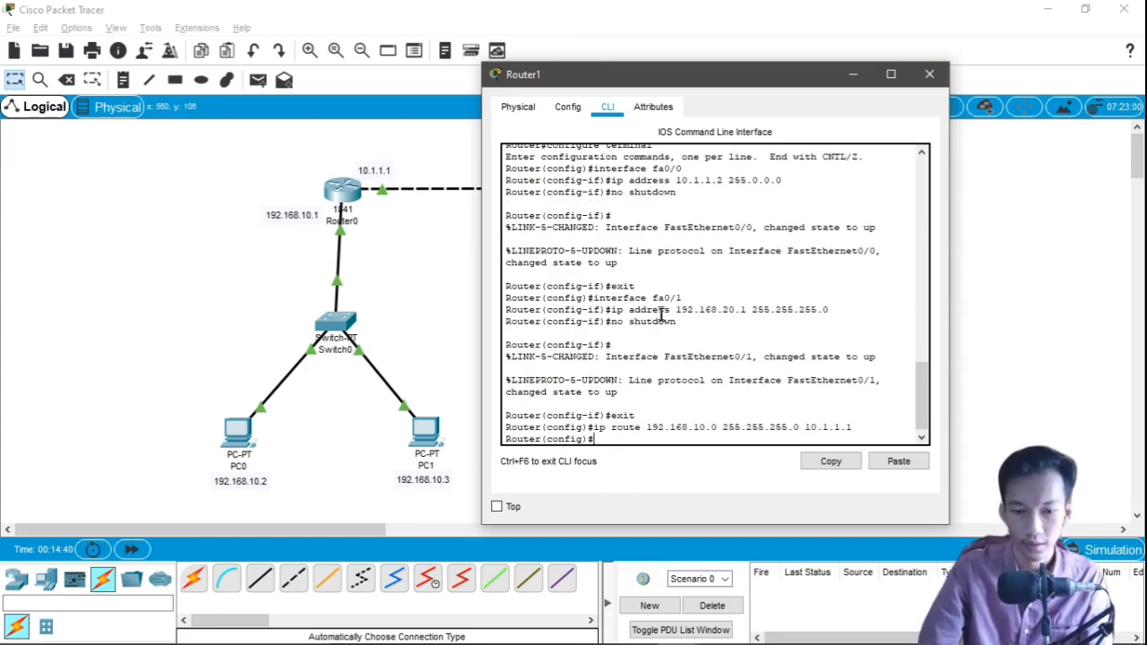
left_click(929, 74)
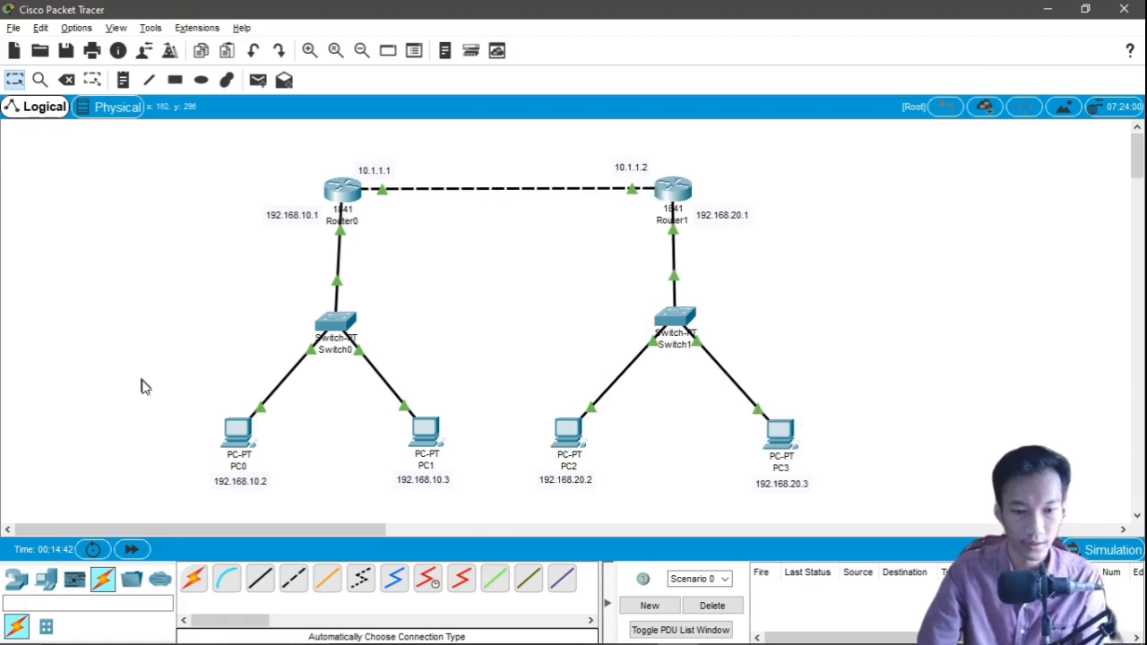
Ping PC3 at 192.168.20.3 again from PC0's Command Prompt and review the replies at the end of the output
left_click(237, 439)
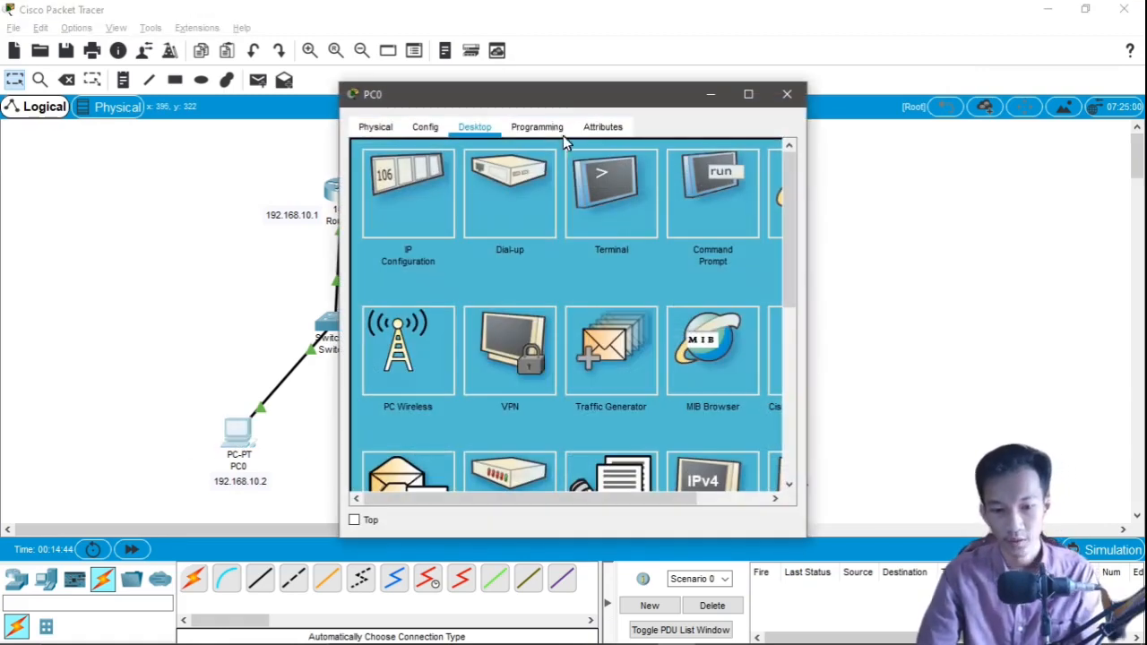
left_click(728, 178)
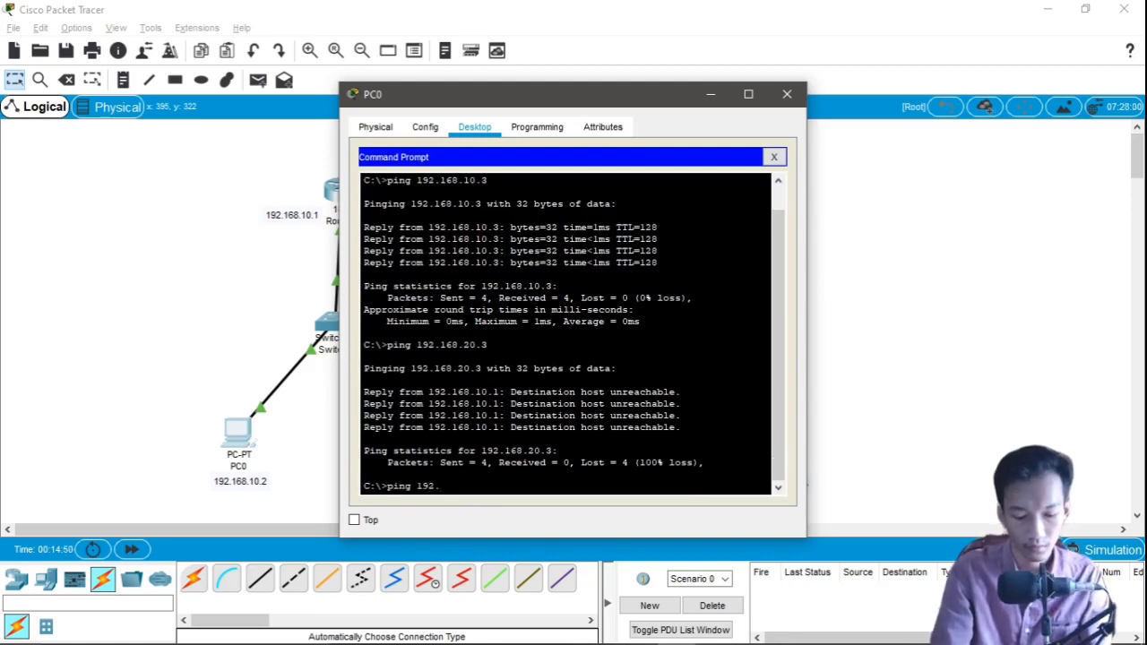
key("Return")
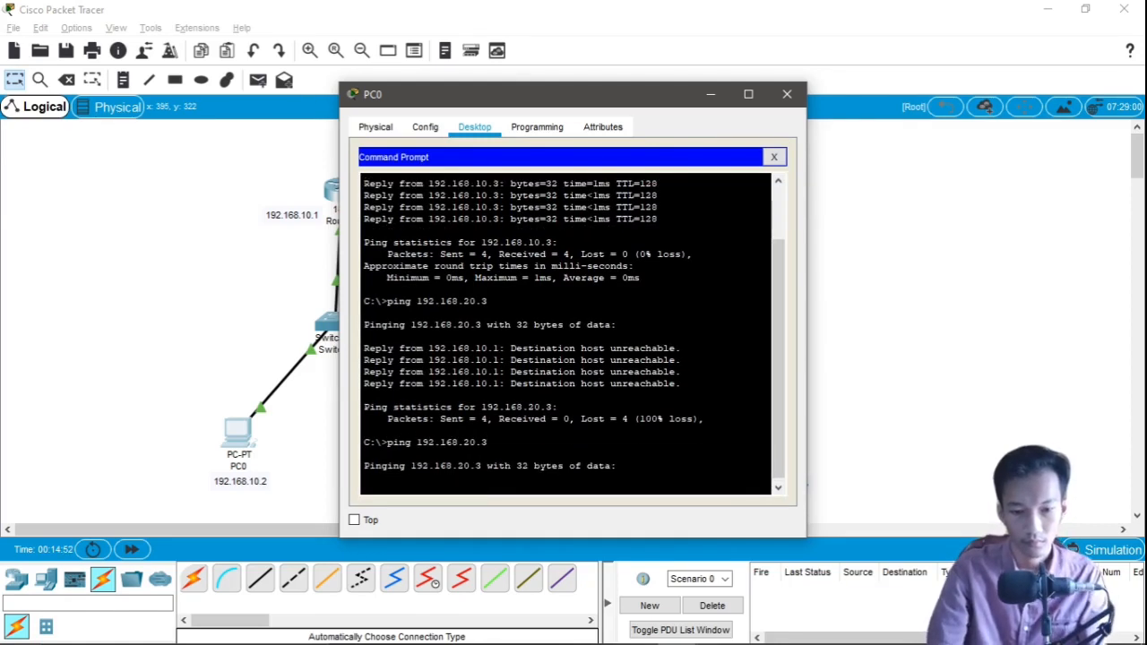
left_click_drag(598, 108, 326, 32)
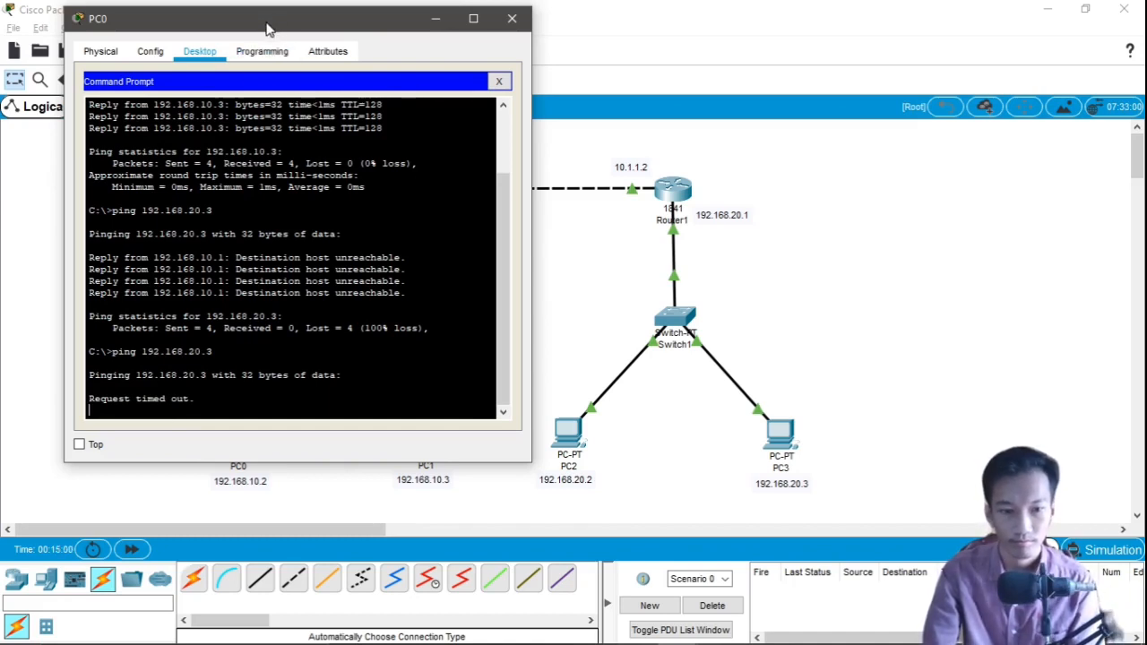
left_click_drag(269, 30, 341, 32)
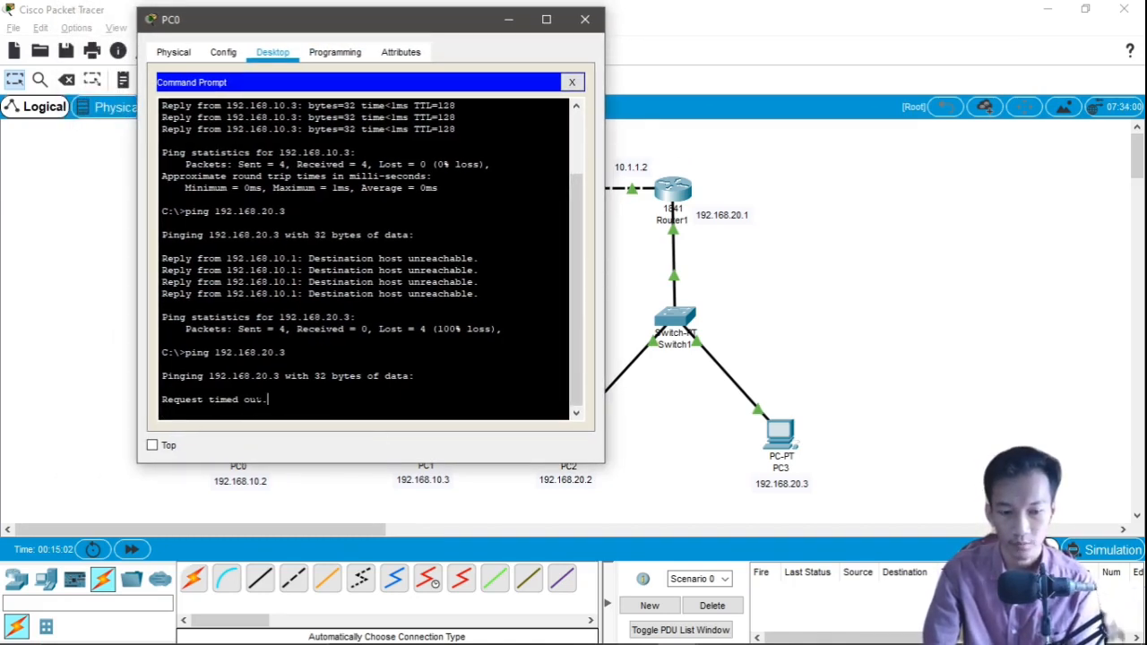
left_click(584, 19)
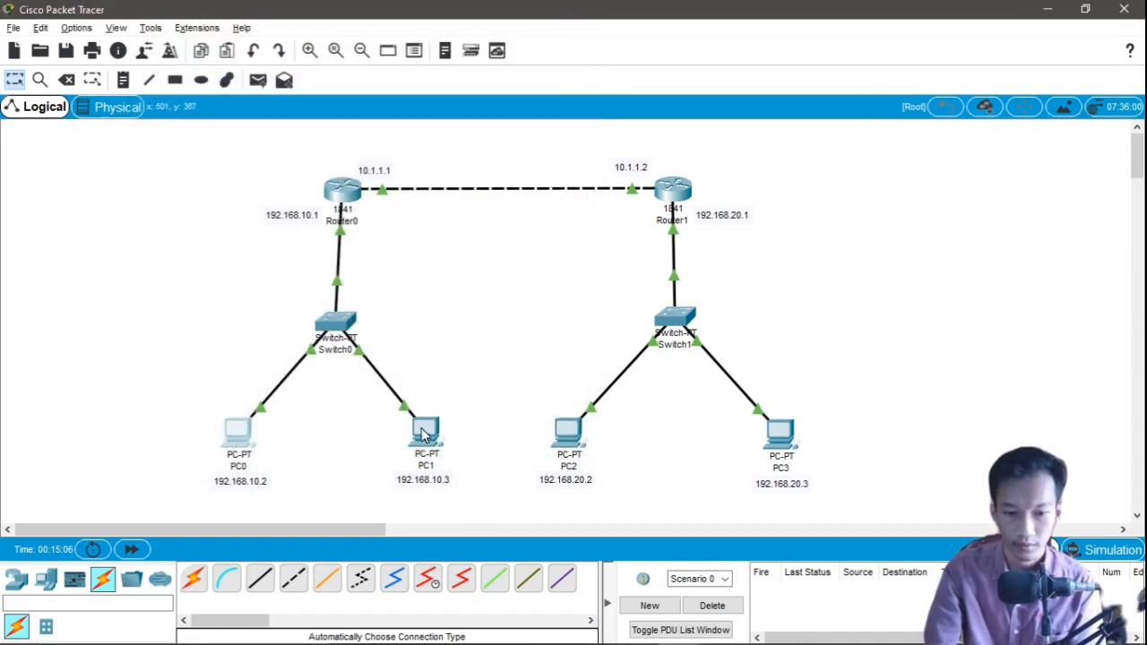
left_click(238, 439)
left_click(720, 175)
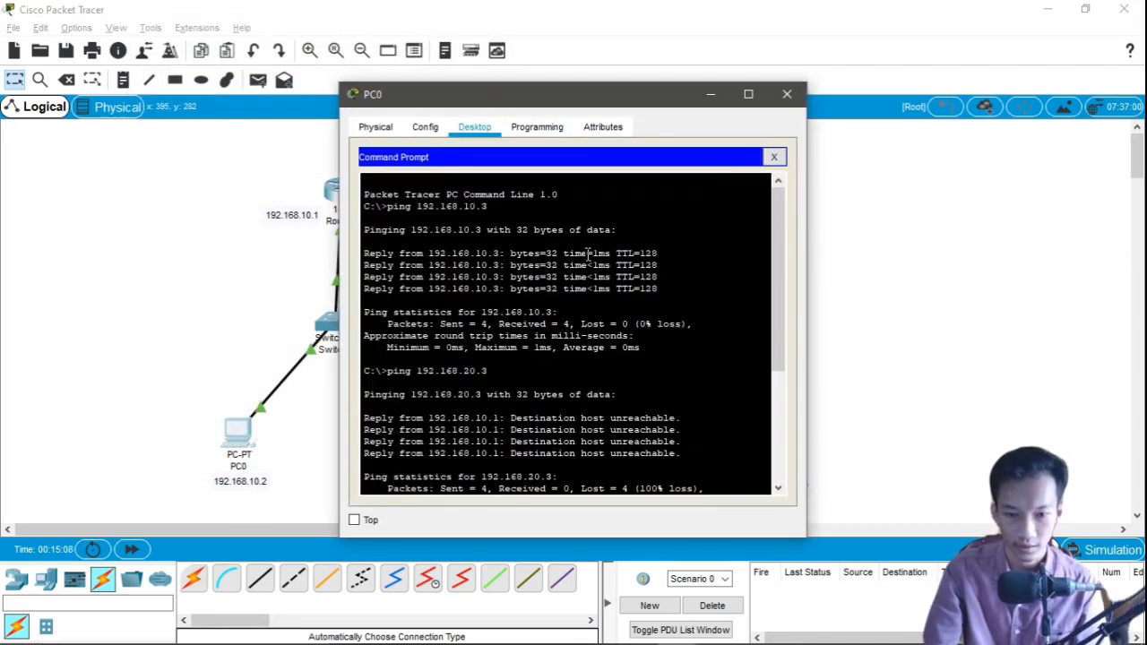
scroll(573, 335, "down", 5)
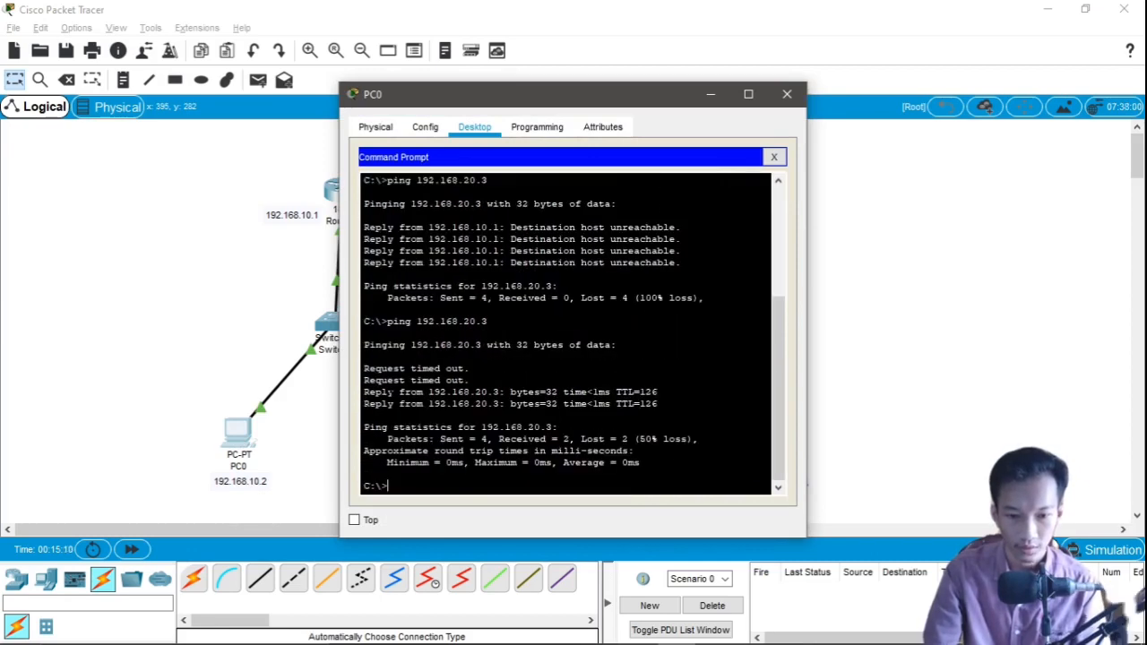
Repeat the ping to PC3 at 192.168.20.3 from PC0's Command Prompt and close the PC0 window
left_click_drag(399, 392, 494, 393)
left_click(427, 490)
key("Up")
key("Return")
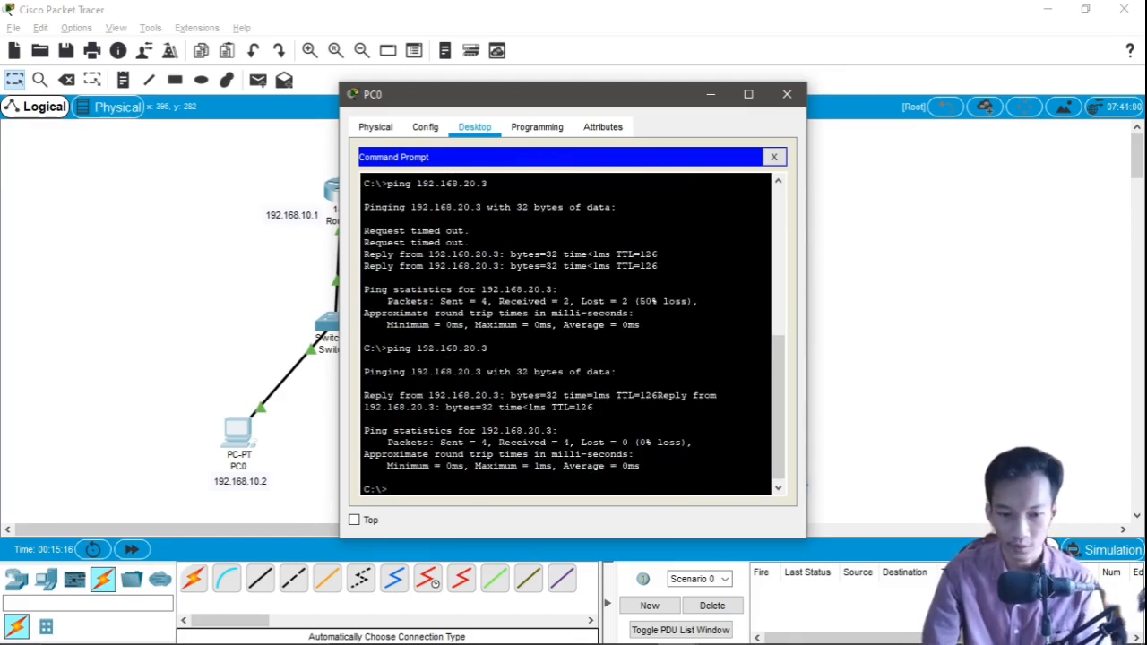
left_click(787, 93)
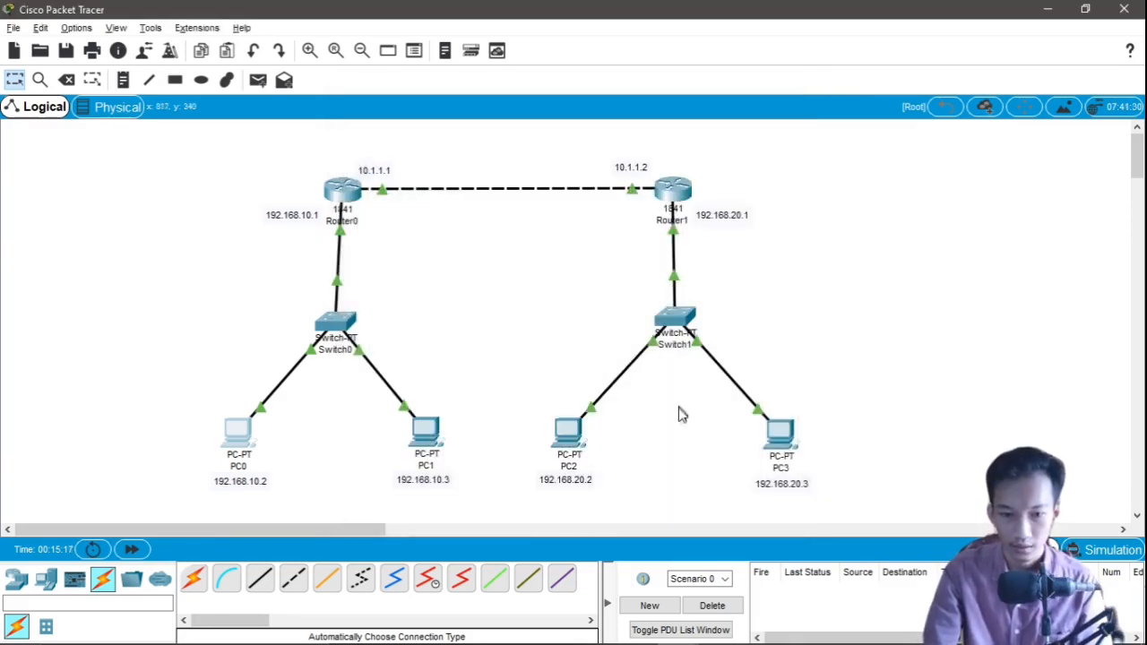
Ping PC1 at 192.168.10.3 from PC2's Command Prompt and review the replies
double_click(566, 437)
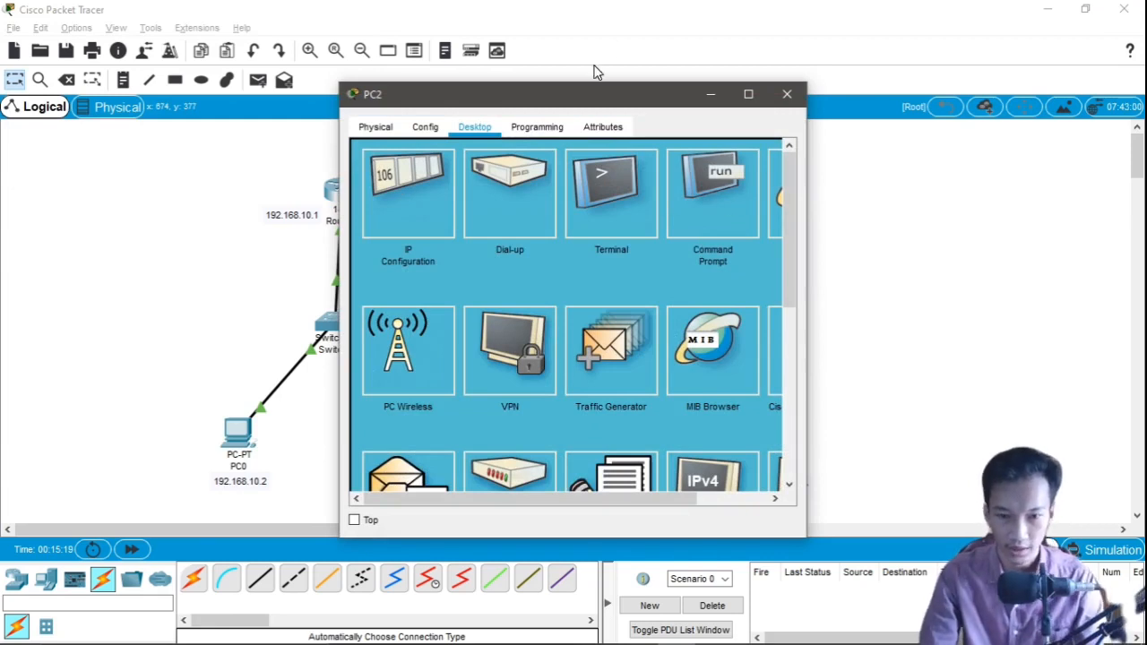
left_click_drag(568, 98, 724, 41)
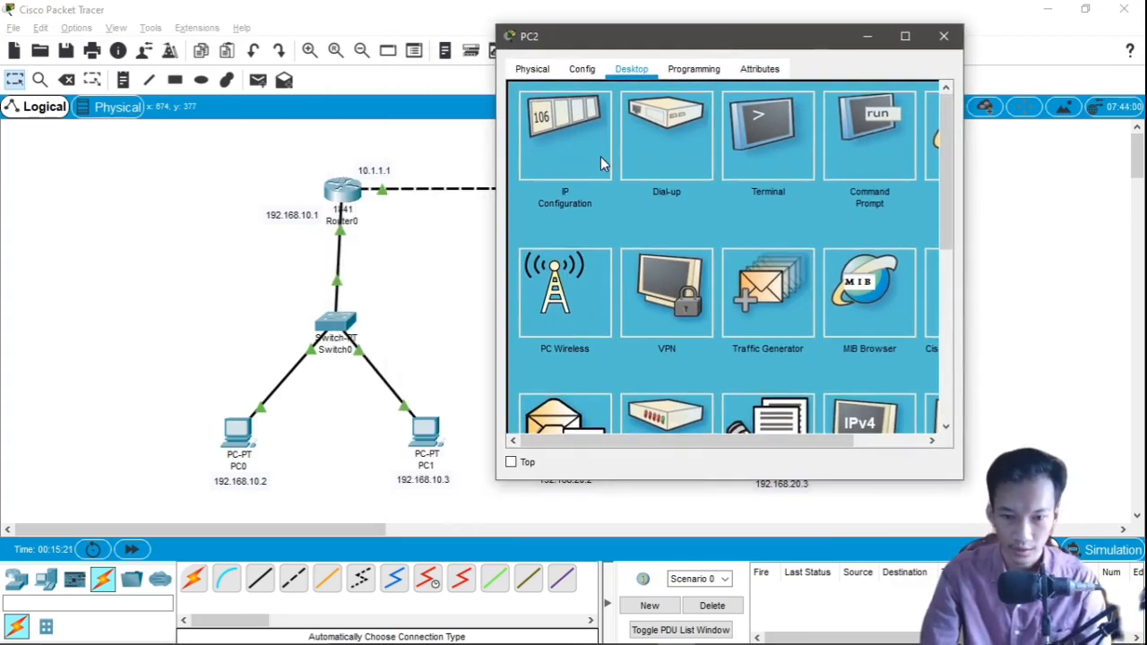
left_click(864, 156)
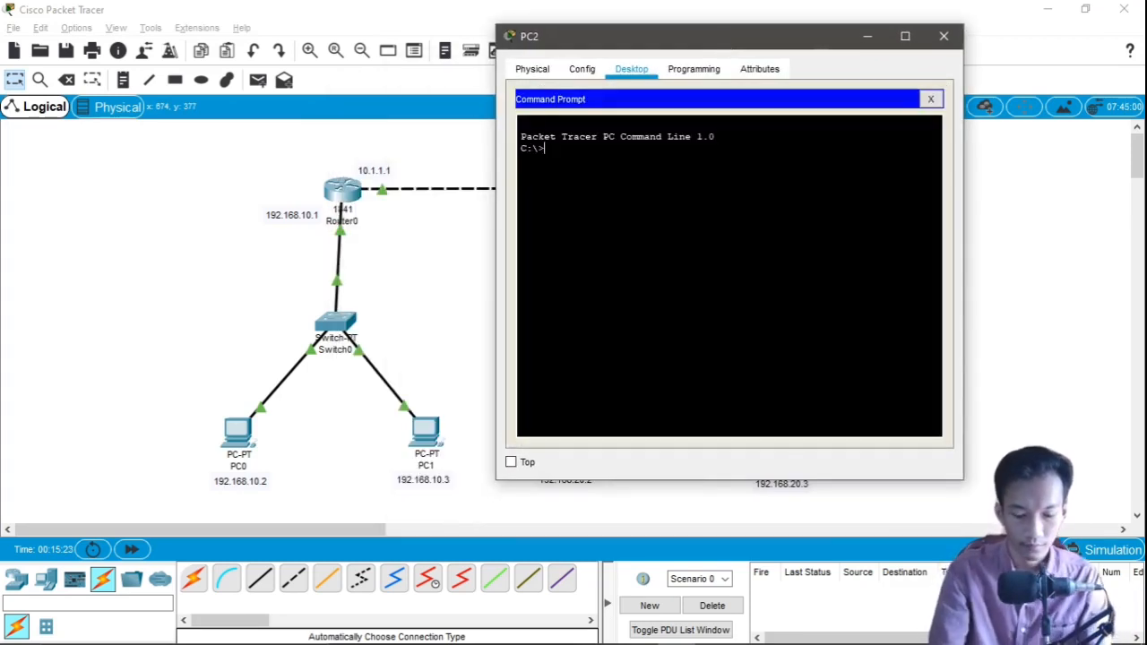
type("ping 192.168.10.3")
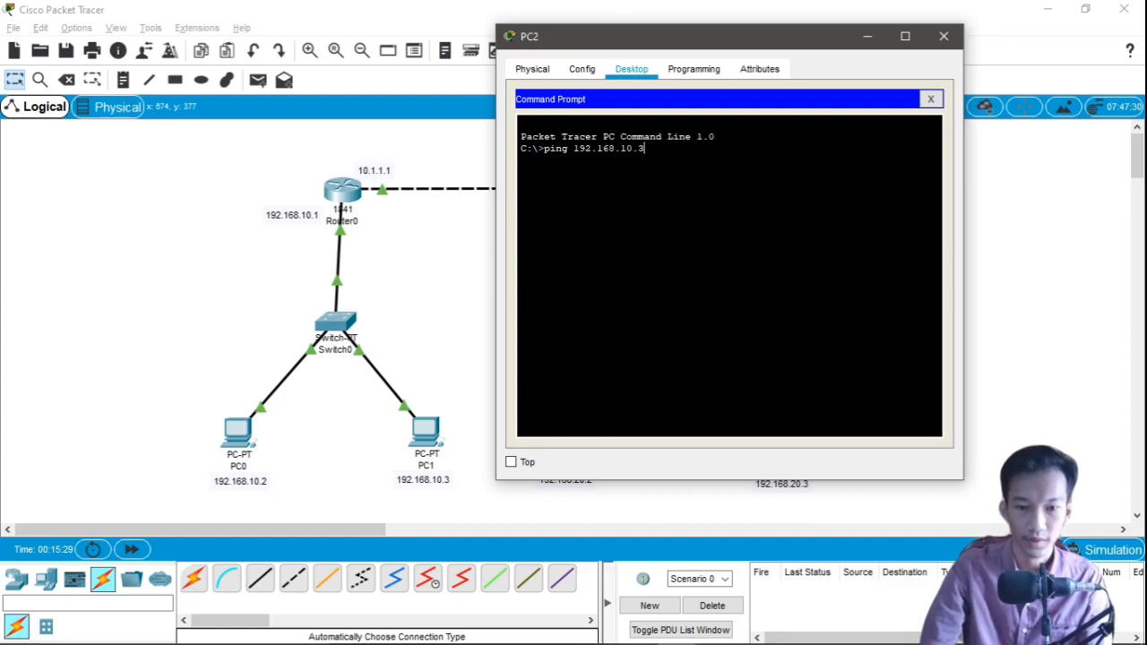
key("Return")
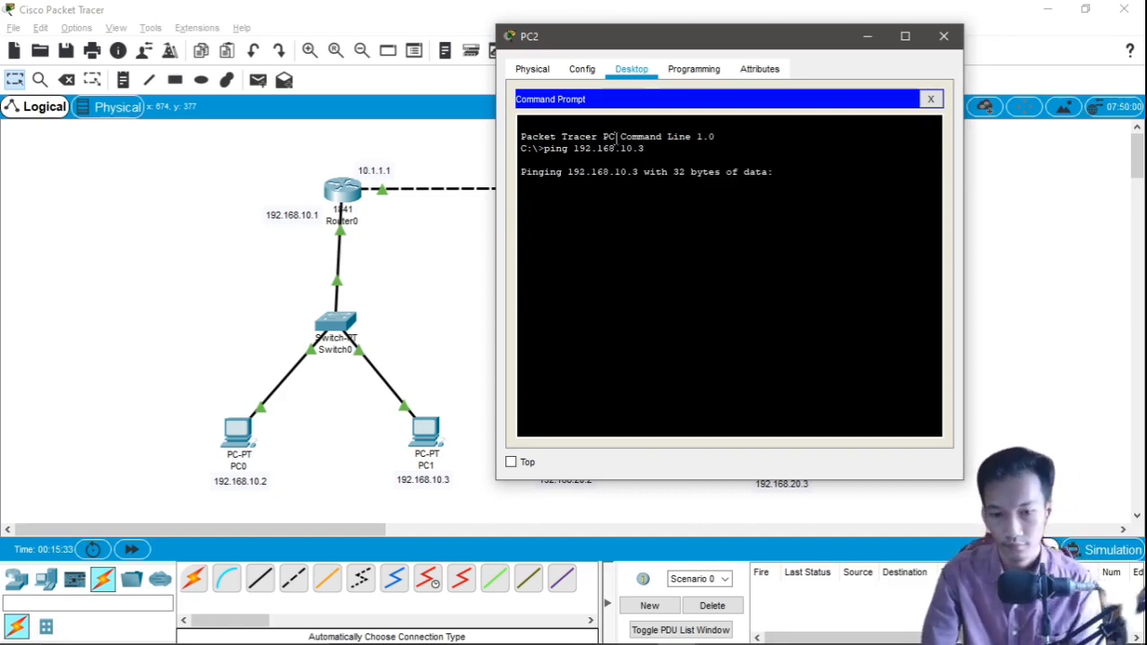
left_click_drag(652, 45, 679, 44)
left_click_drag(671, 208, 803, 268)
left_click_drag(848, 233, 636, 211)
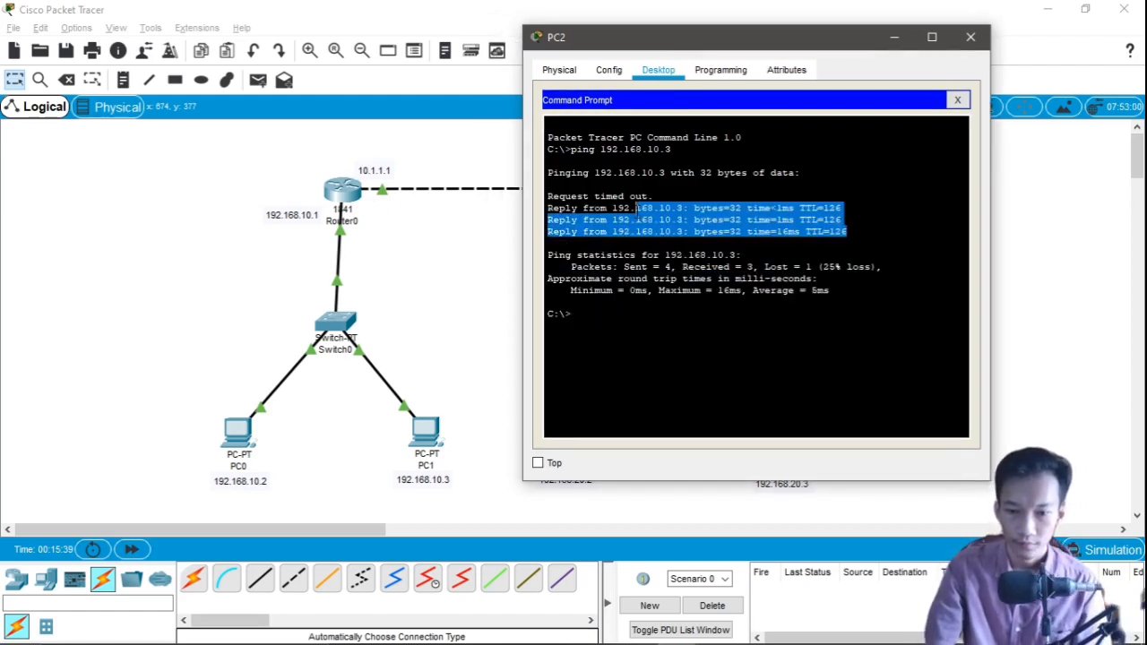
Repeat the ping to 192.168.10.3 from PC2 and close the PC2 window
left_click(592, 315)
key("Up")
key("Return")
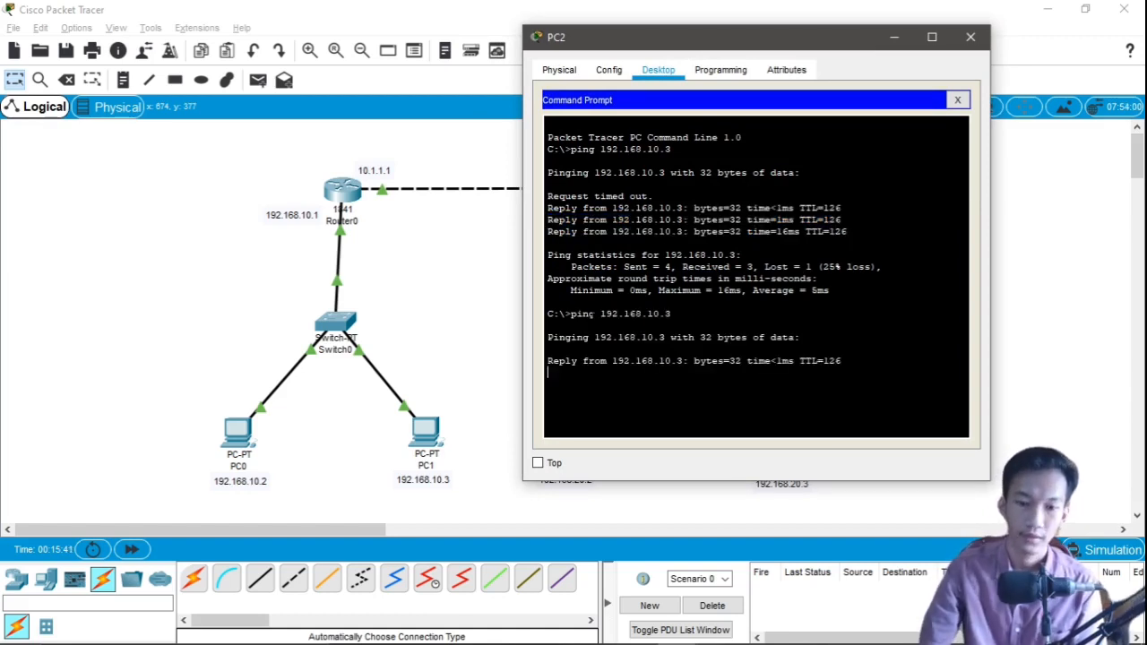
left_click_drag(705, 361, 829, 390)
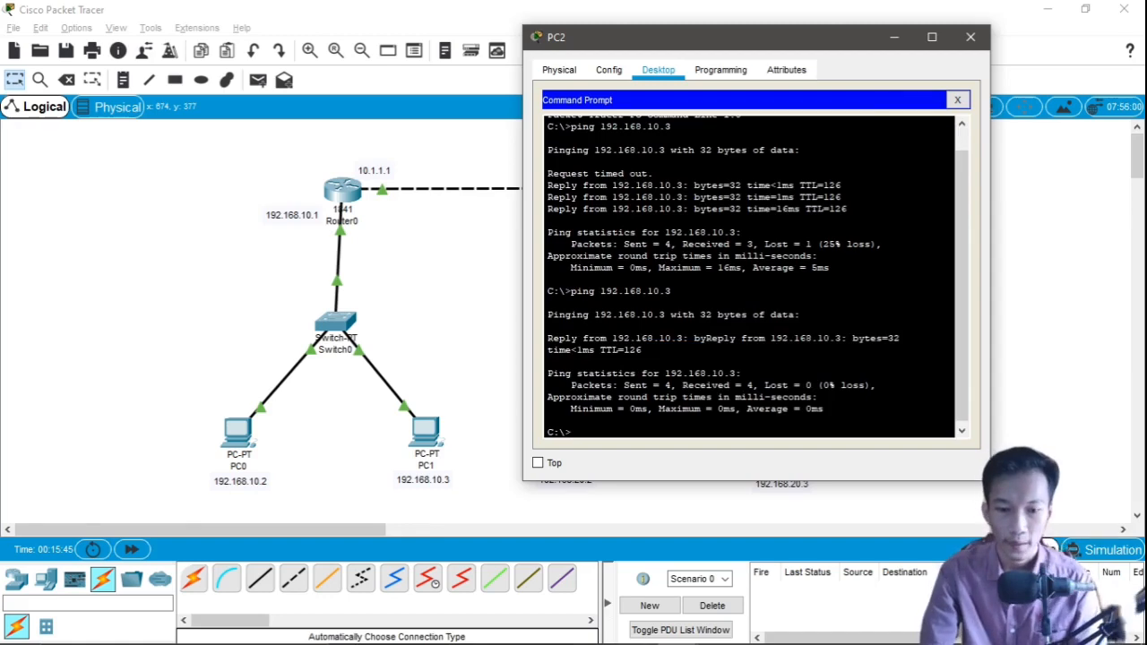
left_click(972, 37)
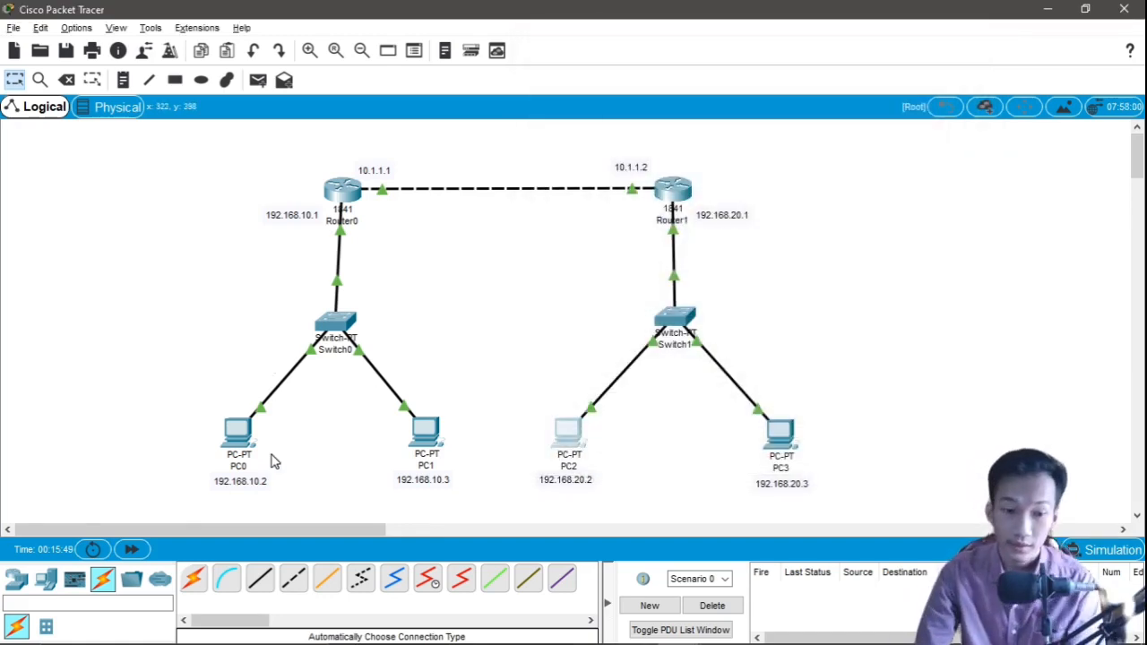
Examine the PC and router addresses in the topology, comparing the Router0 LAN with the Router1 LAN
left_click_drag(176, 505, 183, 372)
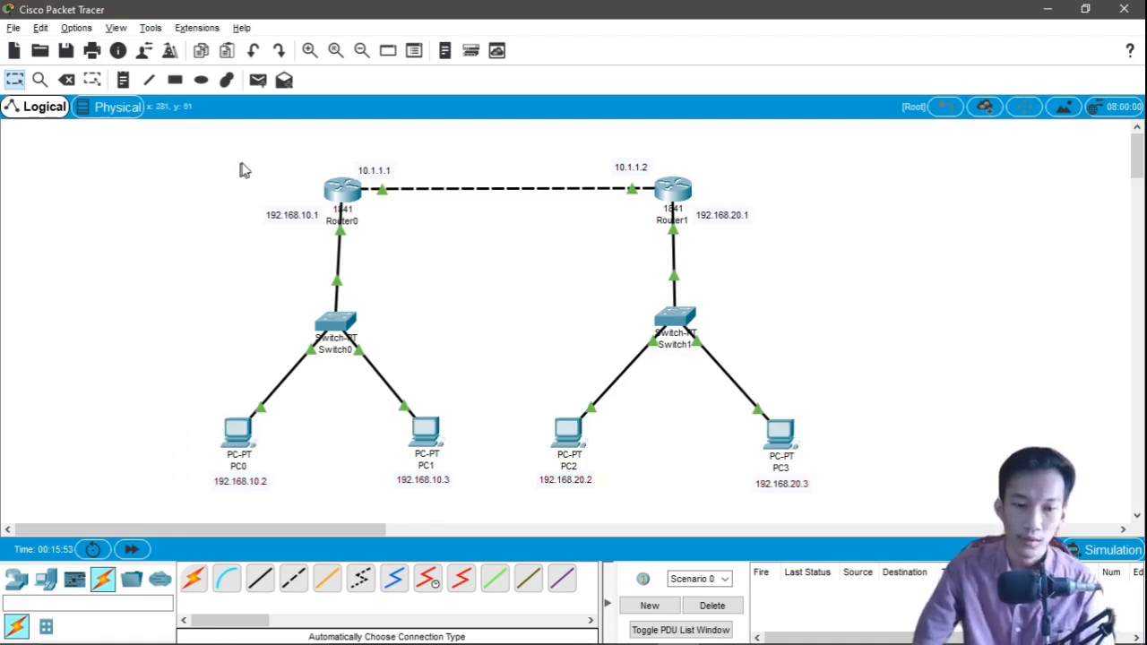
left_click_drag(207, 172, 412, 215)
left_click_drag(551, 261, 844, 125)
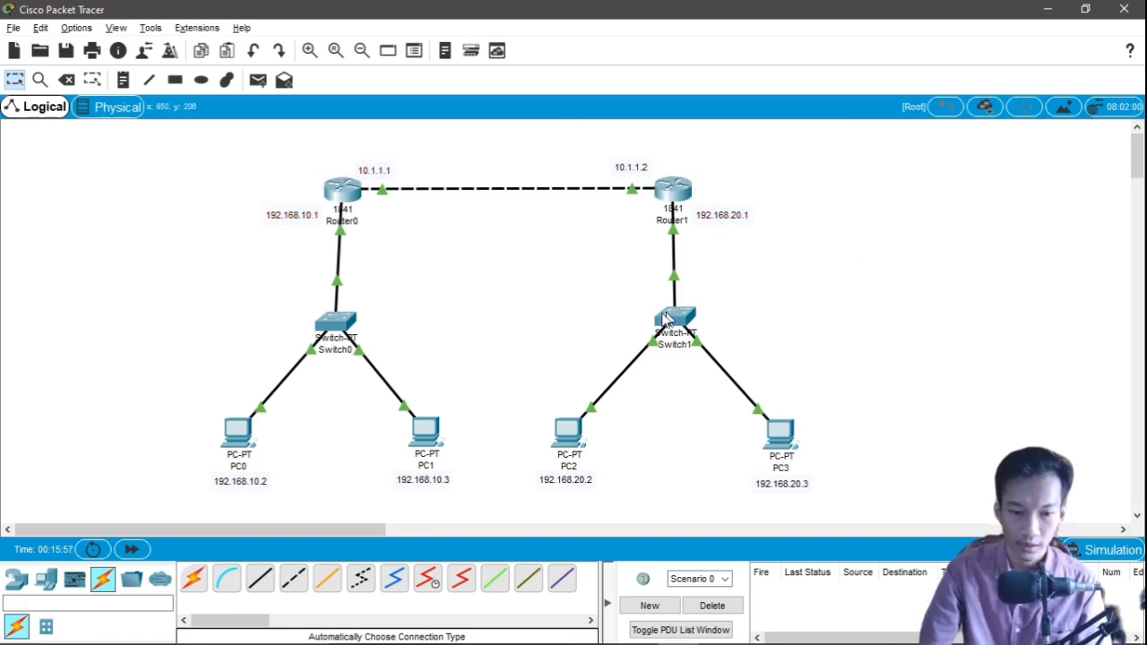
left_click_drag(158, 392, 905, 499)
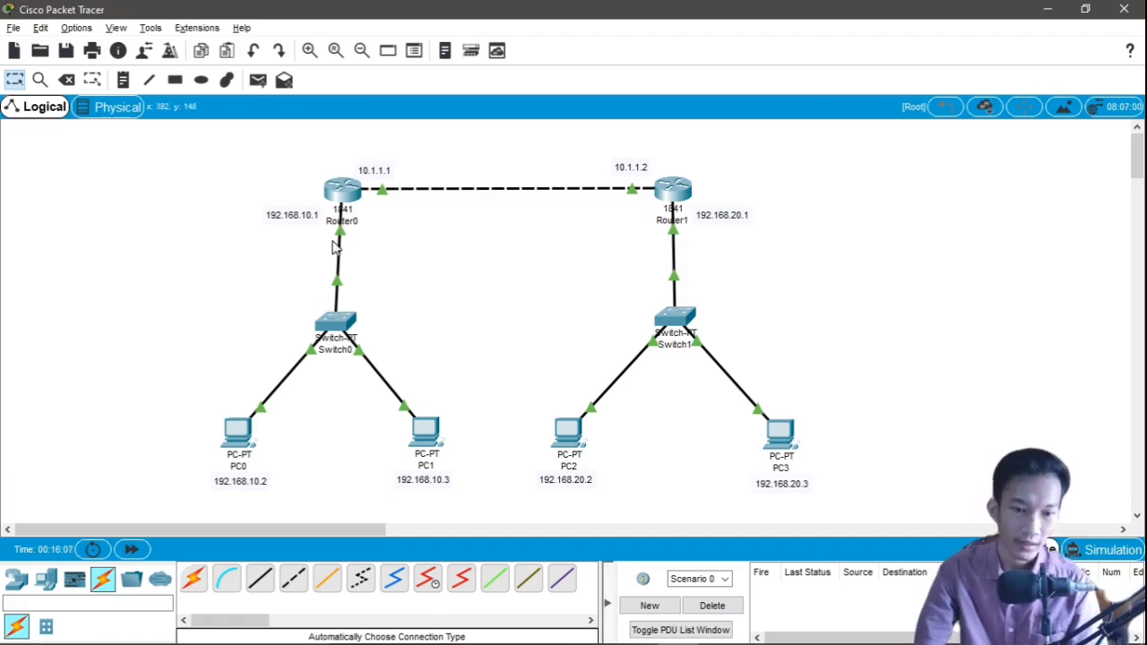
left_click_drag(156, 141, 498, 532)
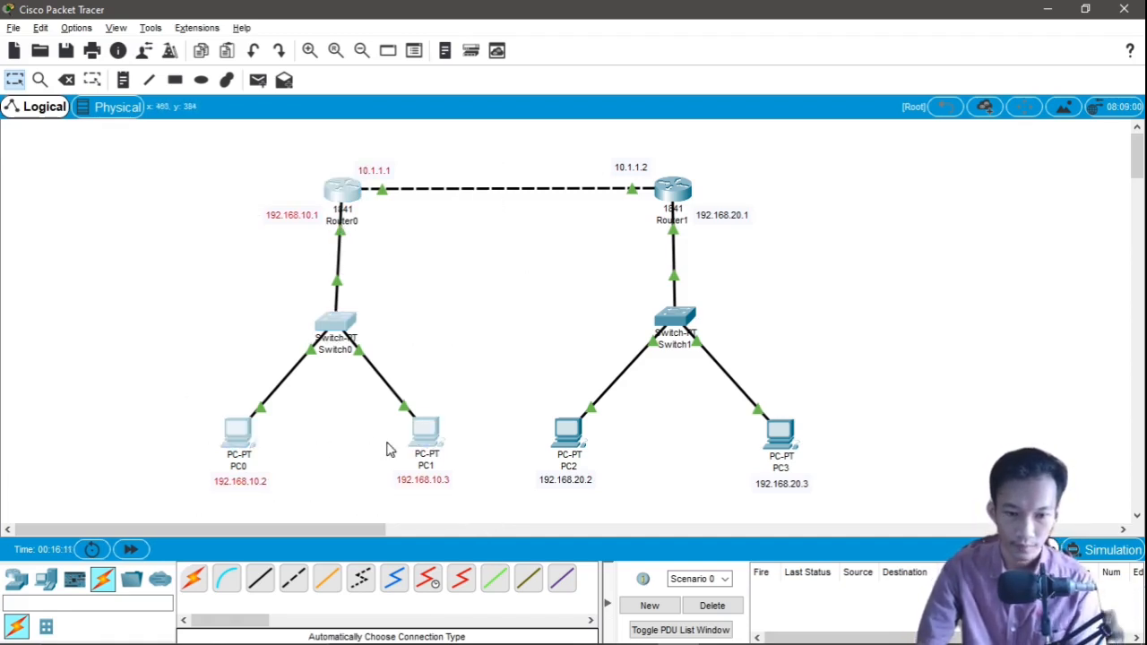
left_click_drag(522, 147, 875, 416)
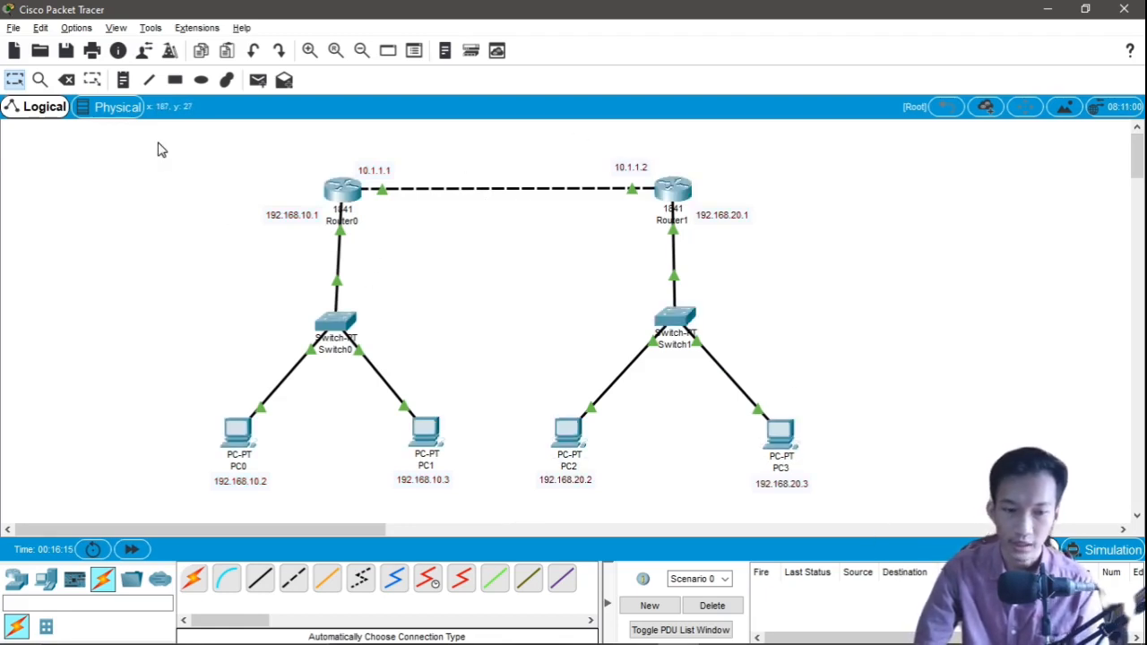
mouse_move(157, 140)
left_mouse_down()
mouse_move(463, 460)
mouse_move(484, 514)
mouse_move(205, 217)
mouse_move(159, 150)
left_mouse_up()
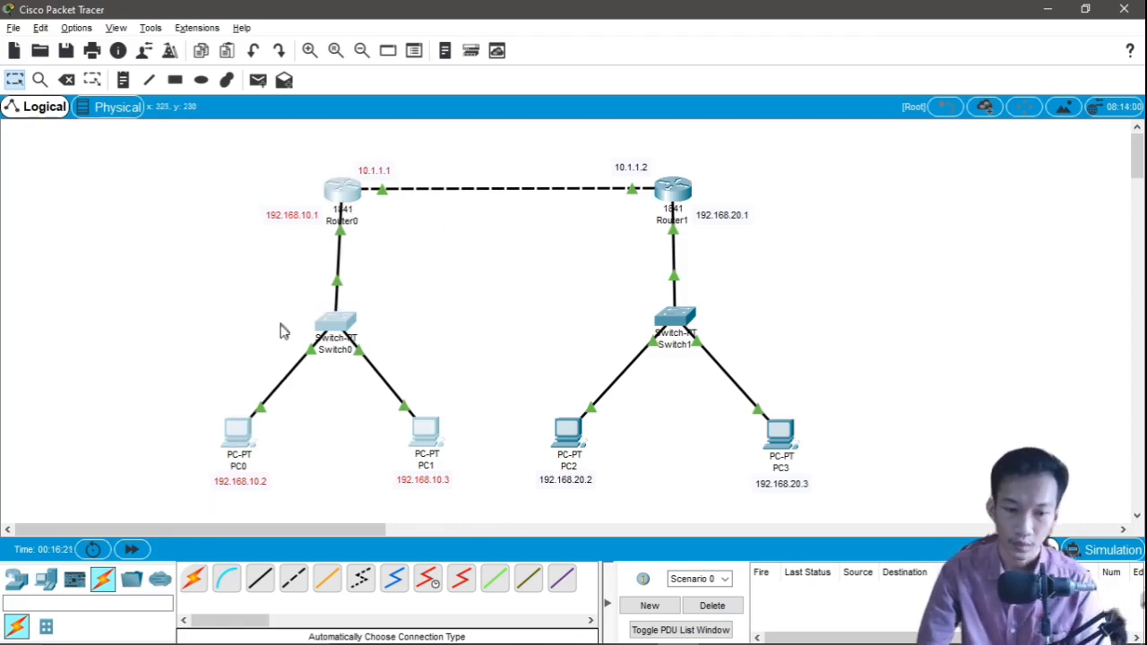
Trace the static route path from PC0 through Router0 to next hop 10.1.1.2 and Router1's LAN gateway in the topology
left_click(344, 192)
left_click(786, 94)
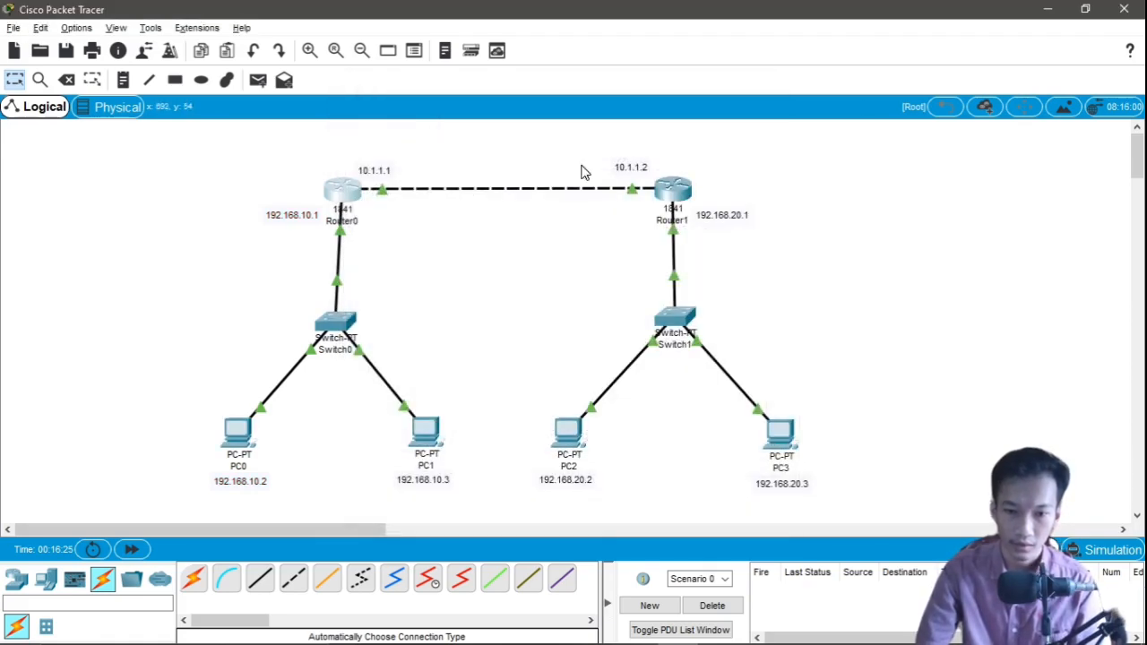
left_click_drag(697, 198, 778, 237)
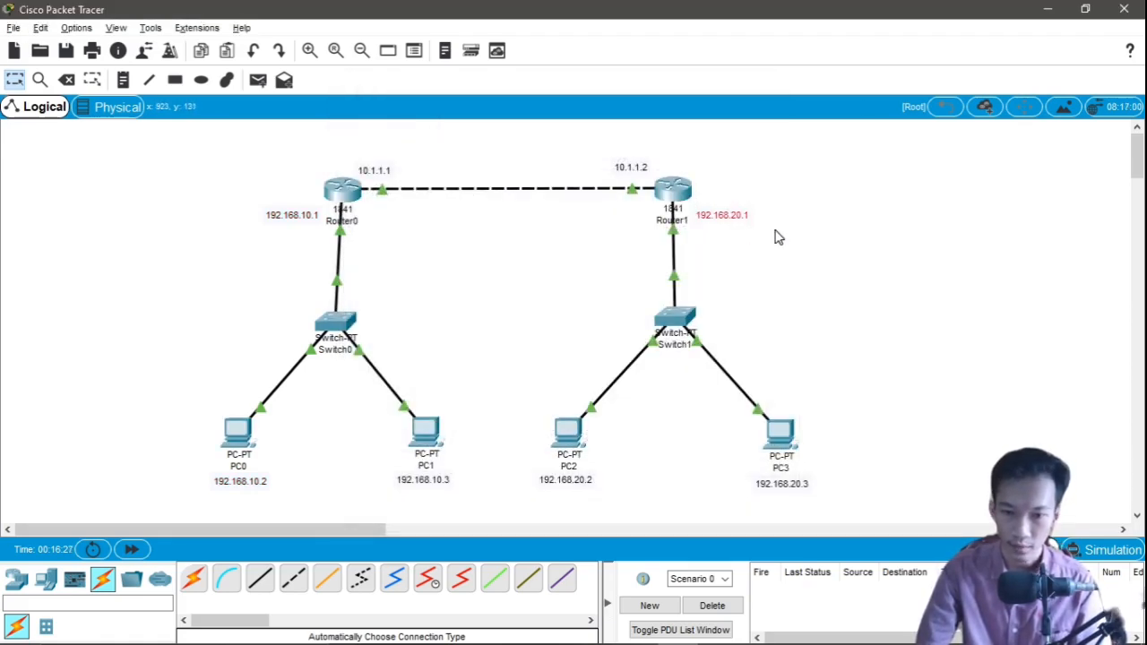
left_click_drag(353, 150, 677, 184)
left_click_drag(585, 140, 663, 183)
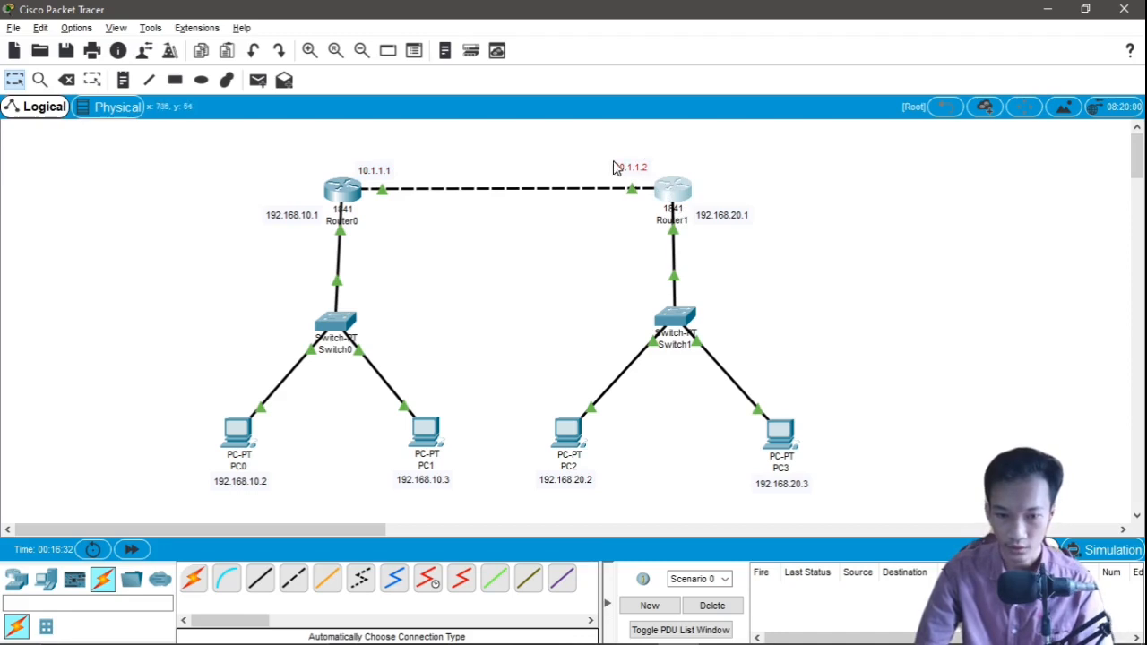
left_click_drag(595, 150, 653, 185)
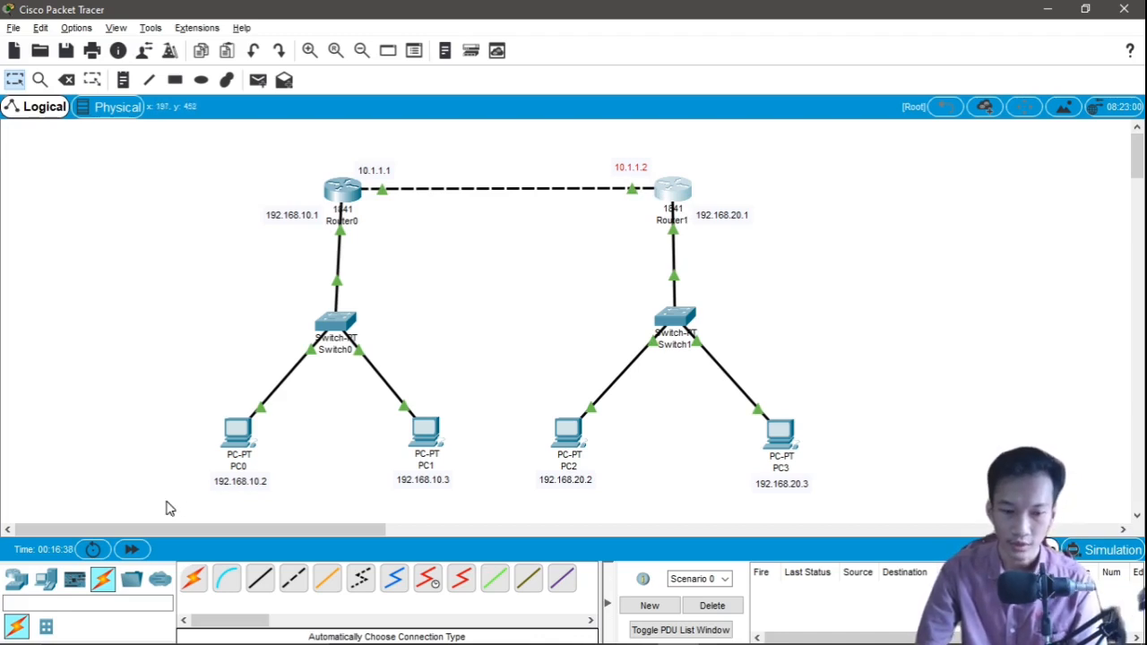
left_click_drag(166, 501, 302, 413)
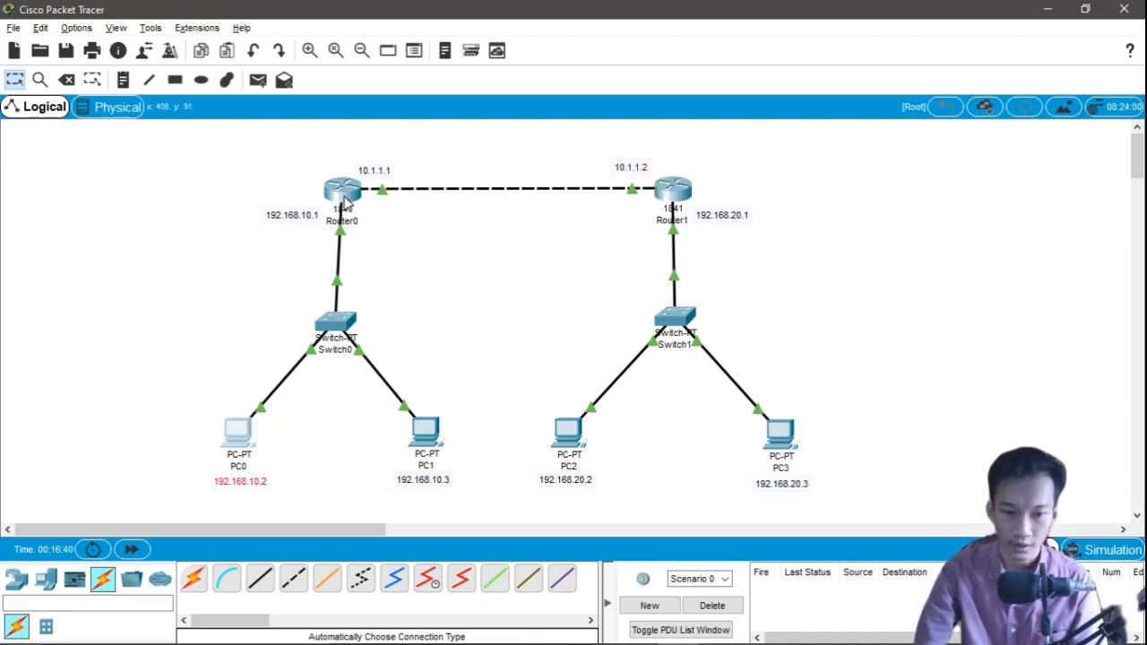
left_click_drag(230, 251, 365, 152)
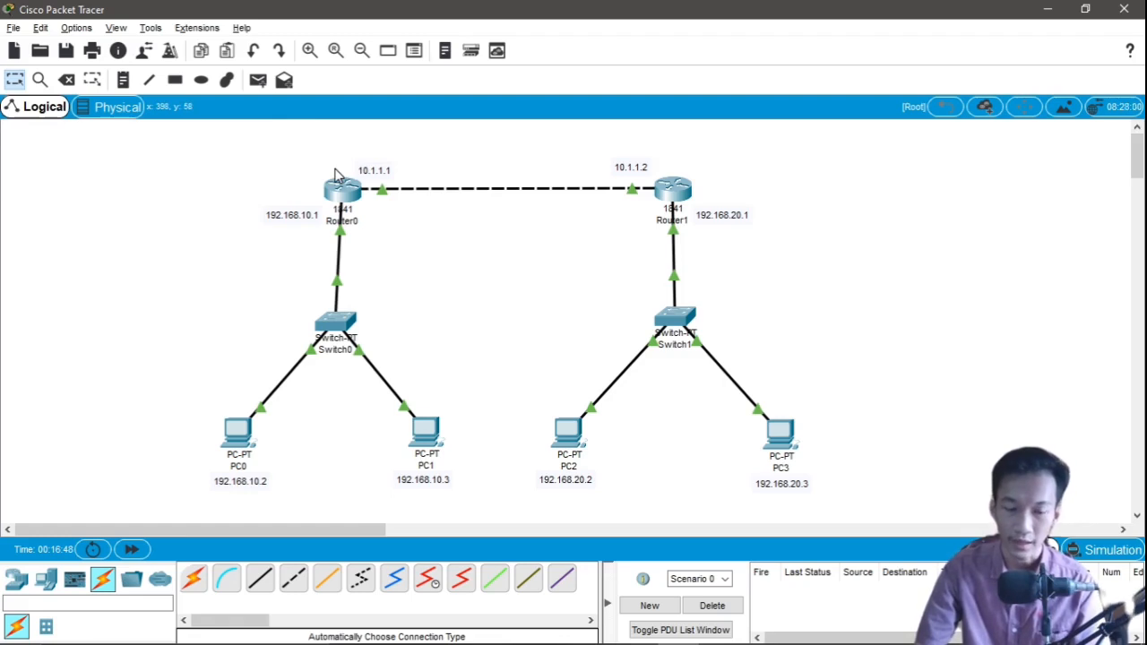
left_click_drag(331, 147, 672, 165)
left_click_drag(579, 135, 658, 179)
left_click_drag(601, 141, 788, 233)
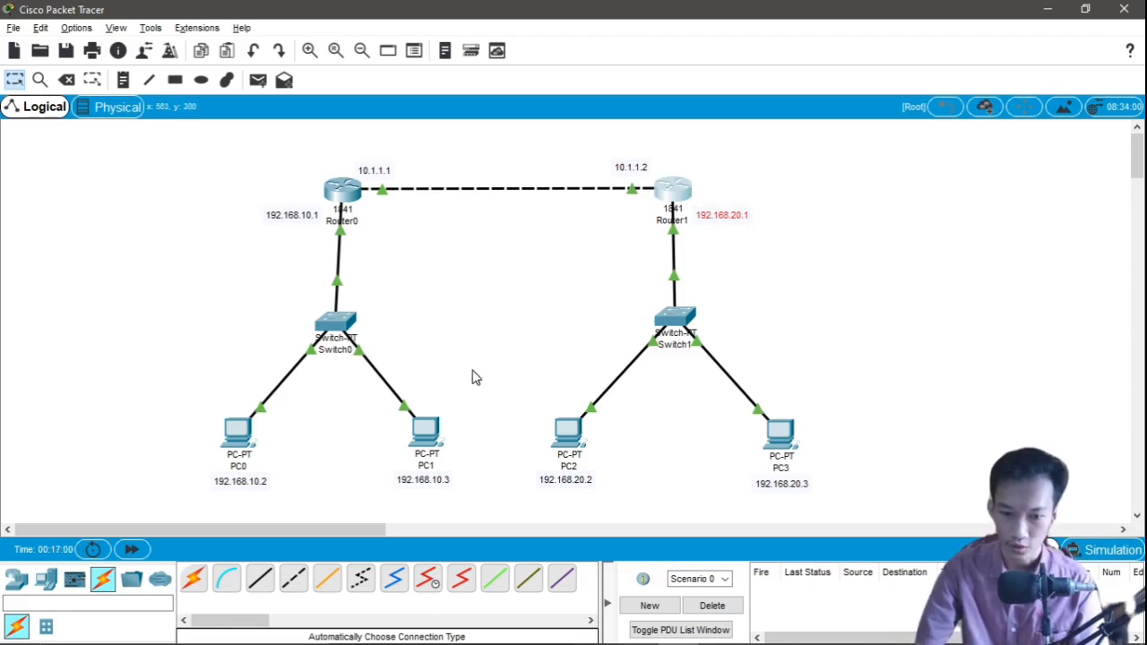
Review the complete topology, checking the router interface addresses and the PC addresses across both LANs
left_click_drag(908, 519, 113, 154)
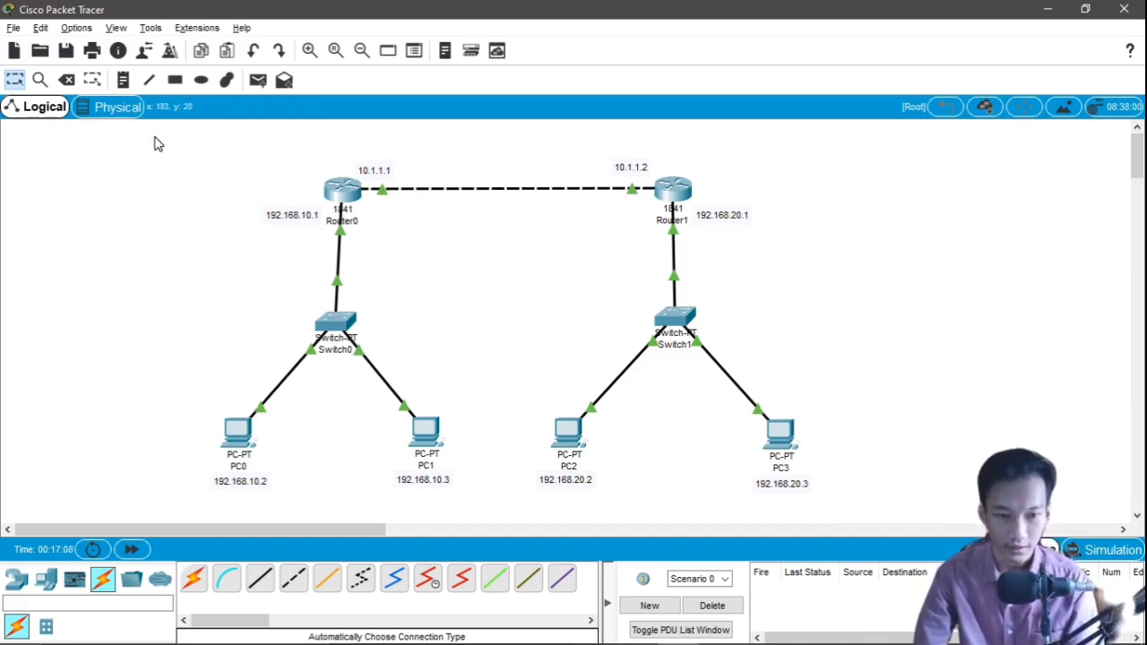
left_click_drag(154, 144, 905, 513)
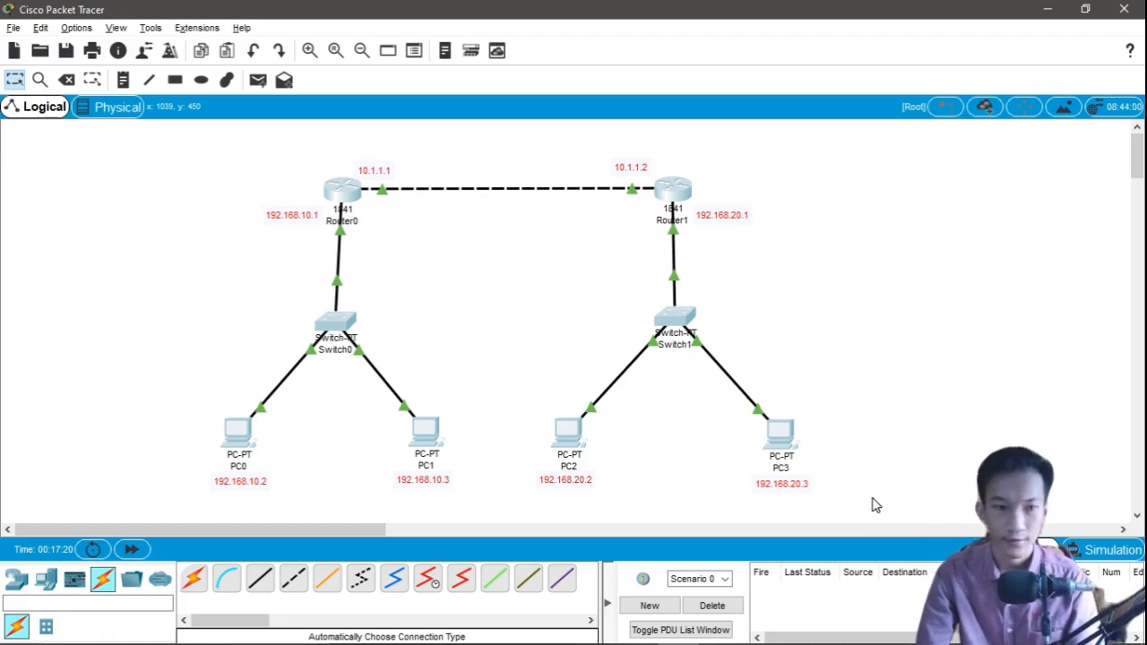
left_click_drag(175, 147, 860, 469)
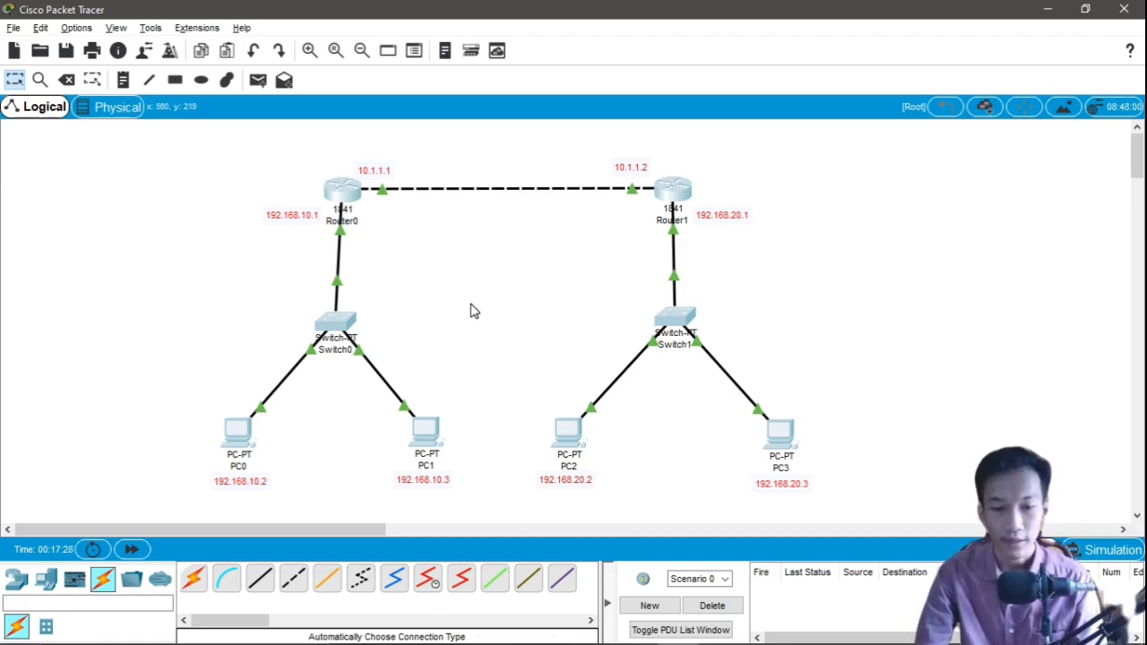
mouse_move(240, 184)
left_mouse_down()
mouse_move(314, 233)
mouse_move(343, 226)
mouse_move(266, 225)
mouse_move(259, 209)
mouse_move(319, 232)
left_mouse_up()
mouse_move(353, 158)
left_mouse_down()
mouse_move(447, 169)
mouse_move(479, 154)
left_mouse_up()
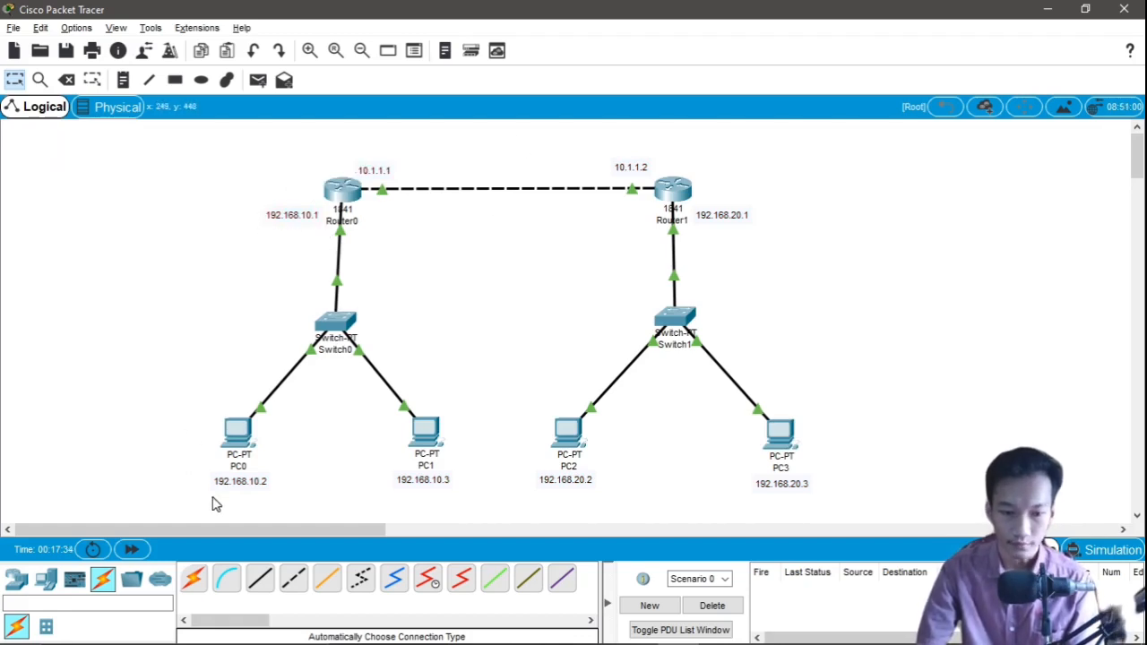
left_click_drag(206, 503, 816, 482)
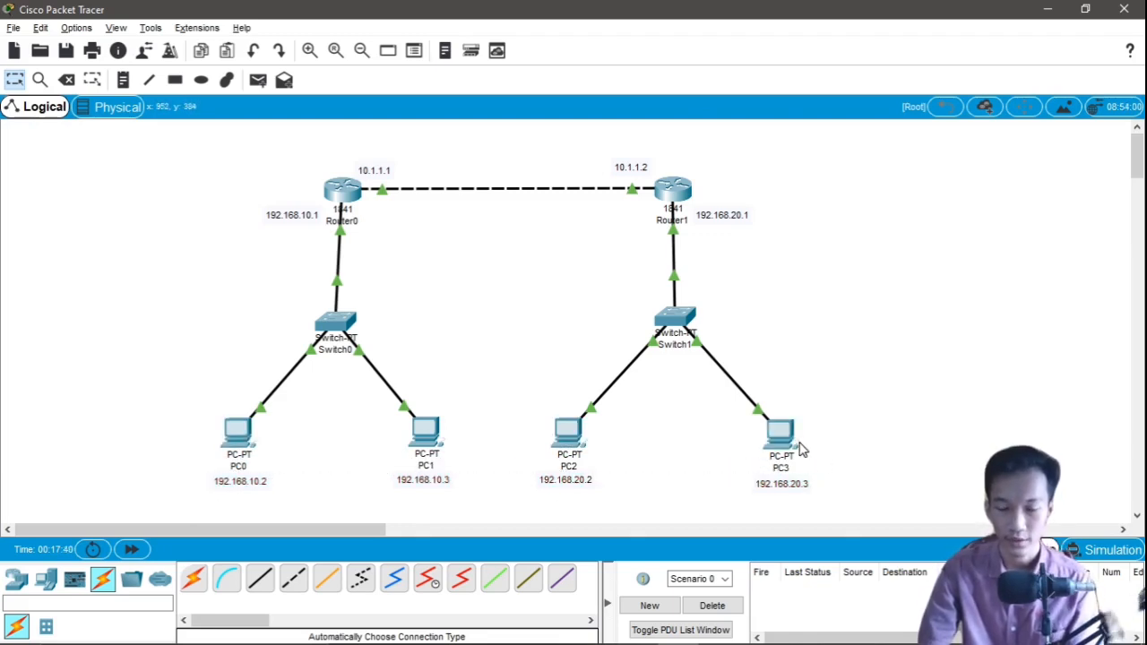
mouse_move(801, 450)
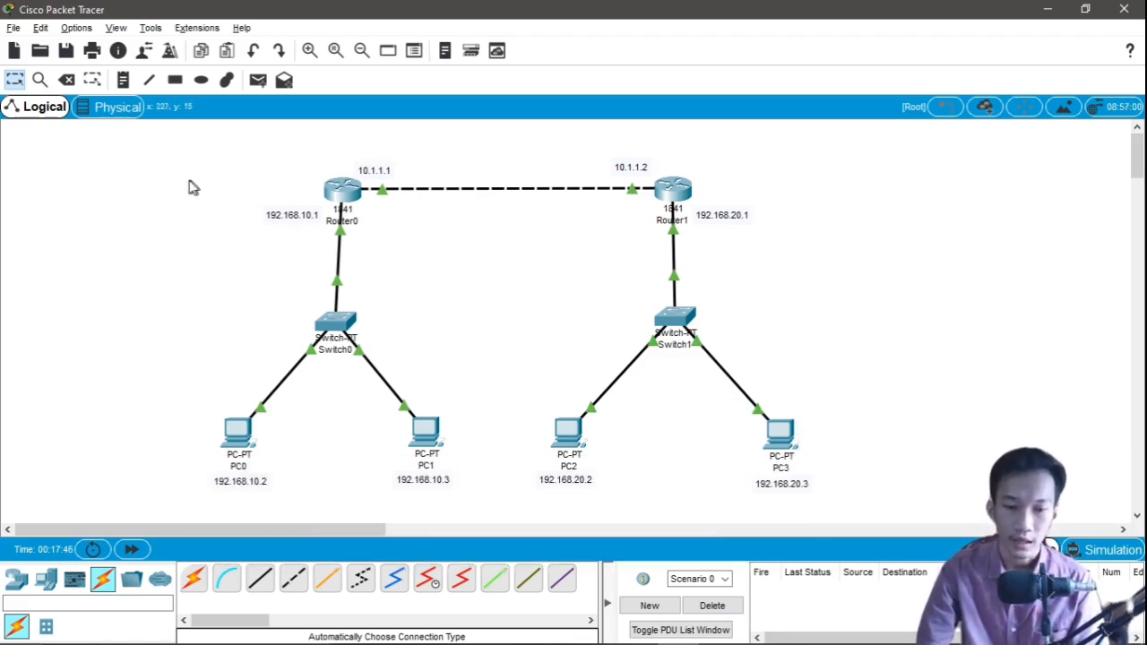
left_click_drag(122, 152, 747, 259)
left_click(762, 226)
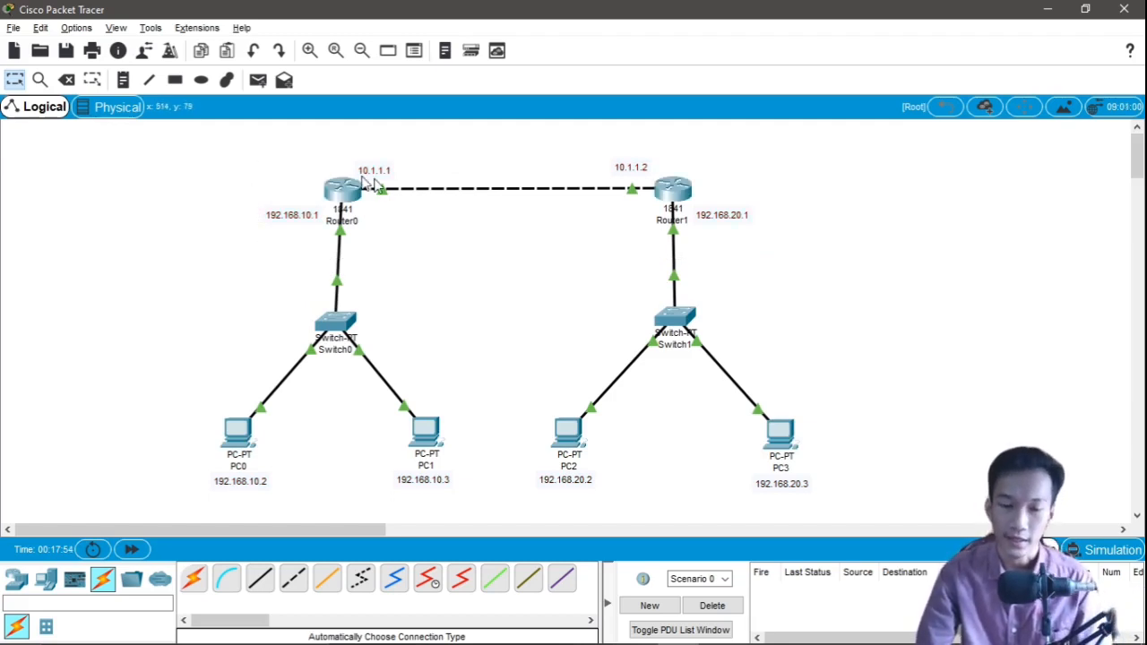
left_click_drag(230, 152, 793, 261)
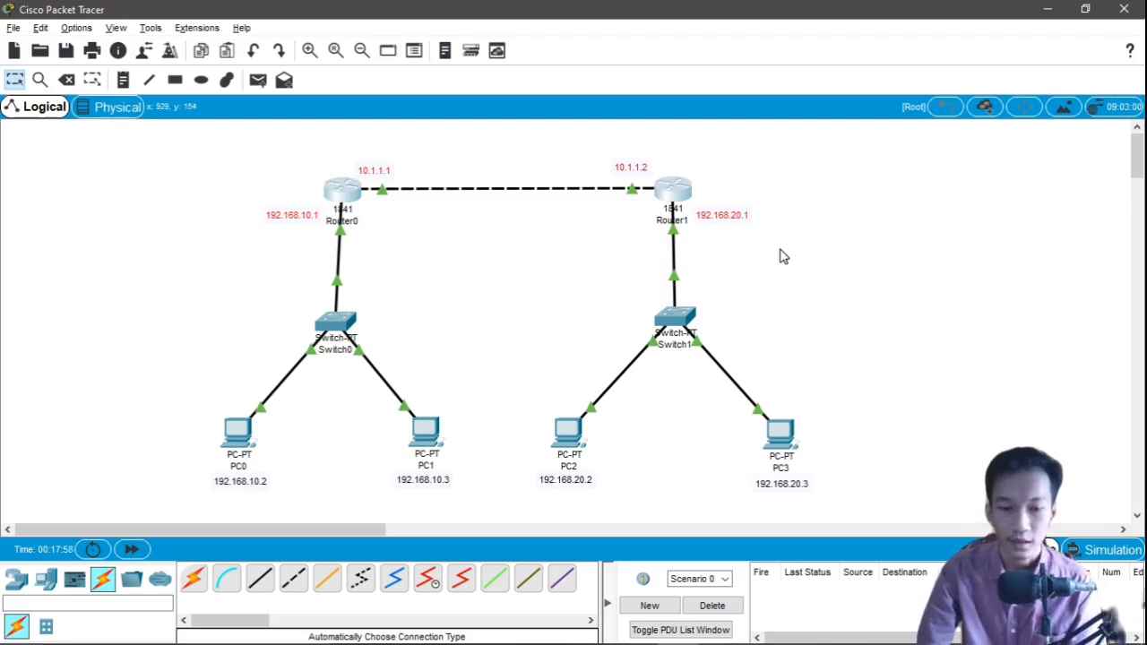
Shift Router0 slightly so it sits directly above Switch0, and inspect the port details of Switch1 and Router1
left_click_drag(343, 197, 336, 204)
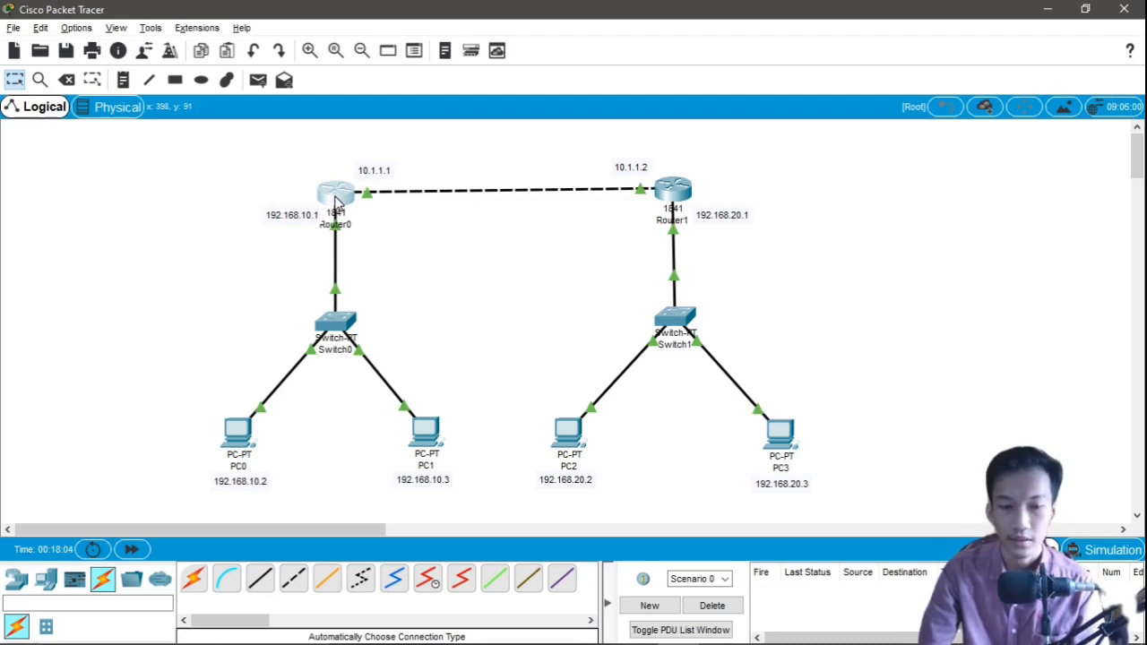
mouse_move(337, 202)
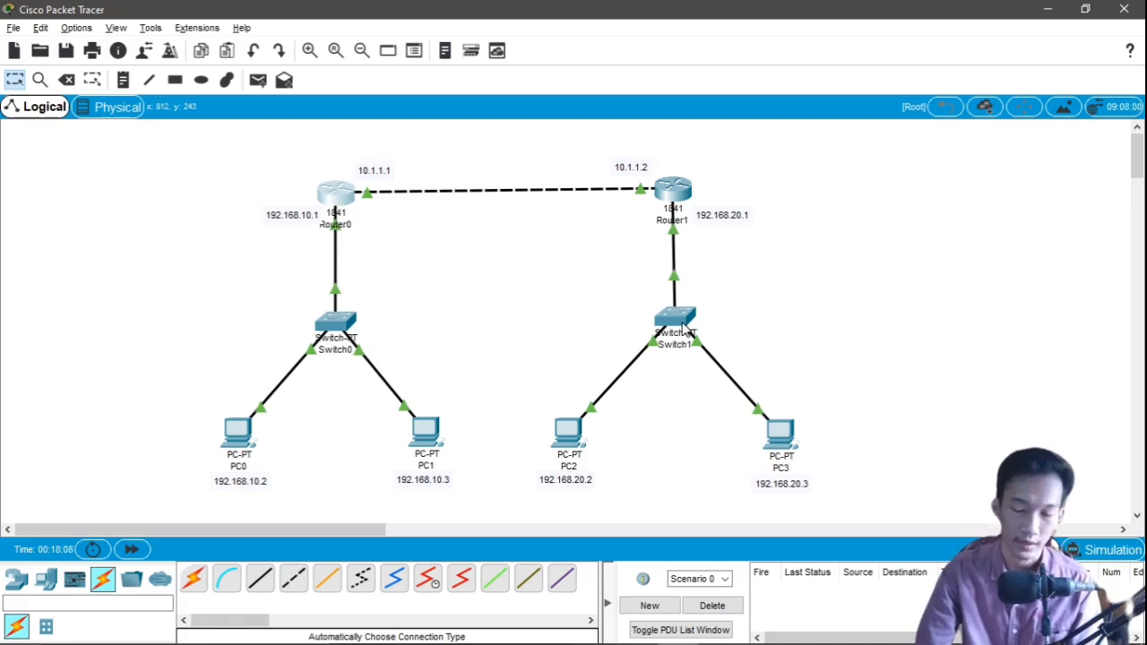
mouse_move(674, 311)
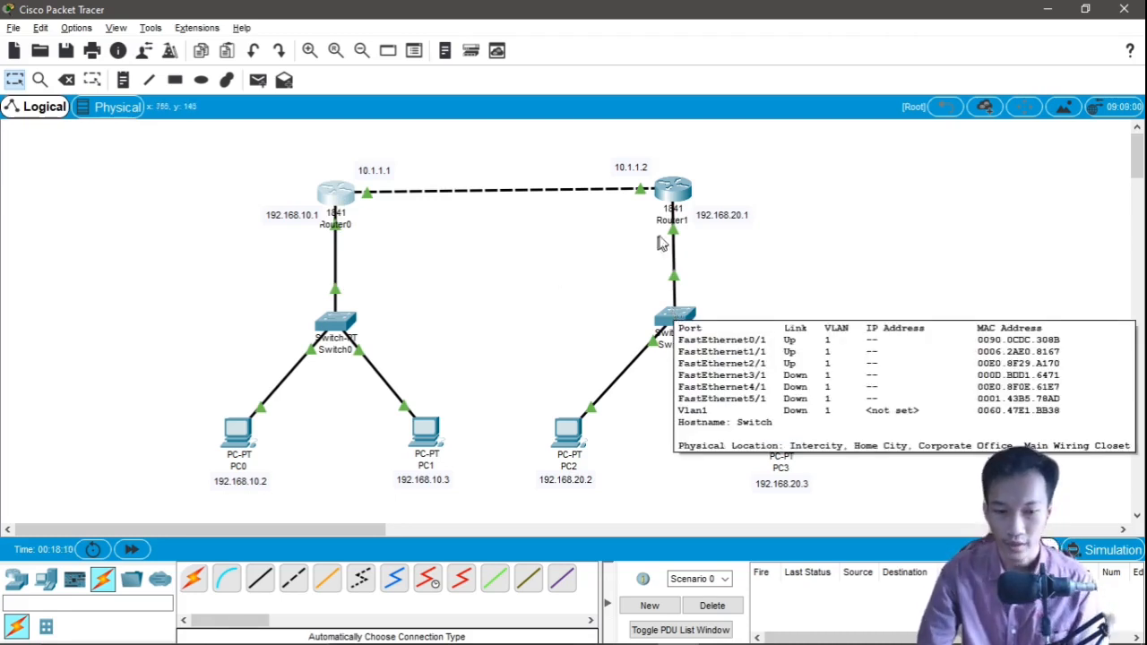
mouse_move(685, 195)
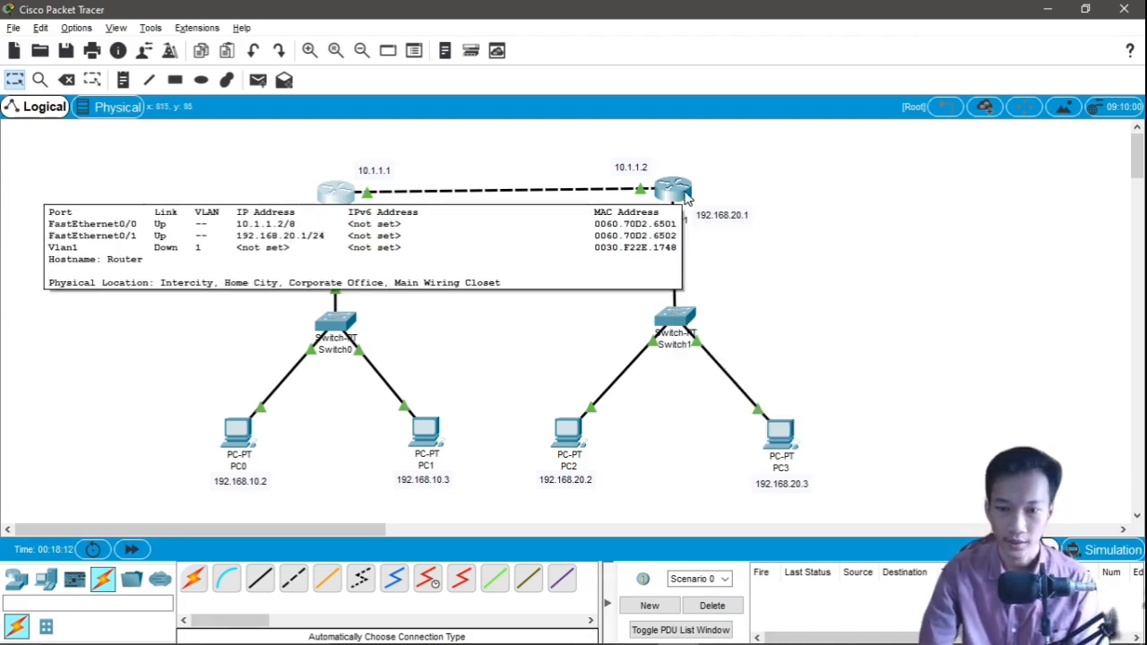